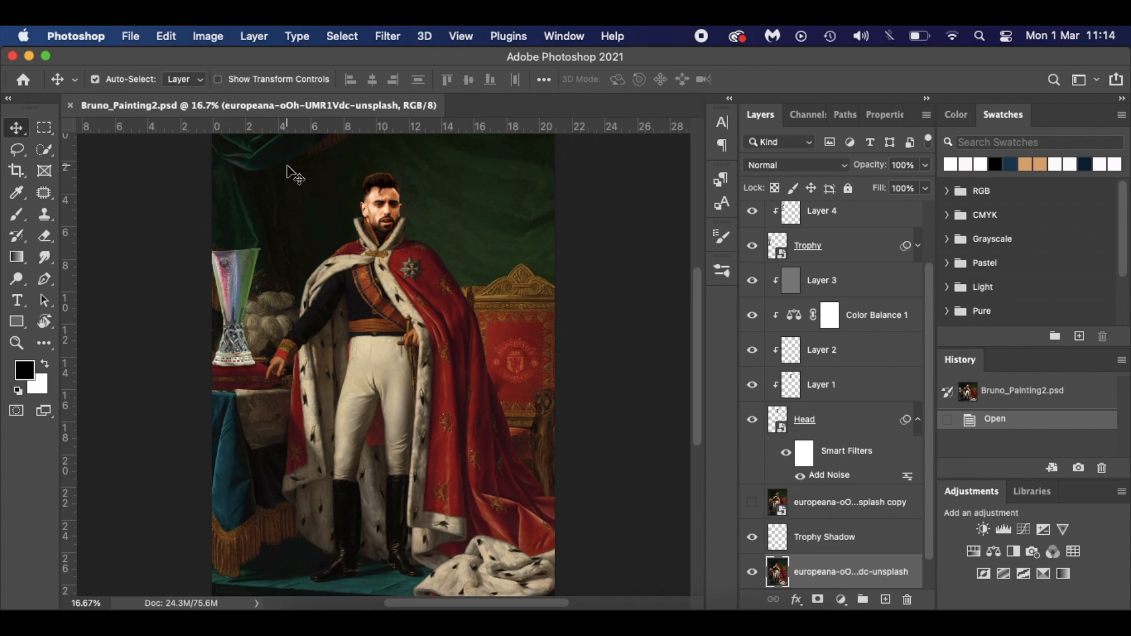
- Create a new 210.08 × 289.98 mm RGB document at 144 pixels/inch
key(super+n)
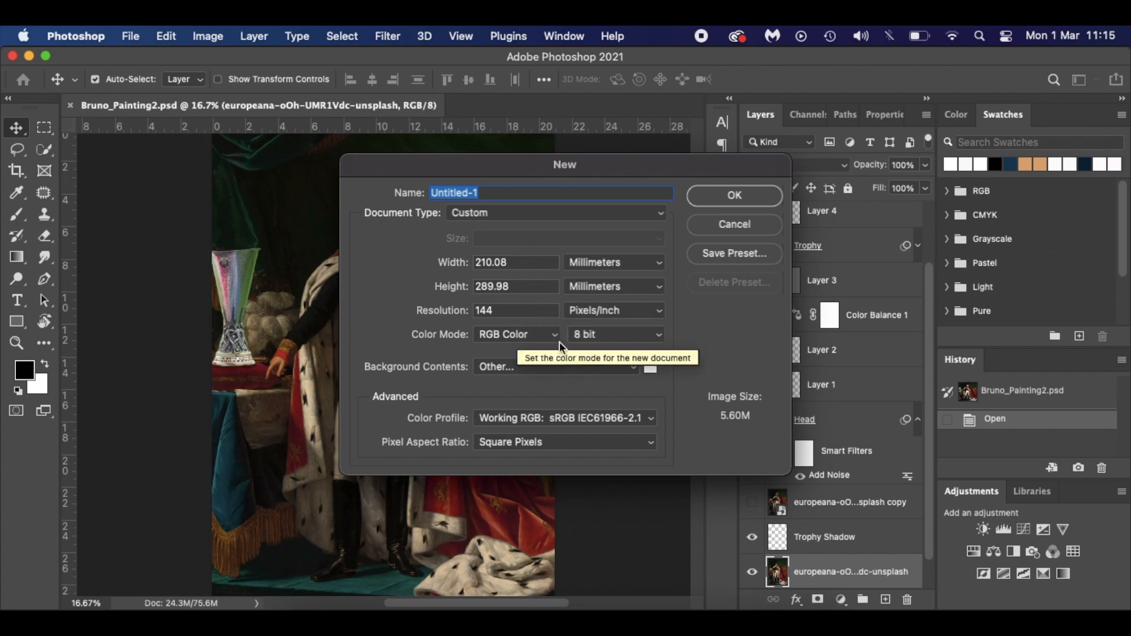
click(720, 195)
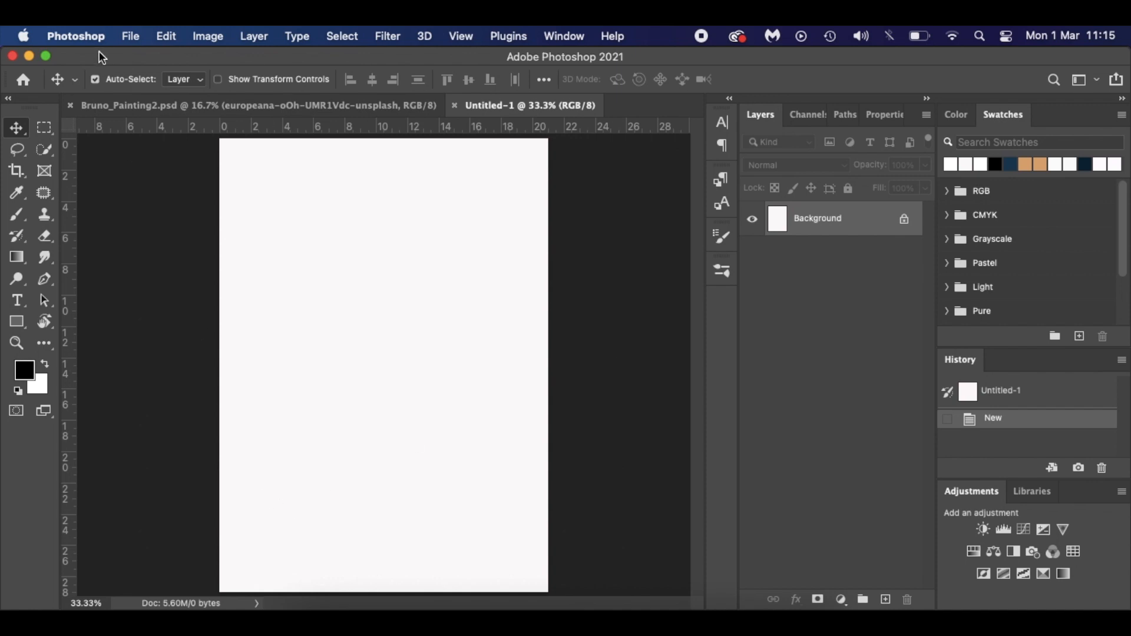
- Place the europeana-oOh-UMR1Vd…lash.jpg painting as an embedded image and scale it to 9.02% so it covers the whole canvas
click(126, 38)
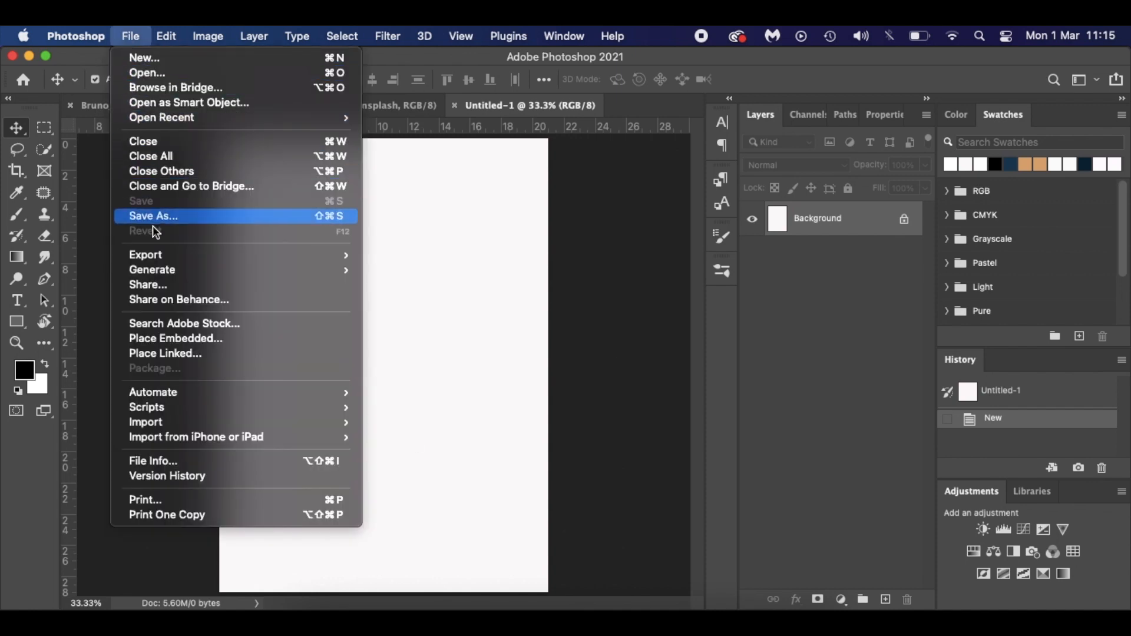
click(183, 340)
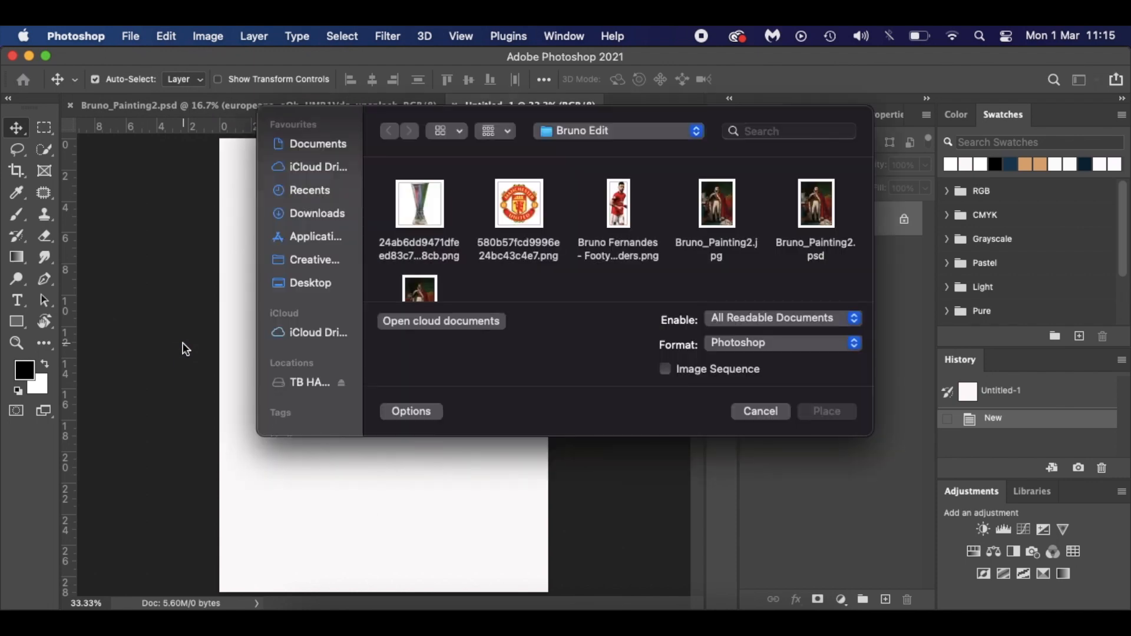
scroll(733, 234, down, 3)
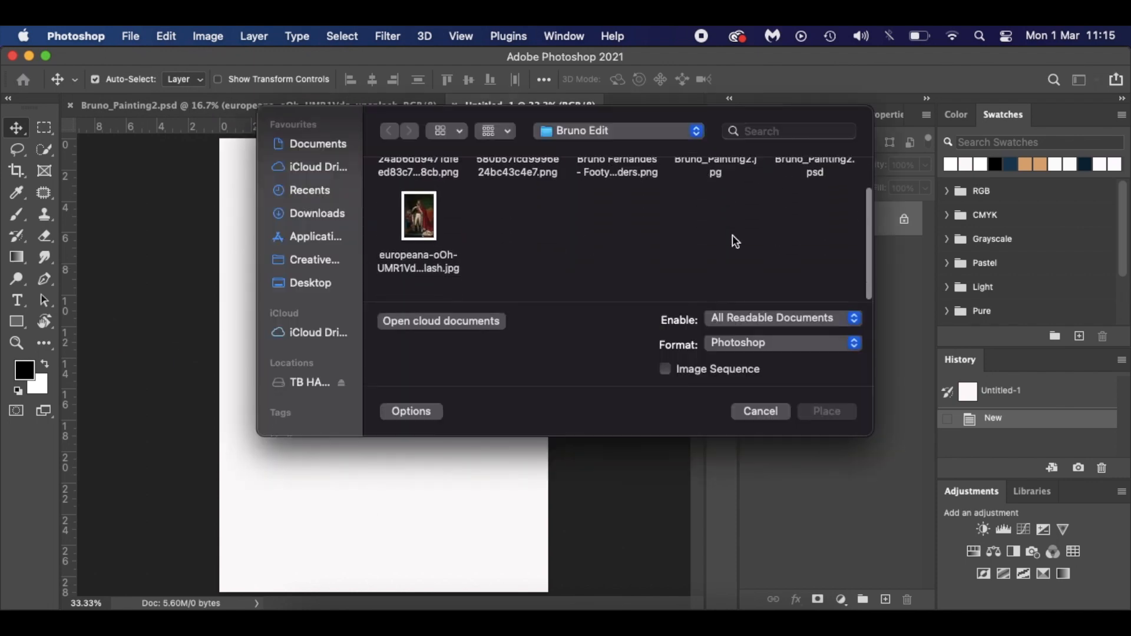
click(420, 216)
click(838, 415)
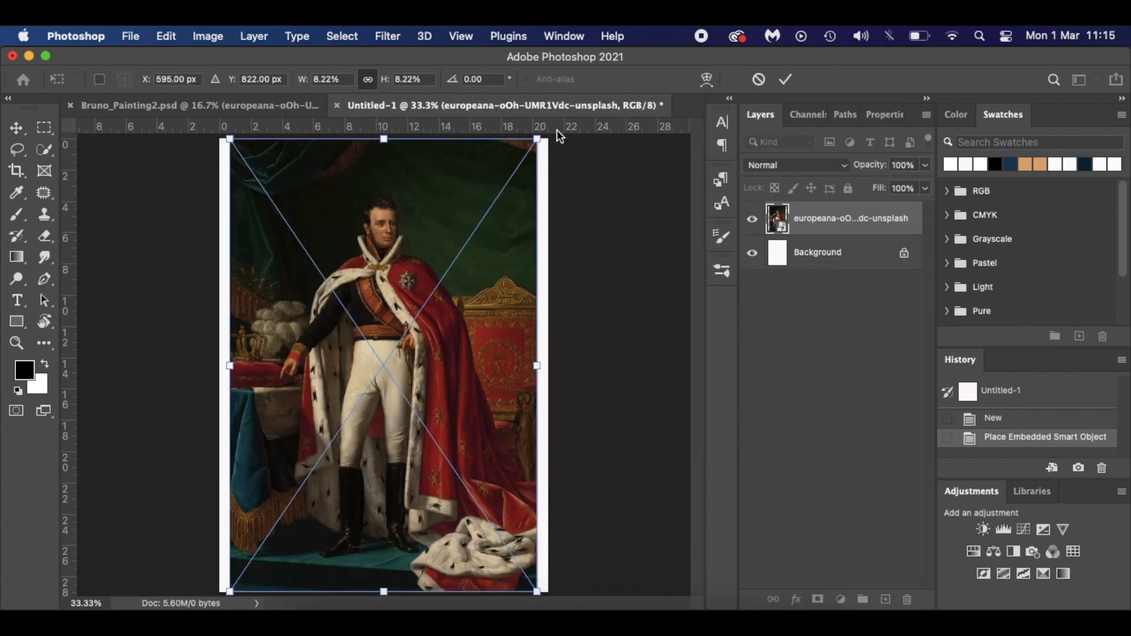
drag(537, 139, 552, 117)
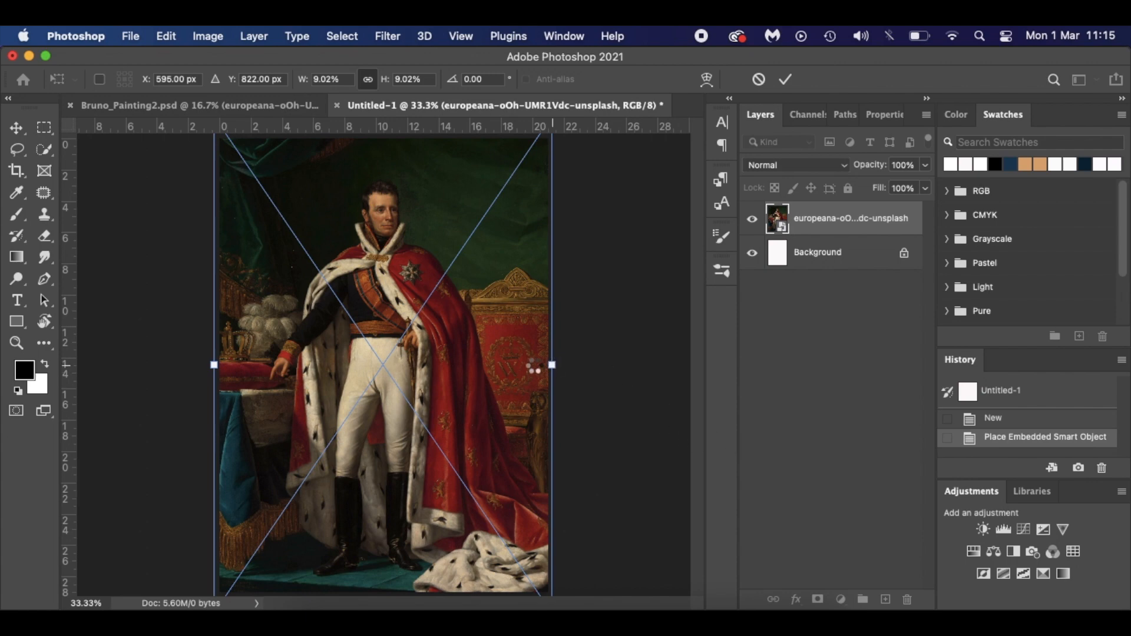
key(Return)
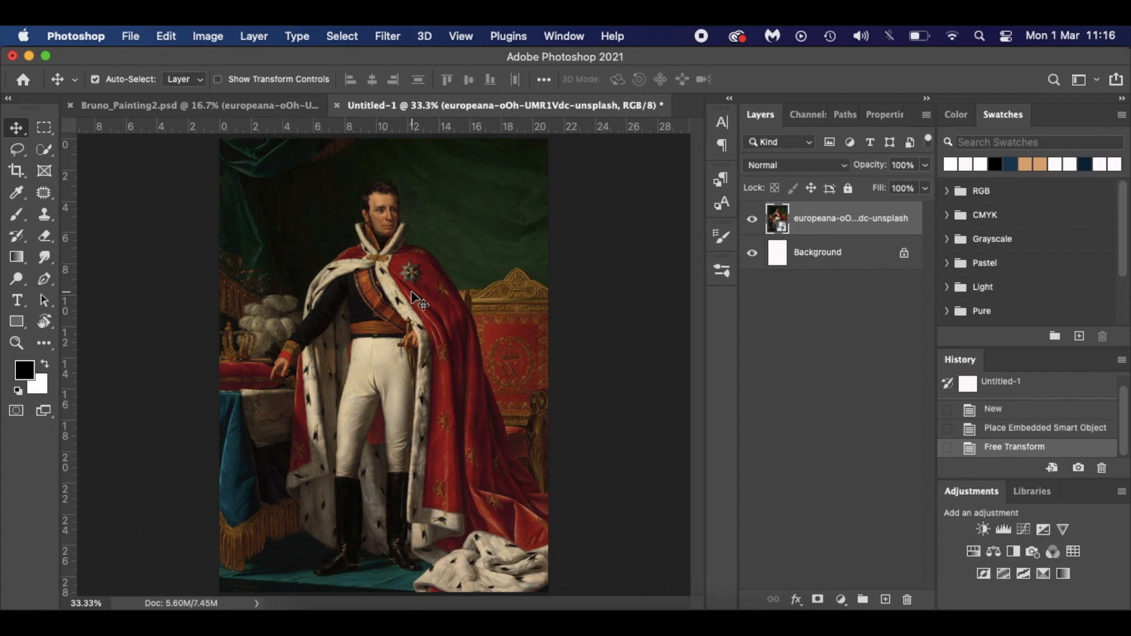
- Trace a Pen tool path from beside the painted man's ear, along the inner collar edge and under his chin
scroll(415, 300, up, 10)
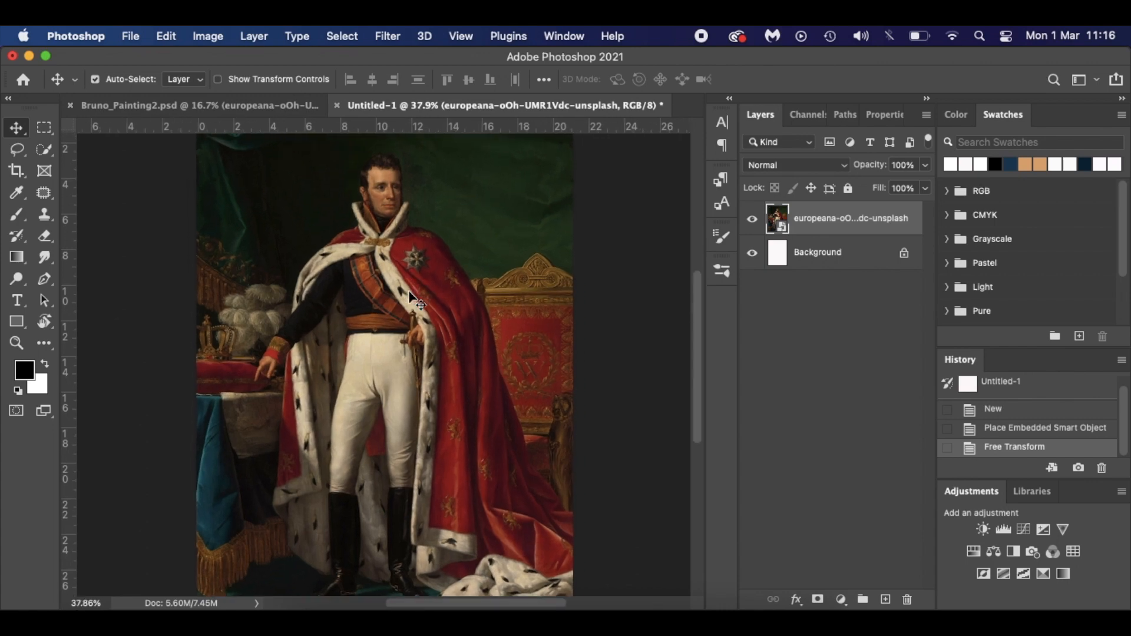
scroll(415, 300, up, 8)
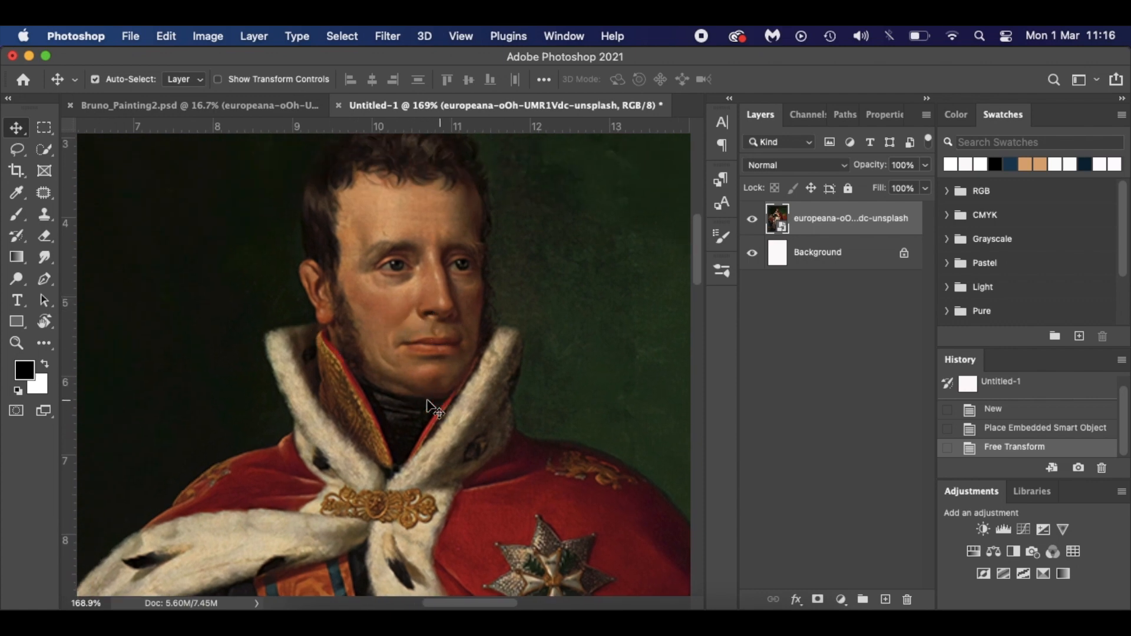
key(p)
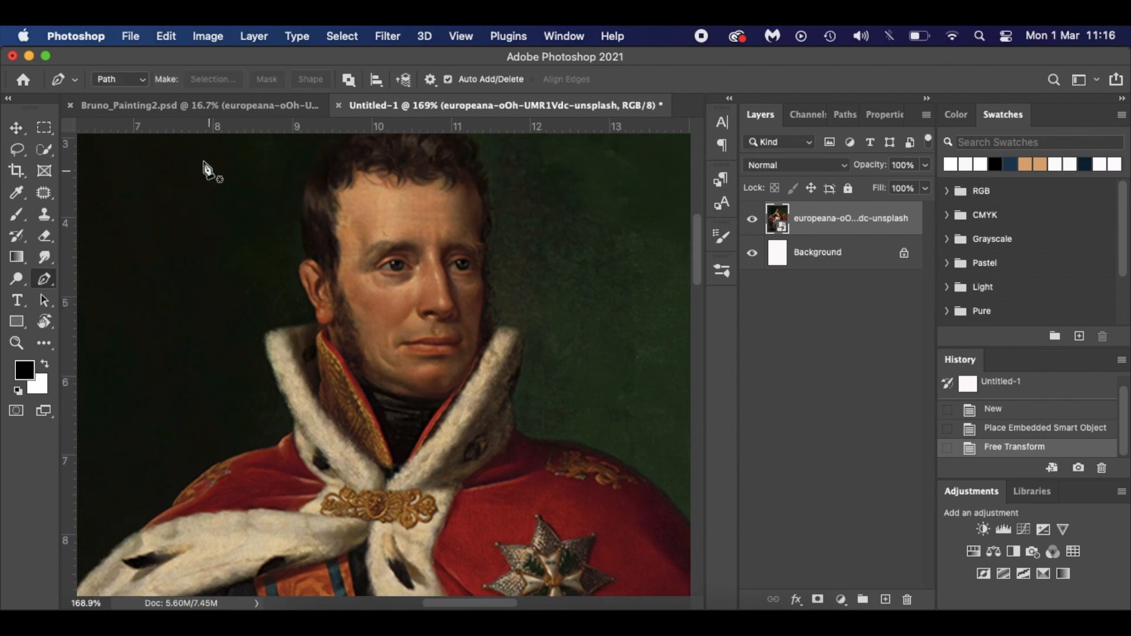
click(310, 321)
click(321, 328)
click(327, 333)
click(332, 340)
drag(333, 339, 331, 341)
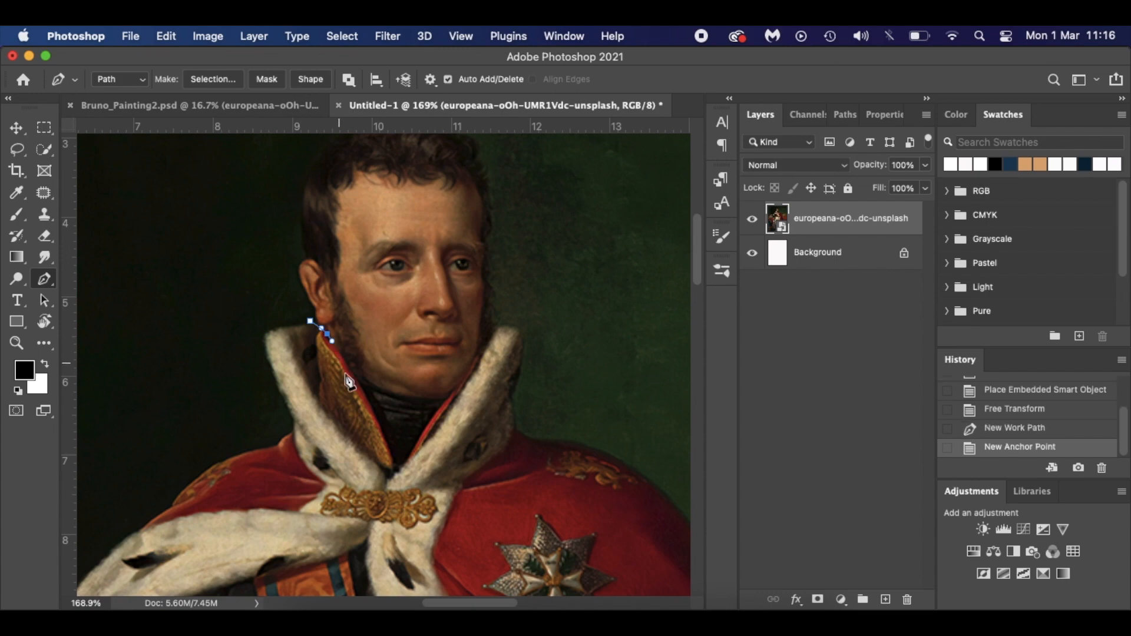
drag(356, 378, 360, 387)
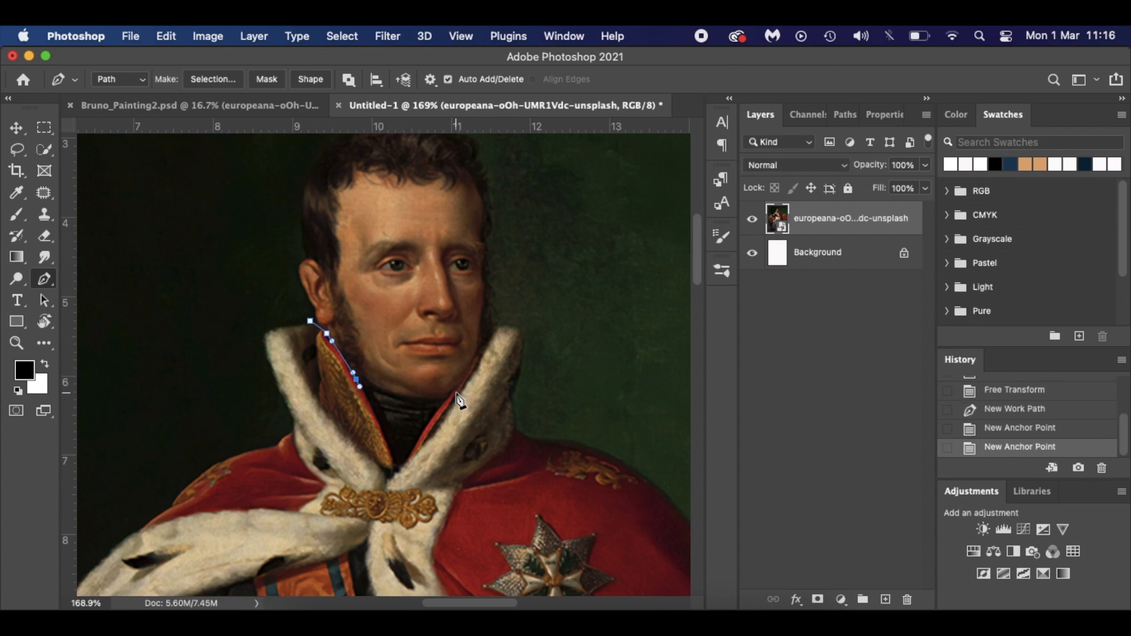
mouse_move(455, 391)
mouse_down()
mouse_move(486, 380)
mouse_move(468, 377)
mouse_up()
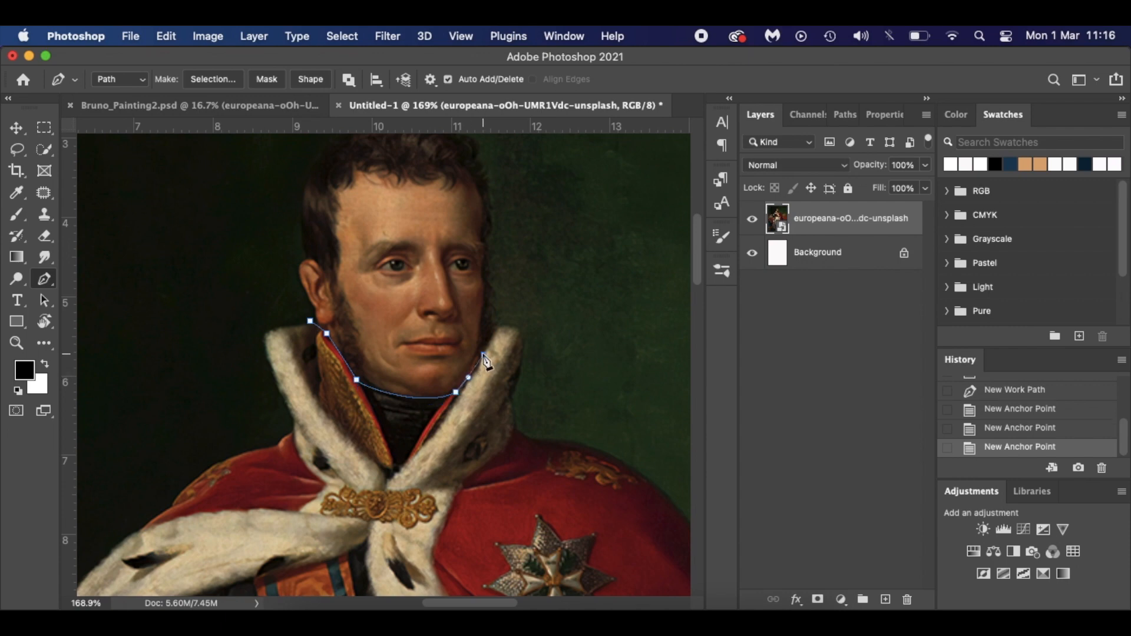
- Continue the path over the other collar tip, loop it around the outside of the fur collar and clasp, and close it
click(483, 355)
drag(506, 317, 519, 309)
drag(543, 419, 517, 509)
drag(338, 539, 248, 518)
drag(211, 342, 217, 285)
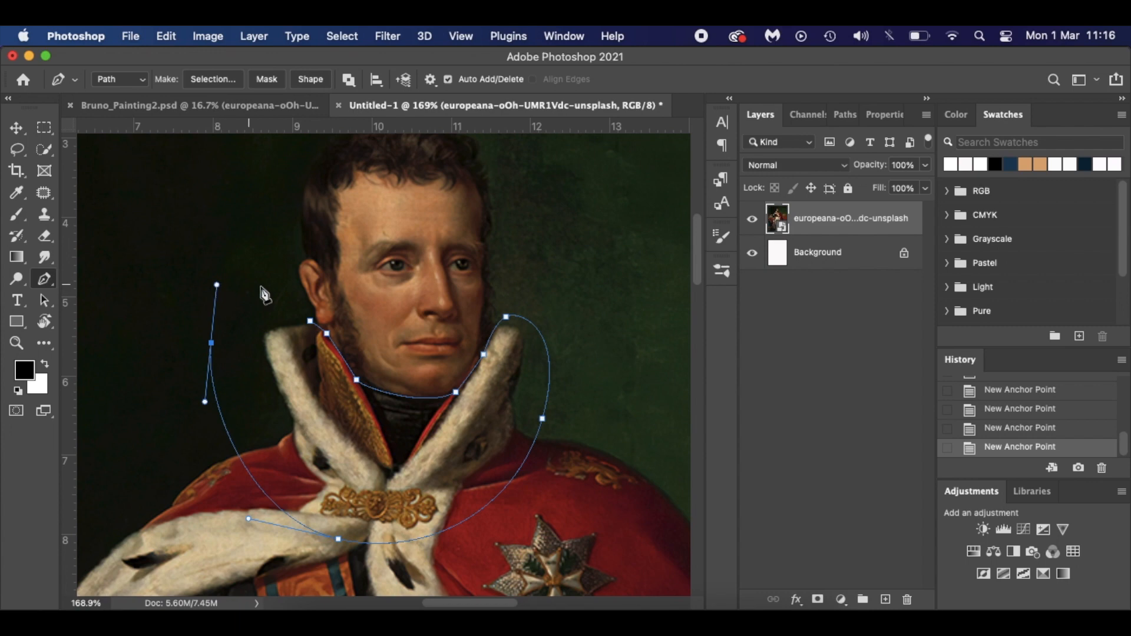
drag(310, 321, 329, 349)
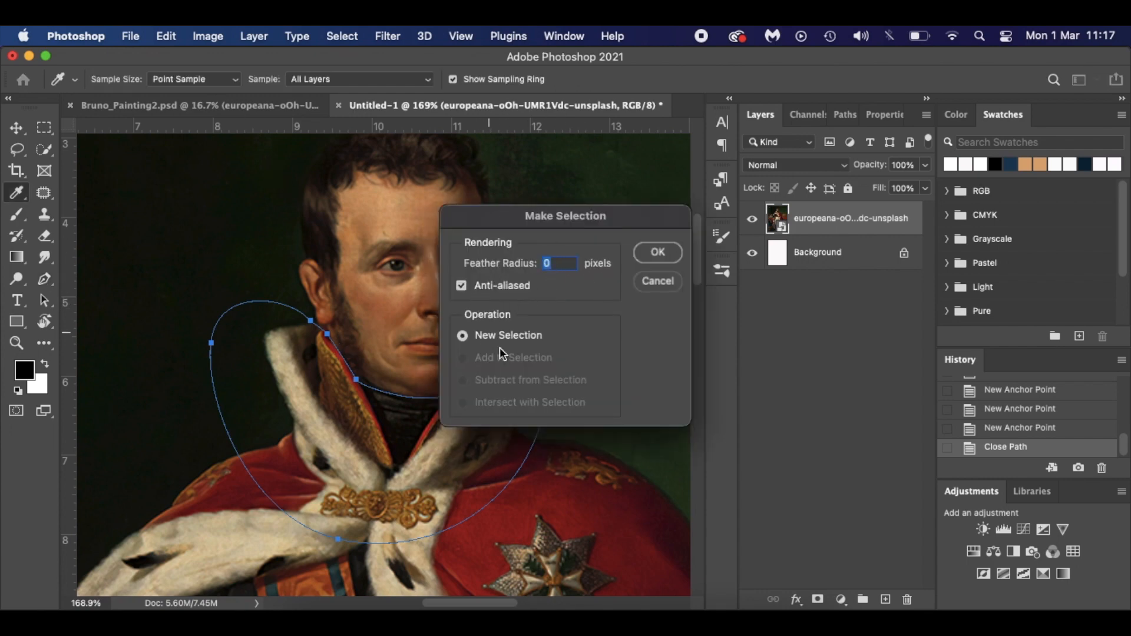
- Turn the collar path into a new anti-aliased selection with 0 px feather and copy it to its own layer
click(649, 255)
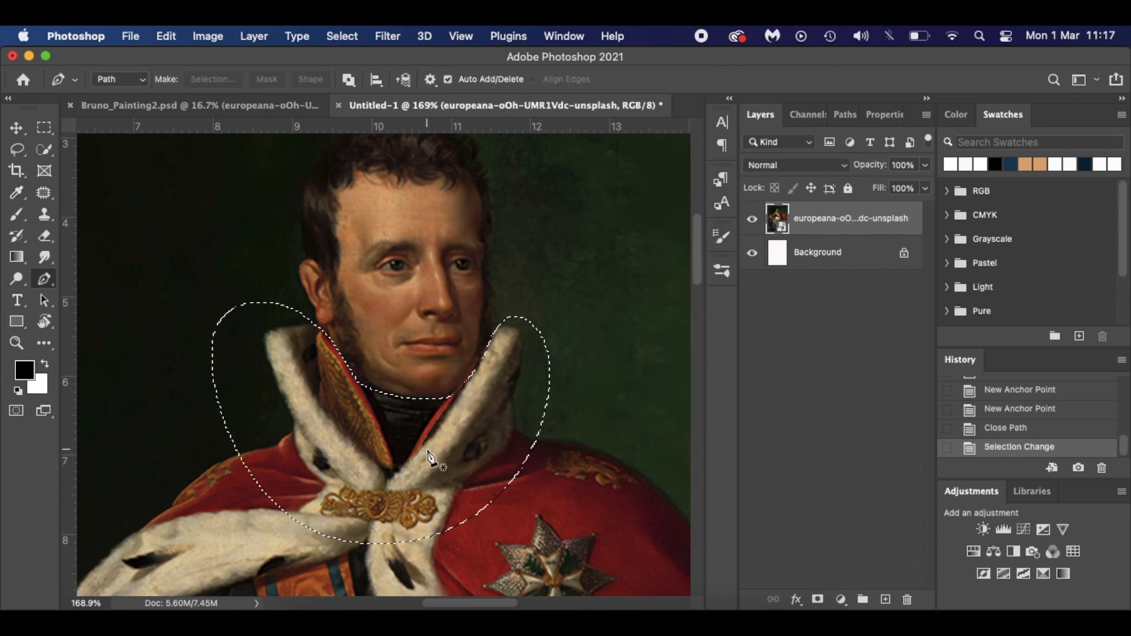
key(super+j)
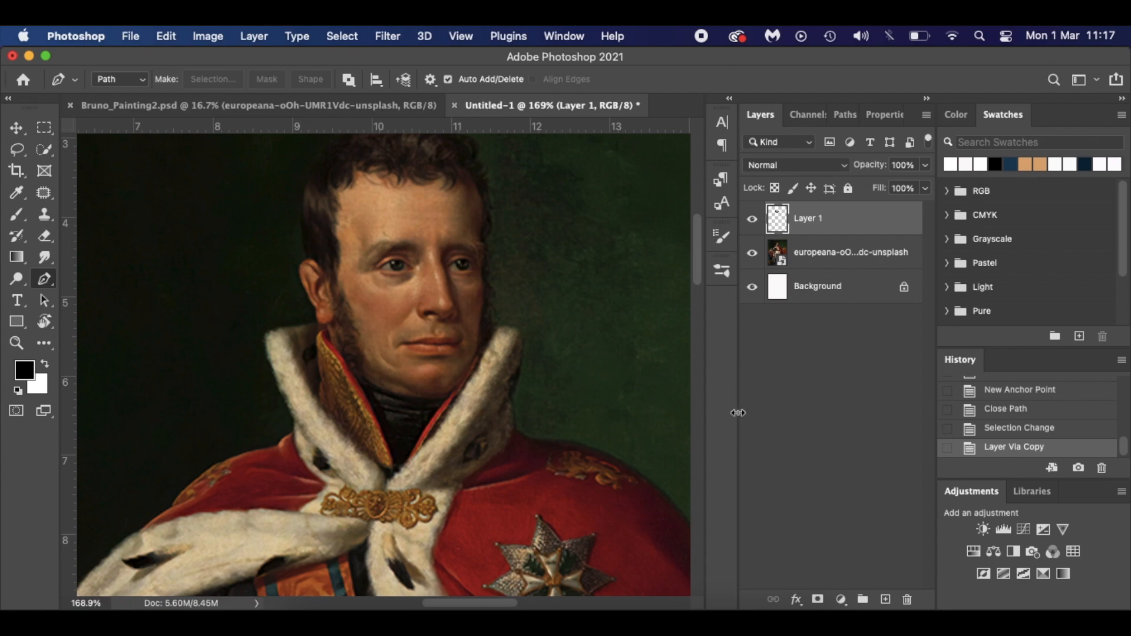
click(752, 253)
click(753, 253)
- Duplicate the full painting layer and delete the white Background layer
click(831, 252)
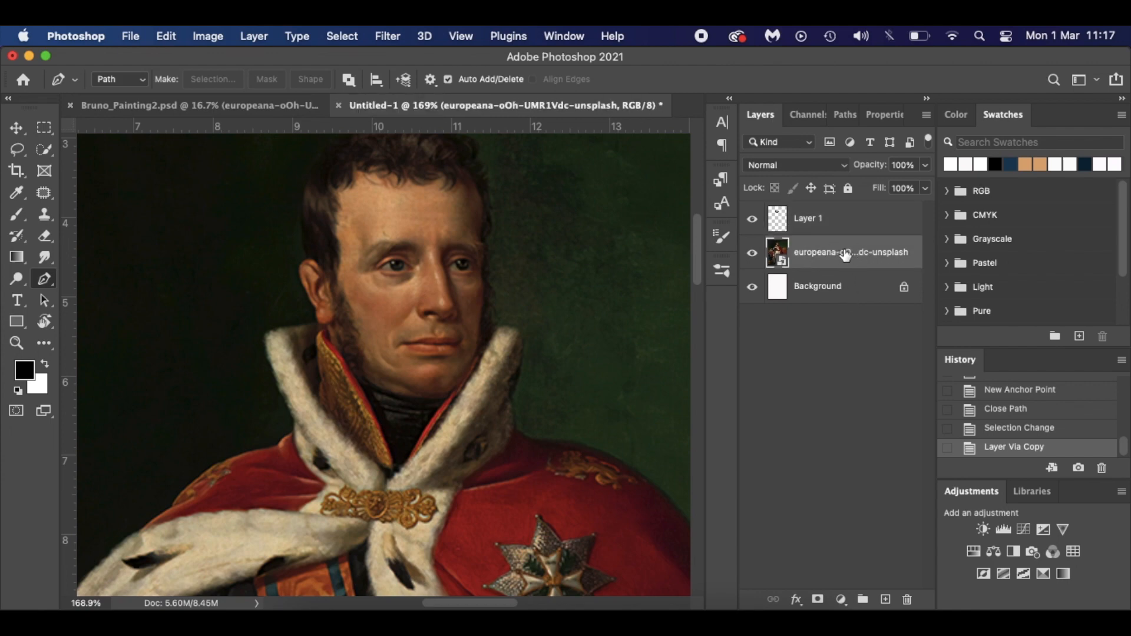
key(super+j)
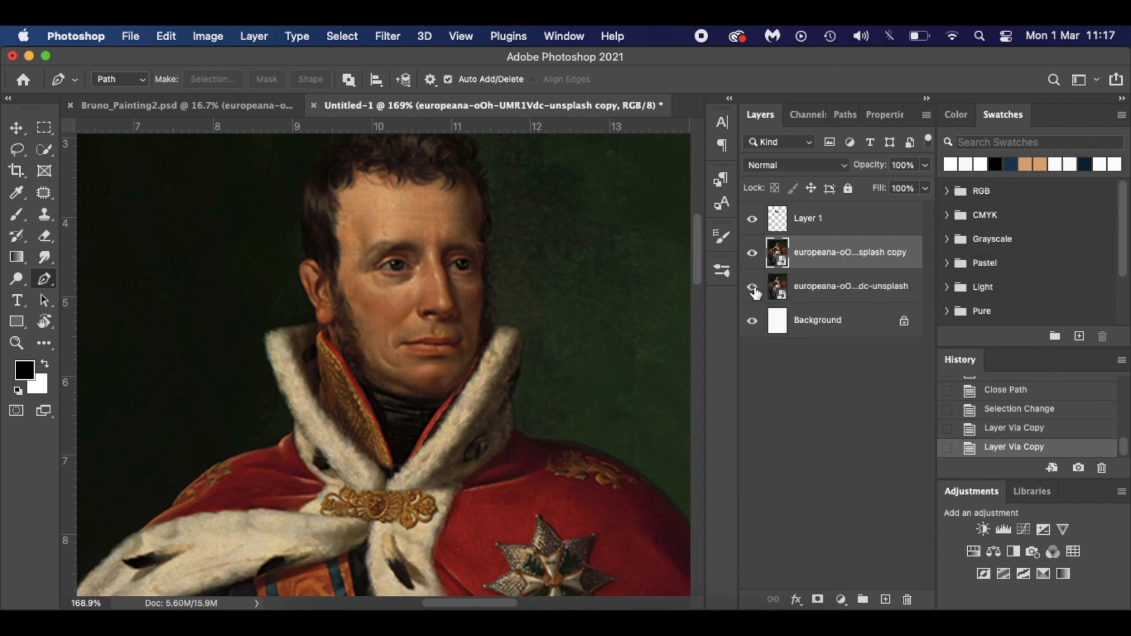
drag(867, 322, 908, 605)
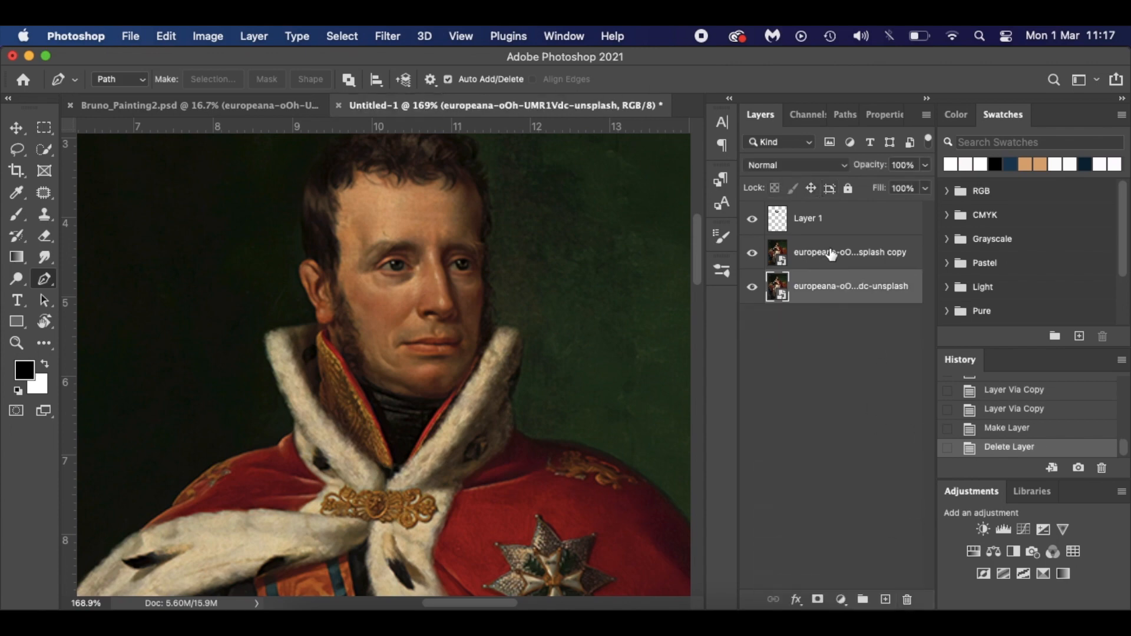
- Hide the copied collar layer, Layer 1
click(831, 255)
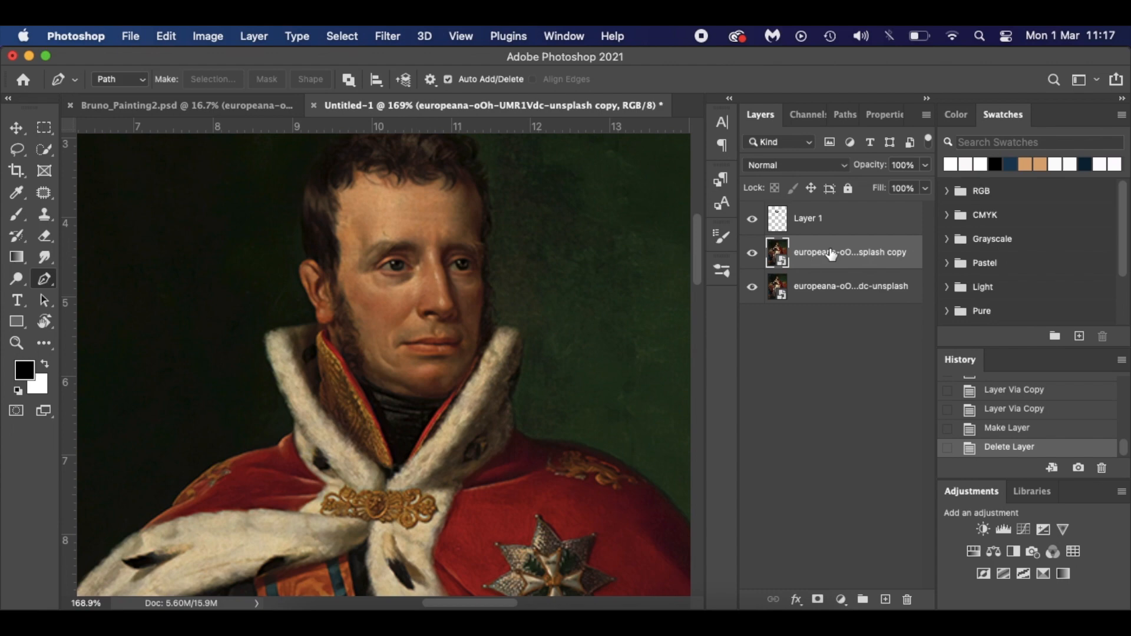
click(843, 222)
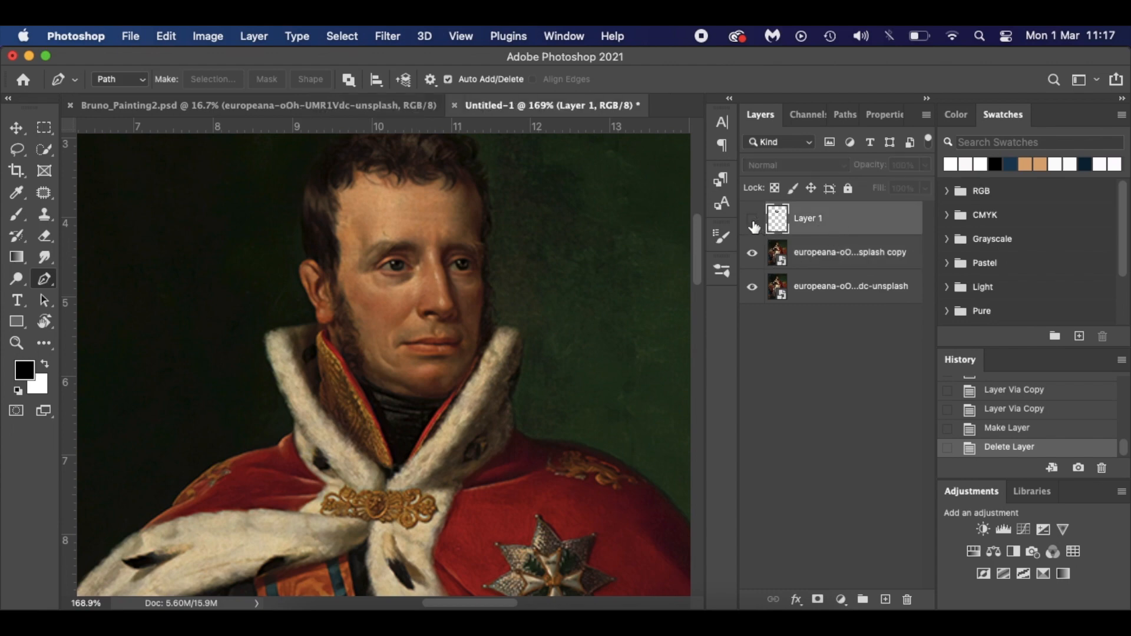
- Place the Bruno Fernandes PNG from the Bruno Edit folder and position its head over the painted man's head
scroll(570, 386, down, 5)
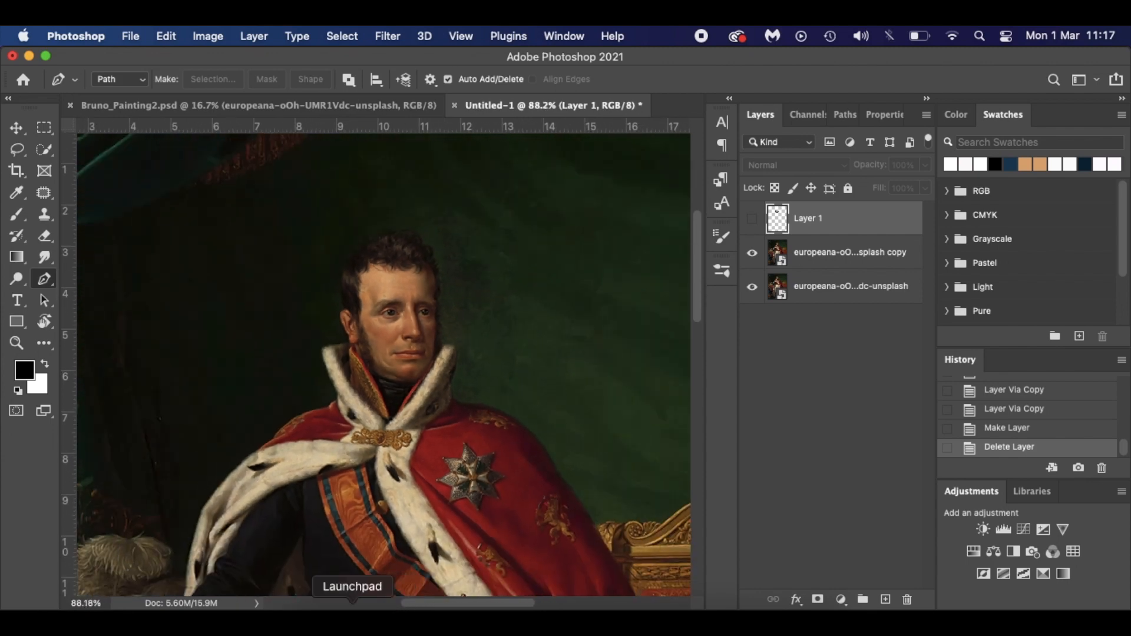
click(313, 615)
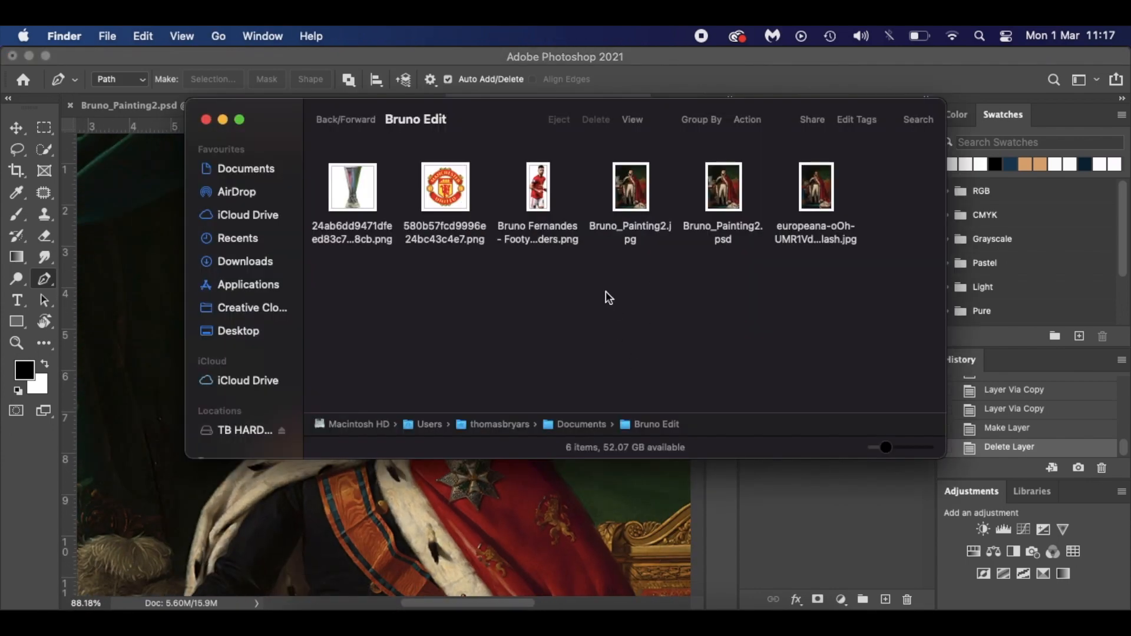
drag(541, 204, 434, 560)
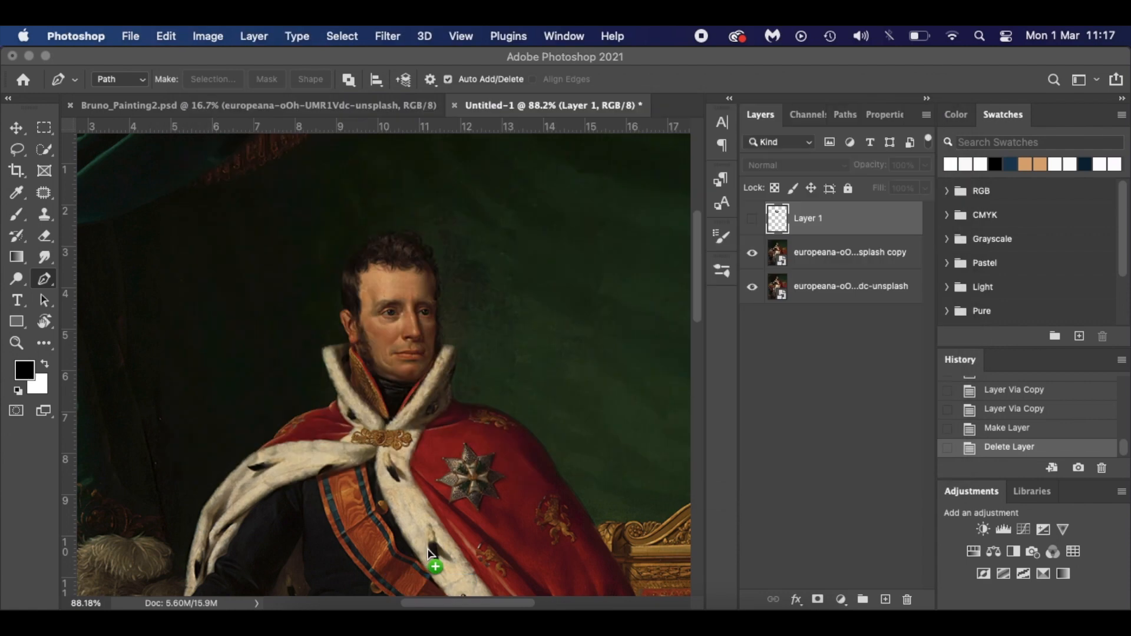
drag(529, 333, 489, 593)
scroll(511, 384, down, 3)
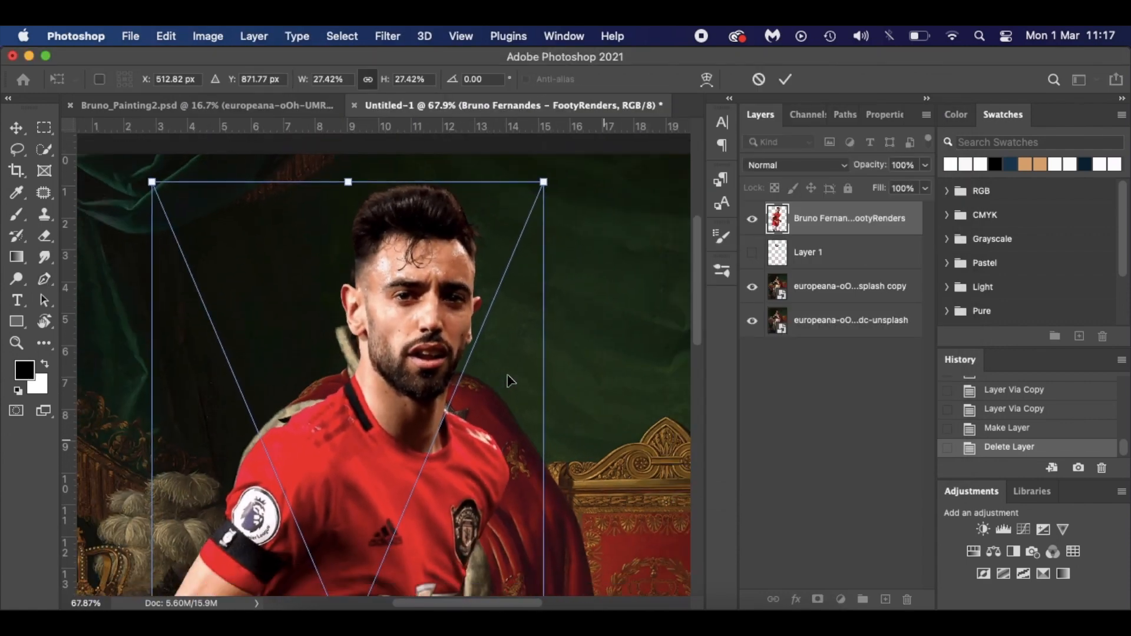
key(Return)
- Toggle the footballer layer's visibility to compare his head with the painted head beneath
click(752, 218)
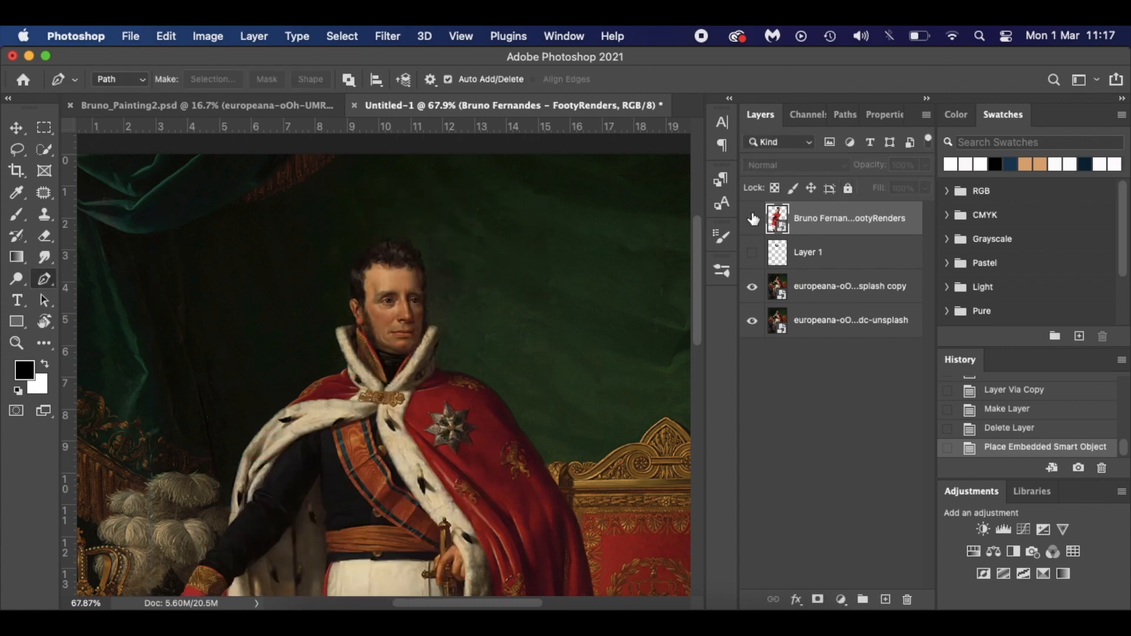
click(752, 223)
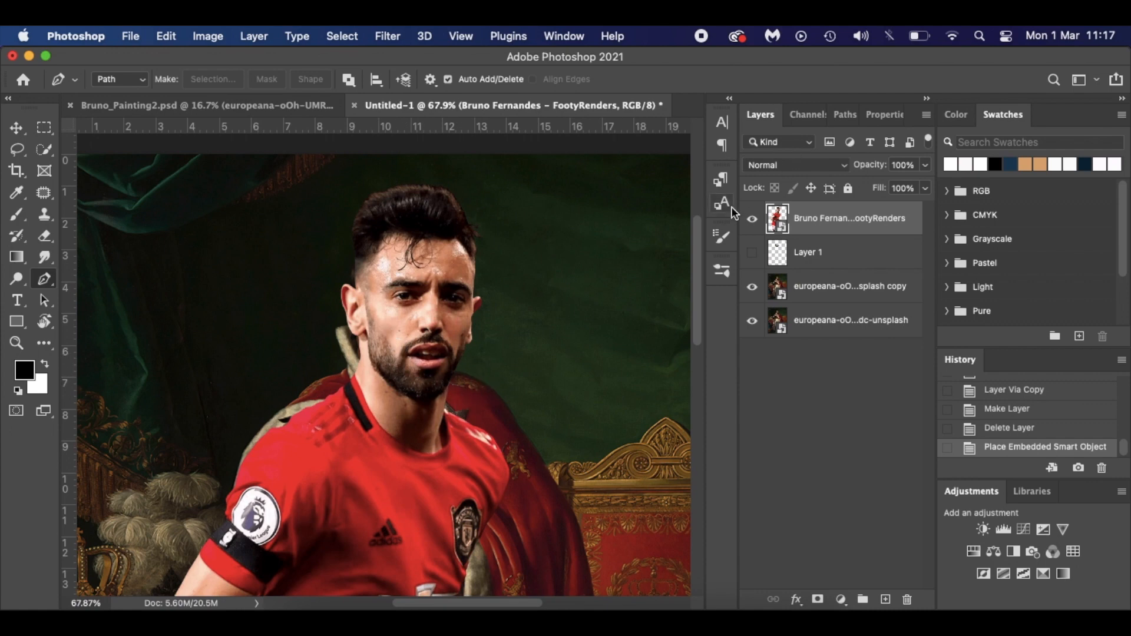
click(752, 223)
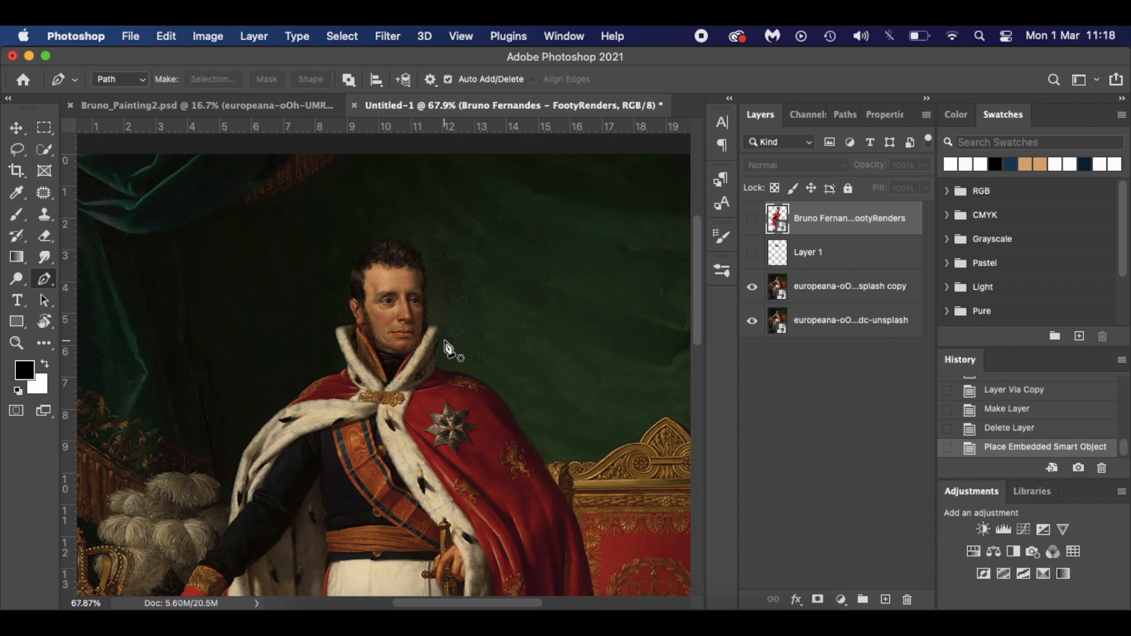
click(752, 219)
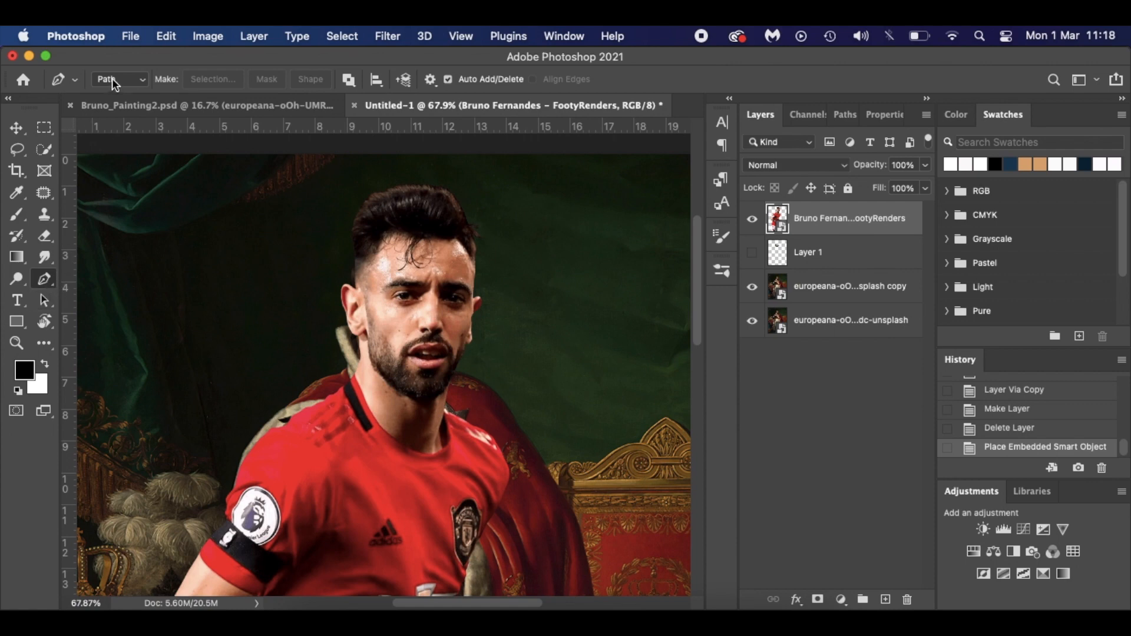
- Draw a closed Pen tool path around the footballer's head, cutting across the neck just above the shirt collar
click(337, 367)
drag(463, 407, 505, 354)
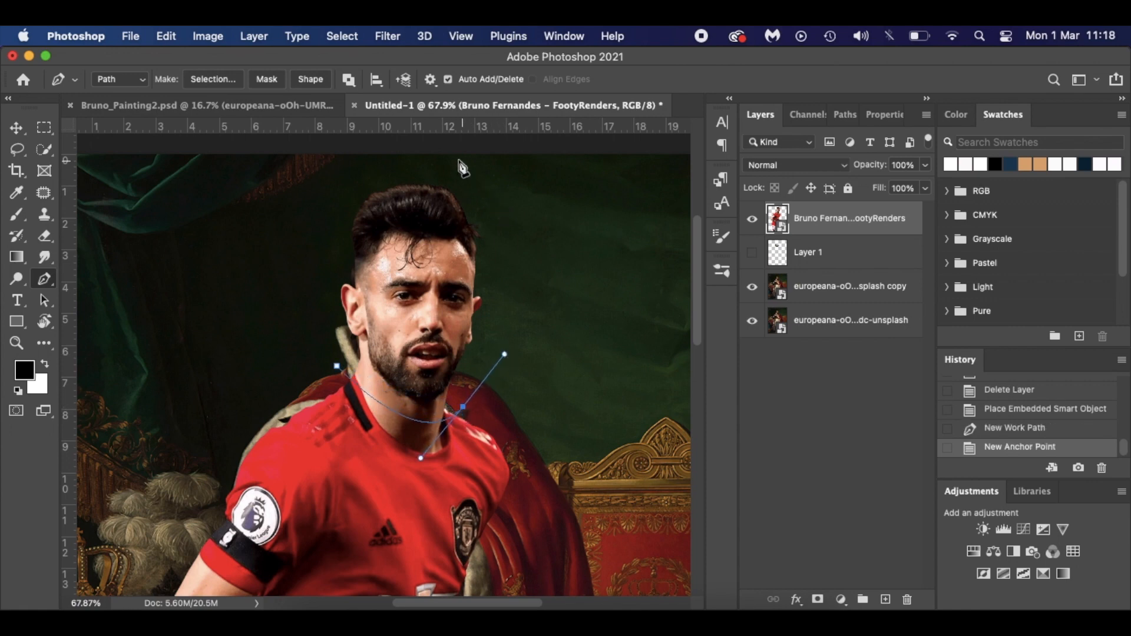
drag(443, 166, 342, 174)
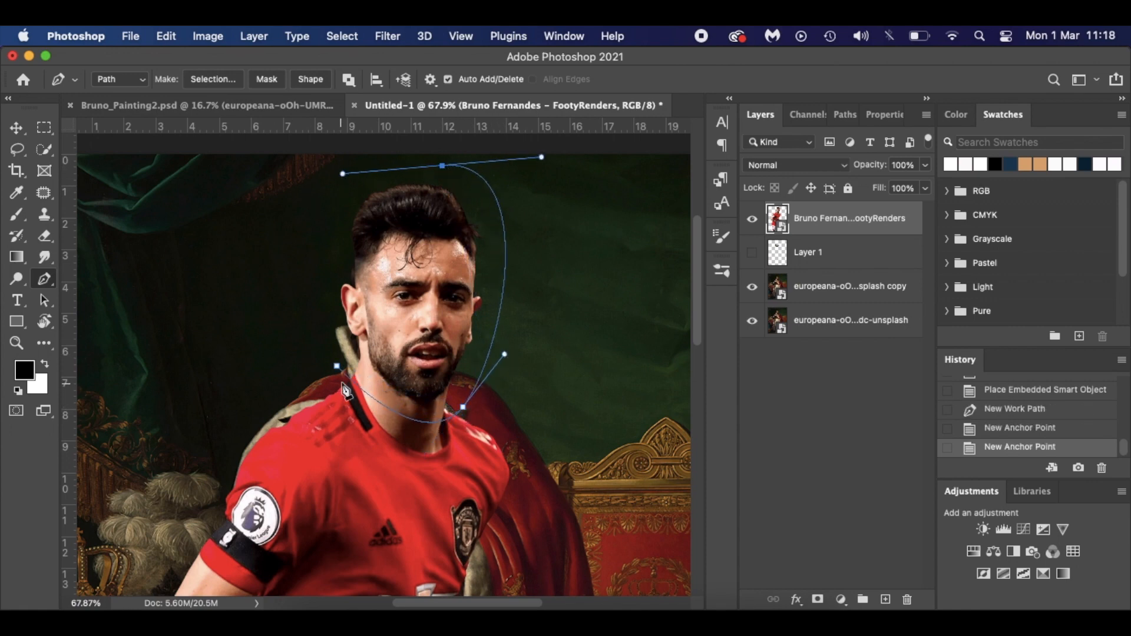
drag(337, 366, 422, 554)
- Turn the head path into a new anti-aliased selection with 0 px feather and copy the head to its own layer
click(212, 80)
click(658, 252)
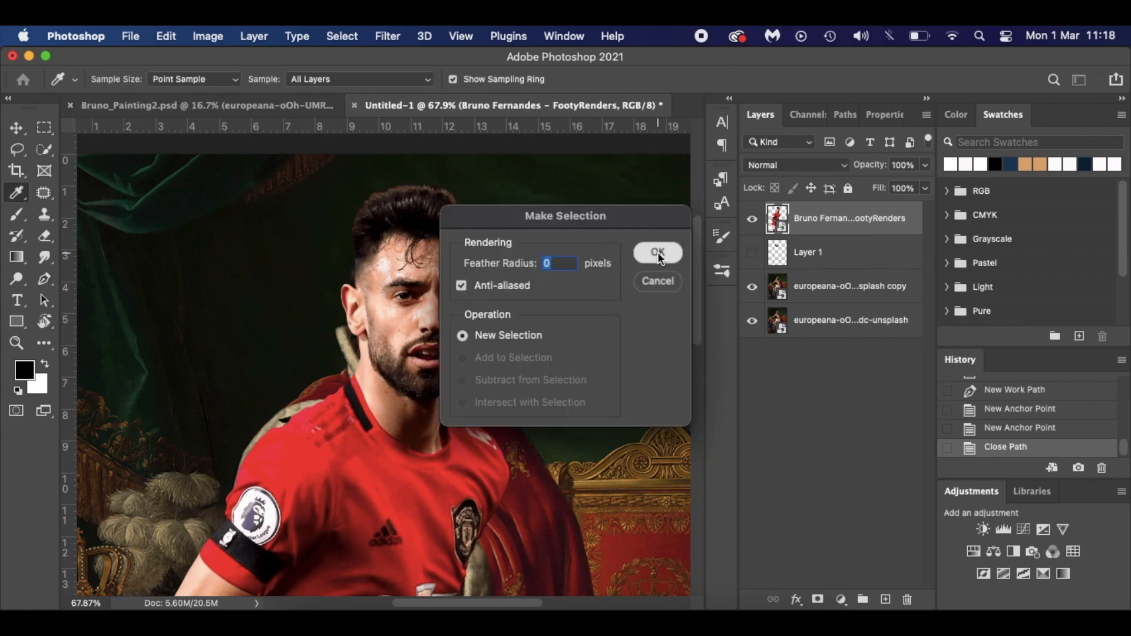
key(super+j)
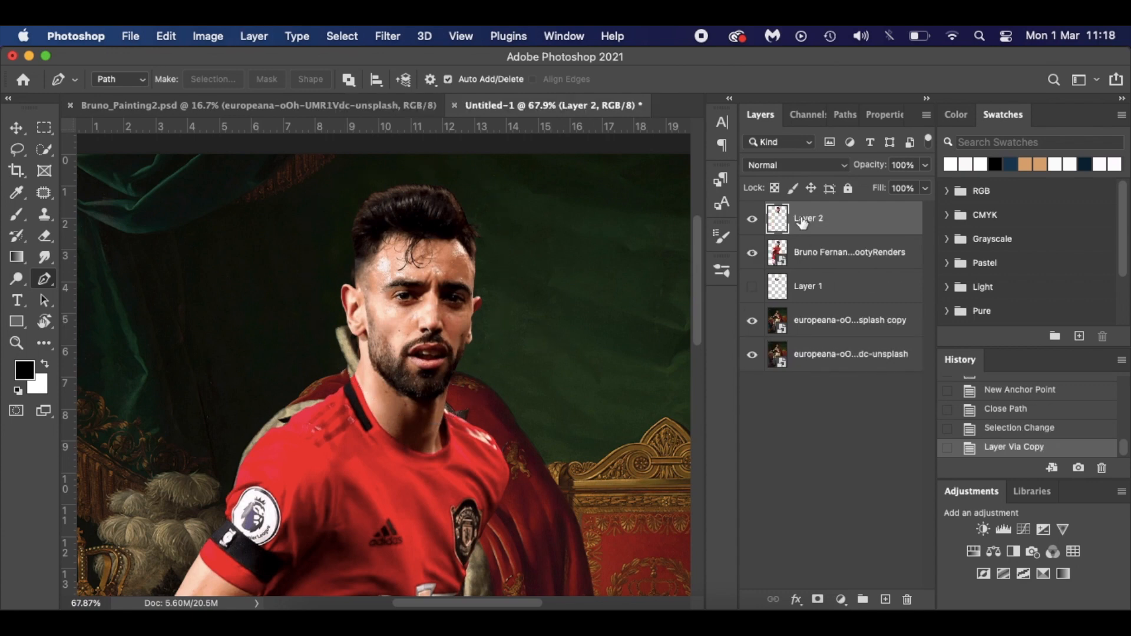
- Delete the full-body Bruno Fernandes layer and hide the cut-out head, leaving the painting copy as the active layer
mouse_move(849, 253)
mouse_down()
mouse_move(913, 519)
mouse_move(908, 599)
mouse_up()
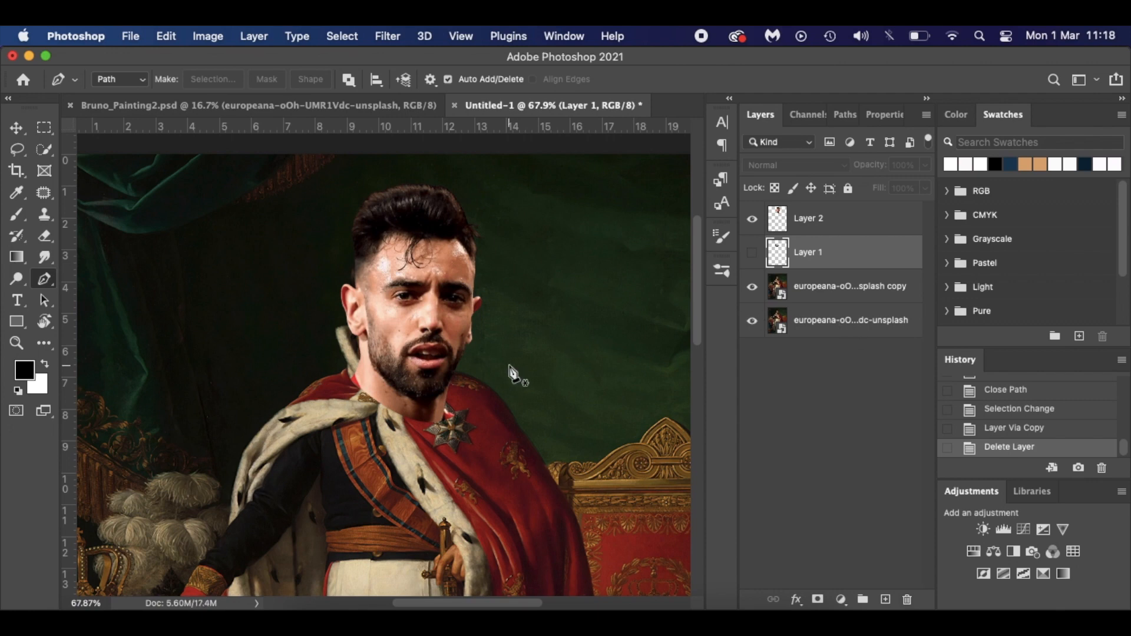
click(753, 220)
click(851, 289)
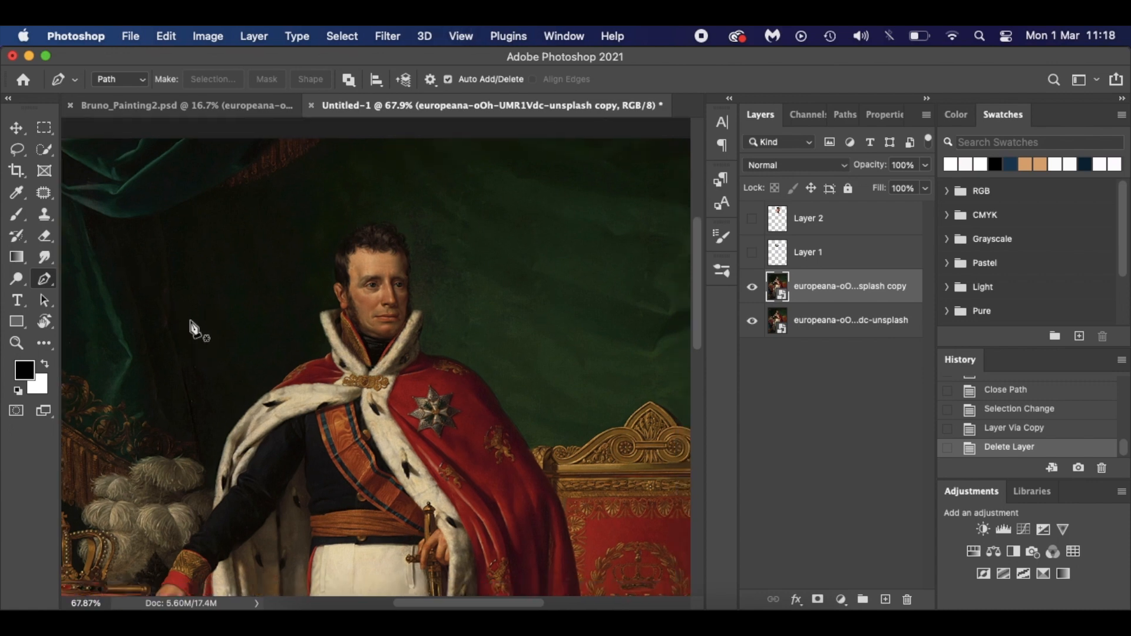
- Place guides along both sides and the top of the painted man's head, and show the cut-out footballer head again
drag(71, 352, 350, 374)
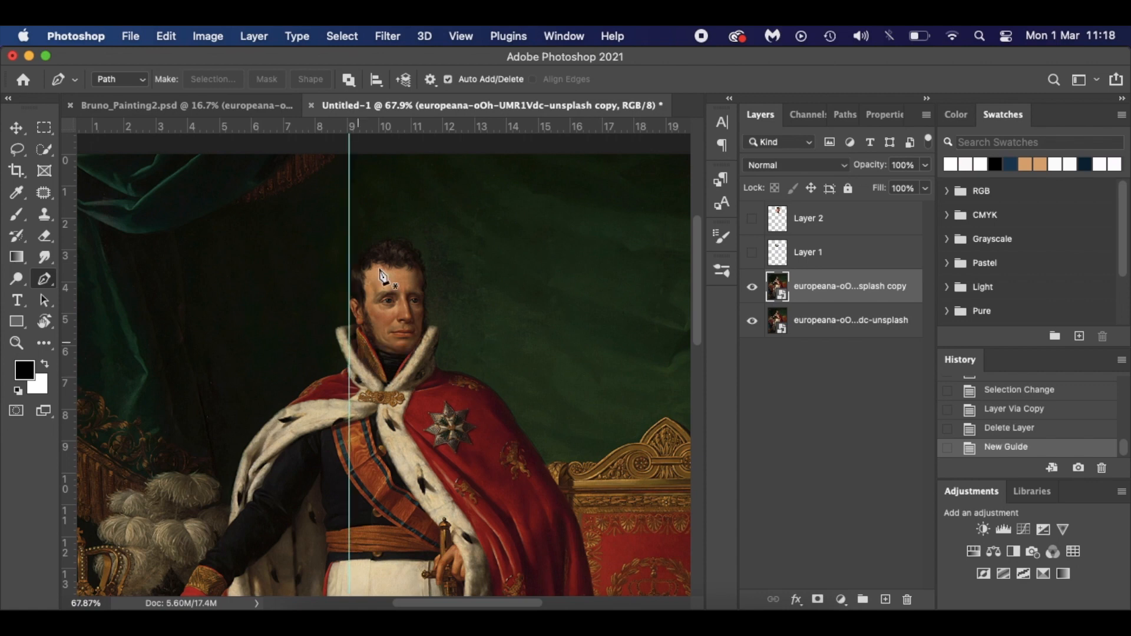
drag(477, 126, 475, 238)
drag(72, 377, 426, 390)
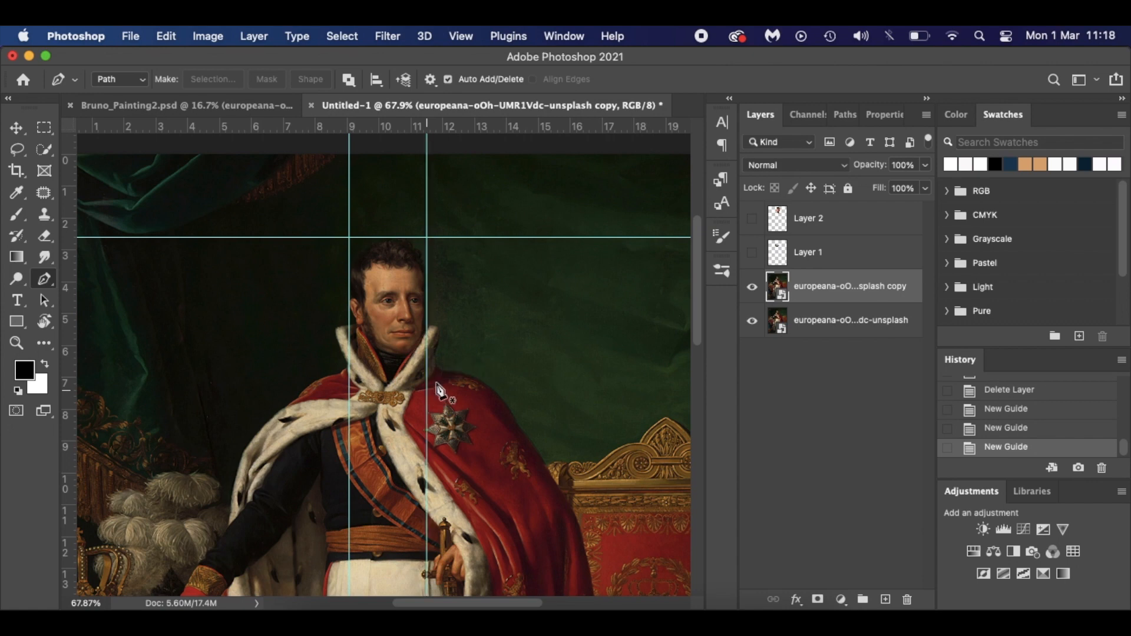
scroll(519, 349, up, 5)
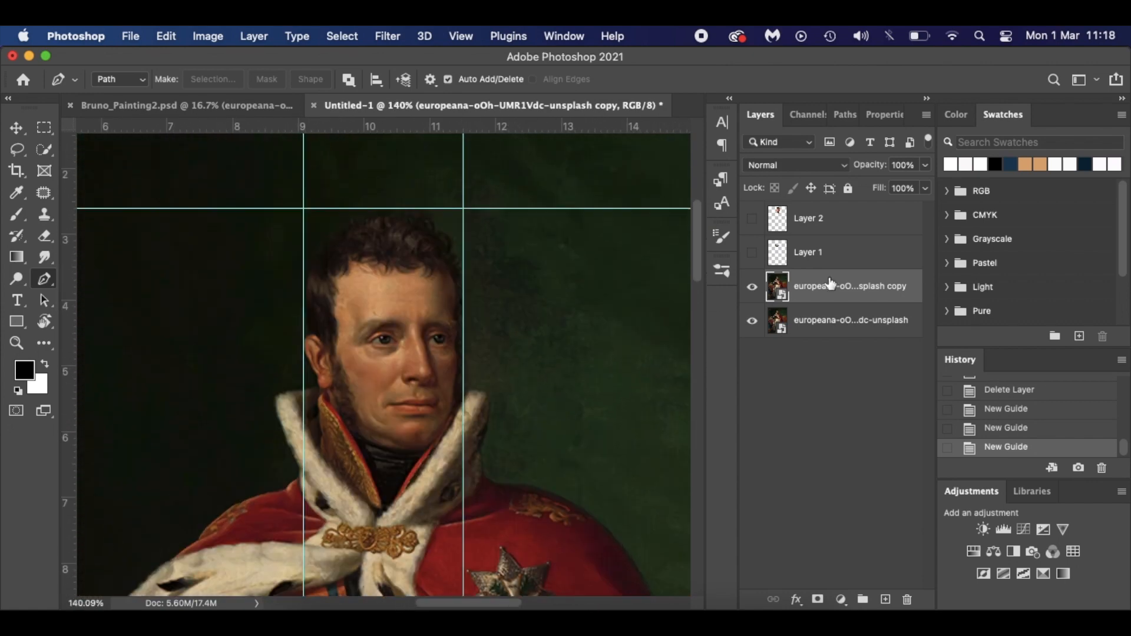
click(752, 219)
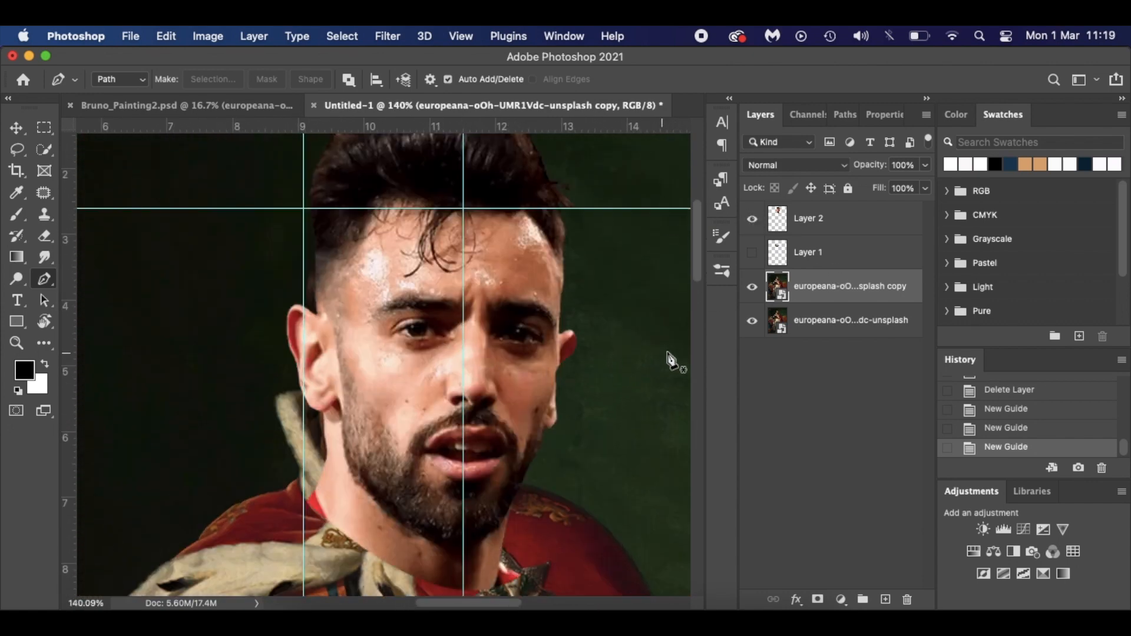
key(super+t)
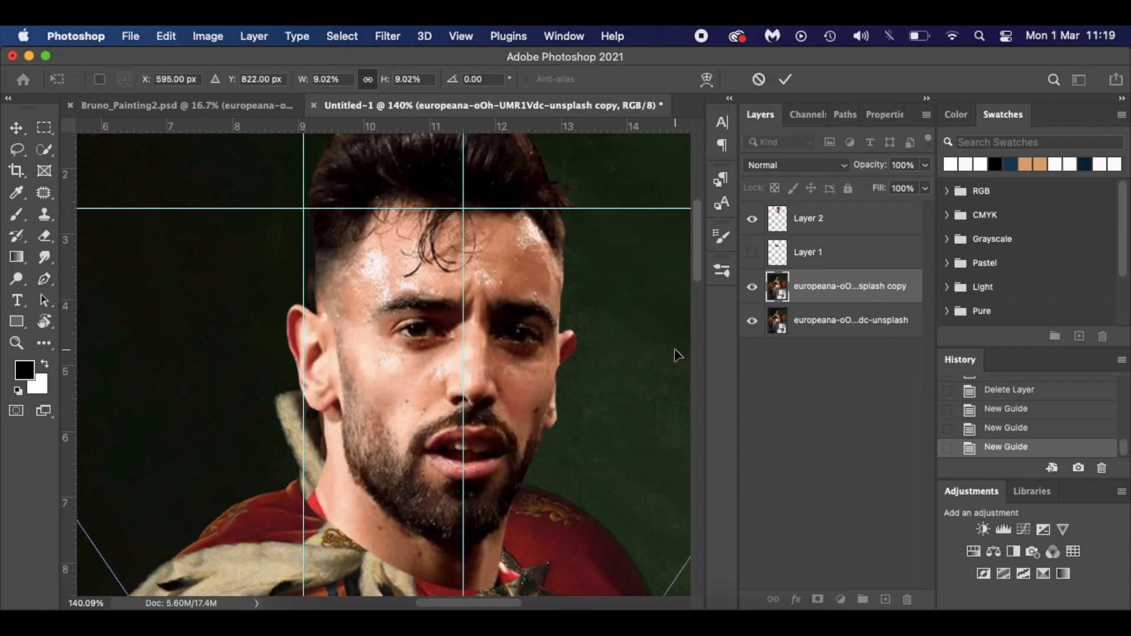
key(super+0)
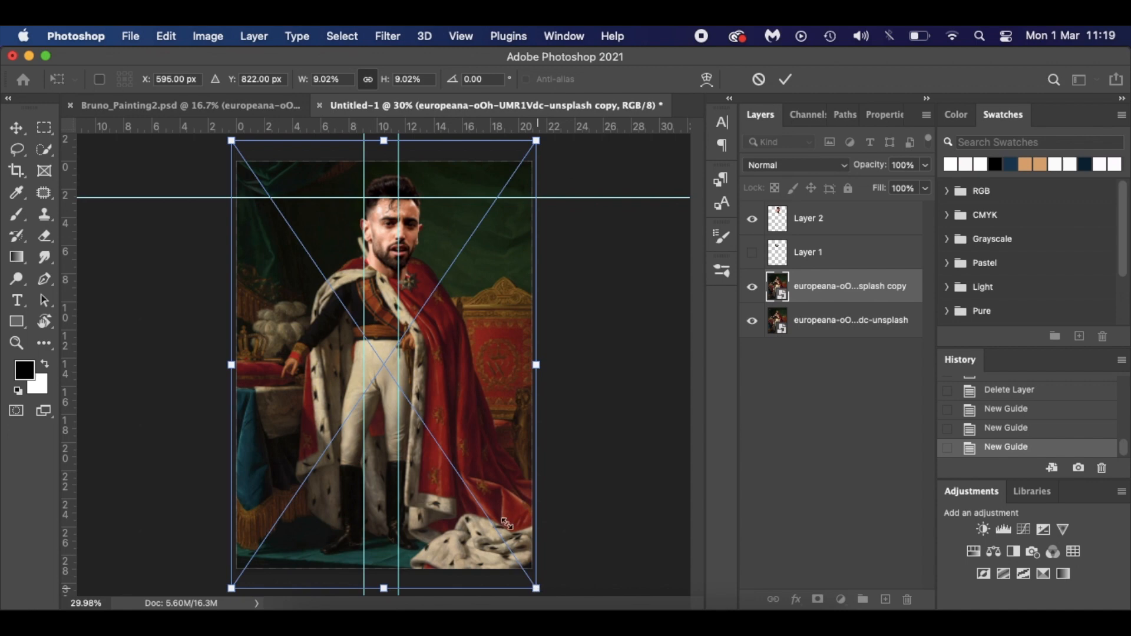
drag(506, 524, 465, 395)
key(super+z)
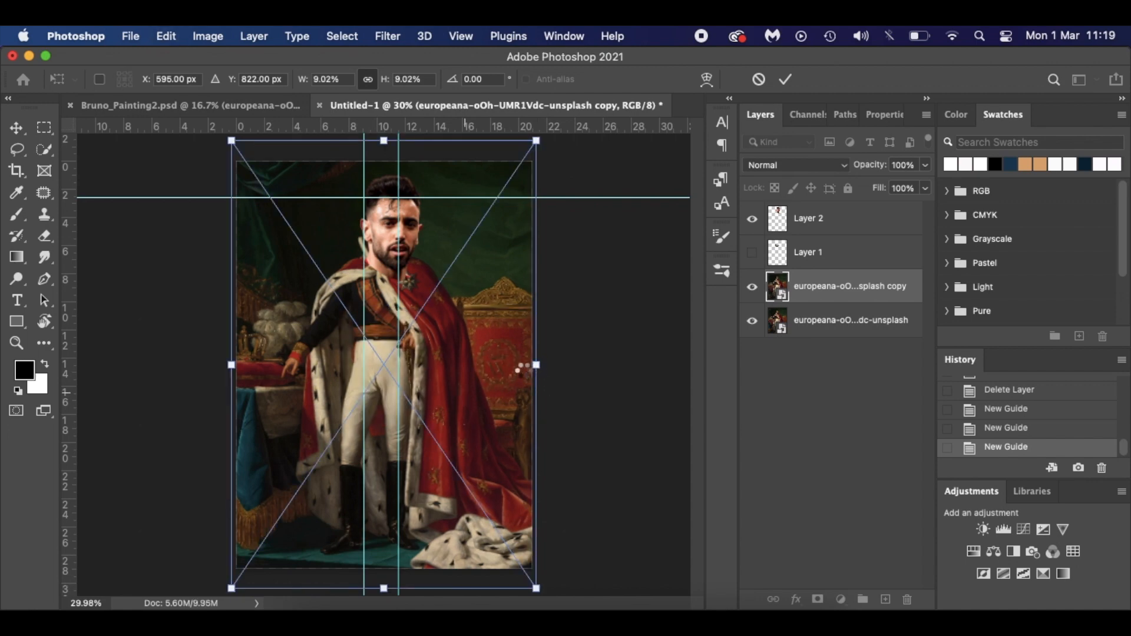
key(p)
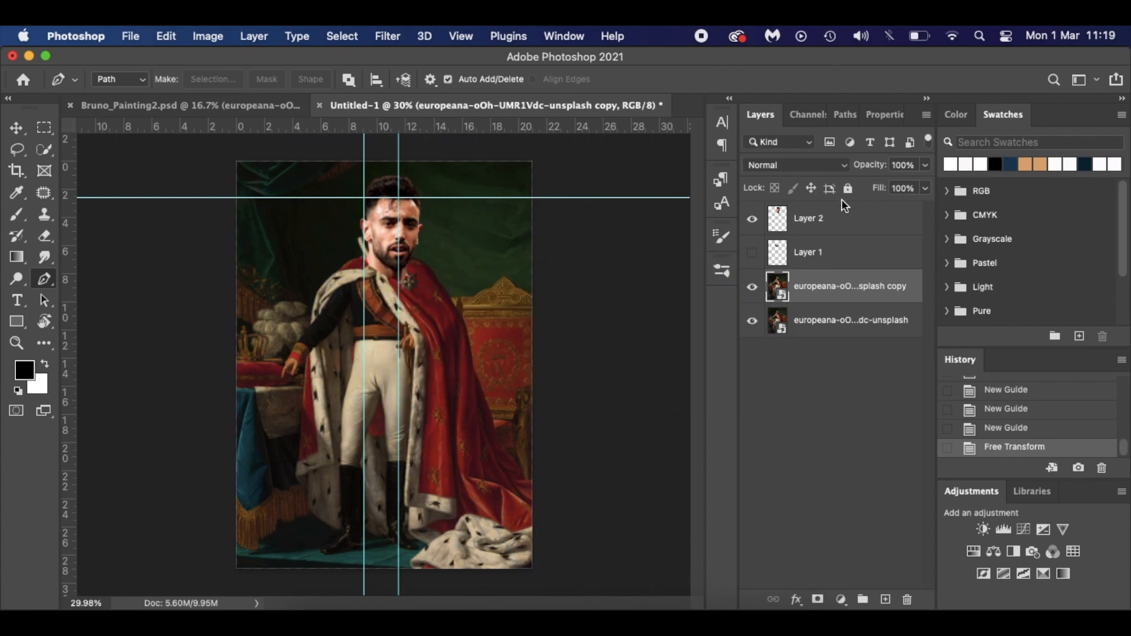
- Scale the cut-out head in Layer 2 to about 54.84% and fit it between the vertical guides over the painted head
click(836, 222)
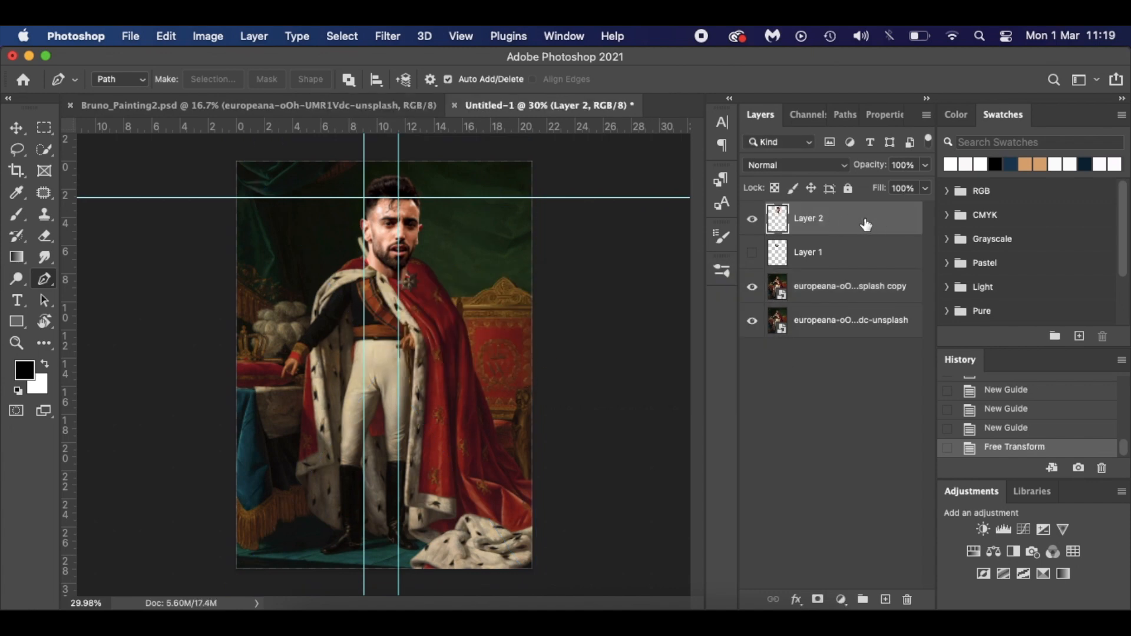
key(super+r)
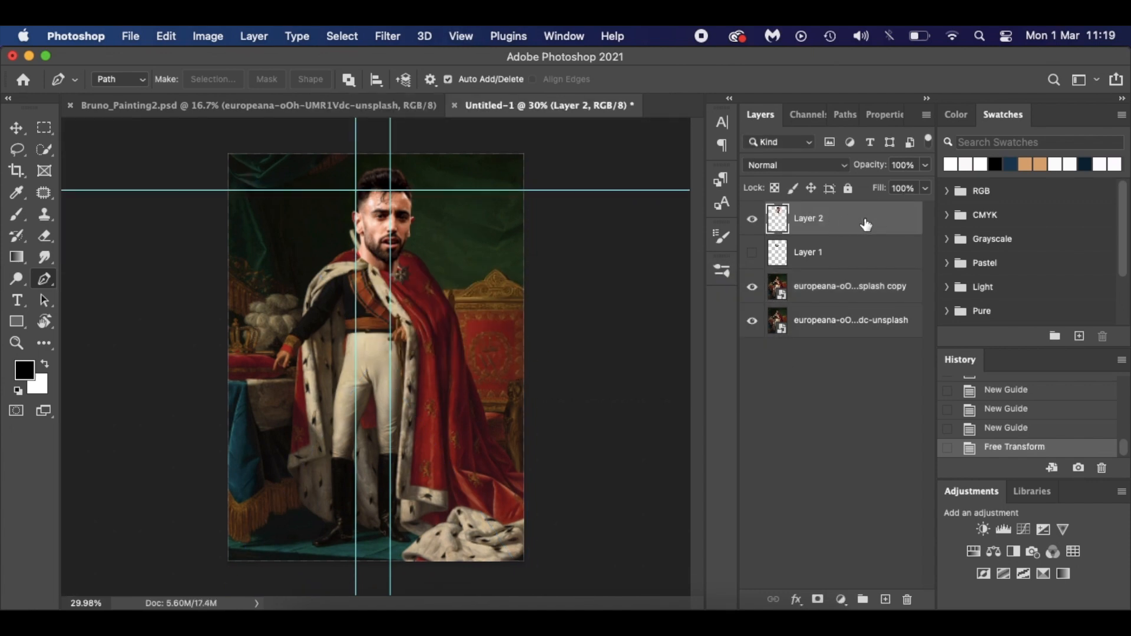
key(super+r)
key(super+t)
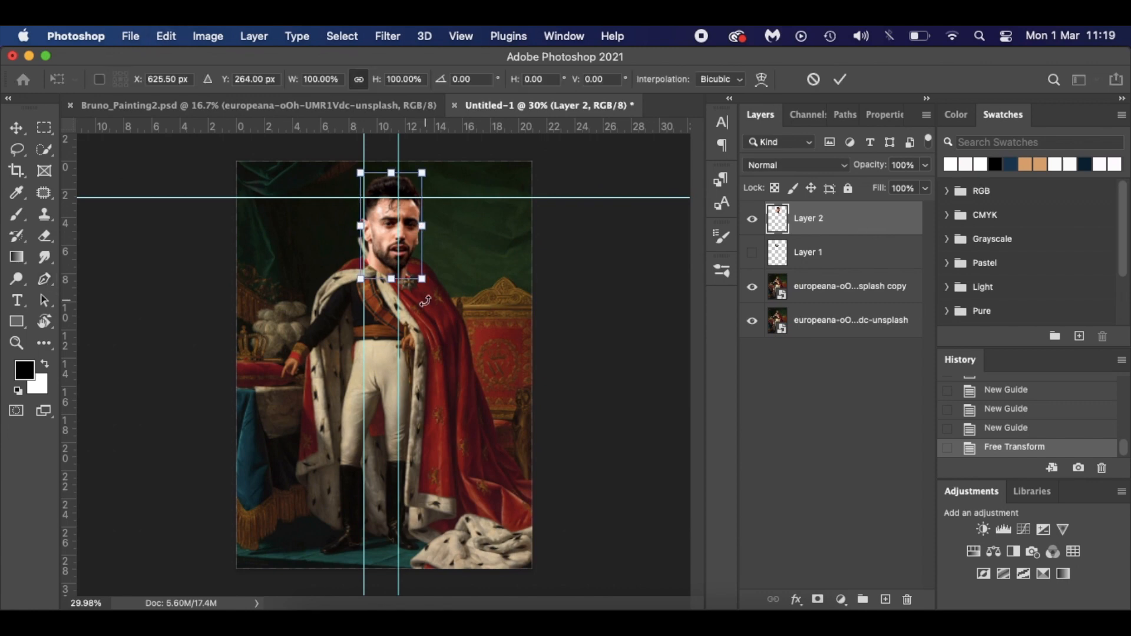
scroll(425, 301, up, 6)
scroll(427, 304, up, 3)
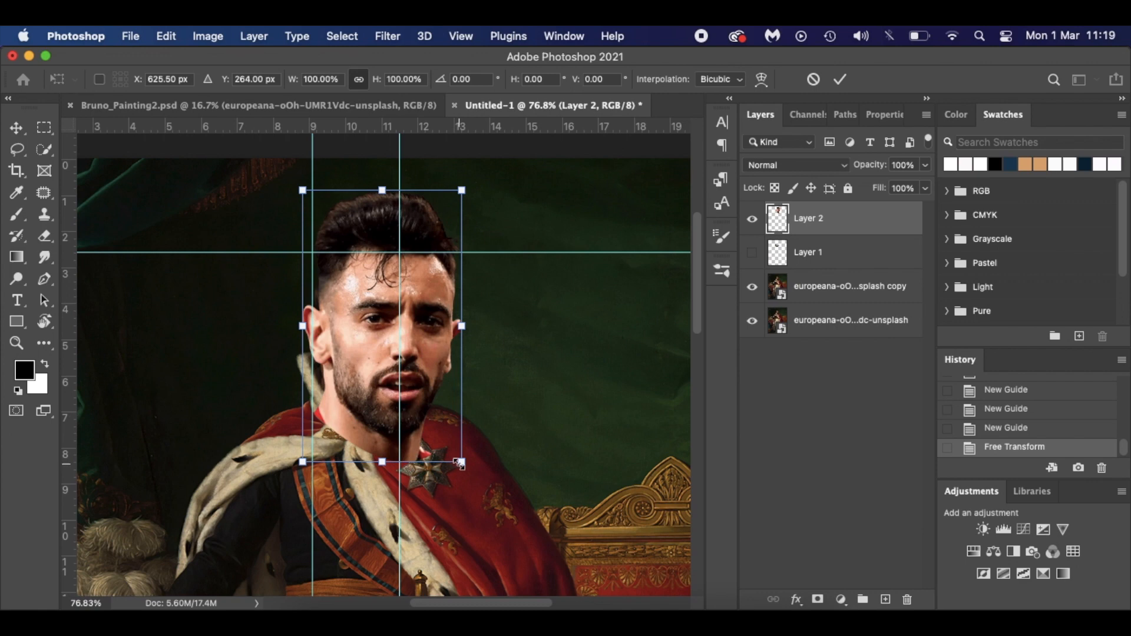
drag(463, 464, 426, 401)
drag(380, 340, 349, 346)
scroll(349, 346, up, 3)
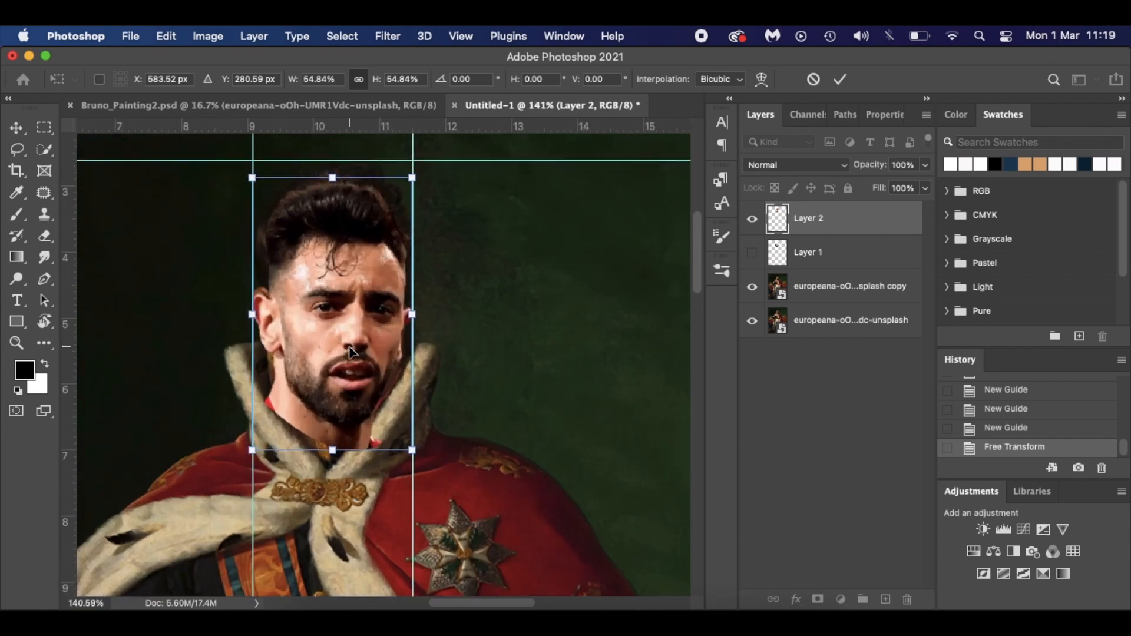
key(Return)
key(p)
- Move the cut-out head layer beneath Layer 1 and show Layer 1 so the collar covers the neck
drag(877, 229, 876, 271)
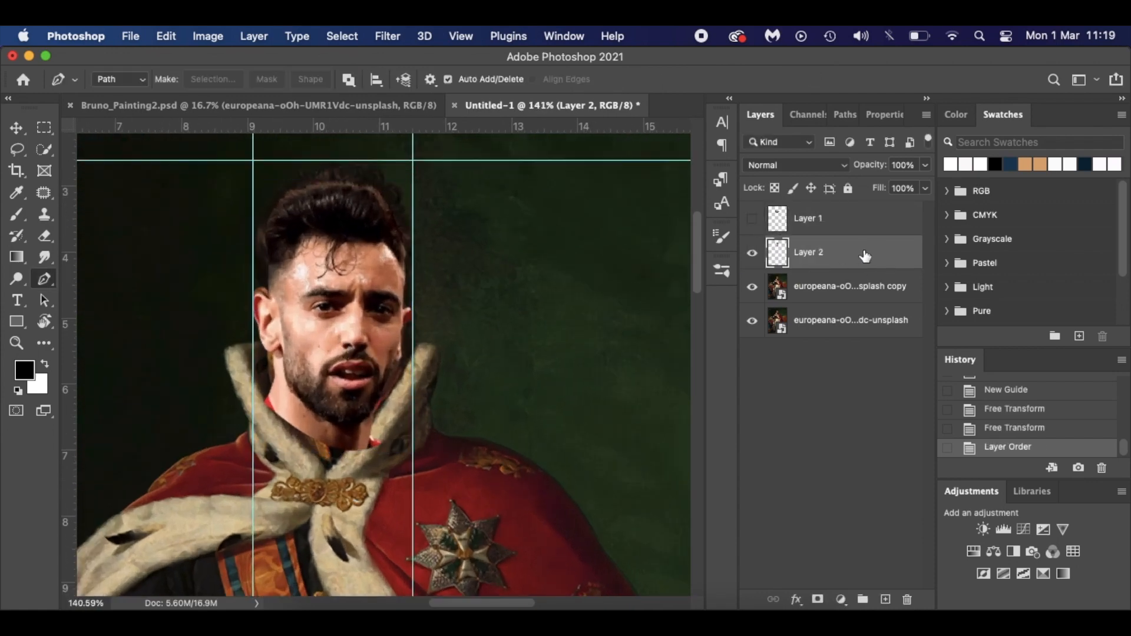
click(753, 220)
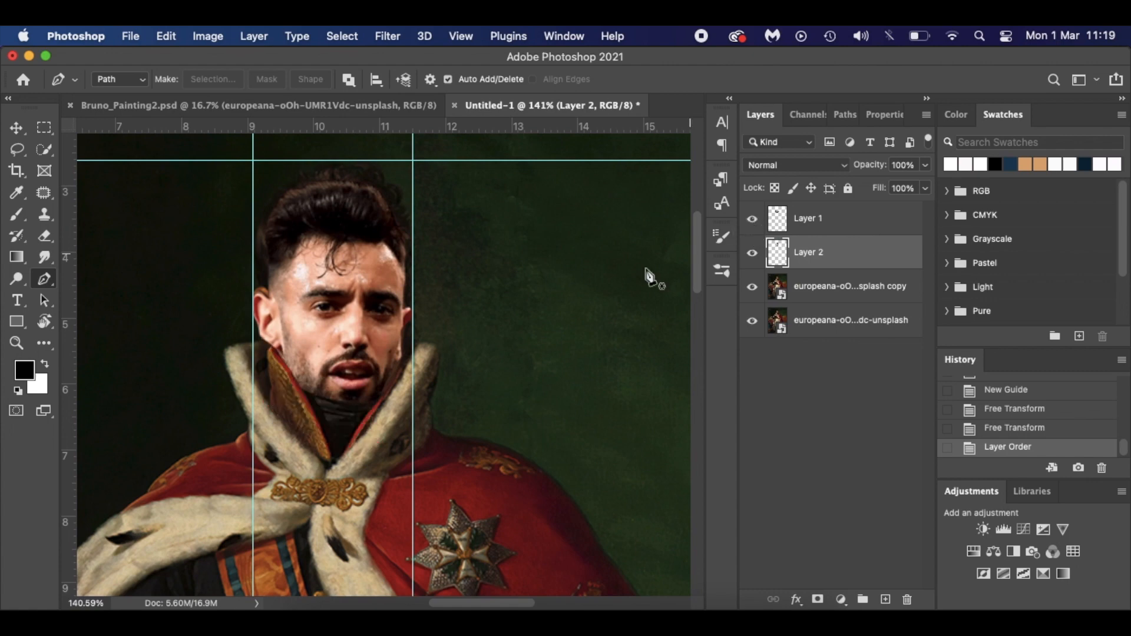
- Rename Layer 1 as Collar and Layer 2 as Head
click(815, 218)
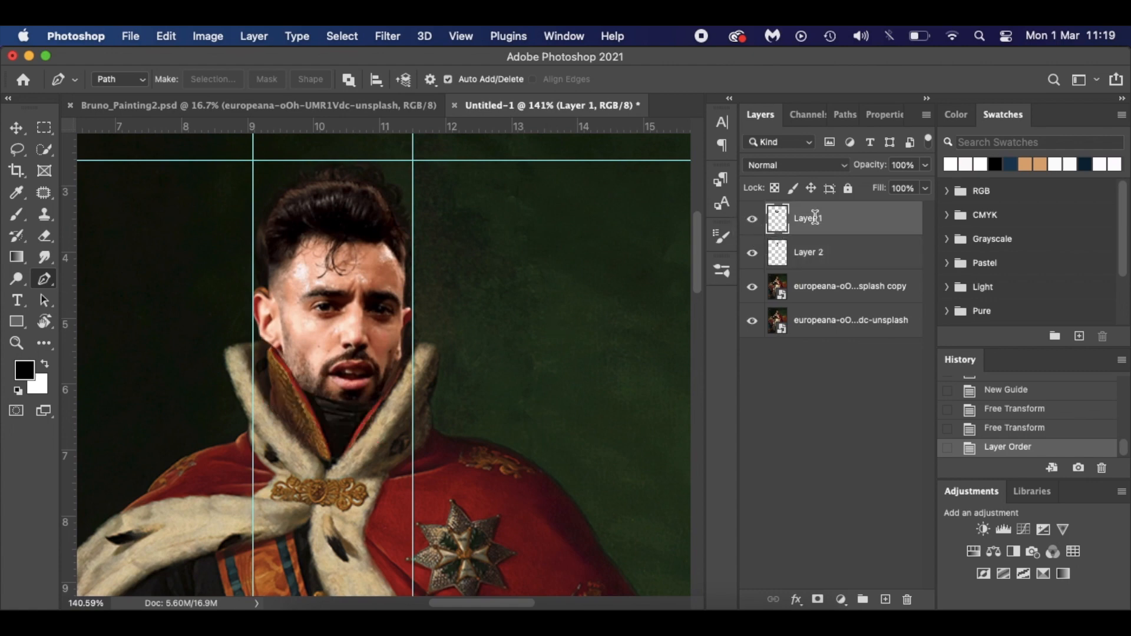
text(Collar)
key(Return)
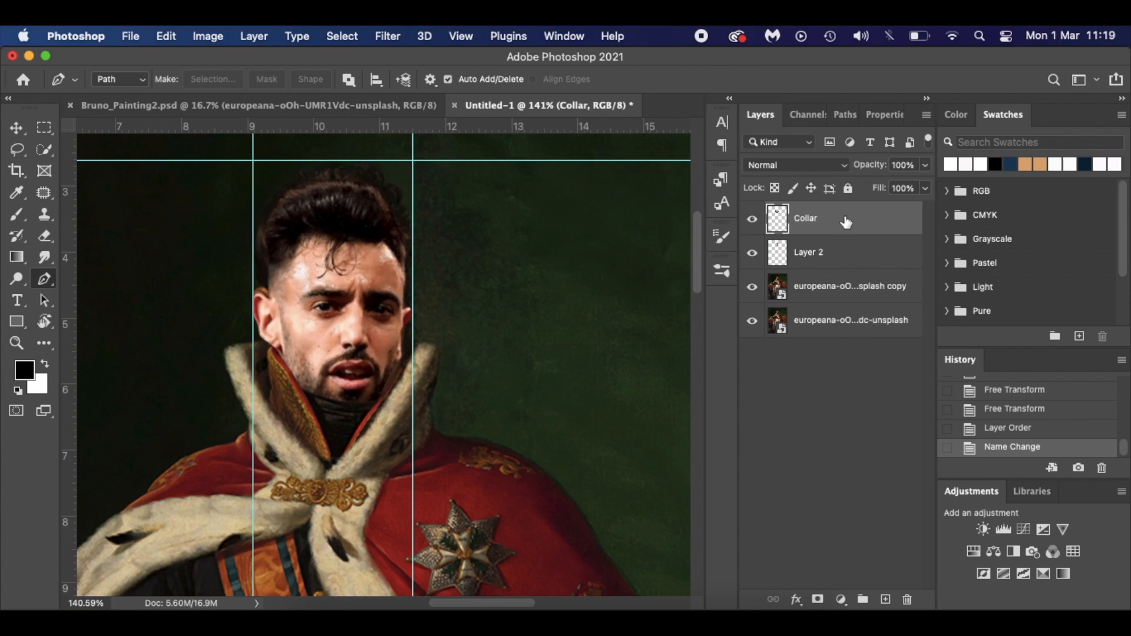
double_click(818, 252)
text(He)
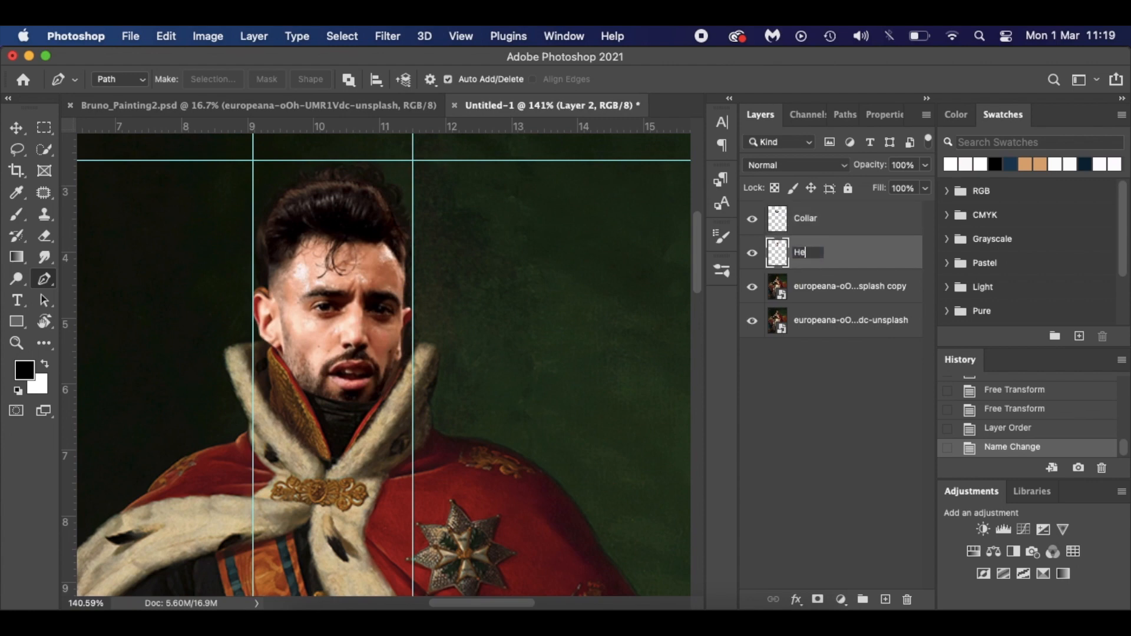
text(ad)
key(Return)
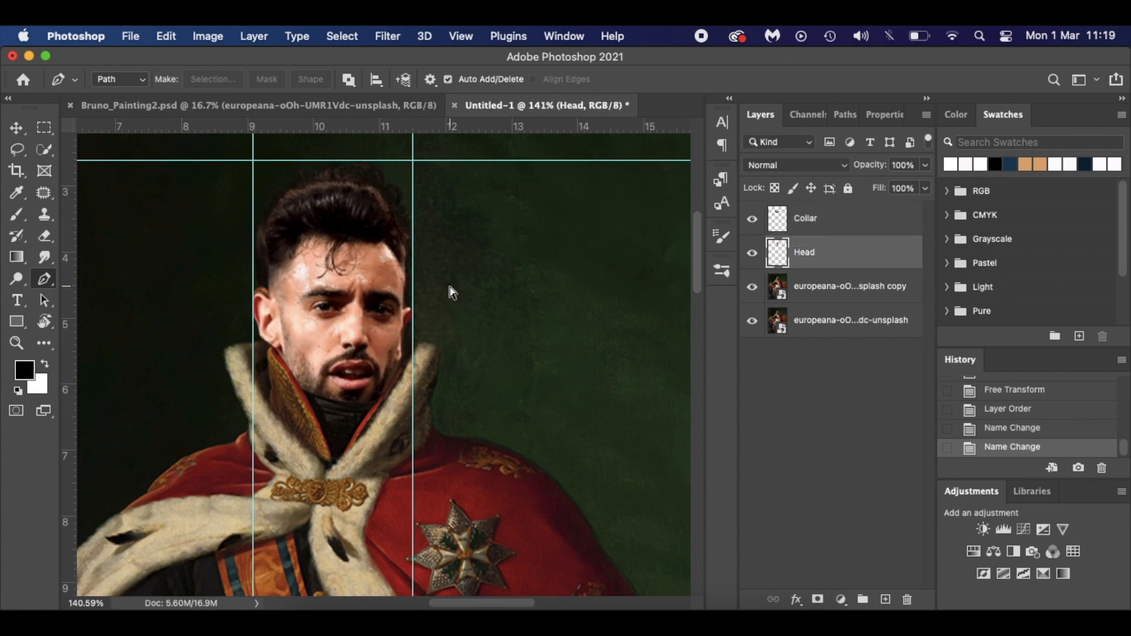
- Start a free transform of the Head layer, raise it about 0.26 cm to the top guide and nudge it horizontally into alignment
key(super+t)
drag(341, 300, 341, 287)
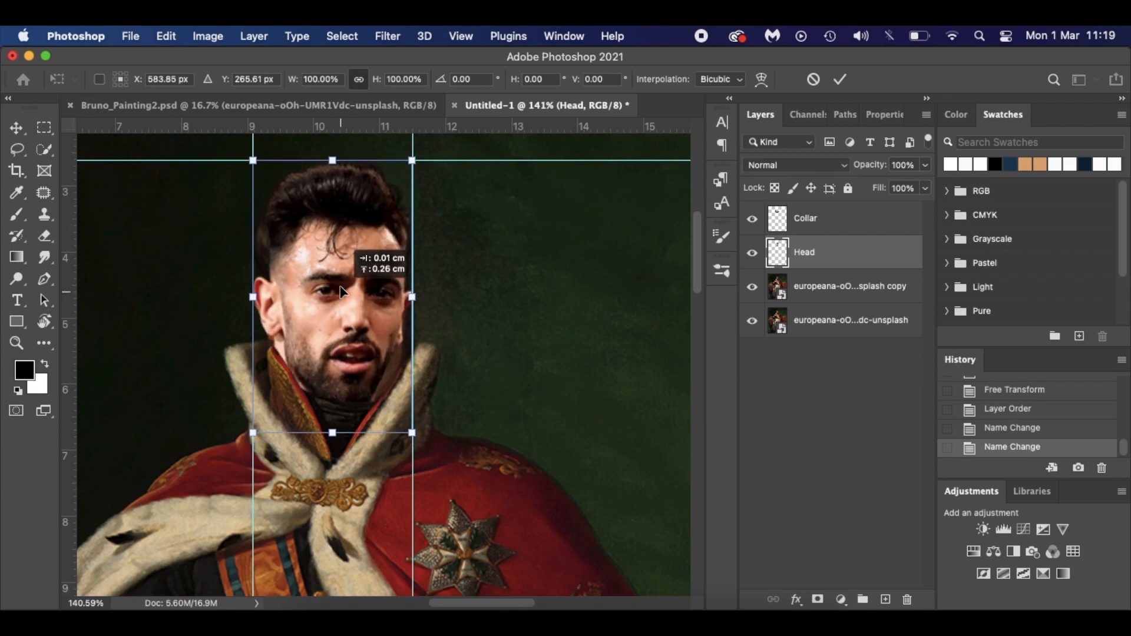
key(Right)
key(Right)
key(Right)
key(Right)
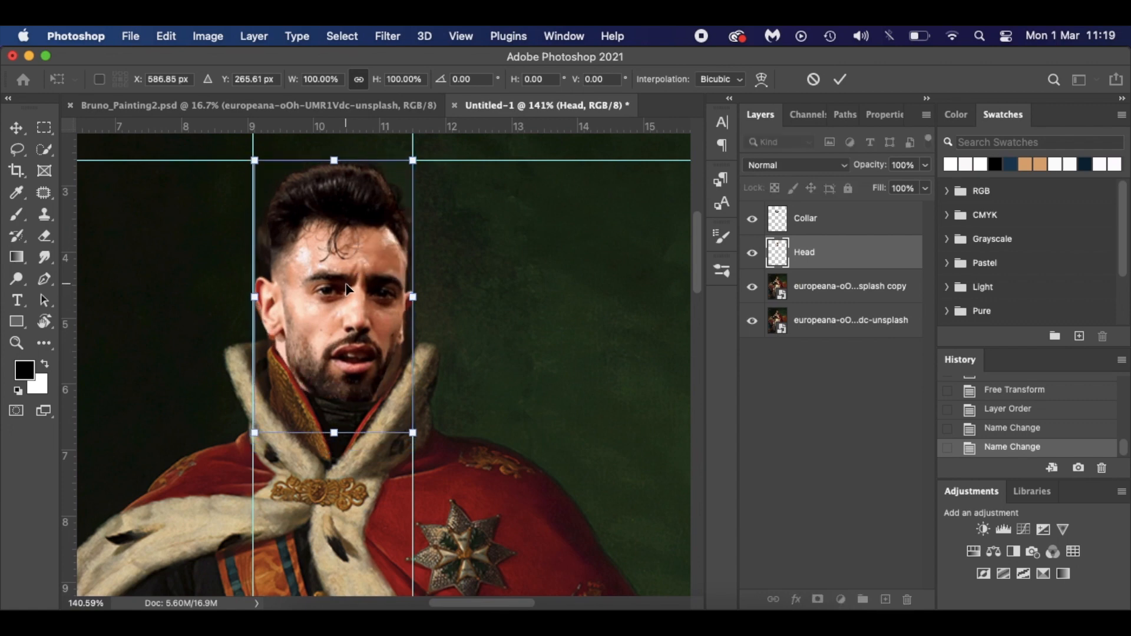
key(Left)
key(Left)
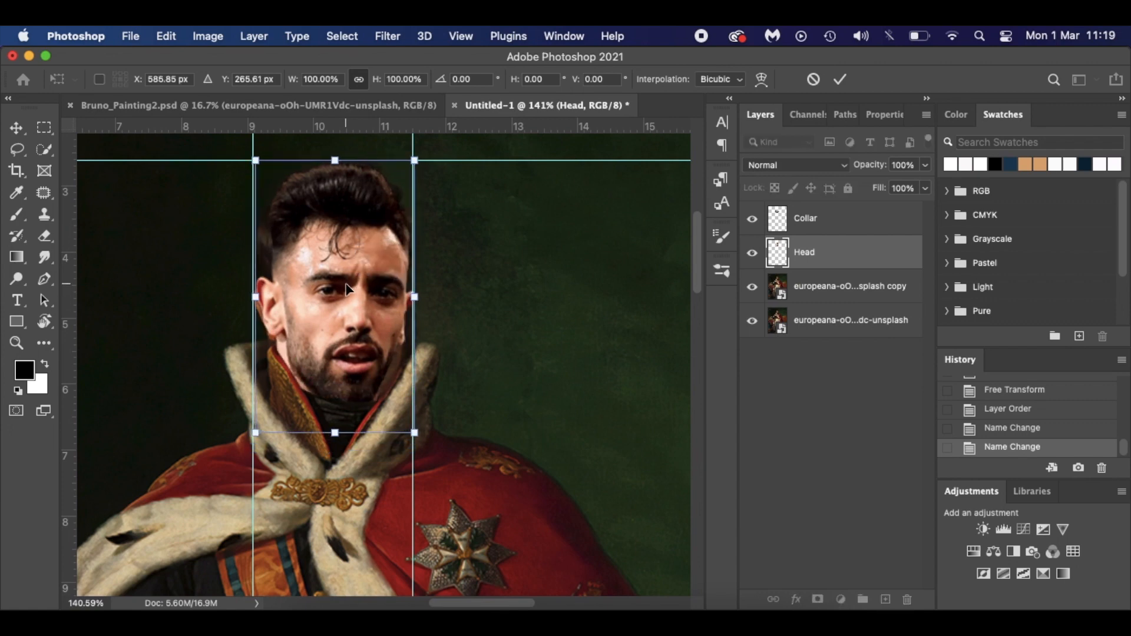
key(Right)
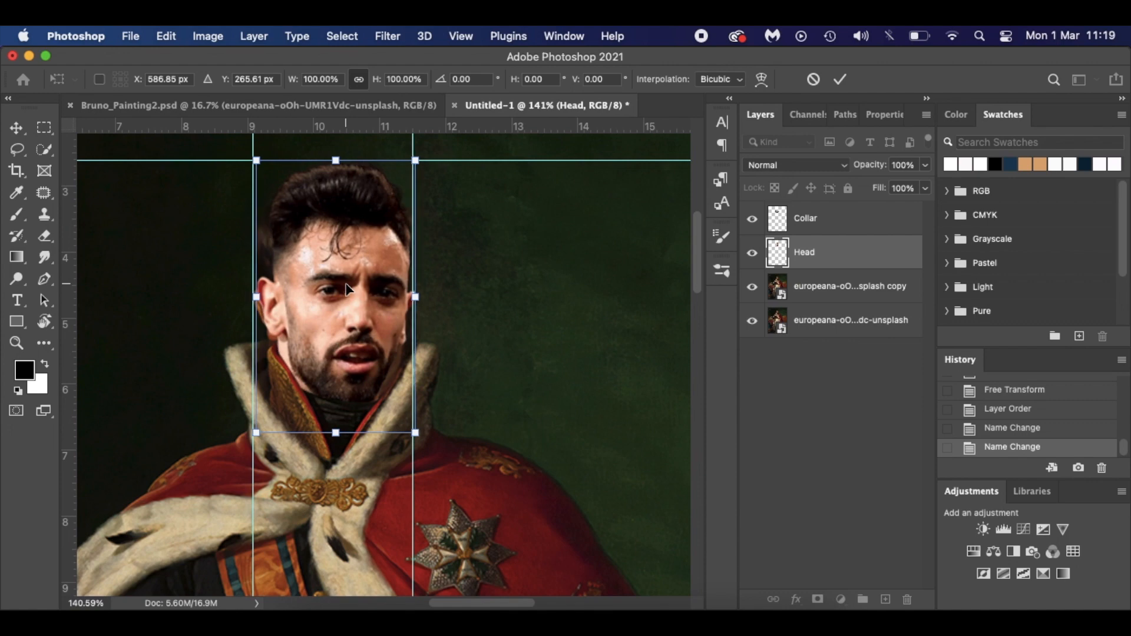
- Enlarge the head to about 102.98% with a rotation of about -1.81°, and nudge it back up against the guides
drag(428, 446, 422, 440)
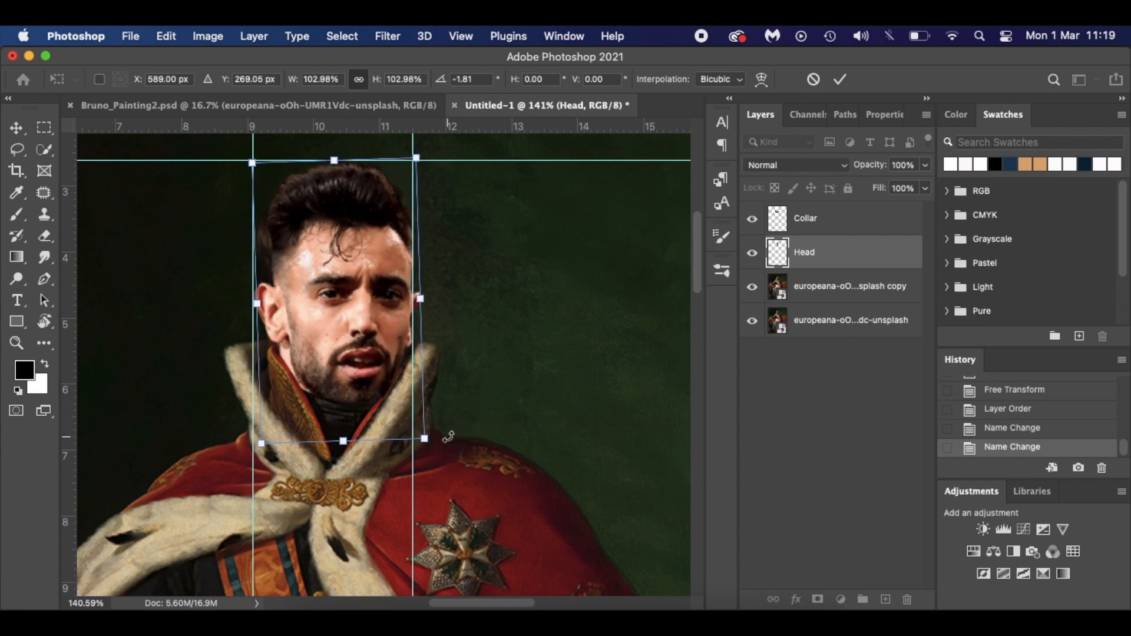
key(Up)
key(Up)
key(Up)
key(Up)
key(Right)
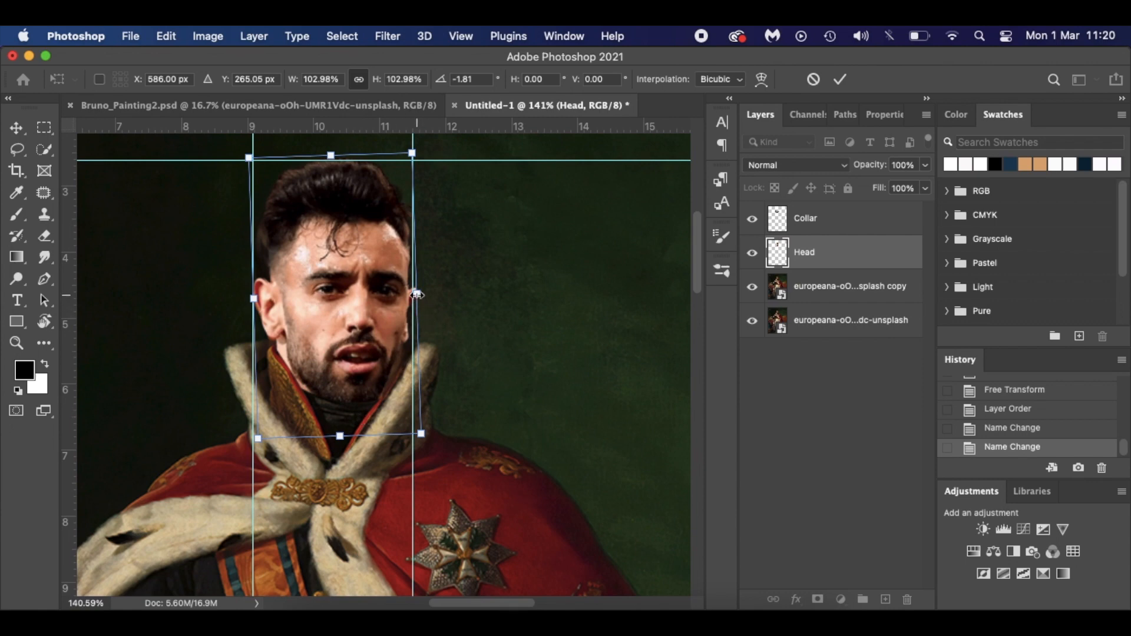
- Stretch the head's width to about 105.13% and apply the transform
drag(417, 294, 420, 294)
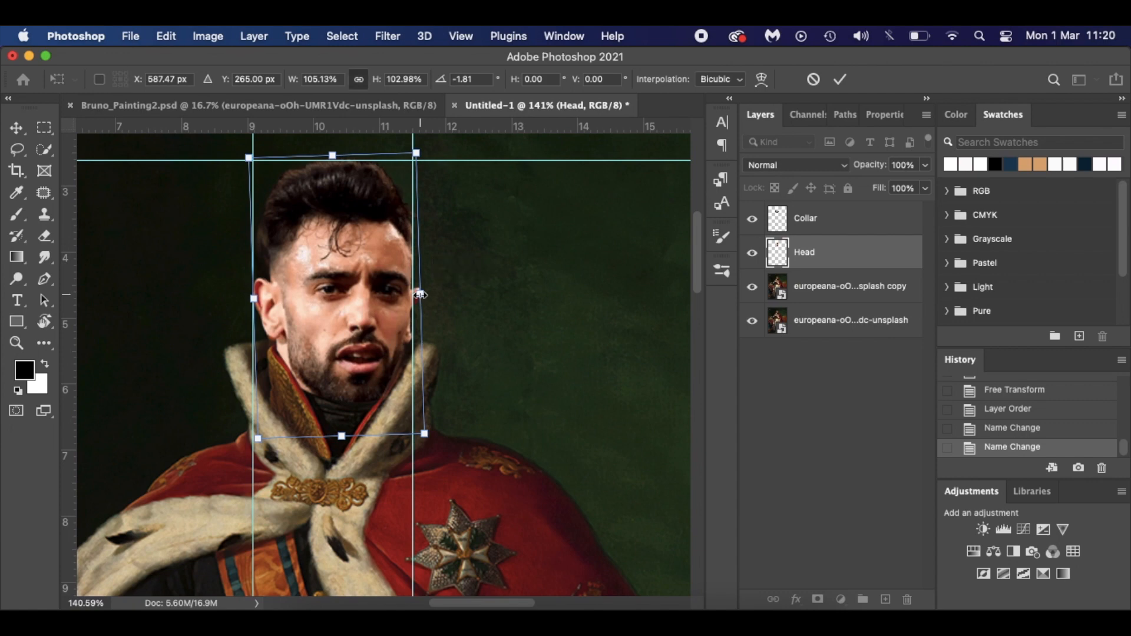
key(Return)
key(p)
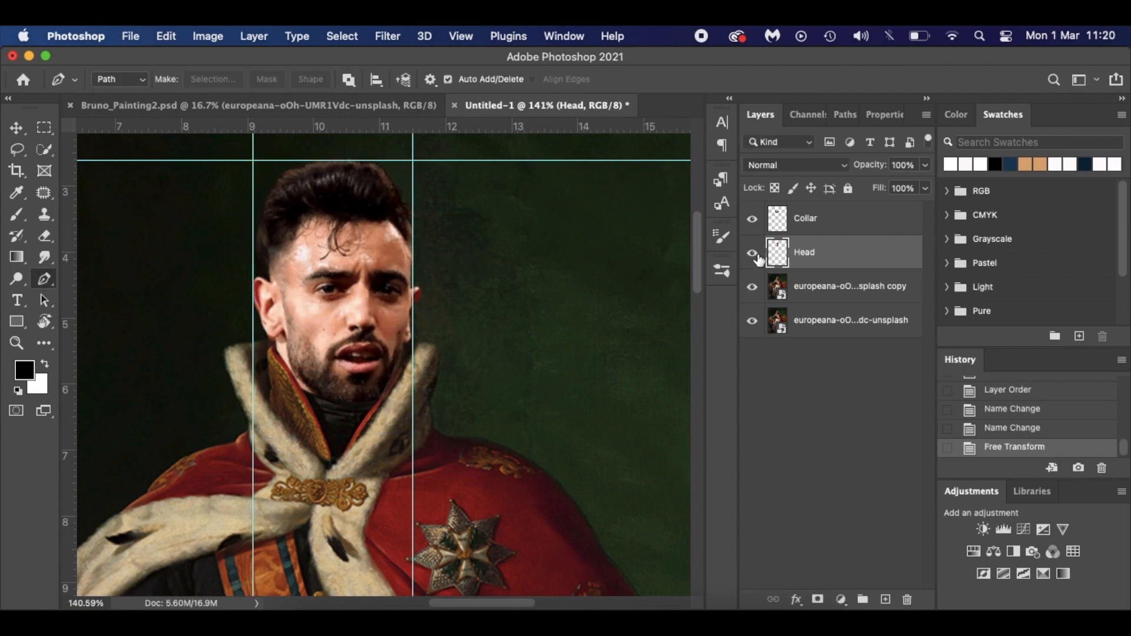
- Check the head's fit on the figure and nudge the Head layer slightly down into the collar
key(super+0)
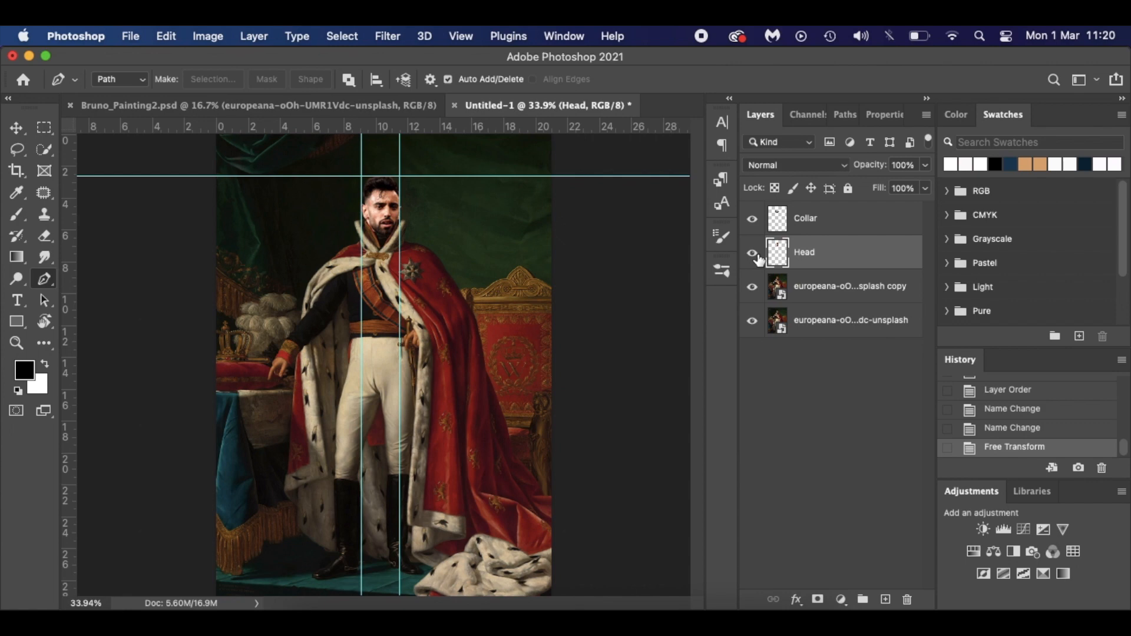
scroll(595, 233, up, 5)
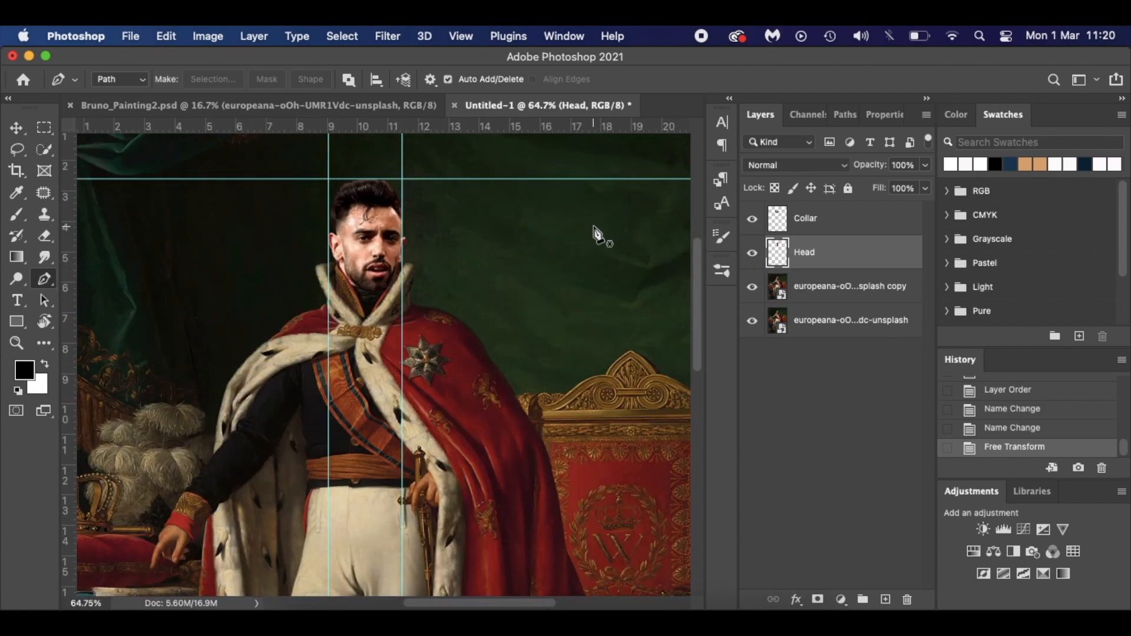
scroll(595, 232, up, 3)
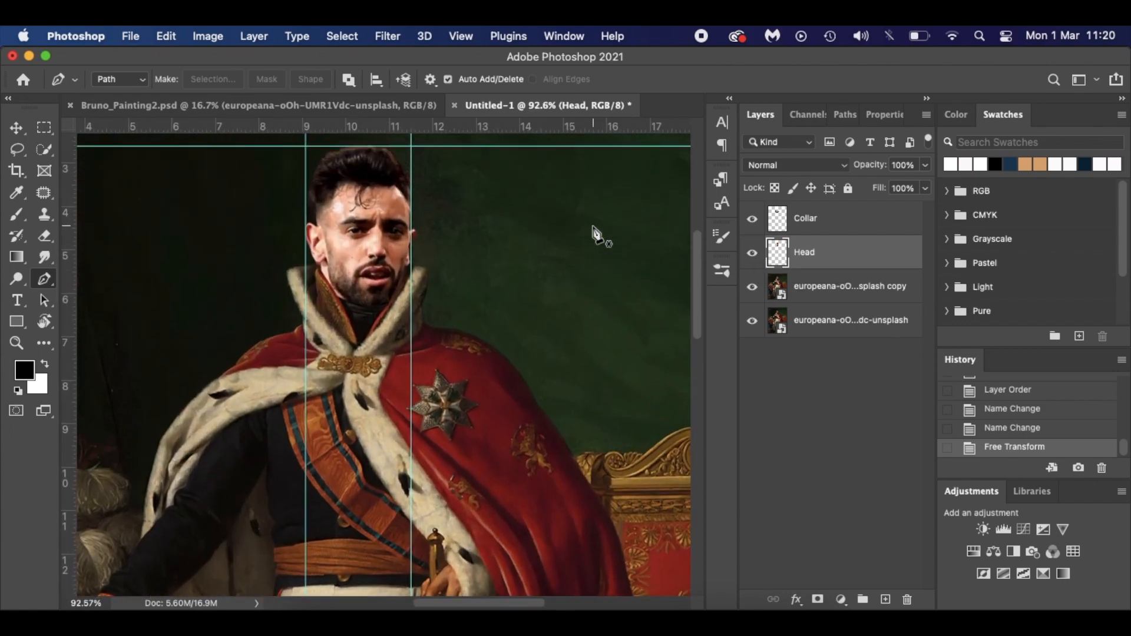
scroll(595, 232, up, 3)
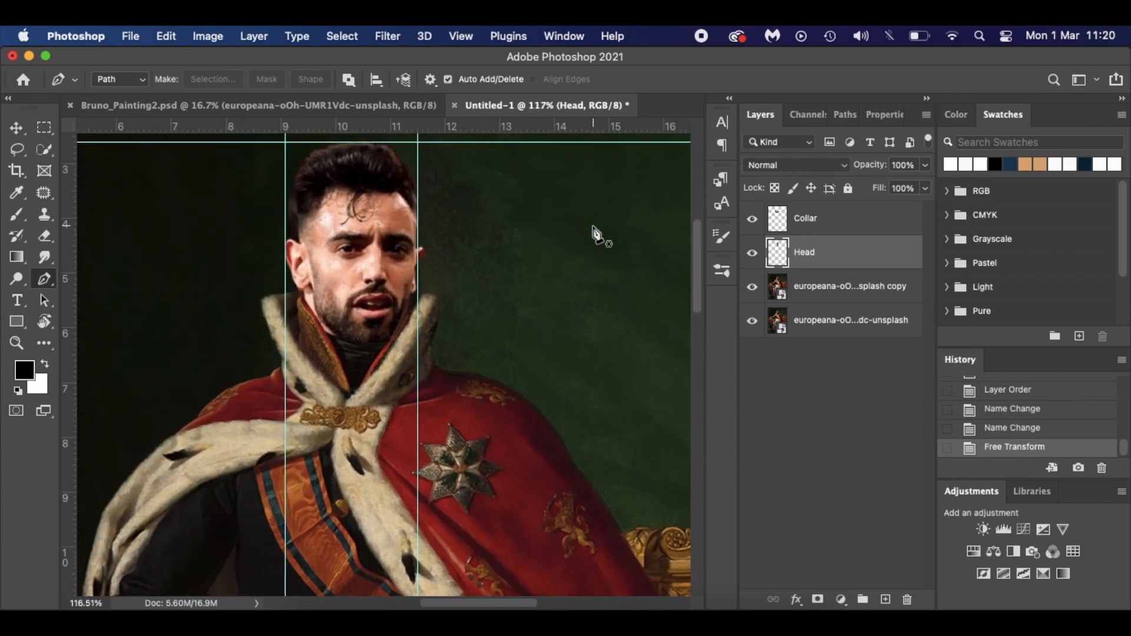
key(v)
key(Down)
key(Down)
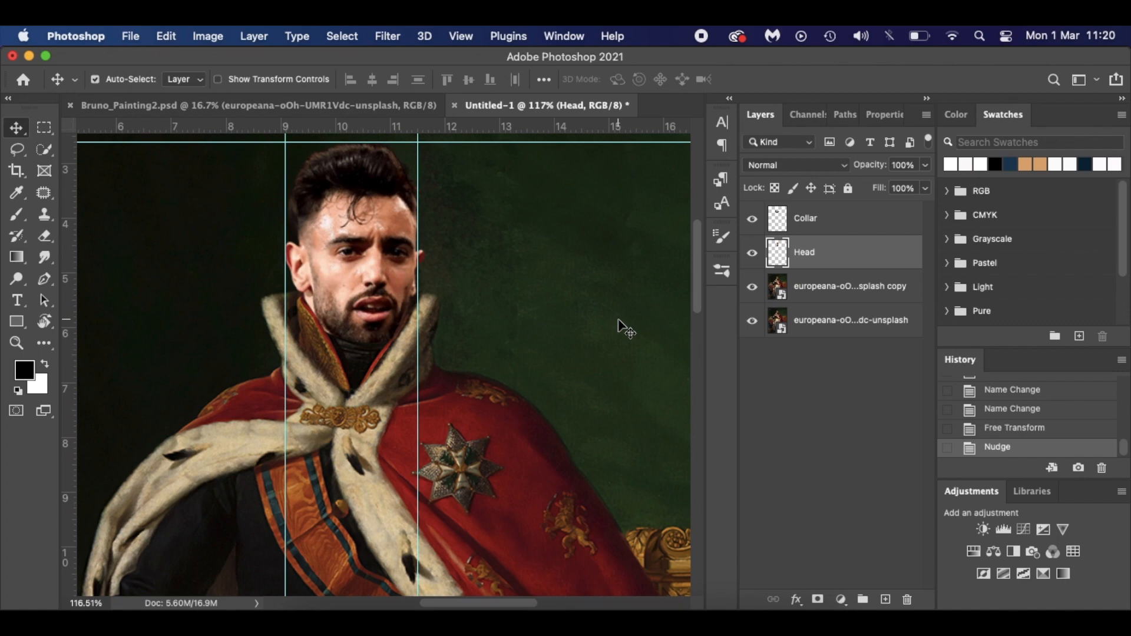
- Hide the guides and turn off the Head and Collar layers to compare with the original painted head
key(super+semicolon)
click(752, 253)
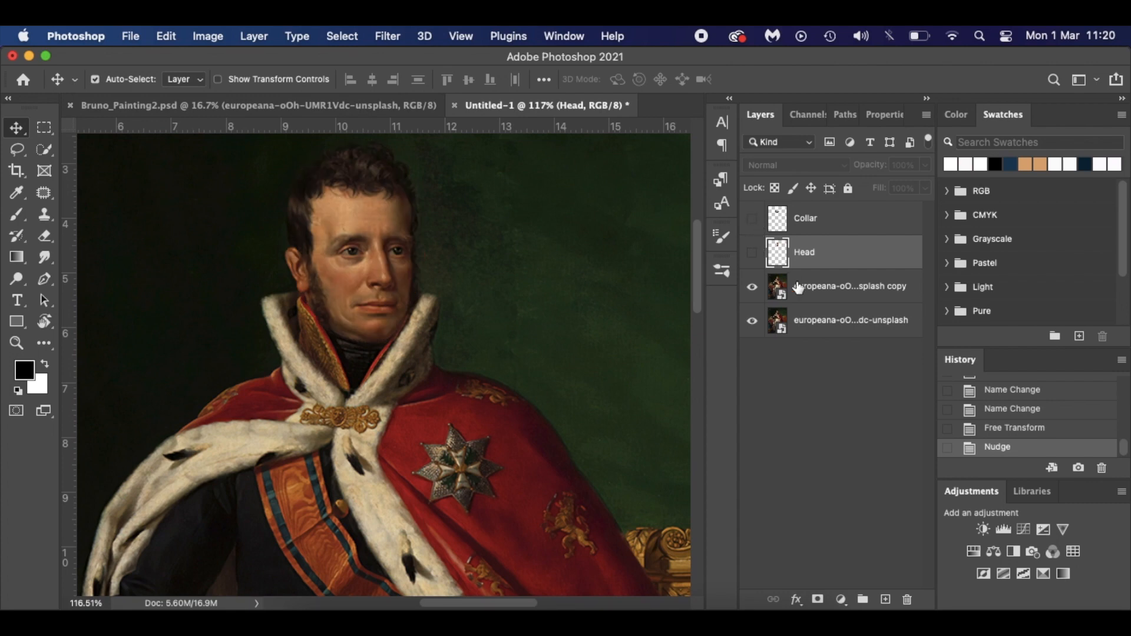
- On the painting copy layer, draw a freehand Lasso selection around the painted head from the chin to above the hair
click(857, 295)
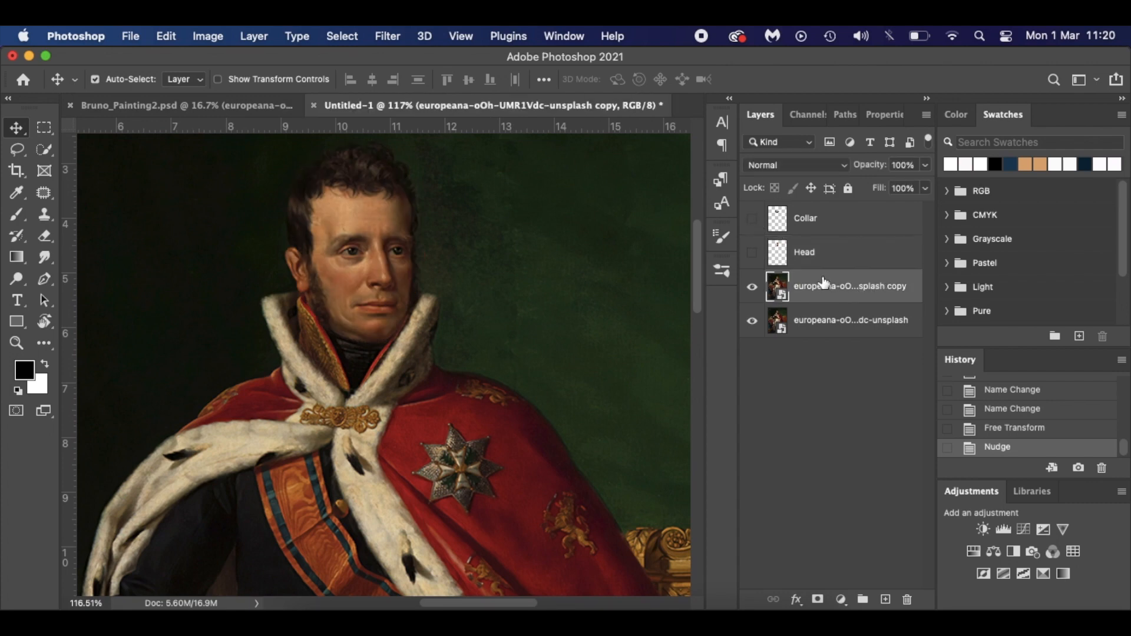
click(18, 150)
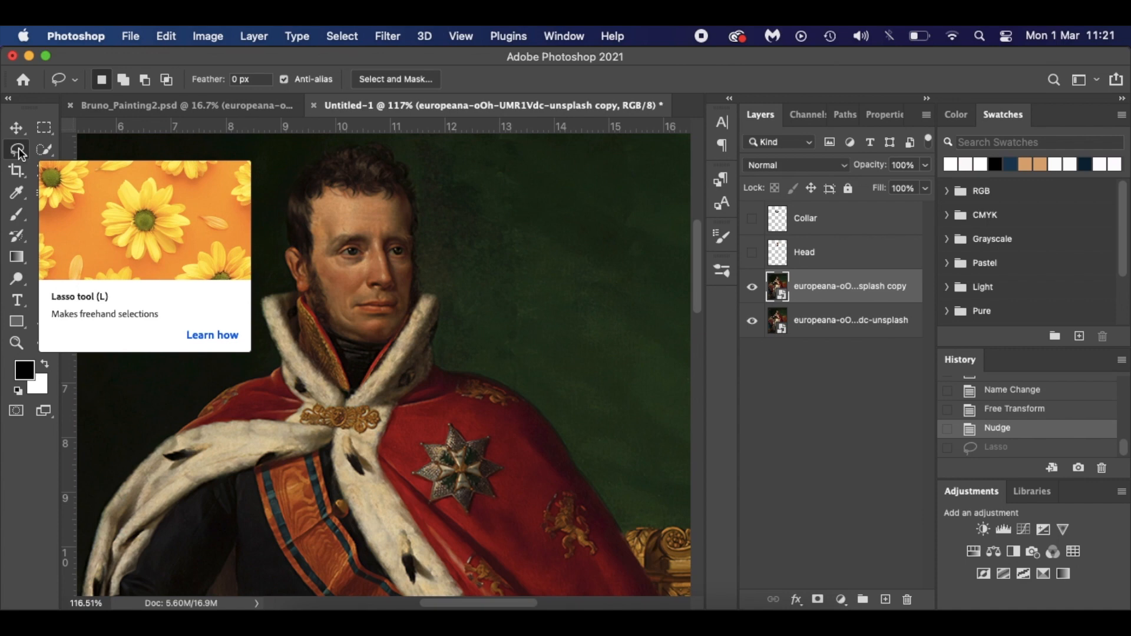
right_click(18, 147)
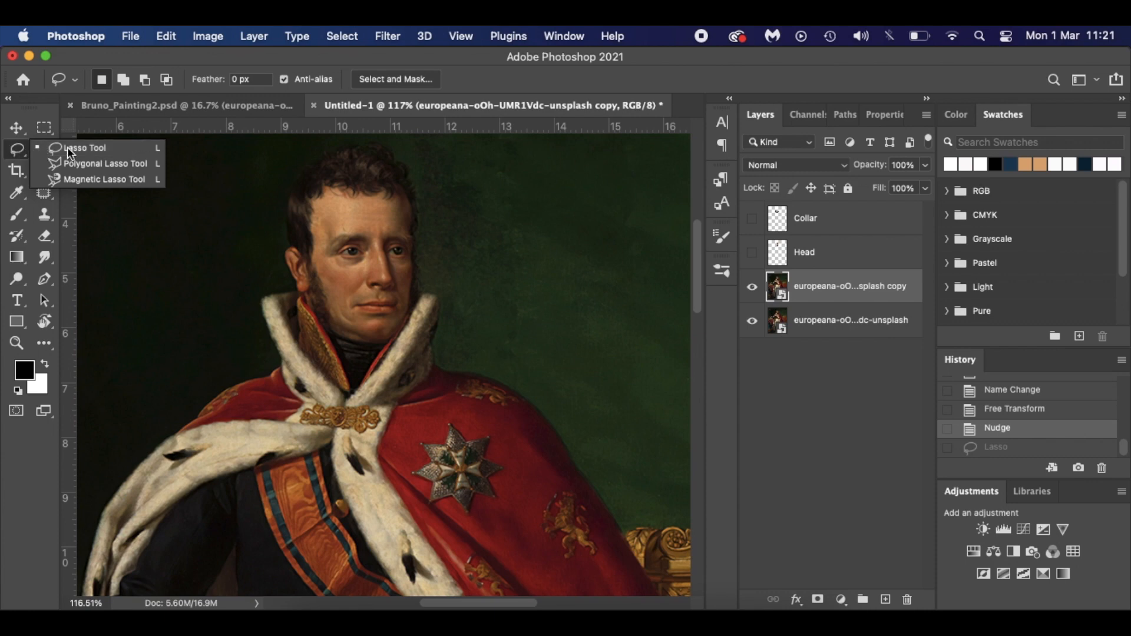
click(111, 150)
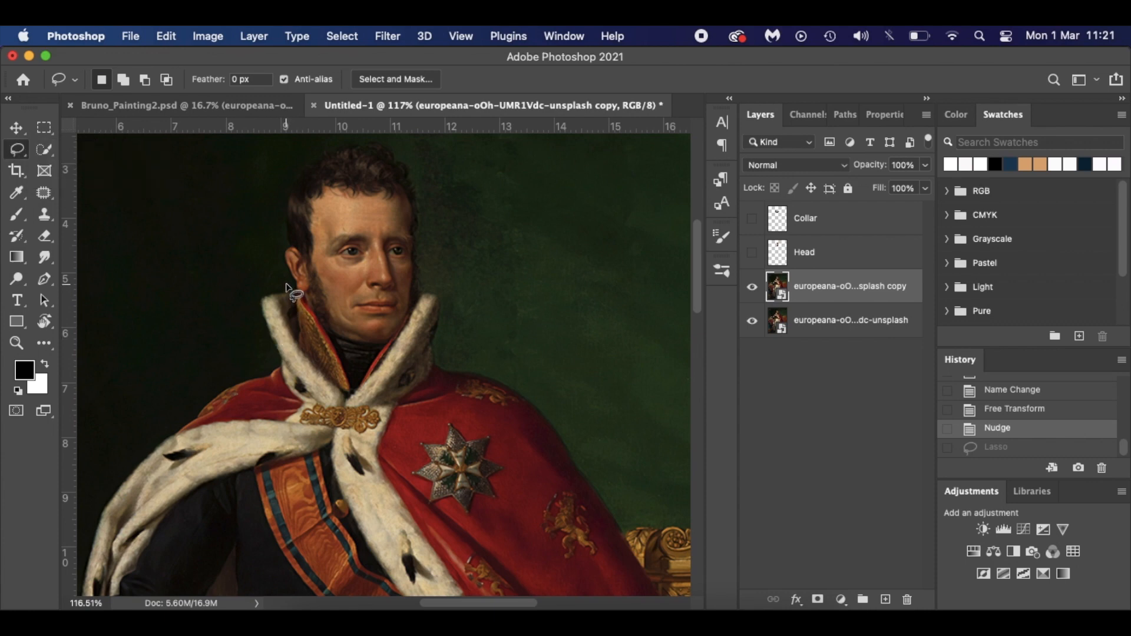
mouse_move(281, 284)
mouse_down()
mouse_move(345, 322)
mouse_move(406, 305)
mouse_move(429, 225)
mouse_move(426, 176)
mouse_move(399, 142)
mouse_up()
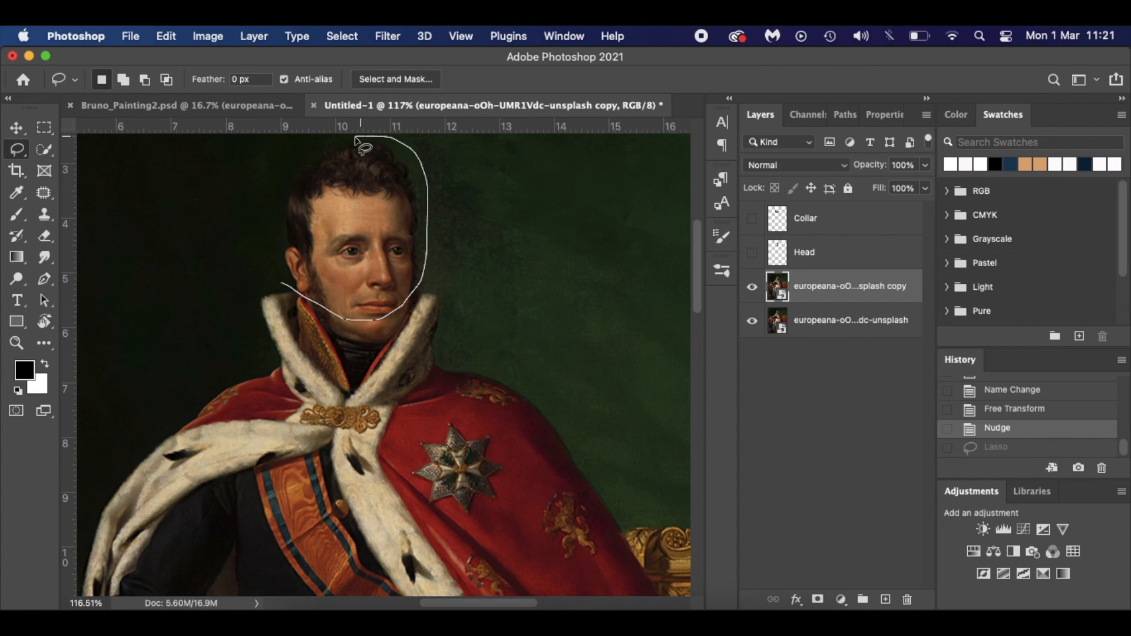
mouse_move(291, 164)
mouse_down()
mouse_move(271, 225)
mouse_move(278, 284)
mouse_up()
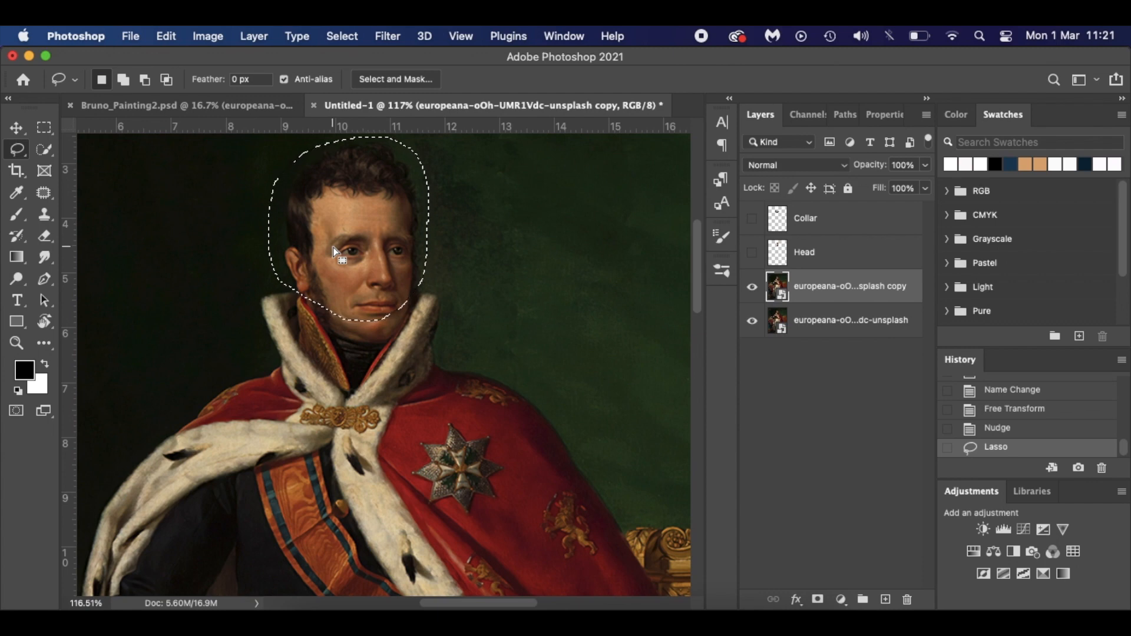
- Rasterize the painting copy layer so its pixels can be edited directly
key(super+shift+j)
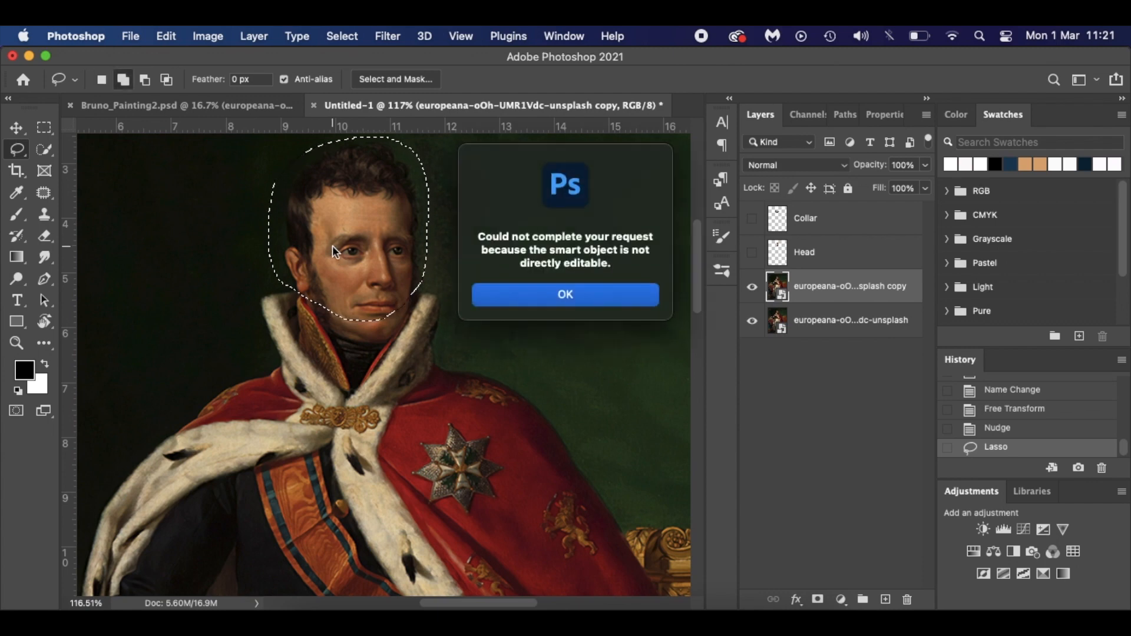
click(554, 293)
right_click(842, 285)
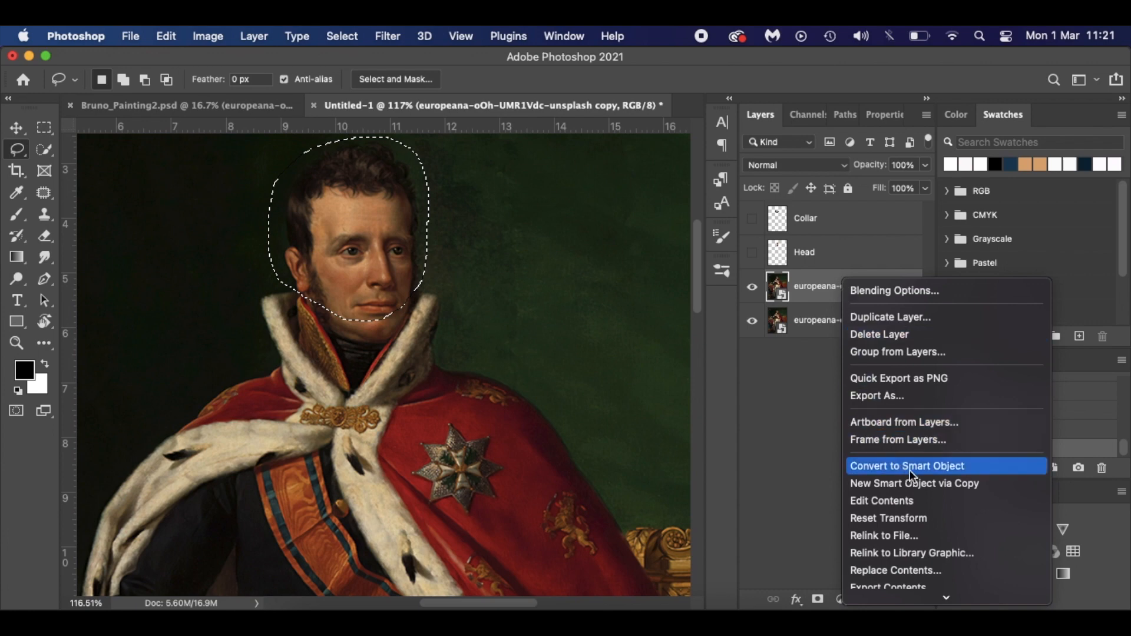
mouse_move(932, 594)
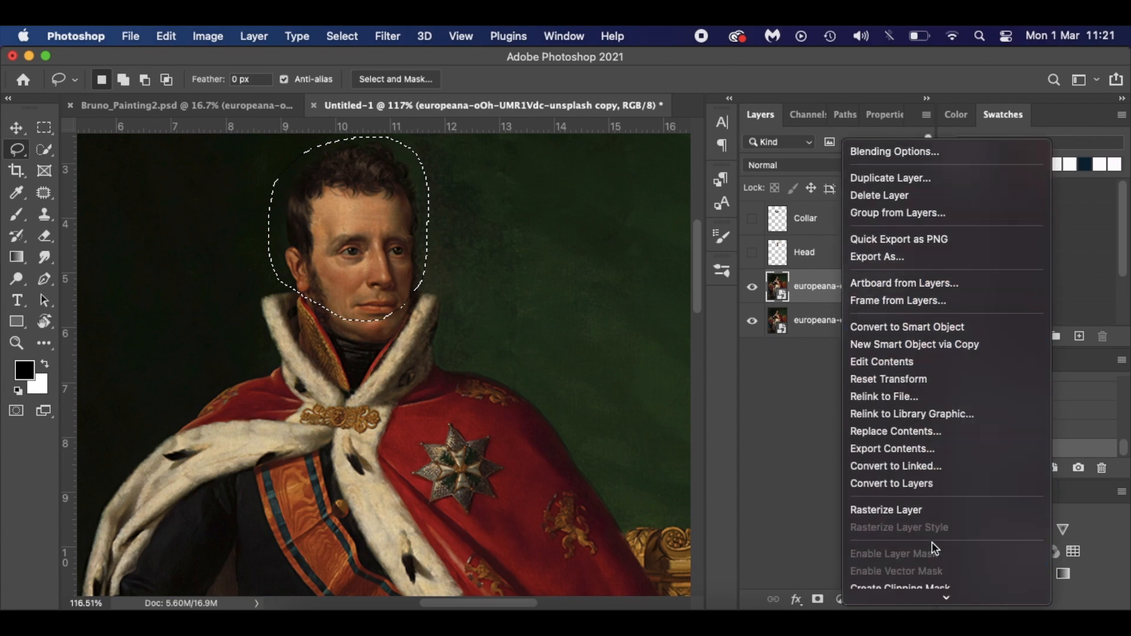
click(931, 510)
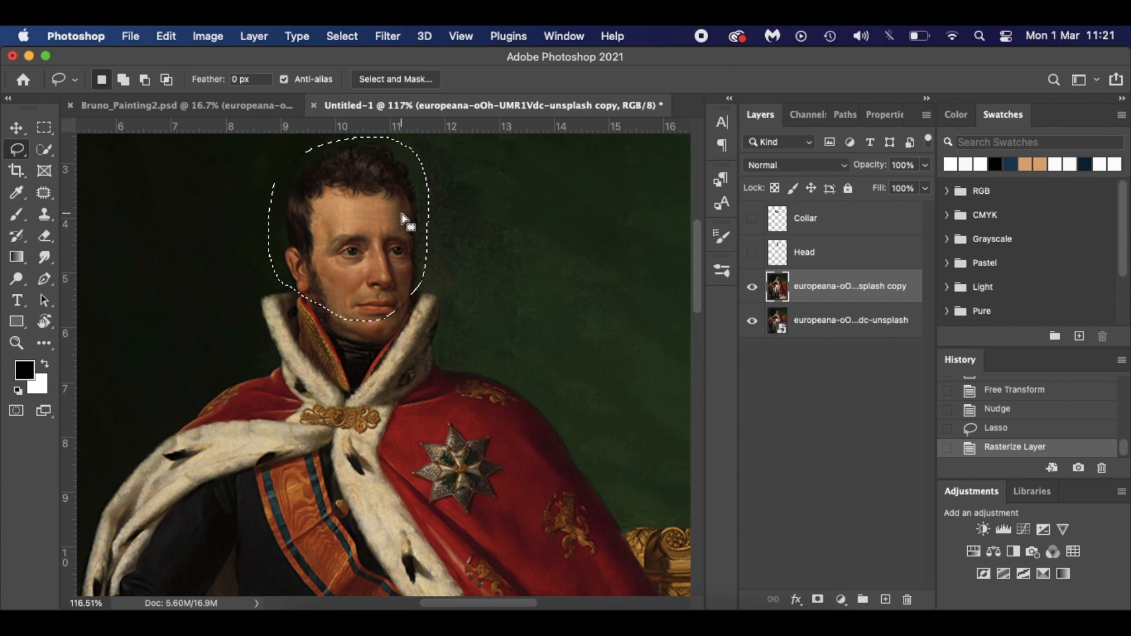
- Fill the selected head area with Content-Aware at Normal mode and 100% opacity, and deselect
key(shift+BackSpace)
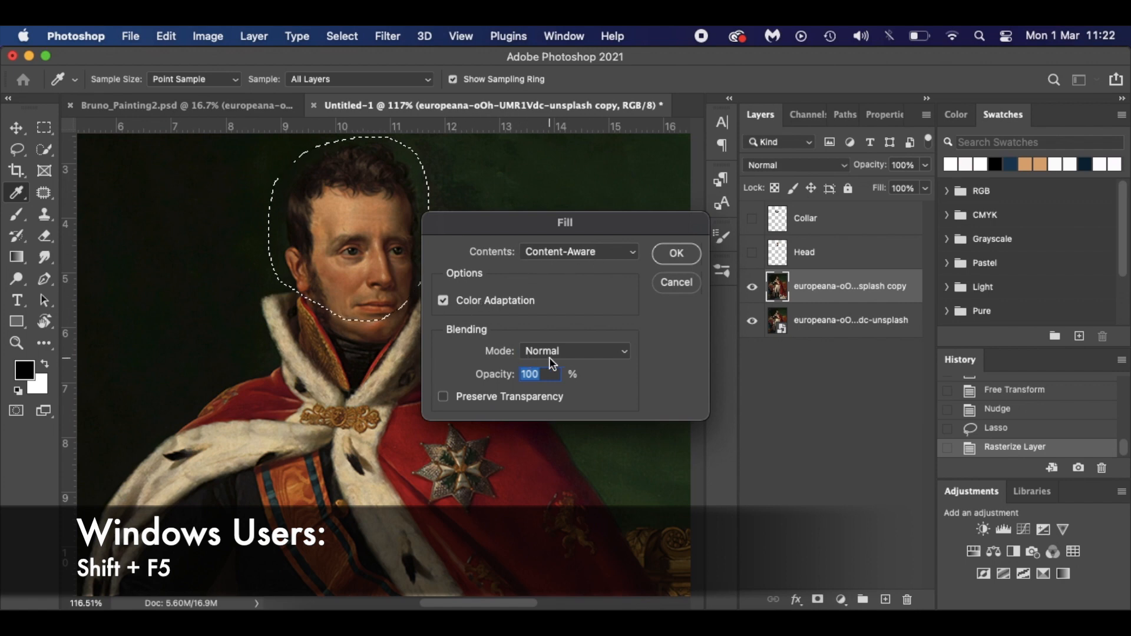
click(687, 255)
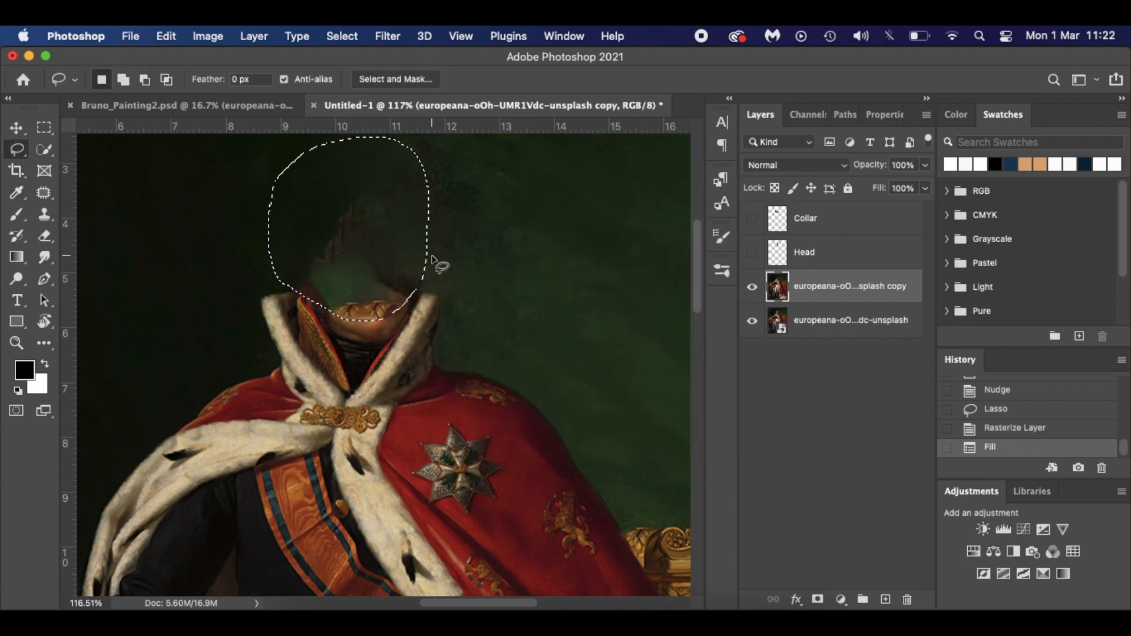
key(super+d)
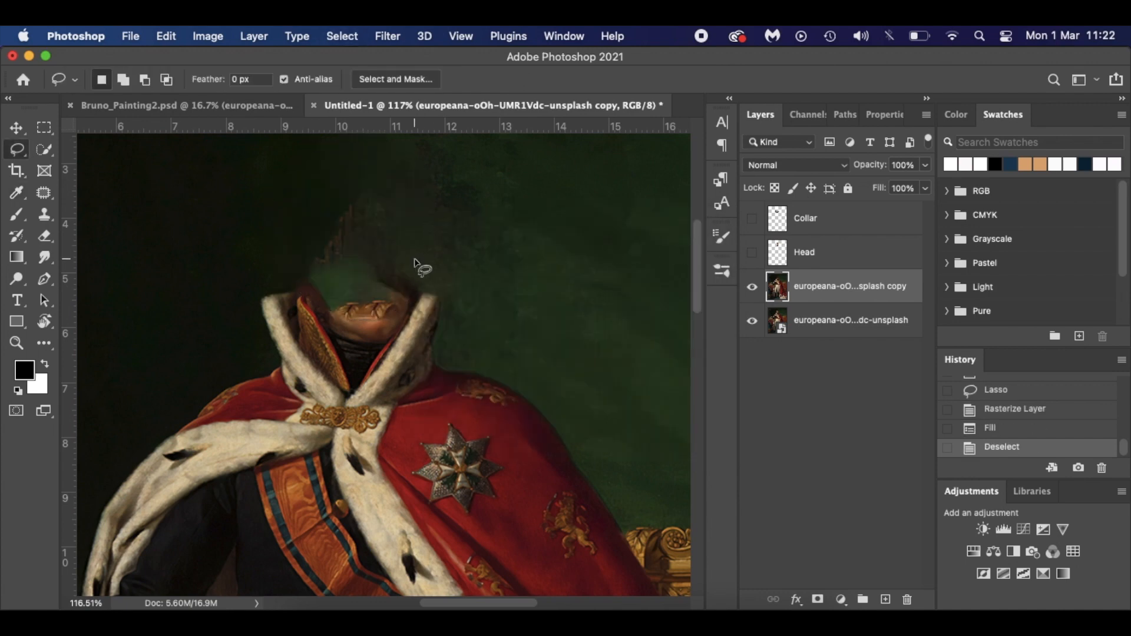
- Show the Head and Collar layers again and compare the composite with the filled painting copy hidden and shown
click(752, 254)
click(753, 220)
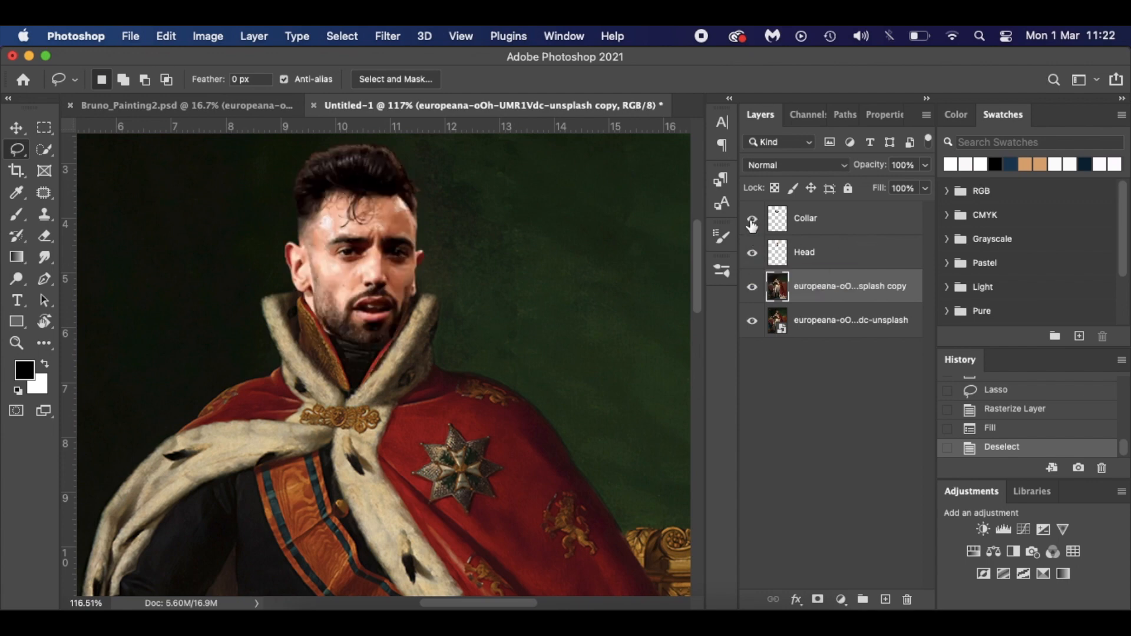
click(753, 287)
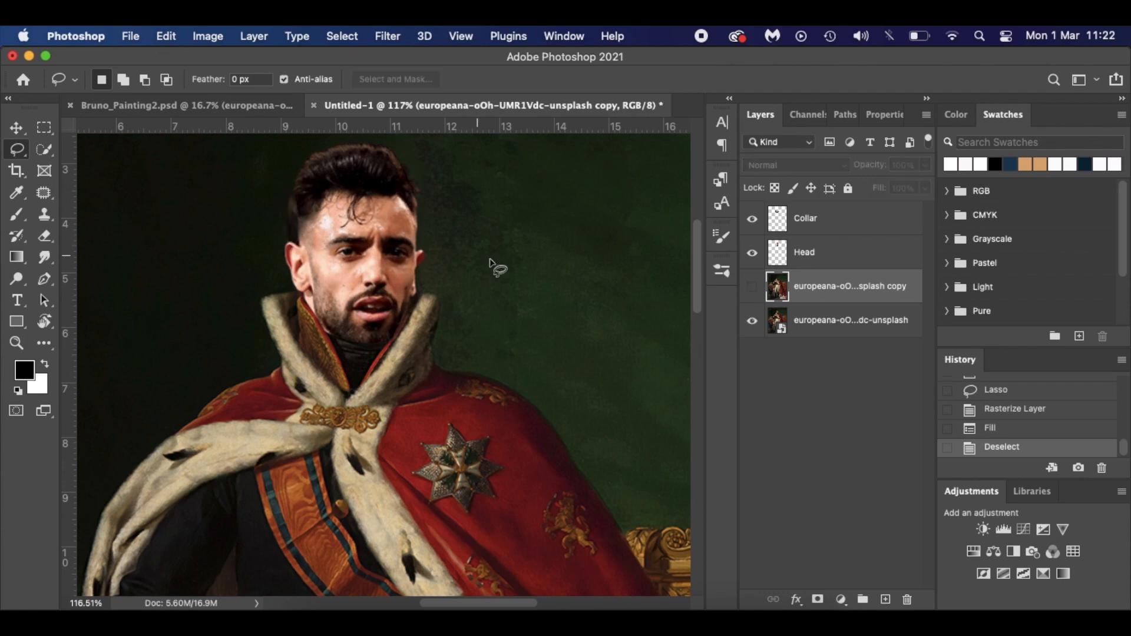
click(754, 288)
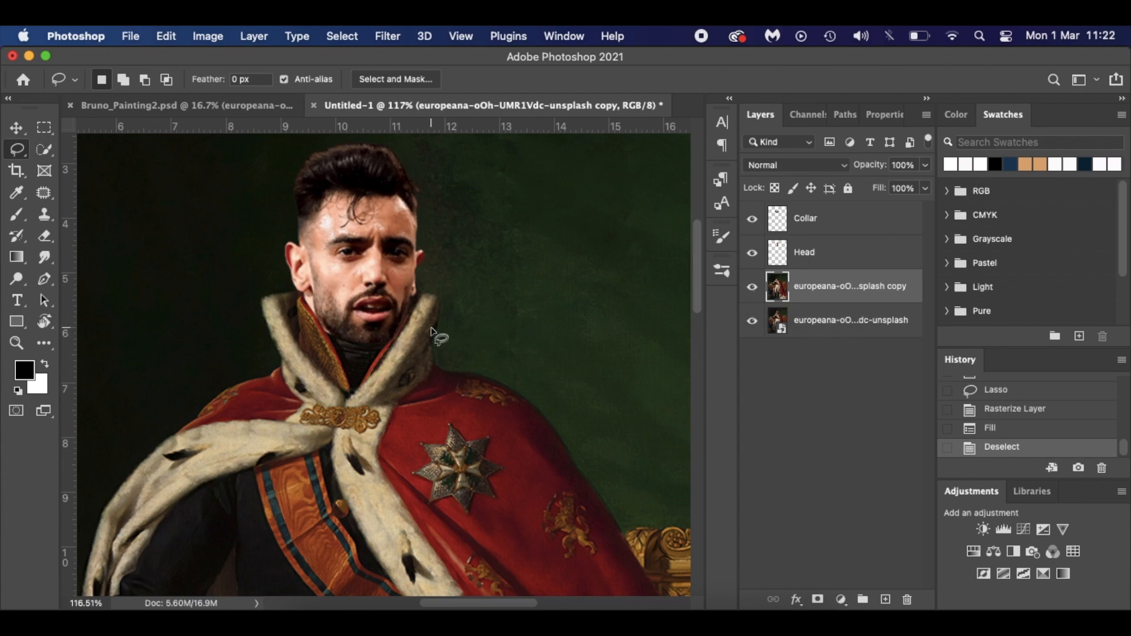
scroll(434, 335, up, 3)
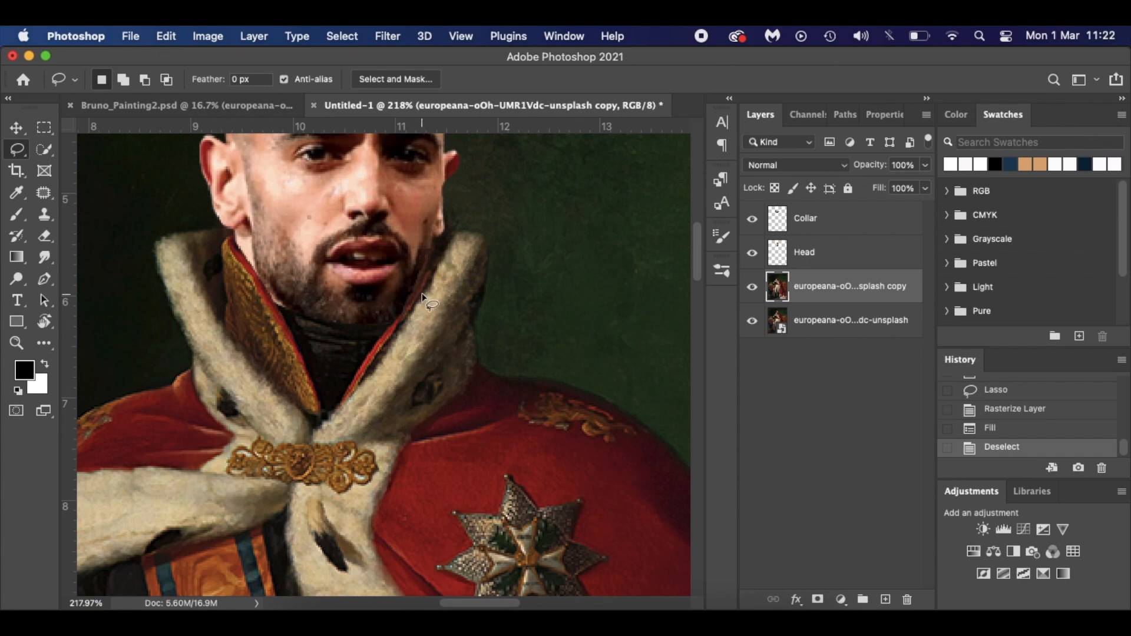
scroll(422, 296, down, 8)
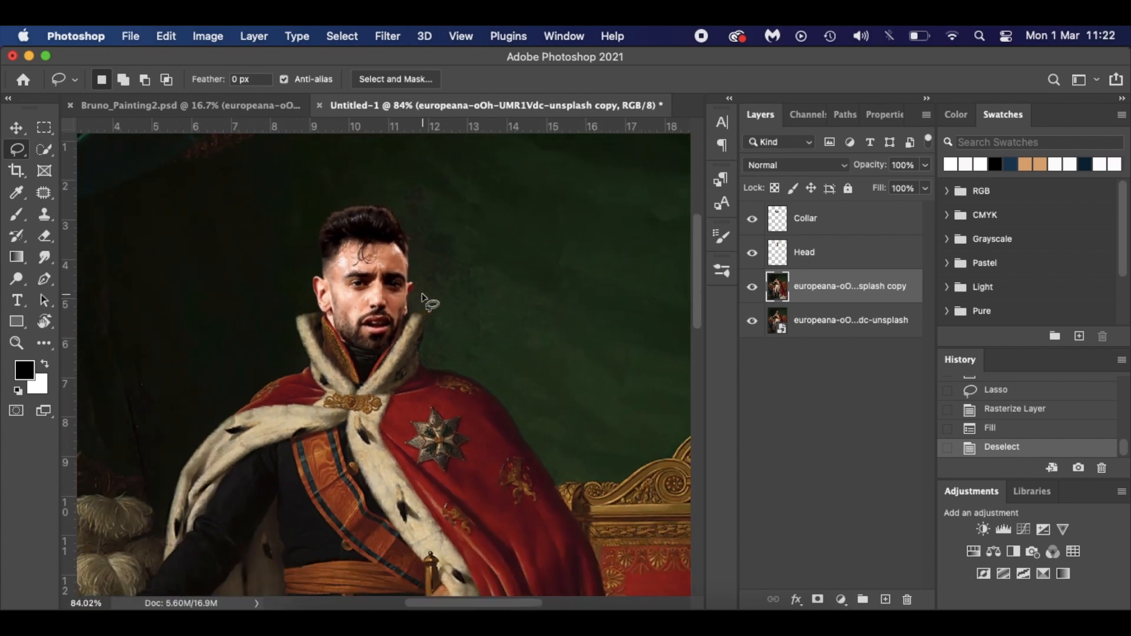
scroll(422, 296, down, 4)
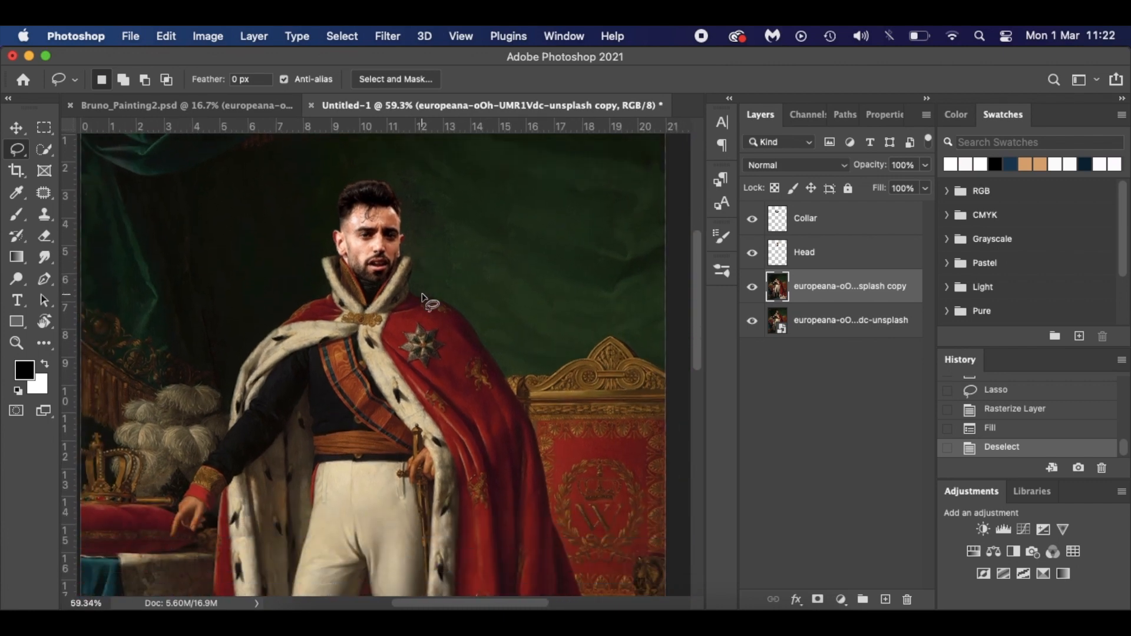
scroll(423, 297, down, 4)
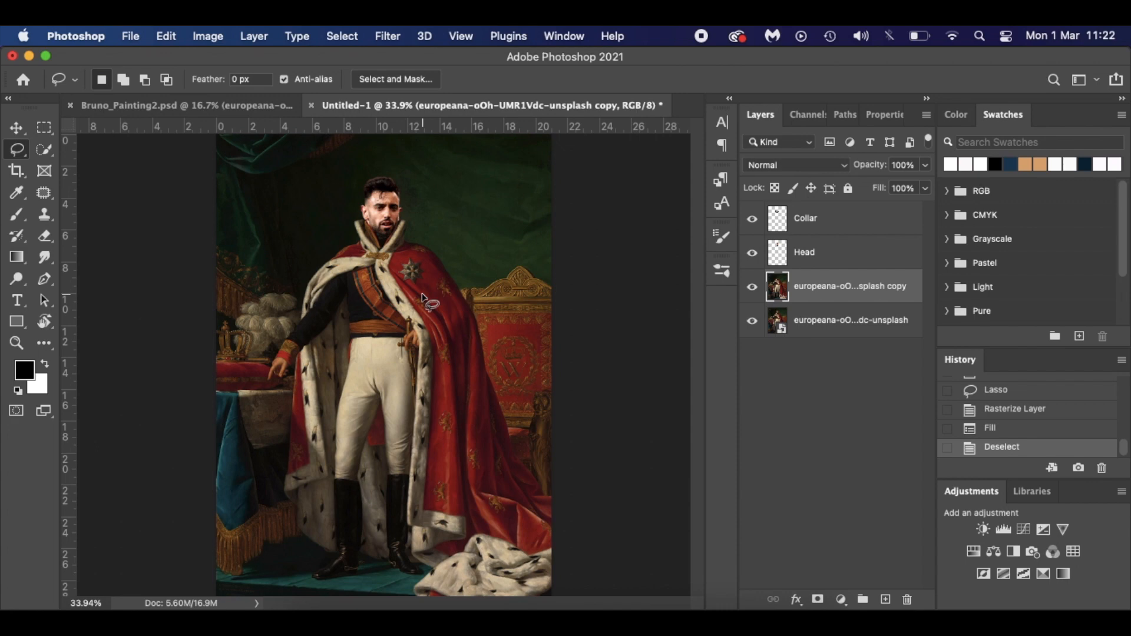
scroll(422, 298, up, 10)
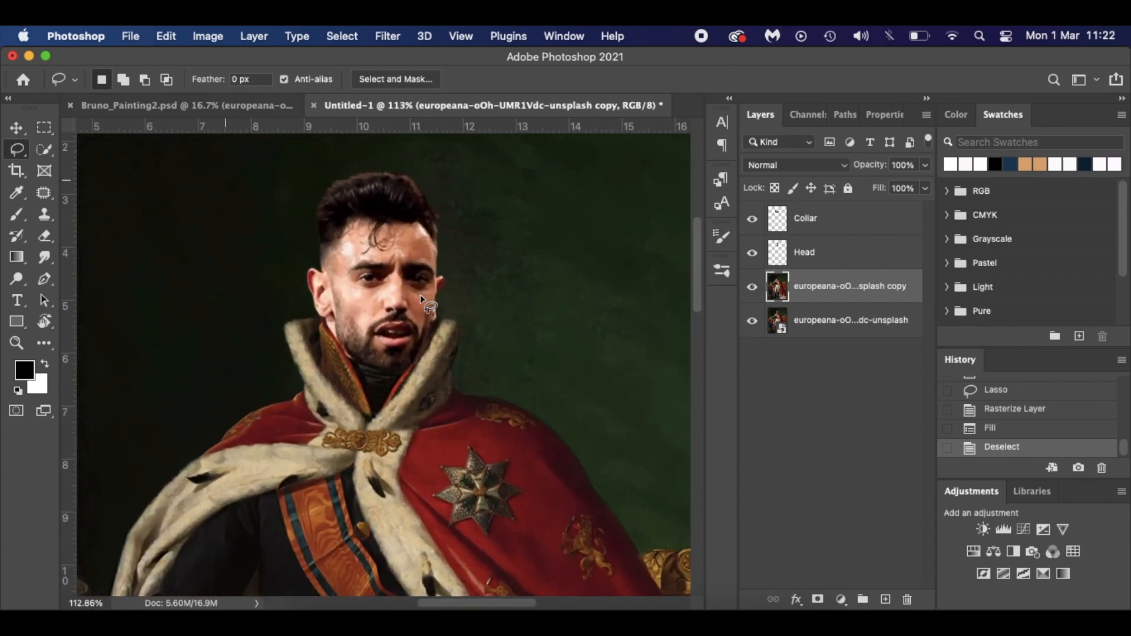
scroll(420, 295, up, 1)
- Select the Head layer and switch to the Mixer Brush Tool
click(857, 255)
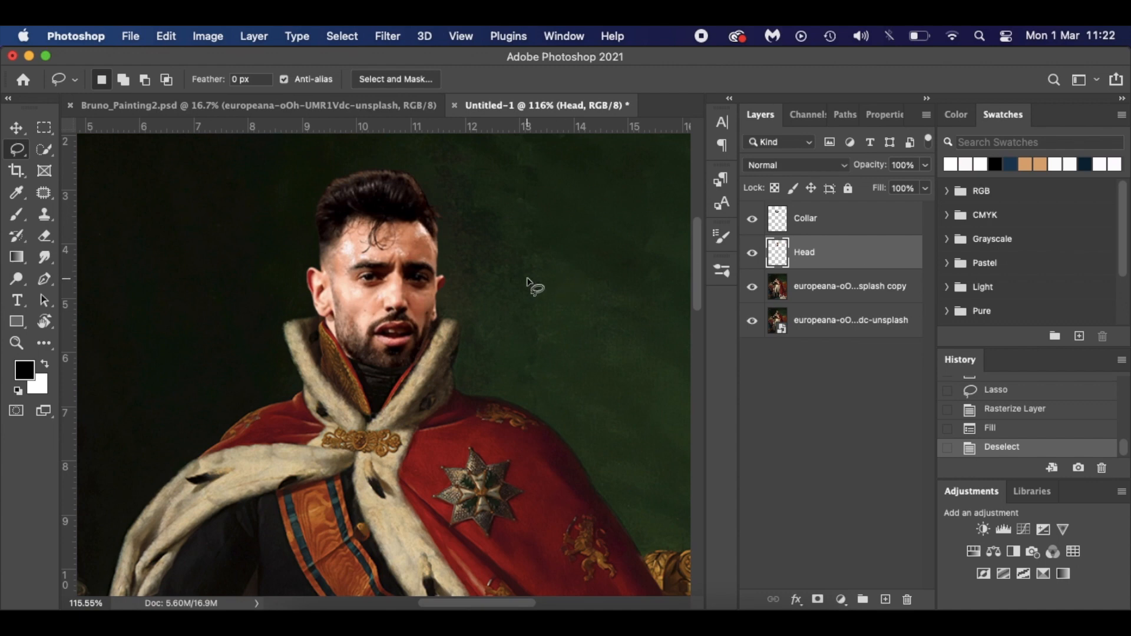
scroll(531, 284, up, 4)
scroll(531, 284, up, 1)
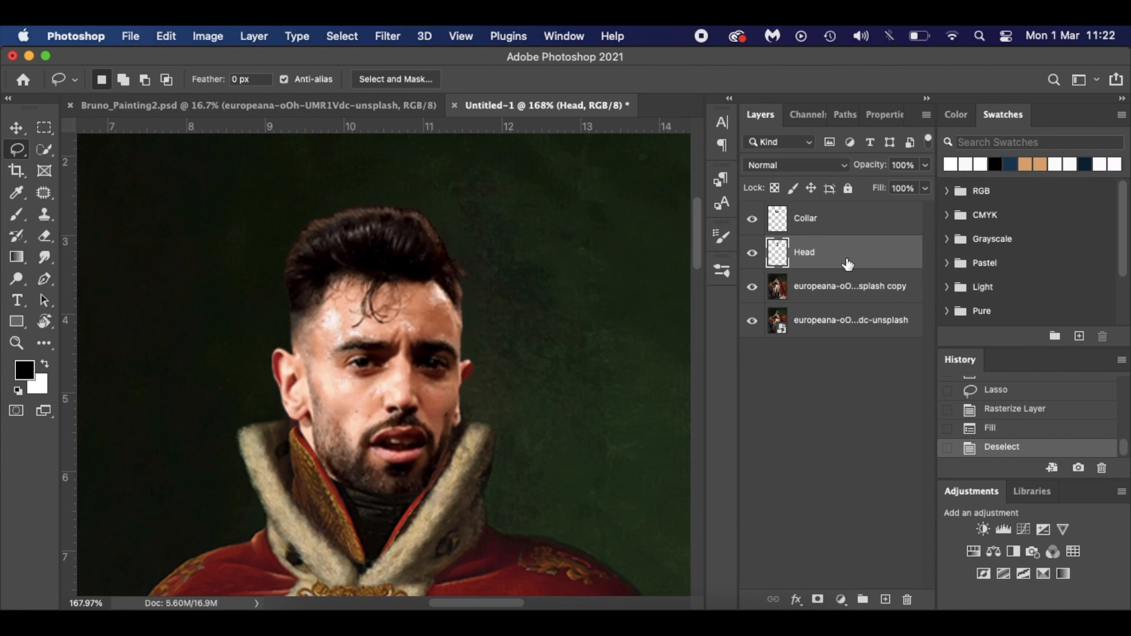
key(b)
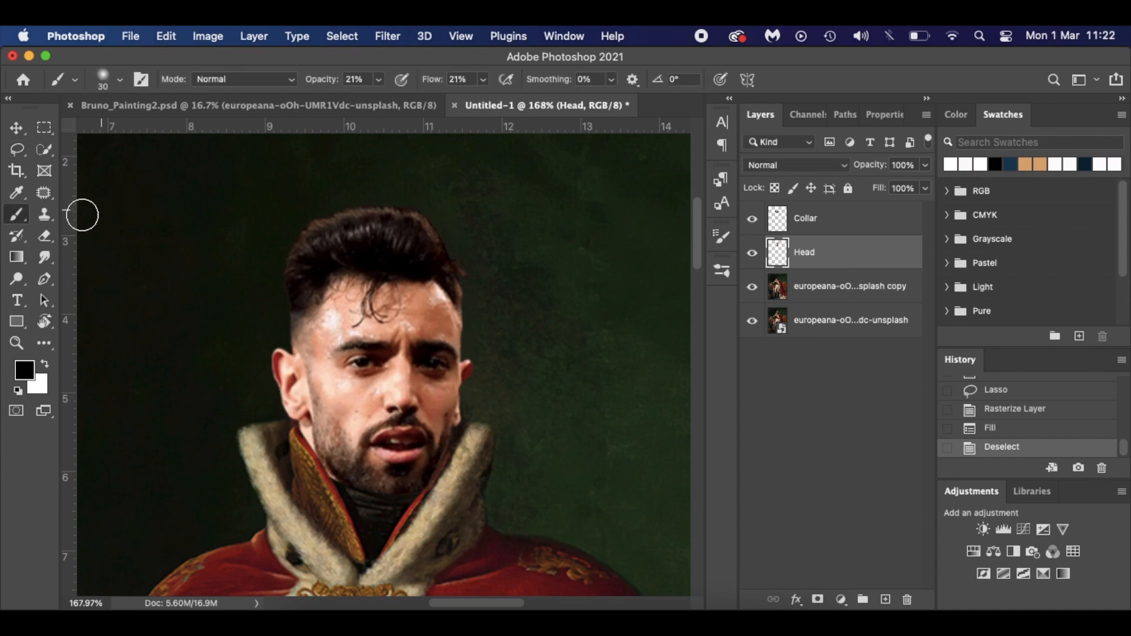
click(19, 217)
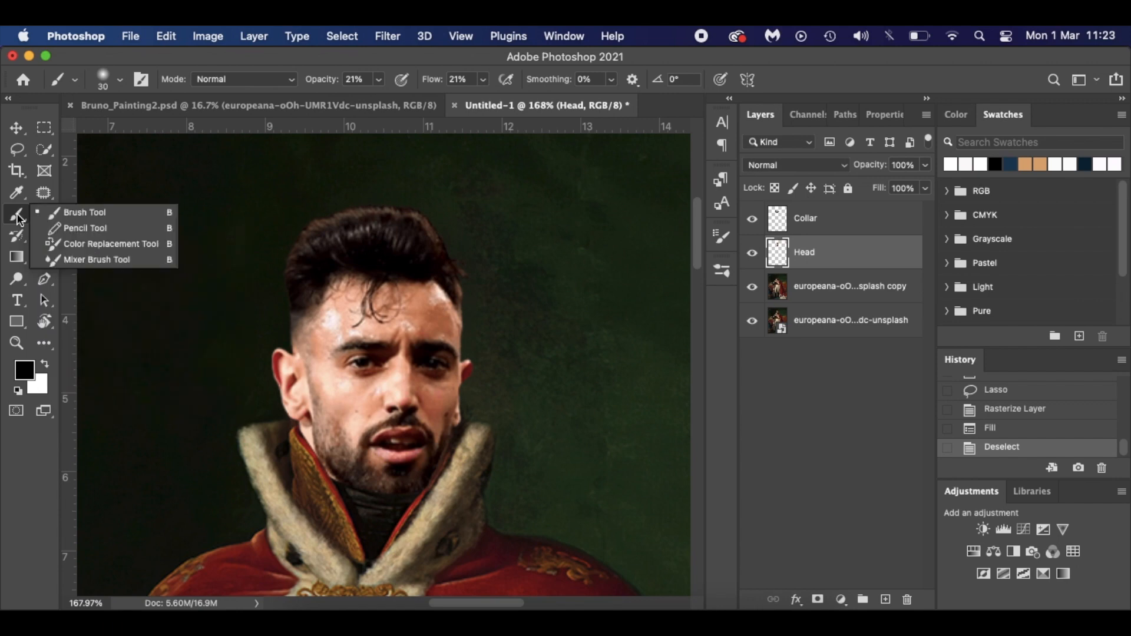
click(97, 260)
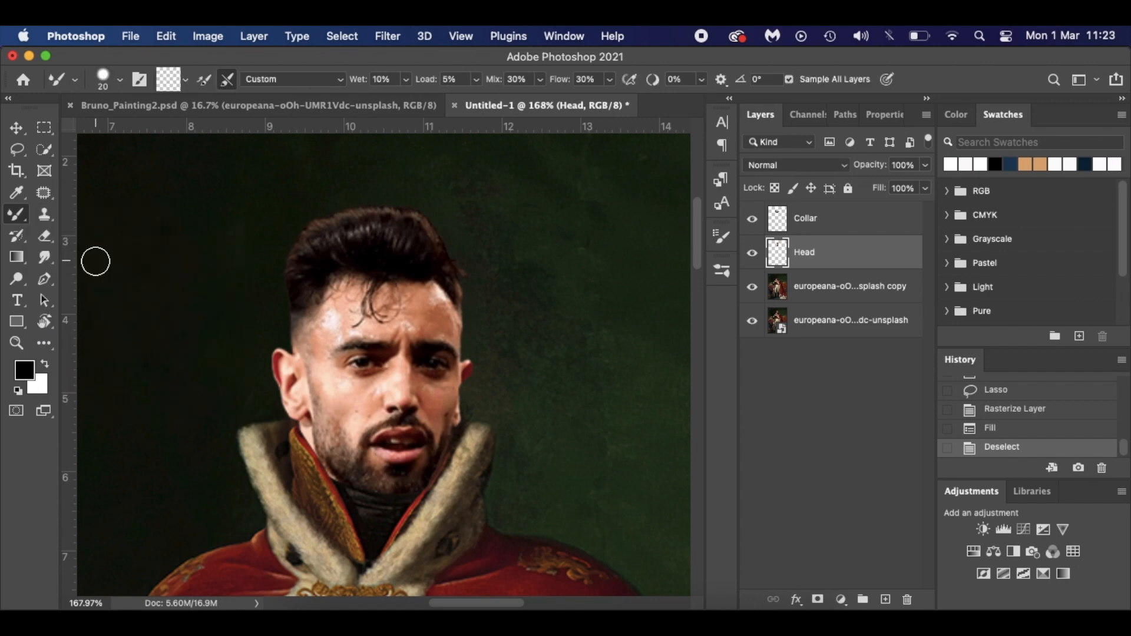
- Review the Mixer Brush's tip settings and wetness presets, keeping the Custom preset
click(121, 82)
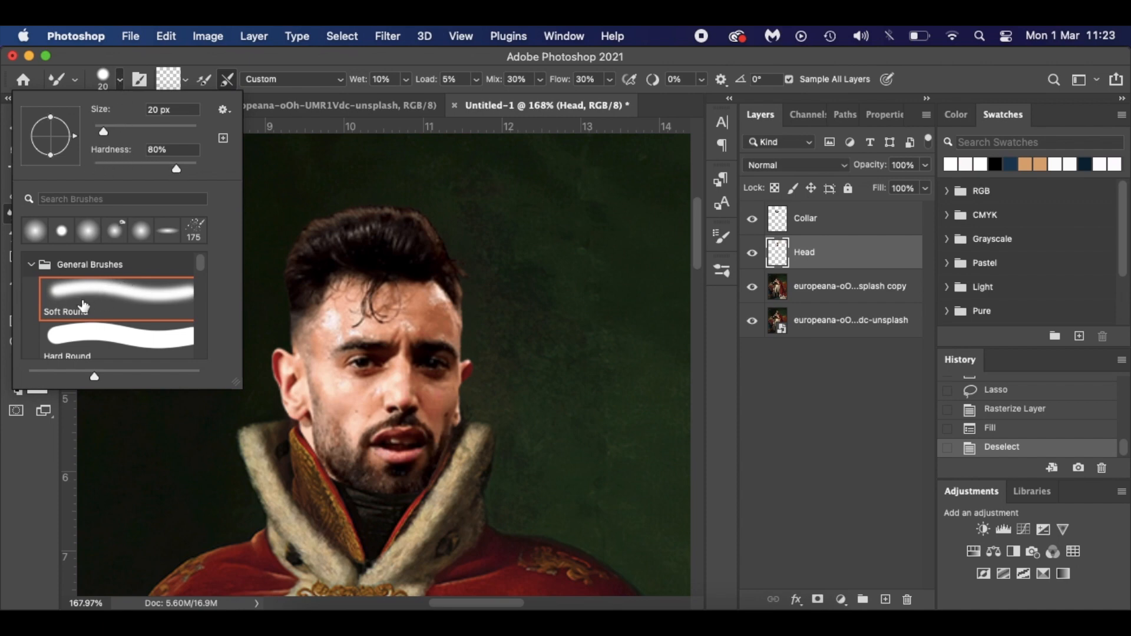
click(121, 83)
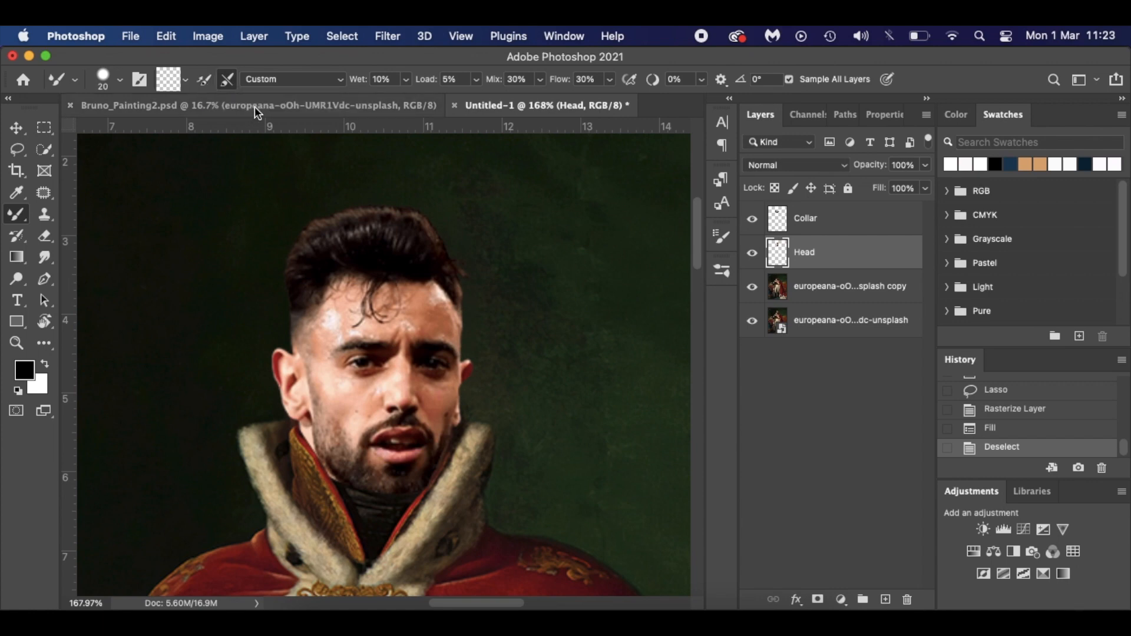
click(334, 79)
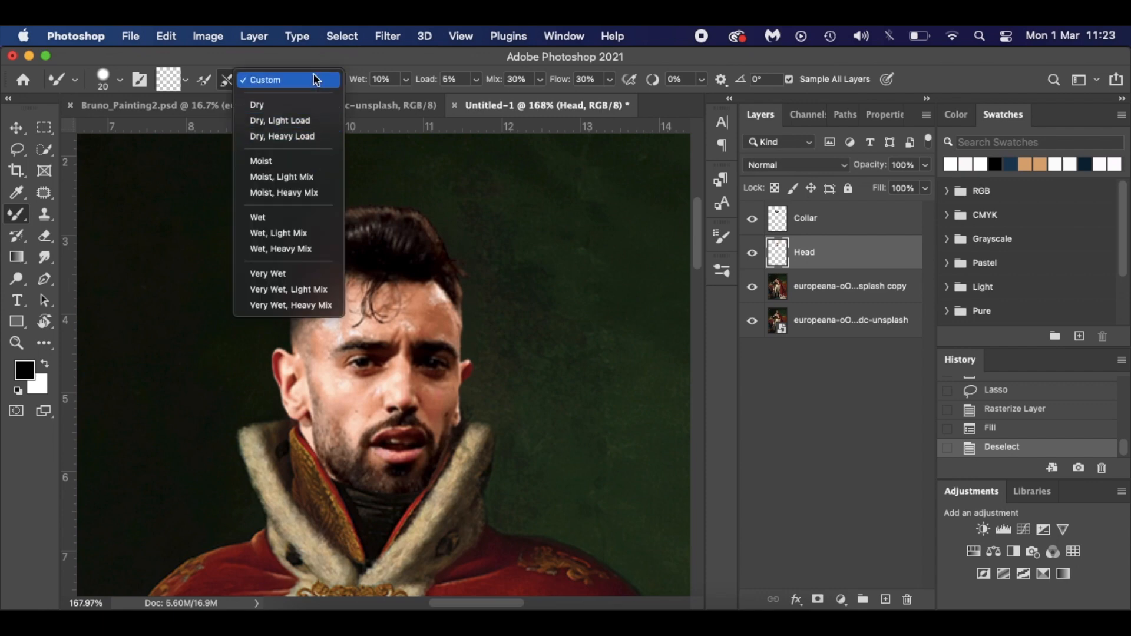
click(314, 80)
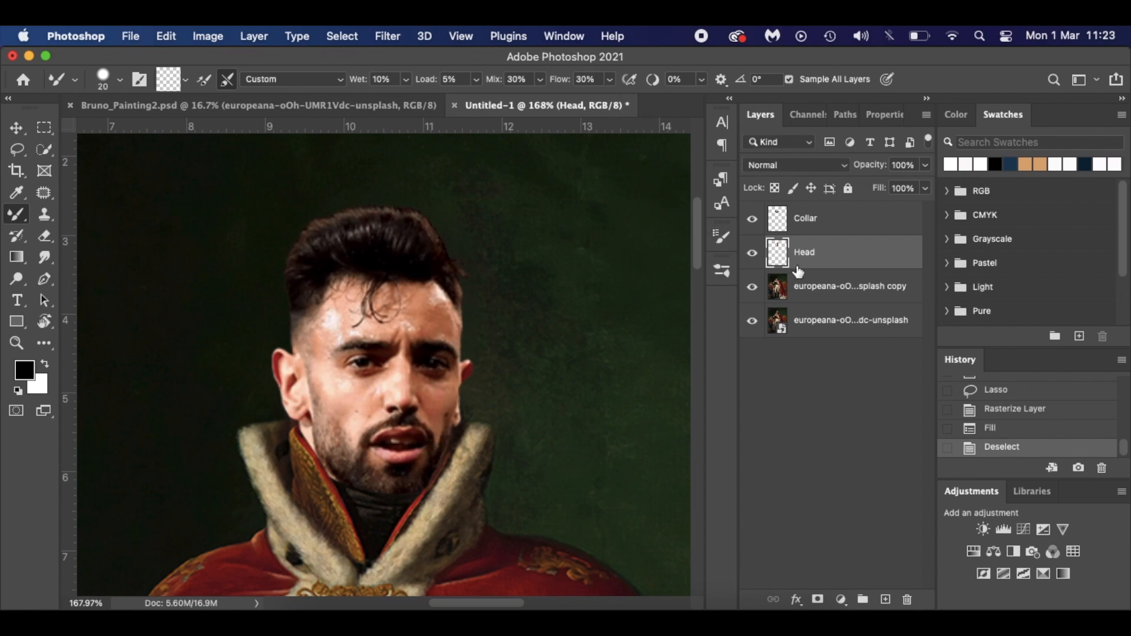
- Hide both painting layers and the Collar layer, and add a new empty layer above the Head layer
click(752, 286)
click(752, 320)
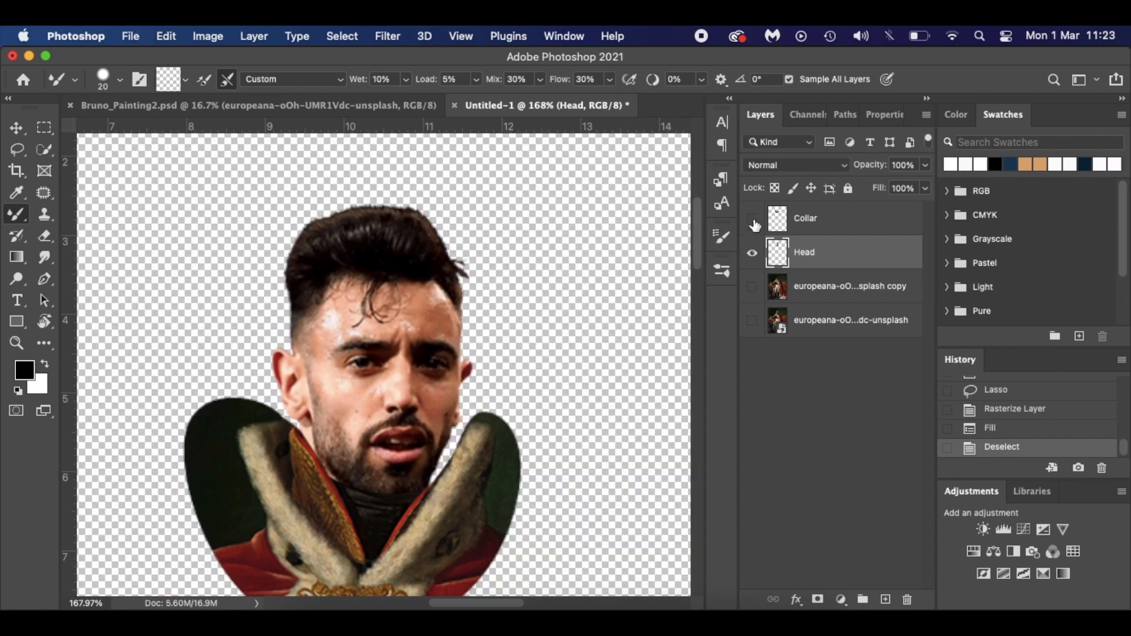
click(752, 218)
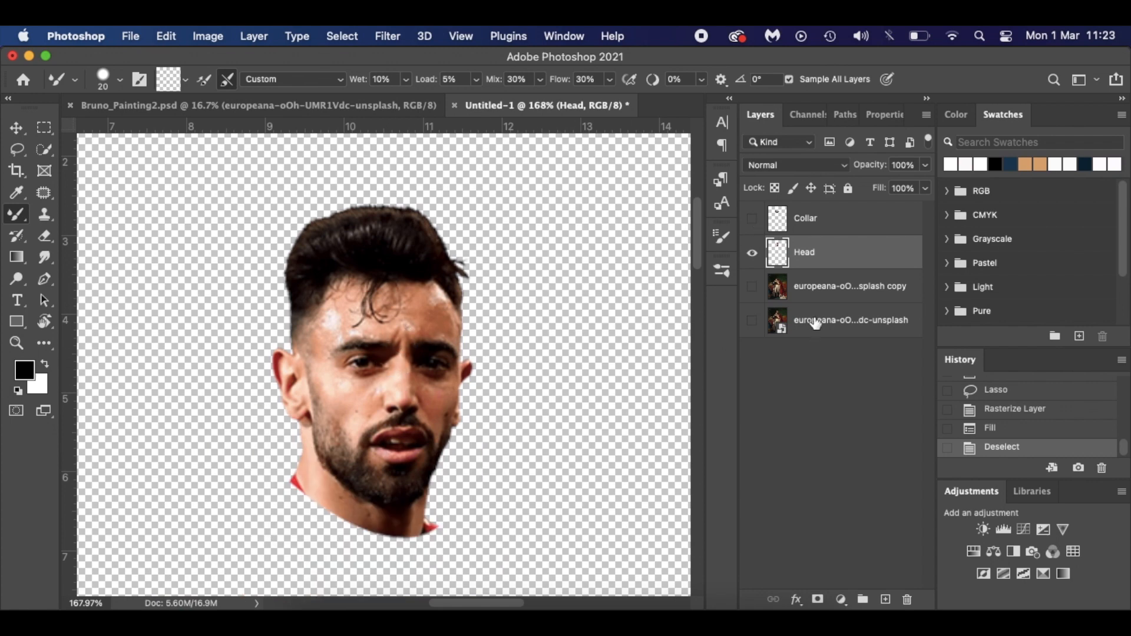
click(885, 601)
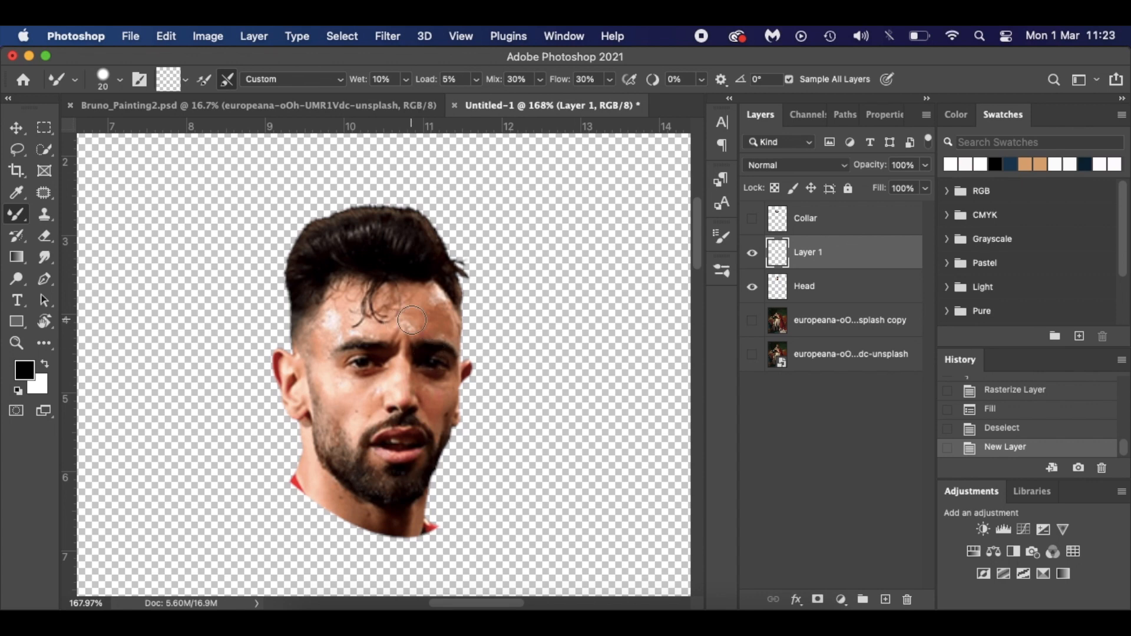
- Make white the foreground colour, reduce the Mixer Brush size to 8 and blend the skin across the forehead, nose and cheeks on Layer 1
click(47, 362)
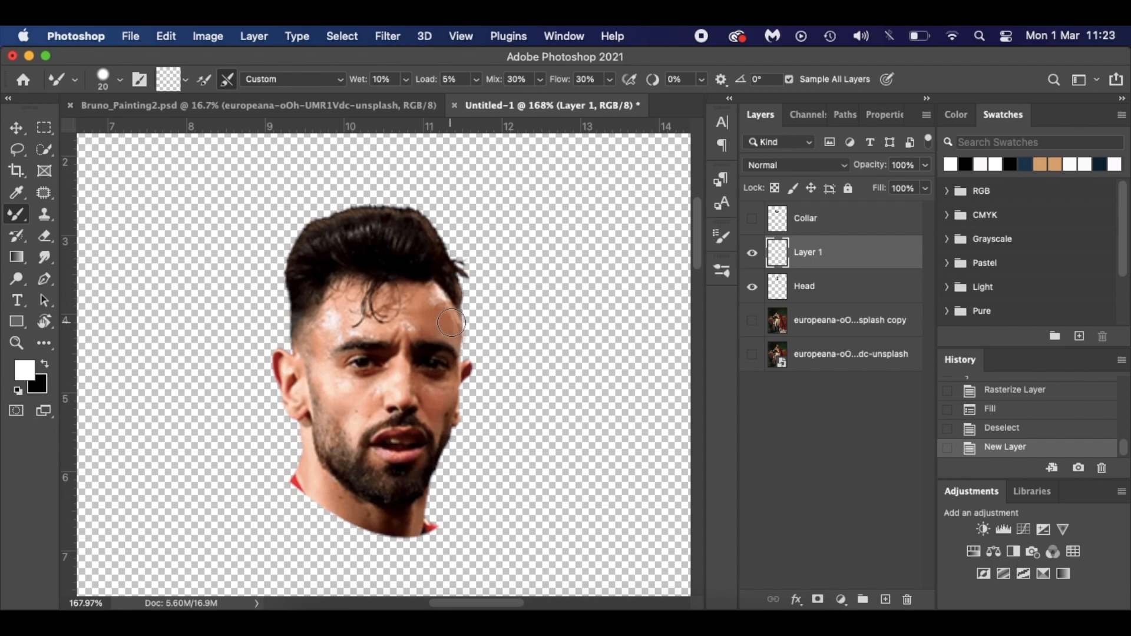
click(408, 327)
scroll(408, 328, up, 5)
key(bracketleft)
key(bracketleft)
key(bracketleft)
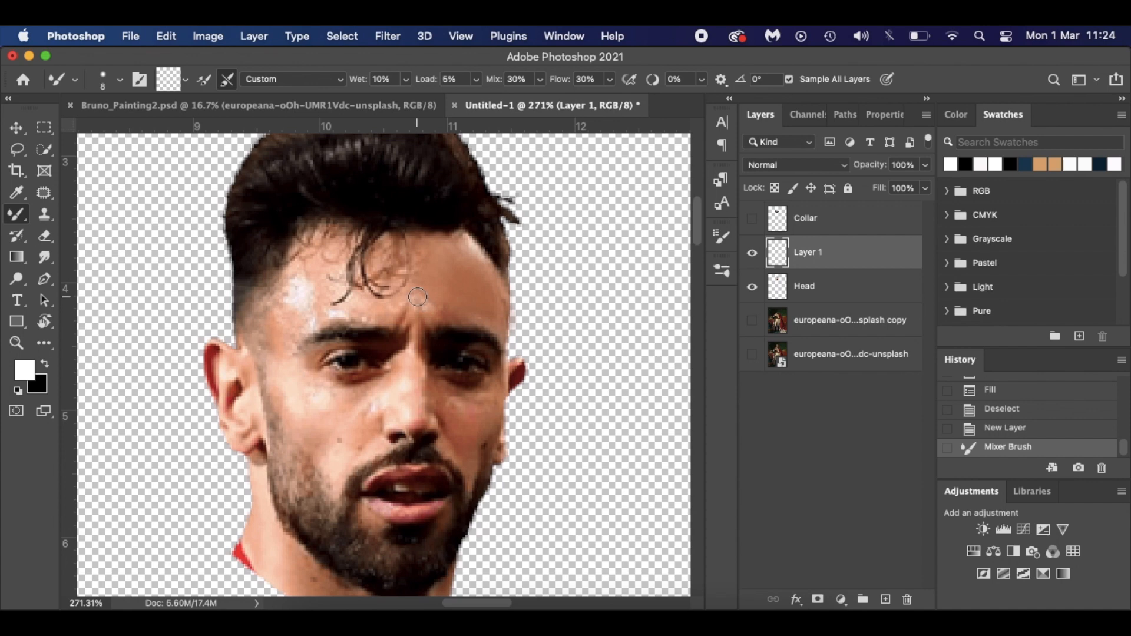
drag(429, 319, 422, 309)
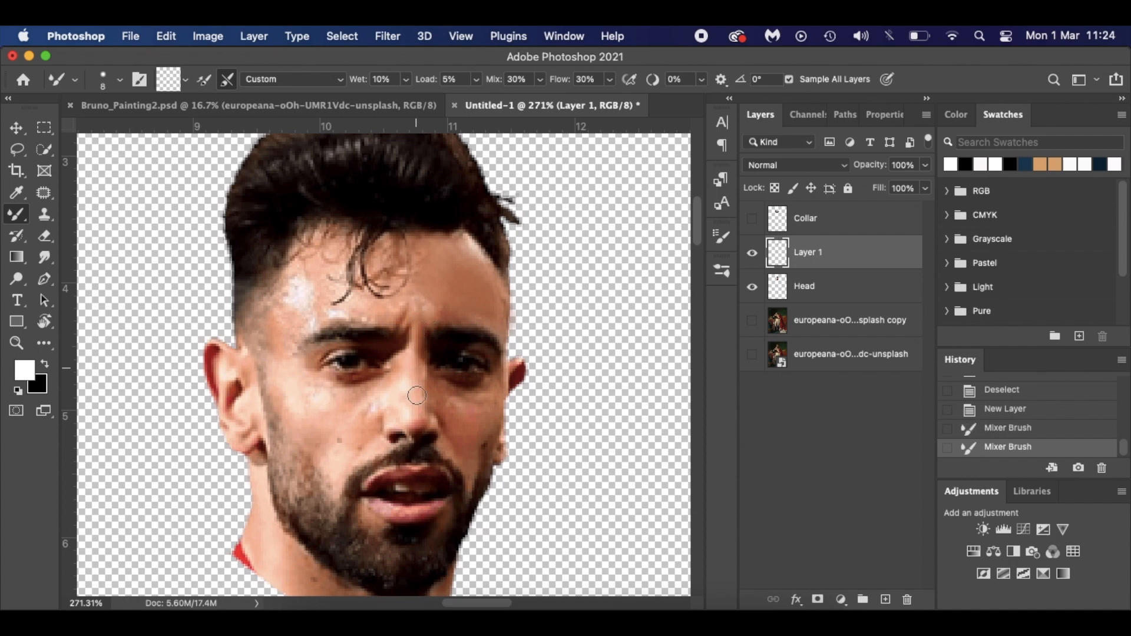
mouse_move(417, 430)
mouse_down()
mouse_move(427, 404)
mouse_move(438, 433)
mouse_move(437, 404)
mouse_move(472, 464)
mouse_up()
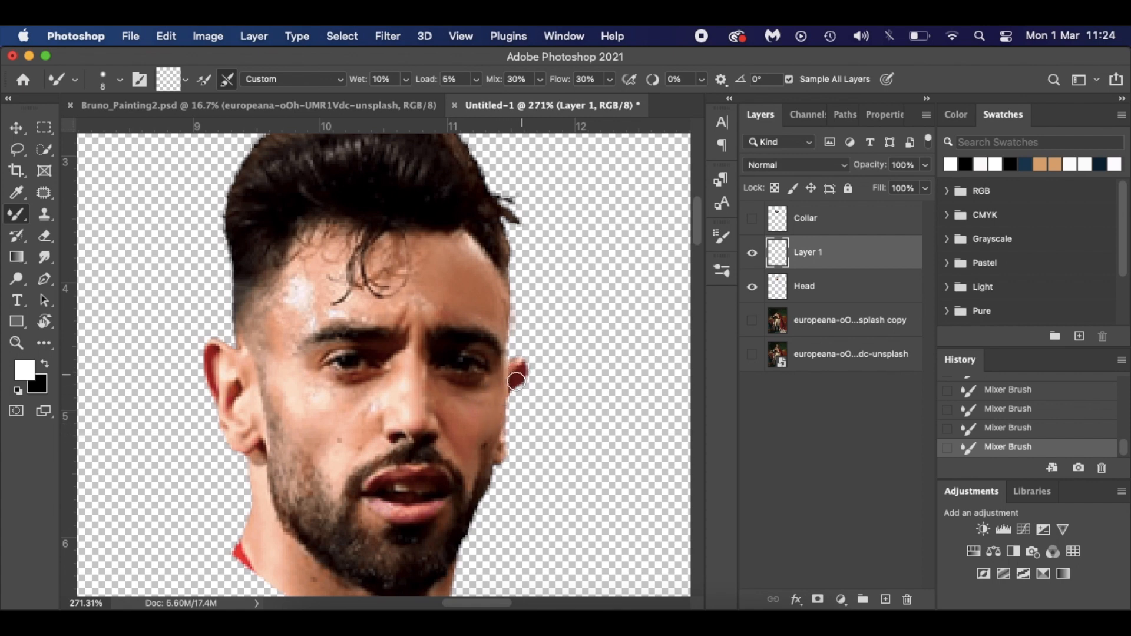
scroll(526, 319, up, 1)
scroll(526, 319, up, 1)
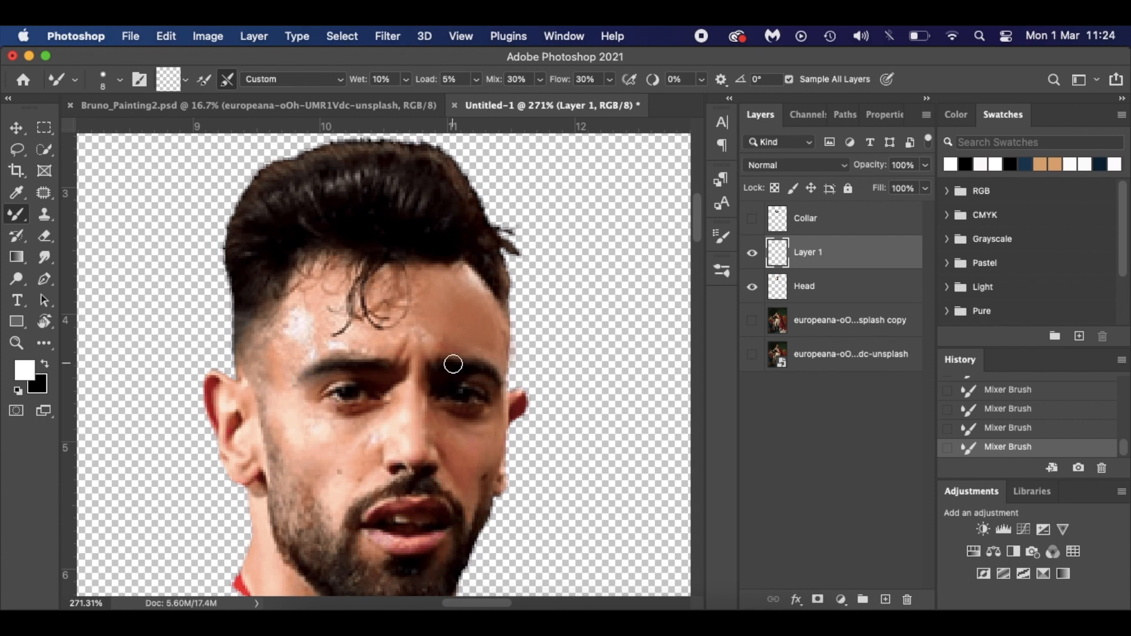
scroll(454, 366, down, 4)
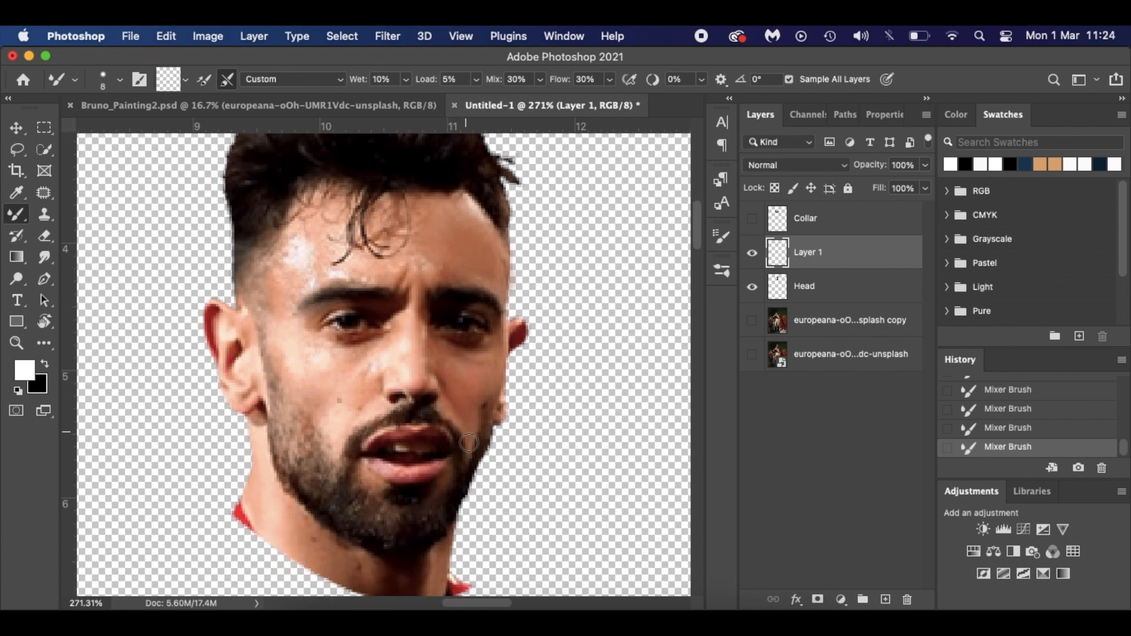
- Compare the face with Layer 1 hidden and shown
click(752, 254)
click(753, 253)
click(752, 254)
click(752, 253)
- Blend the forehead highlights, the loose hair strands, the faded hairline and the ear with the Mixer Brush
mouse_move(324, 264)
mouse_down()
mouse_move(295, 288)
mouse_move(317, 253)
mouse_move(293, 254)
mouse_up()
mouse_move(294, 240)
mouse_down()
mouse_move(300, 197)
mouse_move(301, 215)
mouse_up()
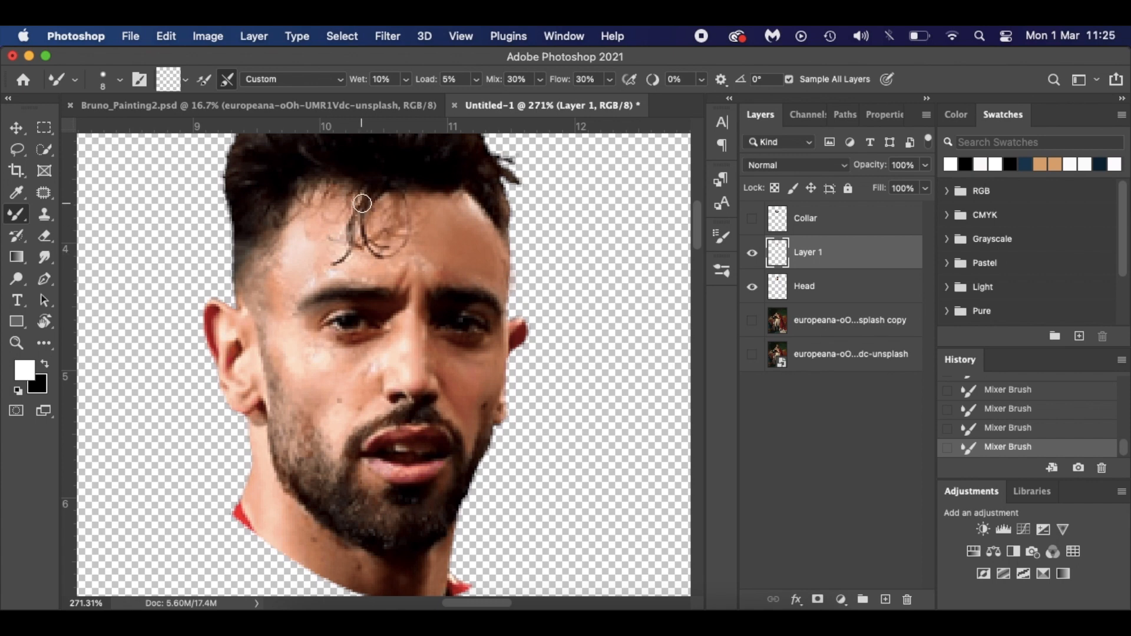
drag(361, 202, 340, 261)
drag(374, 199, 376, 250)
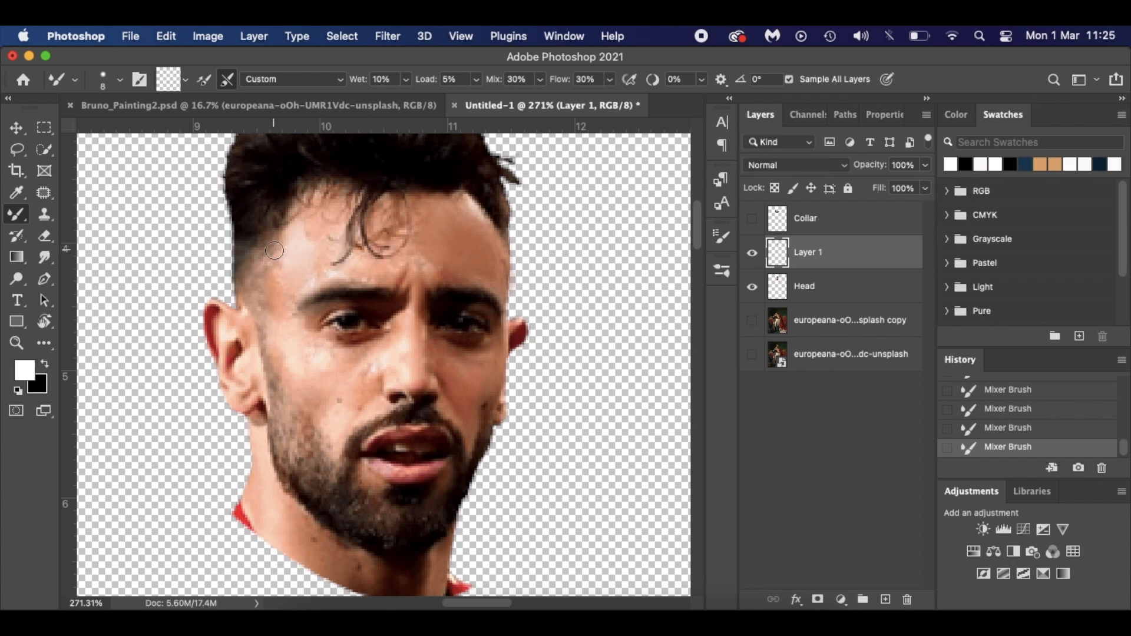
drag(262, 243, 244, 293)
drag(208, 335, 218, 362)
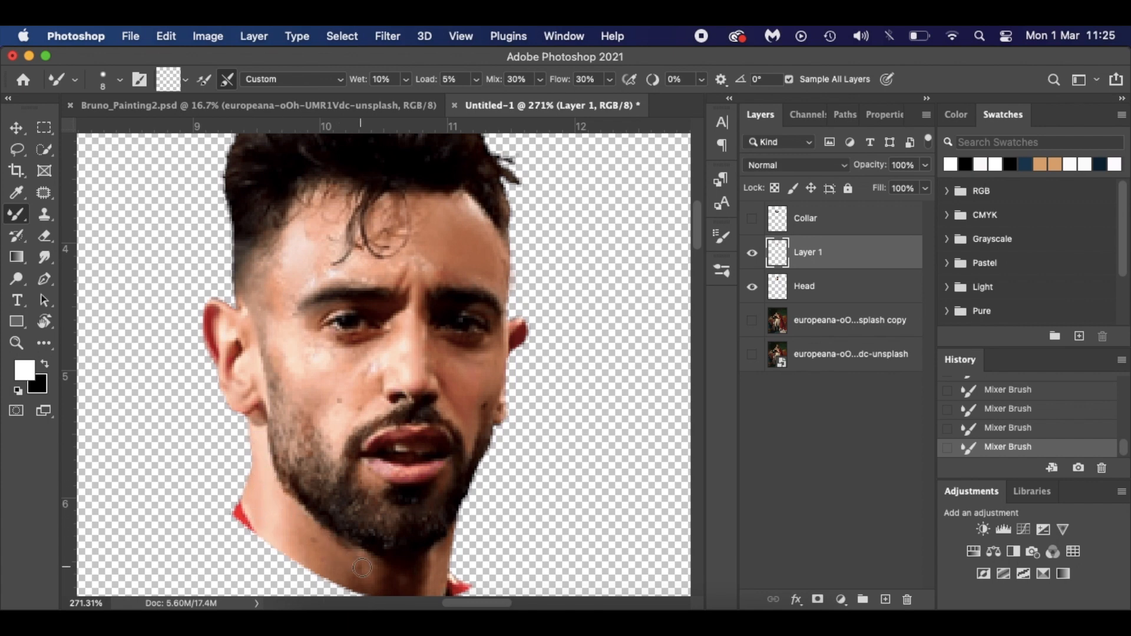
- Smooth the beard, neck and hair on Layer 1 with further Mixer Brush strokes
scroll(355, 576, down, 5)
scroll(356, 576, right, 2)
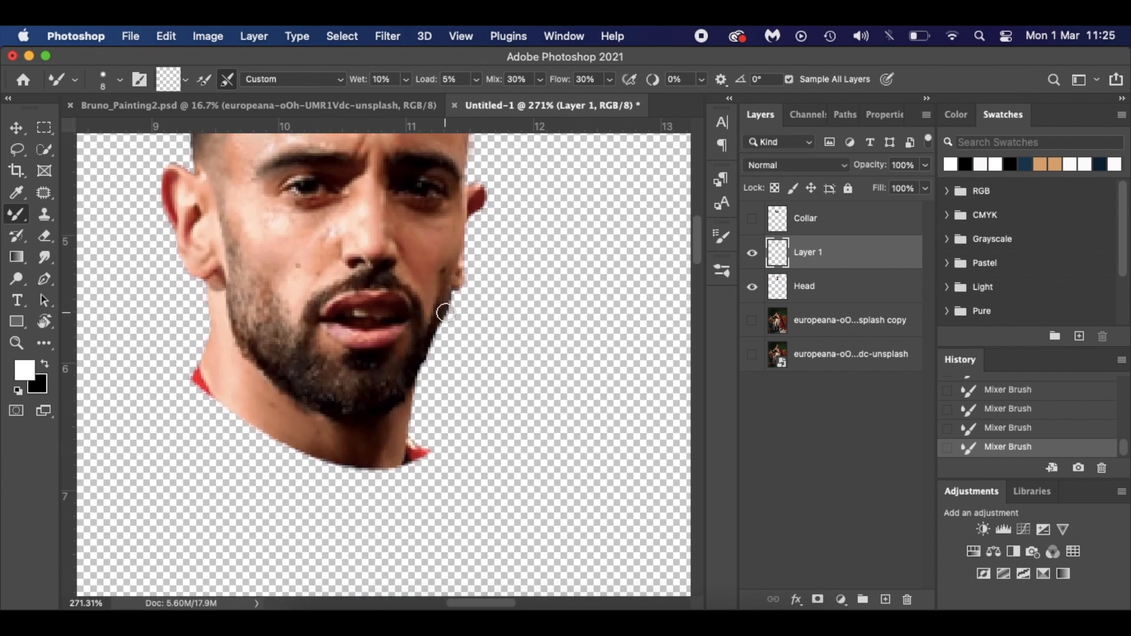
scroll(442, 308, up, 3)
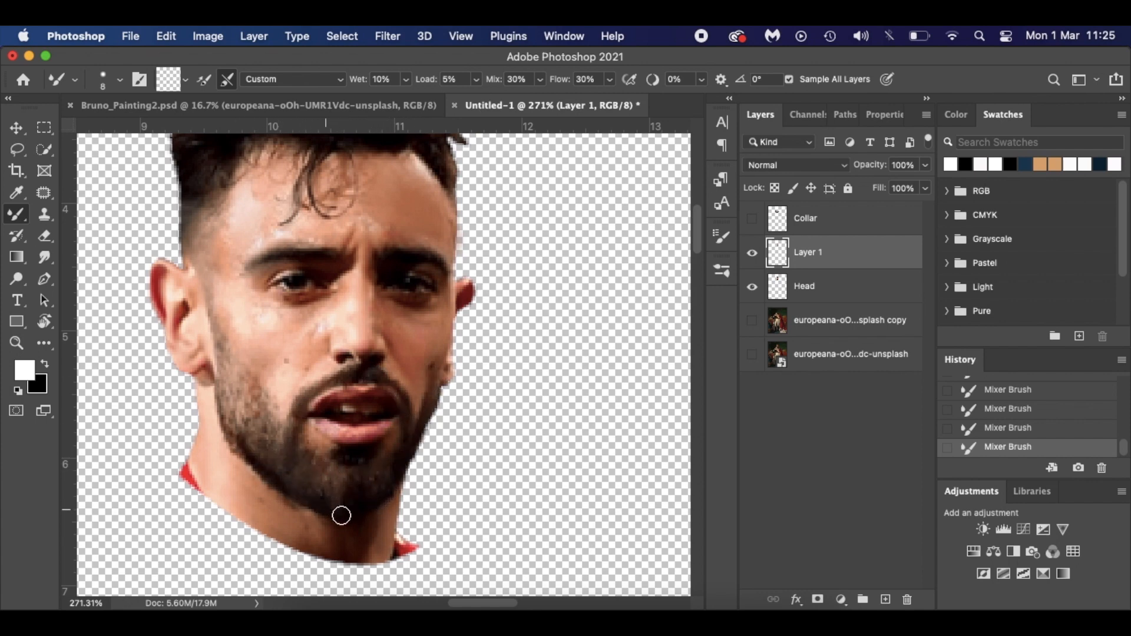
scroll(280, 465, up, 3)
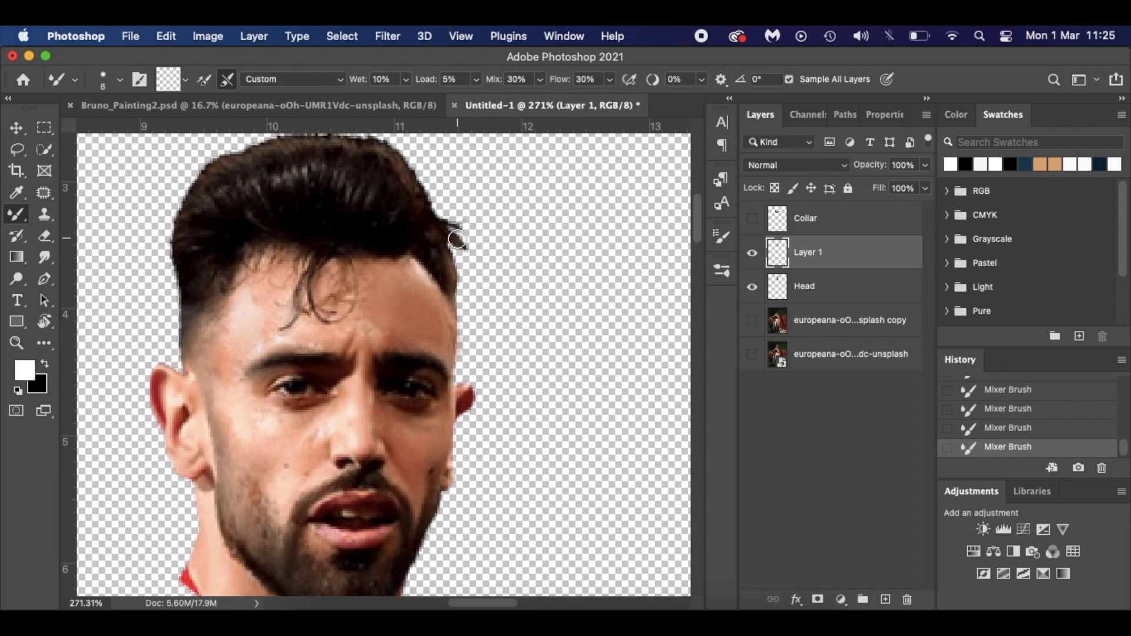
scroll(432, 259, up, 2)
scroll(433, 259, up, 1)
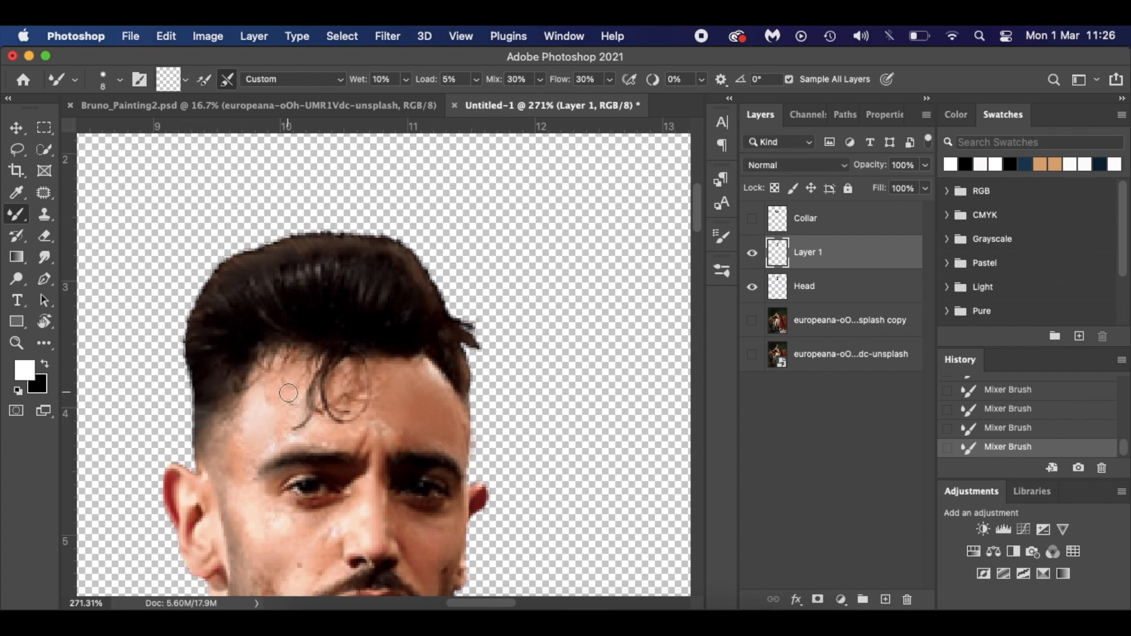
- Compare the whole head before and after painting by repeatedly hiding and showing Layer 1
scroll(289, 393, down, 5)
scroll(289, 393, down, 2)
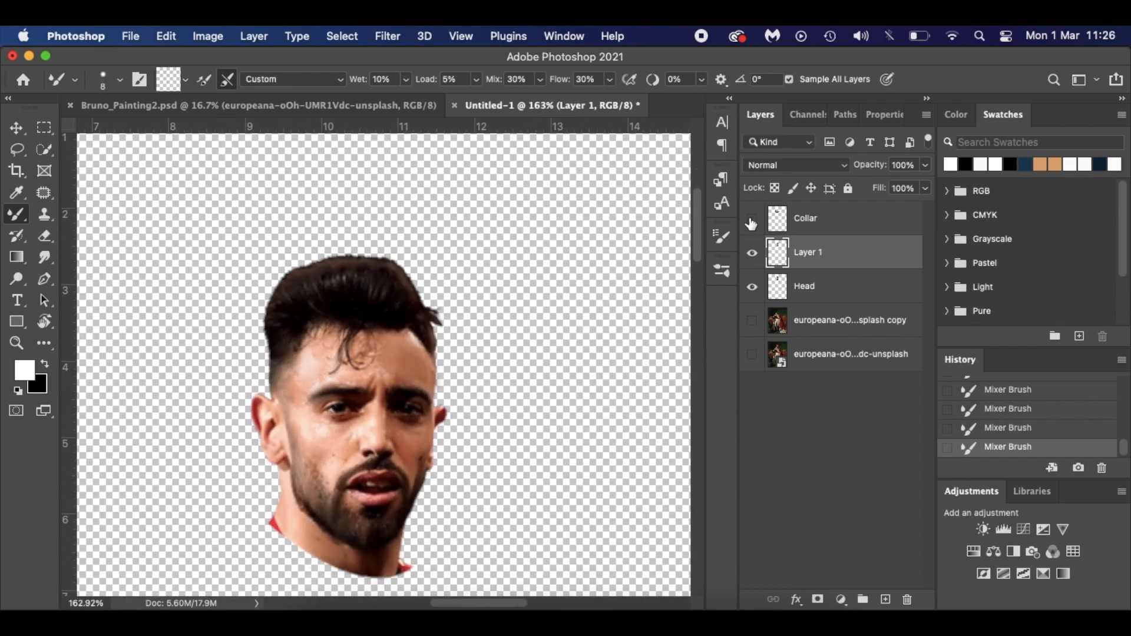
click(754, 254)
click(753, 254)
click(753, 254)
click(754, 254)
click(754, 254)
click(754, 254)
click(753, 254)
click(753, 254)
click(753, 253)
click(754, 254)
click(754, 254)
click(754, 254)
- Show the Collar layer and the filled painting copy again, and inspect how the painted head sits in the portrait
click(754, 221)
click(753, 321)
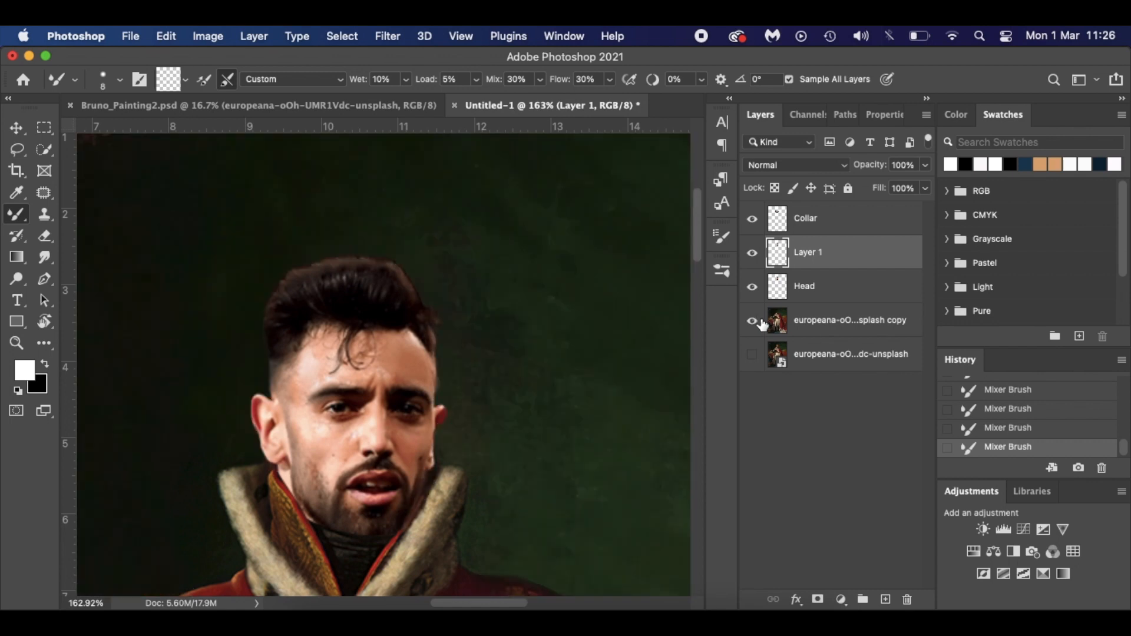
scroll(476, 372, down, 4)
scroll(475, 373, down, 6)
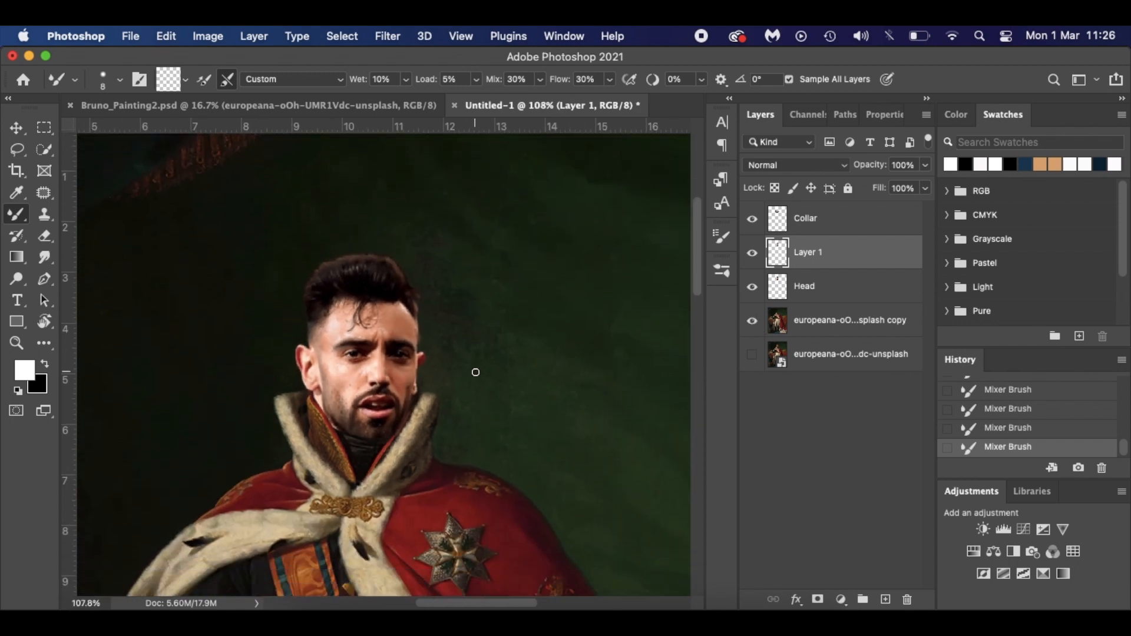
scroll(475, 372, up, 4)
scroll(476, 373, up, 5)
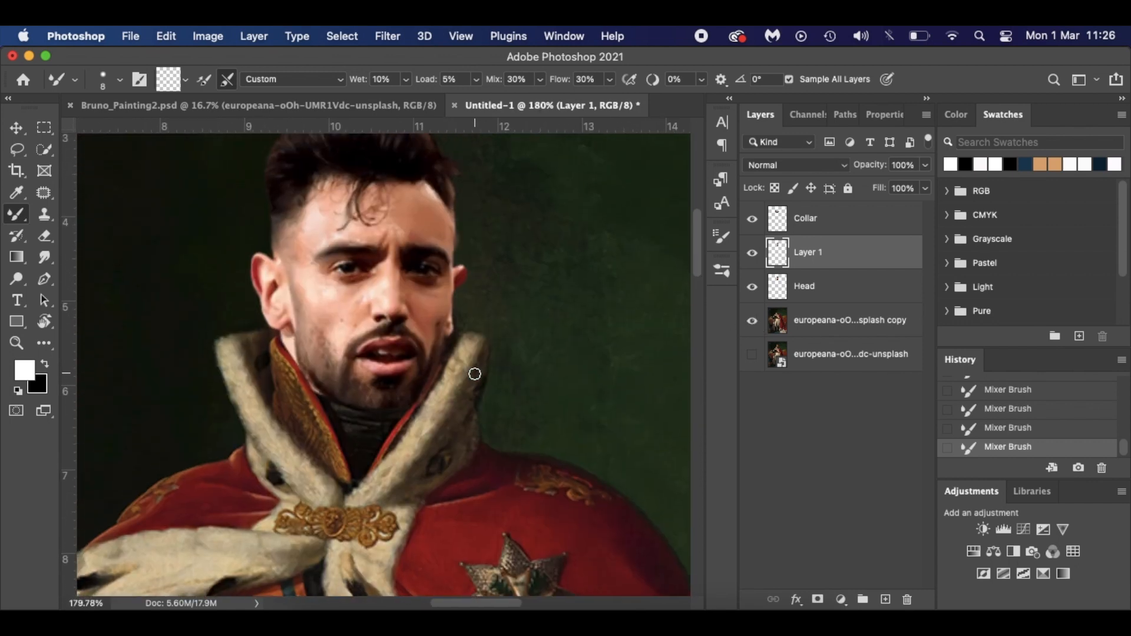
scroll(475, 374, up, 3)
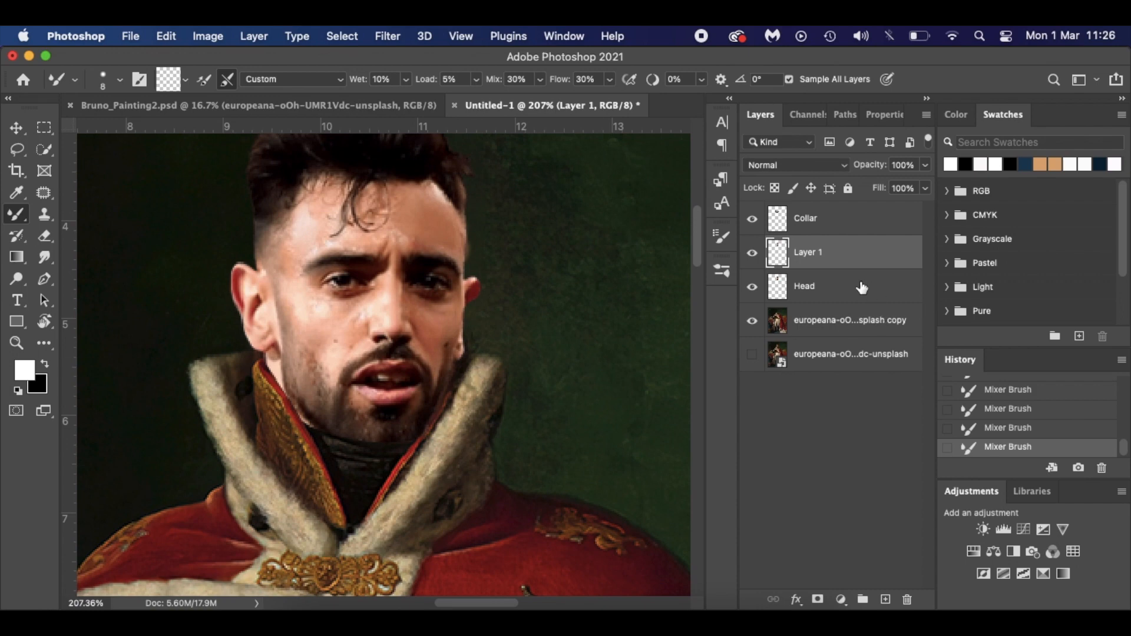
- Clip Layer 1 to the Head layer and compare the face with the clipped layer hidden and shown
drag(847, 278, 846, 269)
alt+click(846, 268)
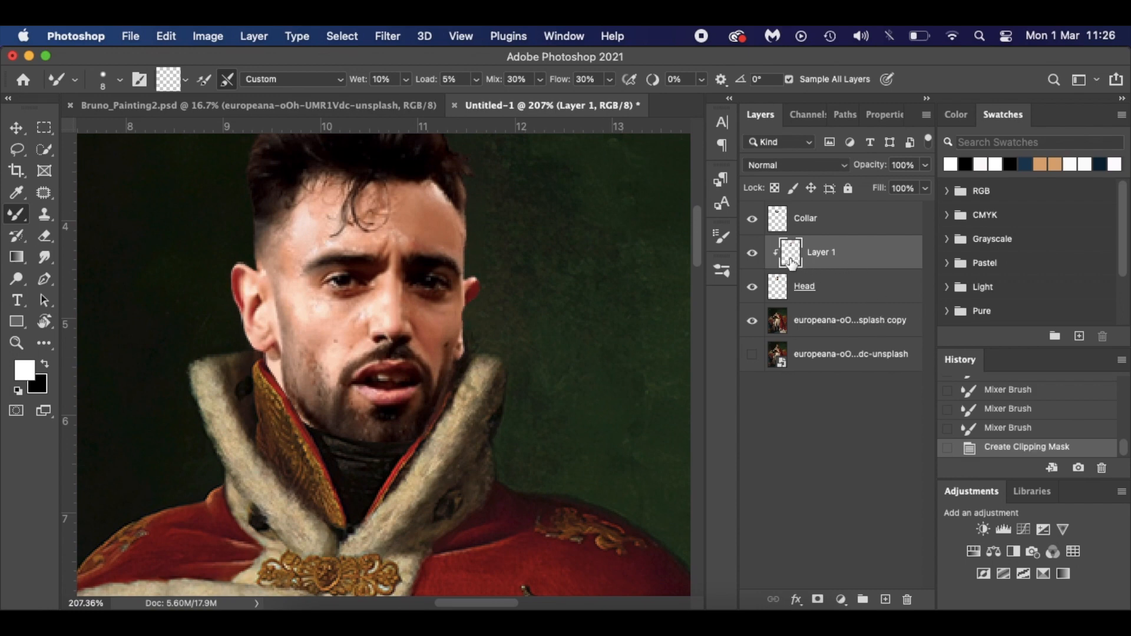
click(751, 255)
click(752, 255)
click(752, 255)
click(752, 255)
- Add a new layer directly above the Head layer and name it Shade, and rename Layer 1 as Paint
click(879, 292)
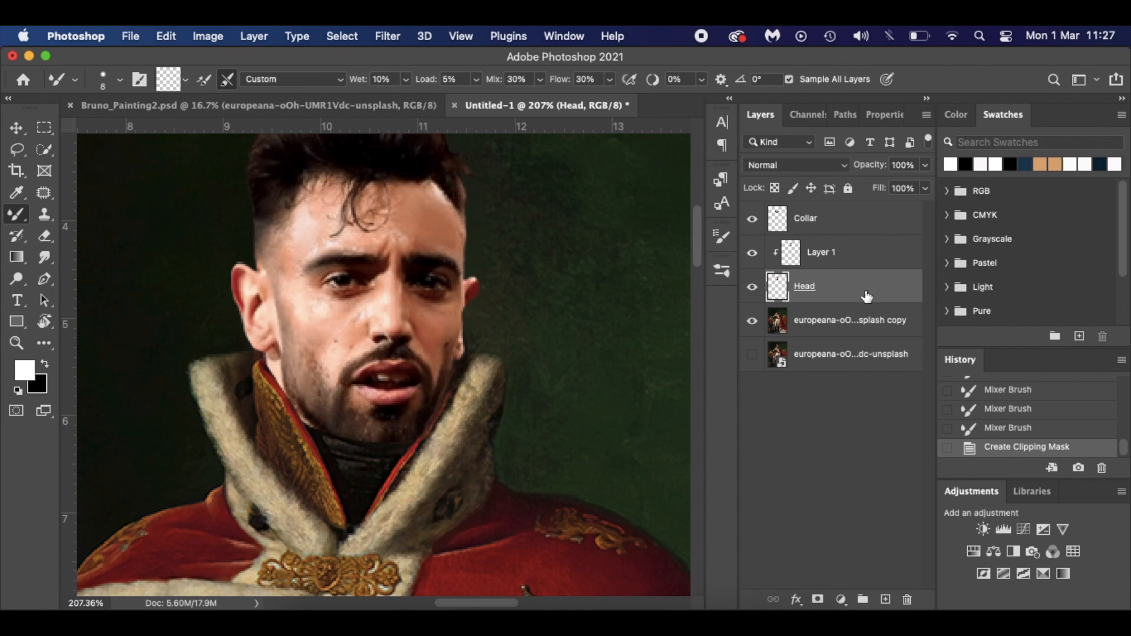
click(885, 600)
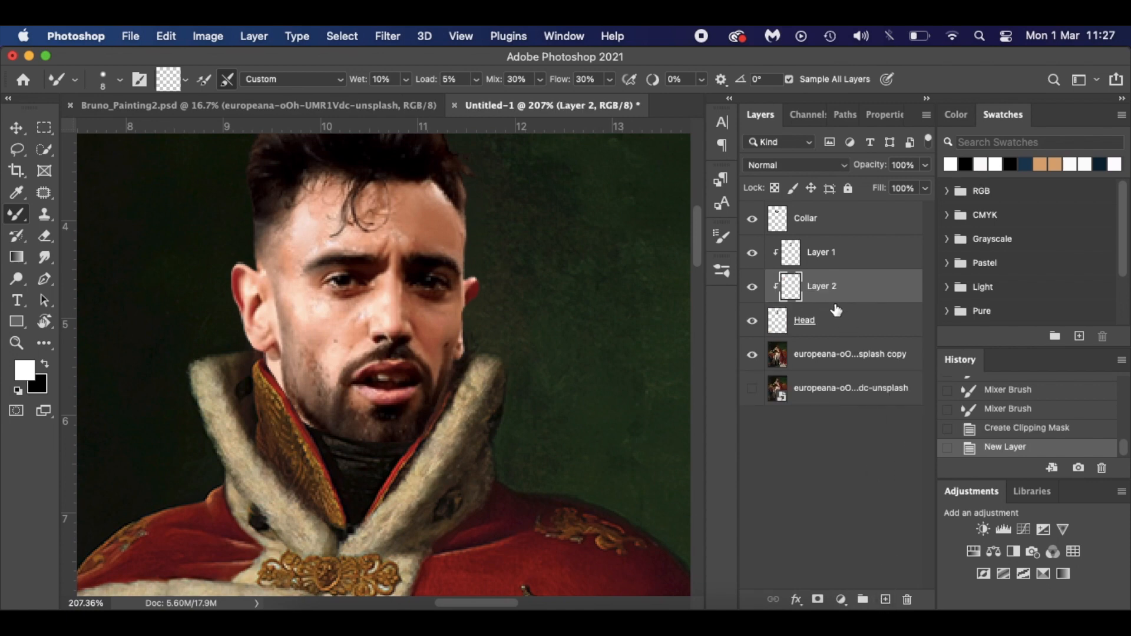
double_click(824, 253)
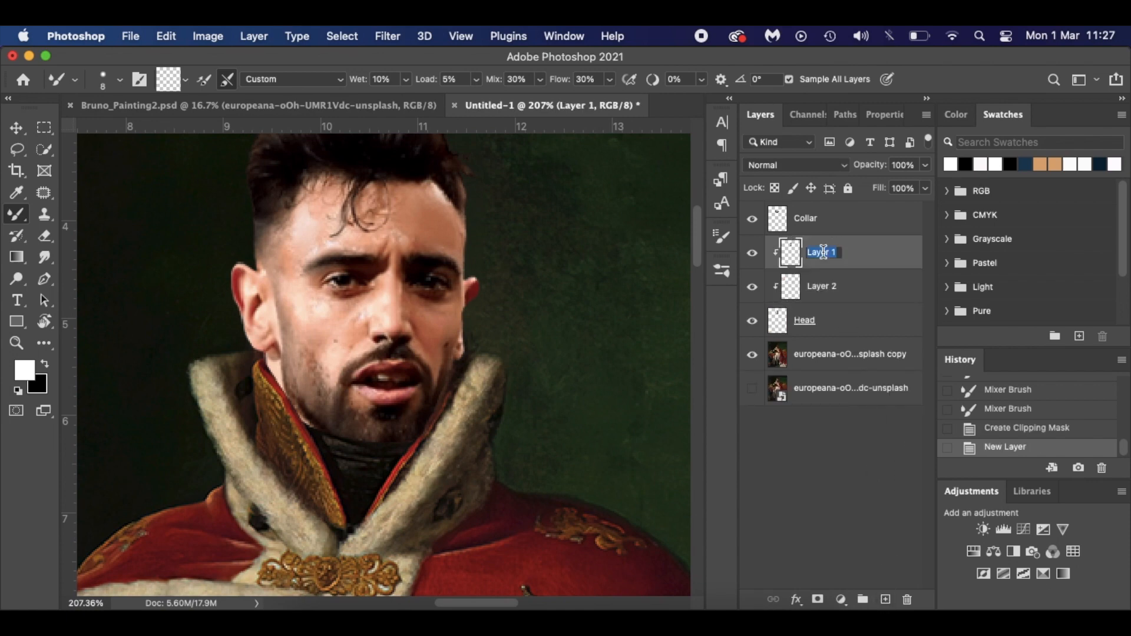
text(Paint)
key(Return)
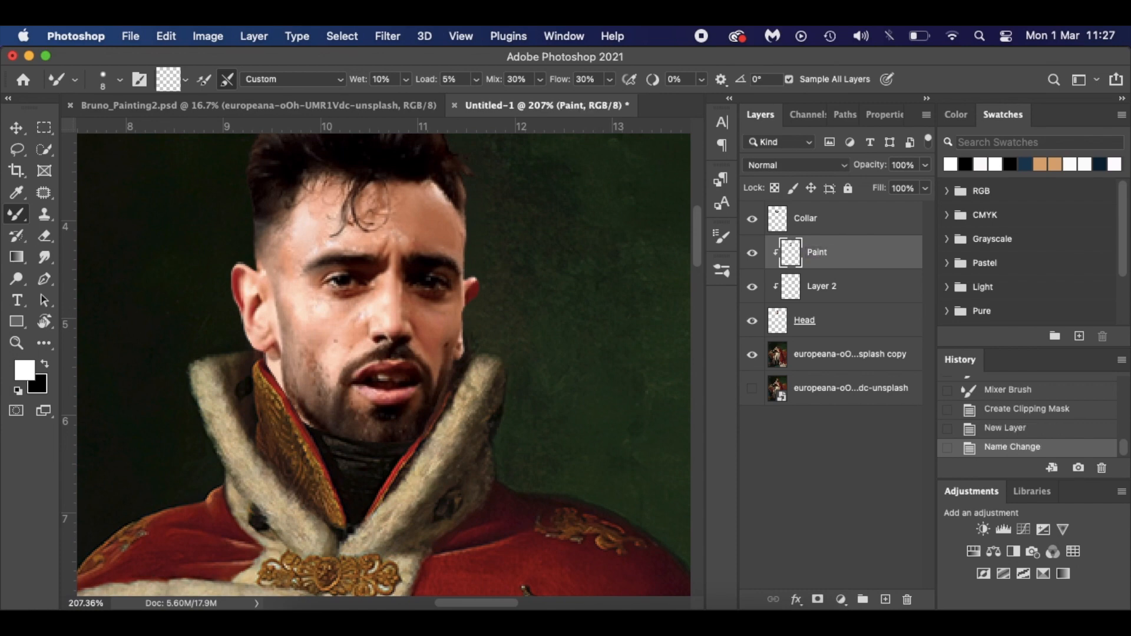
double_click(831, 289)
text(Shade)
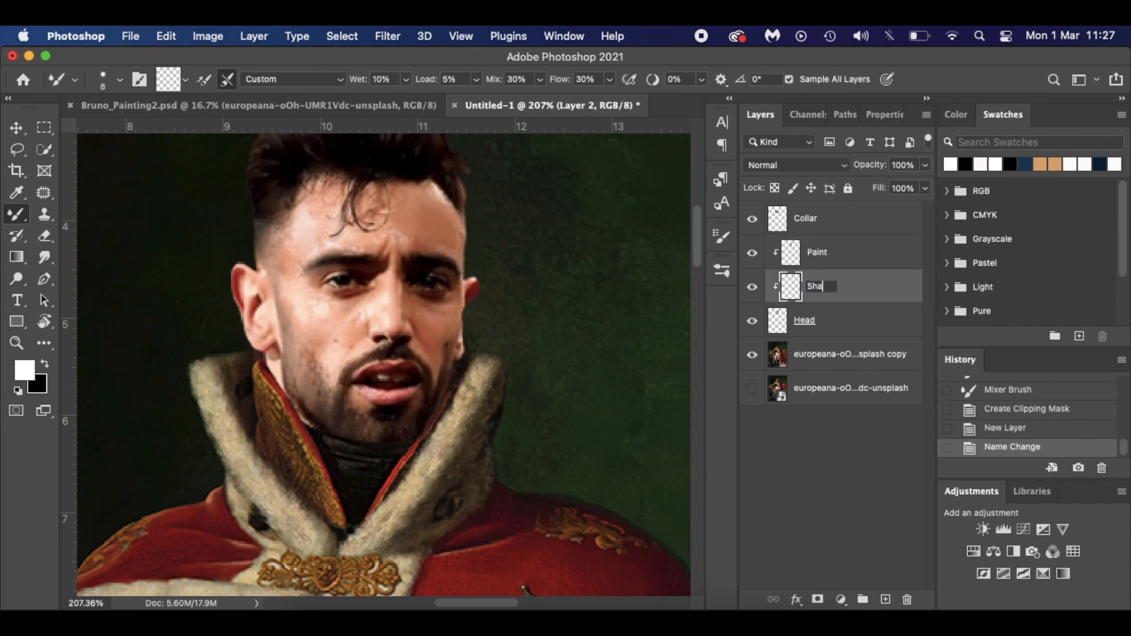
key(Return)
- Switch to the Brush Tool with black as the foreground colour, and set the Shade layer's blend mode to Soft Light
key(x)
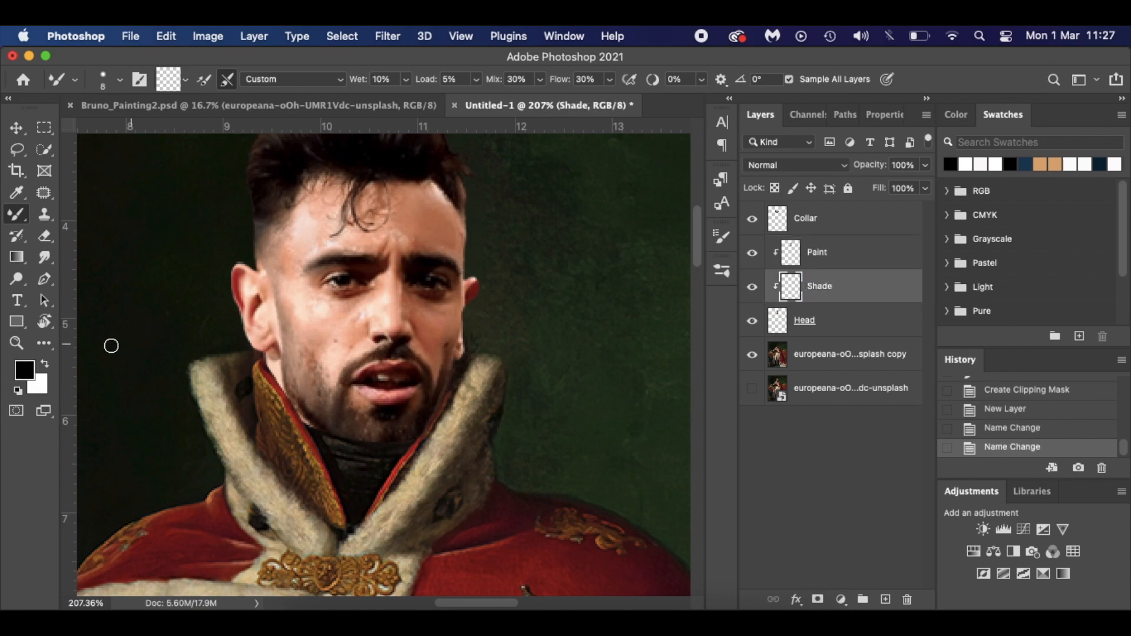
right_click(16, 214)
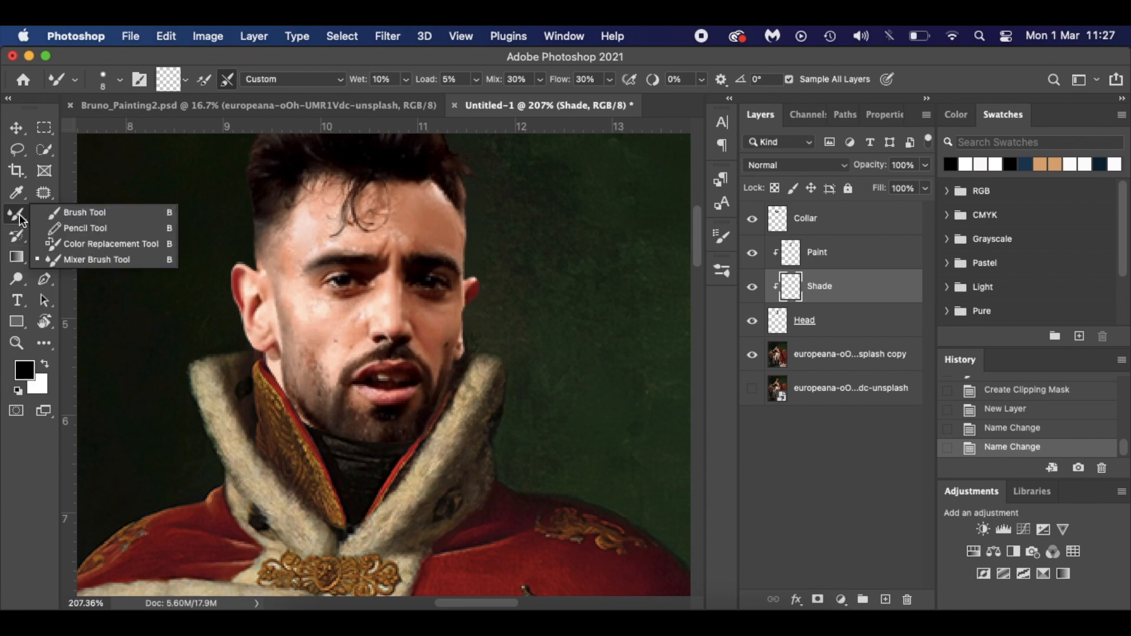
click(85, 212)
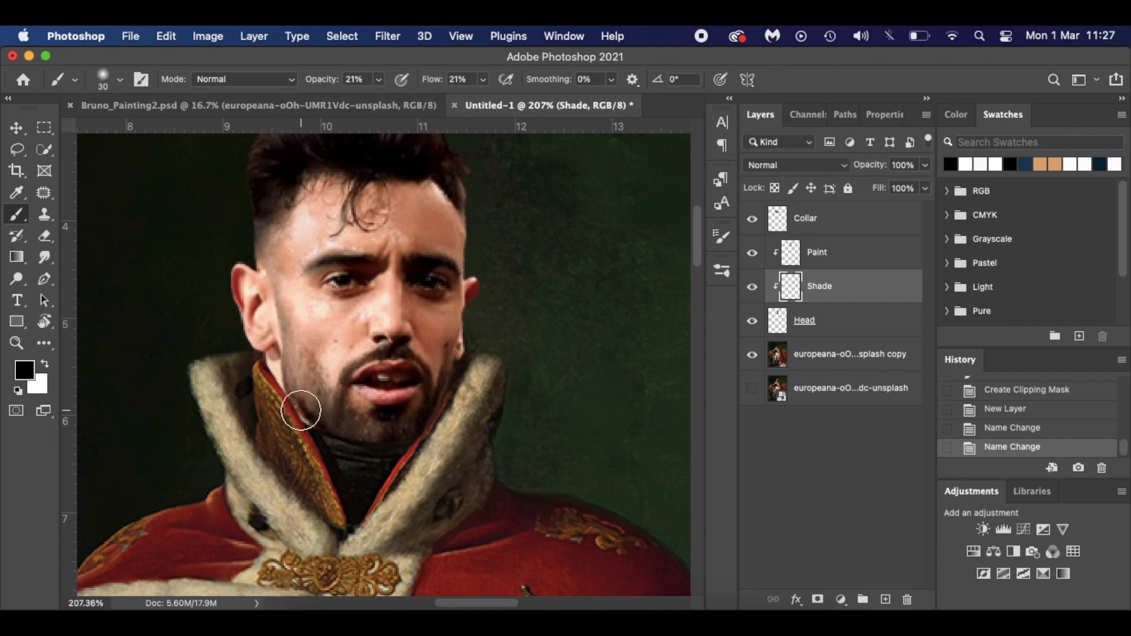
click(790, 170)
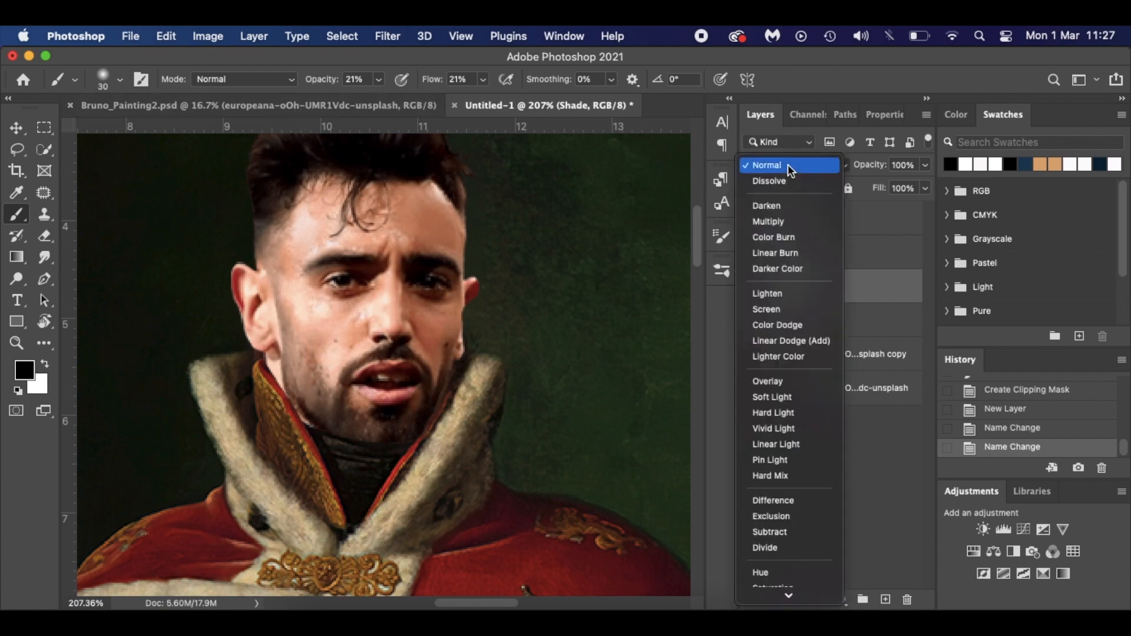
click(796, 401)
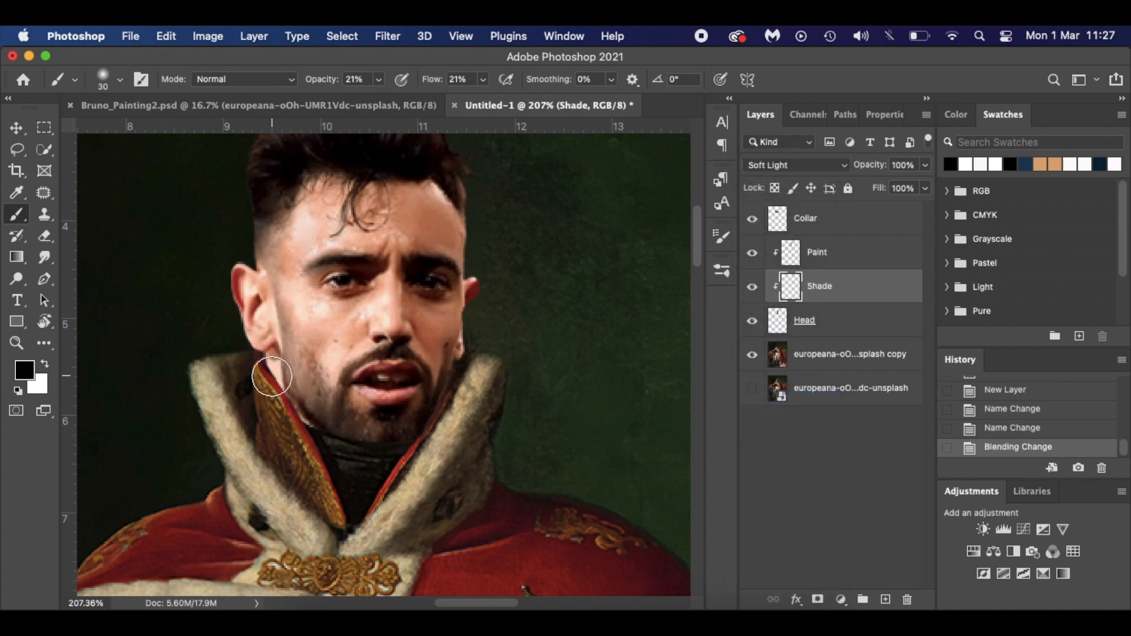
- Shade the neck and jaw edge along the collar with the brush reduced to size 15, and set the Shade layer's blend mode to Normal
click(270, 365)
key(bracketleft)
key(bracketleft)
key(bracketleft)
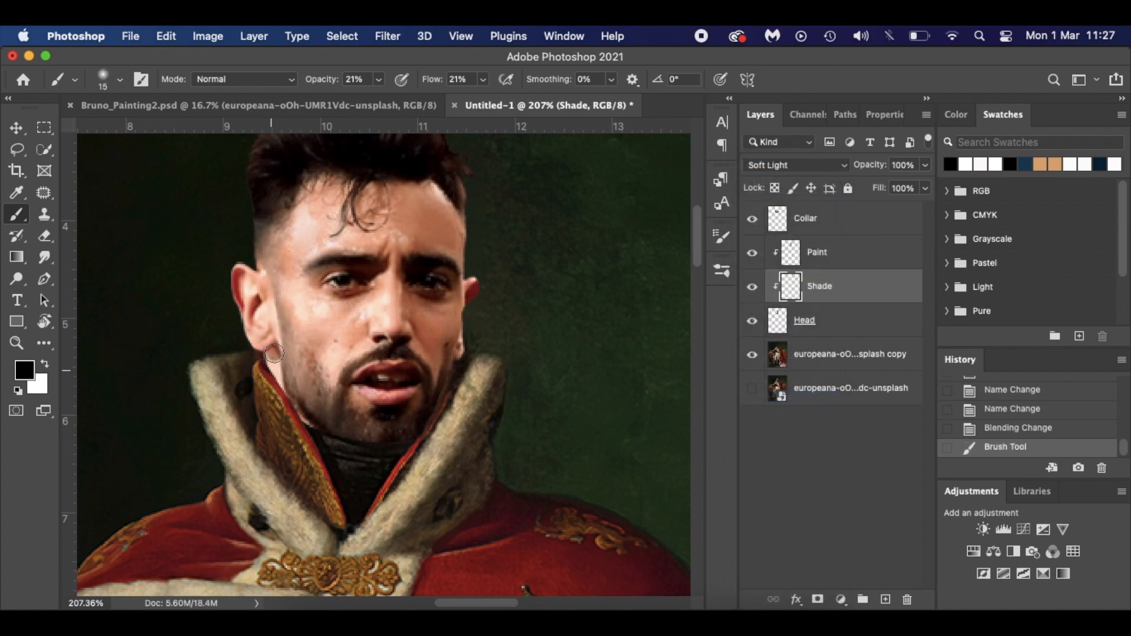
drag(283, 387, 343, 438)
click(786, 163)
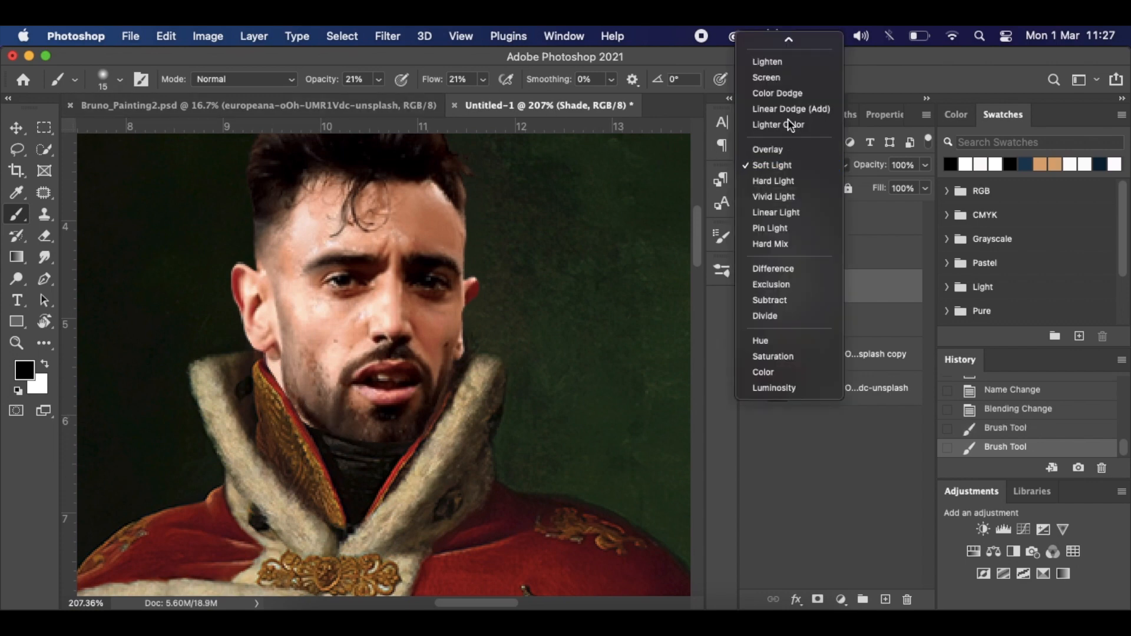
click(784, 43)
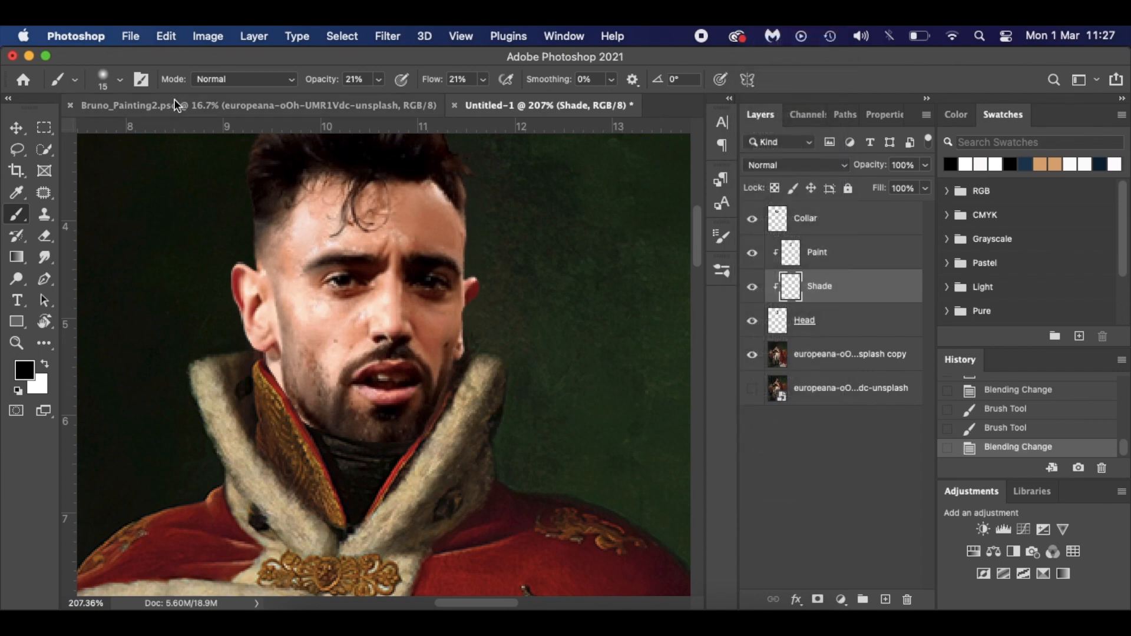
- Switch to the Bruno_Painting2.psd document and compare the head with Layer 2 hidden and shown
click(177, 112)
scroll(817, 404, down, 1)
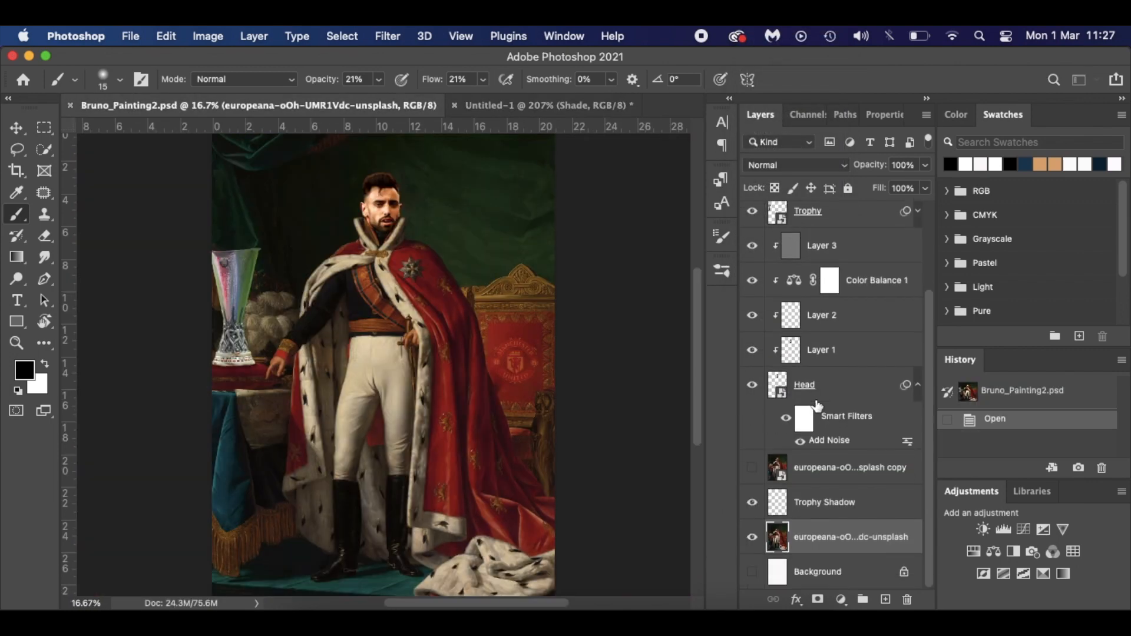
click(842, 353)
click(855, 327)
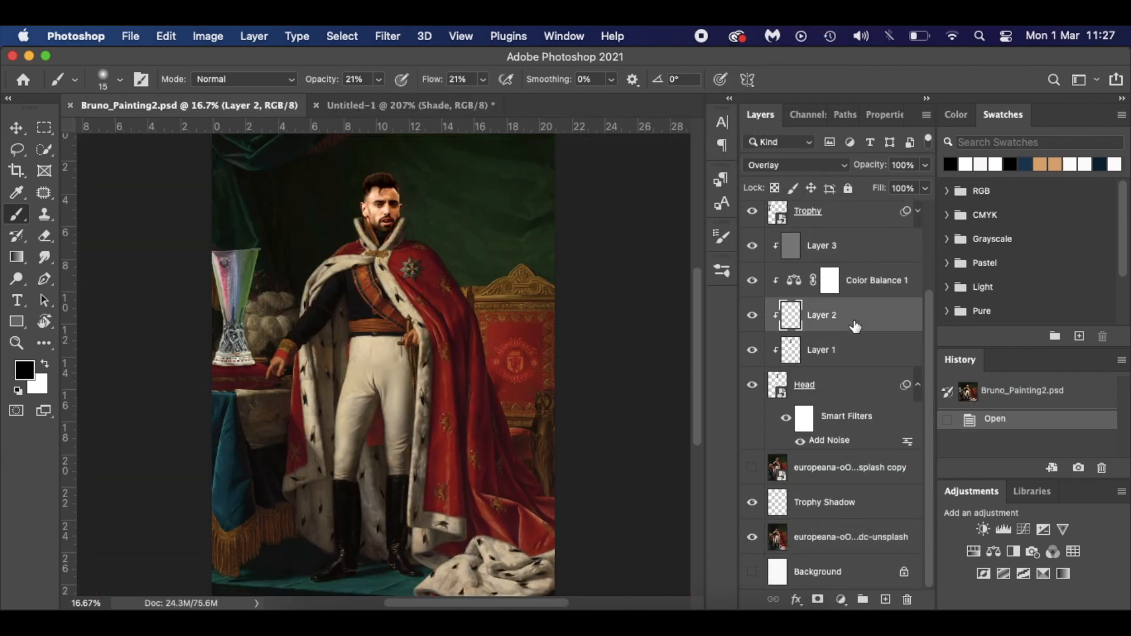
click(752, 319)
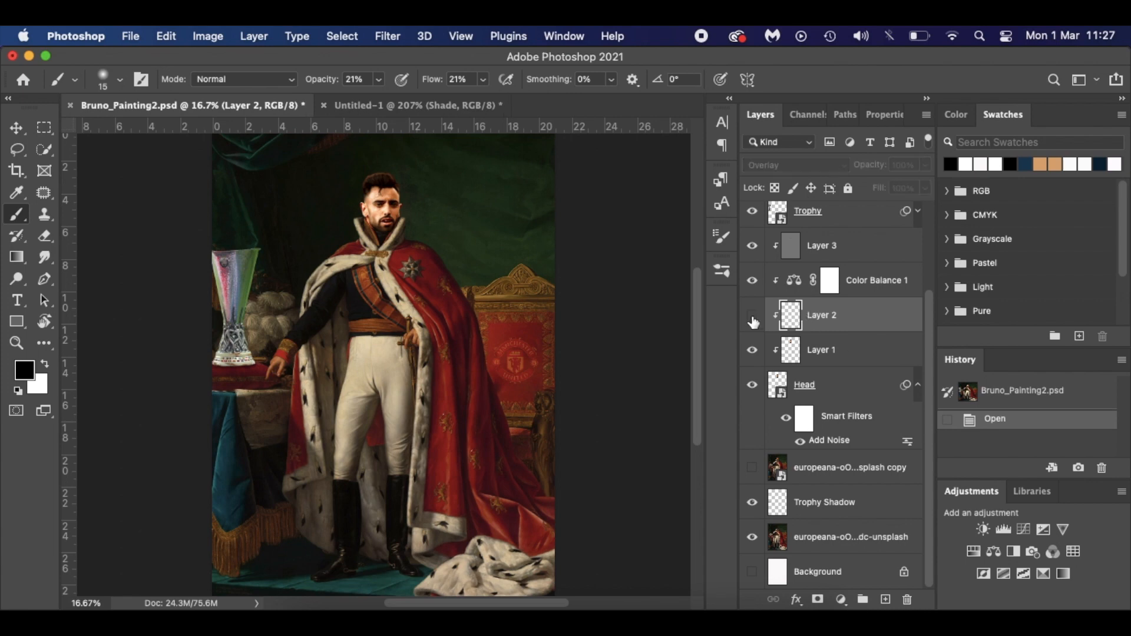
click(752, 318)
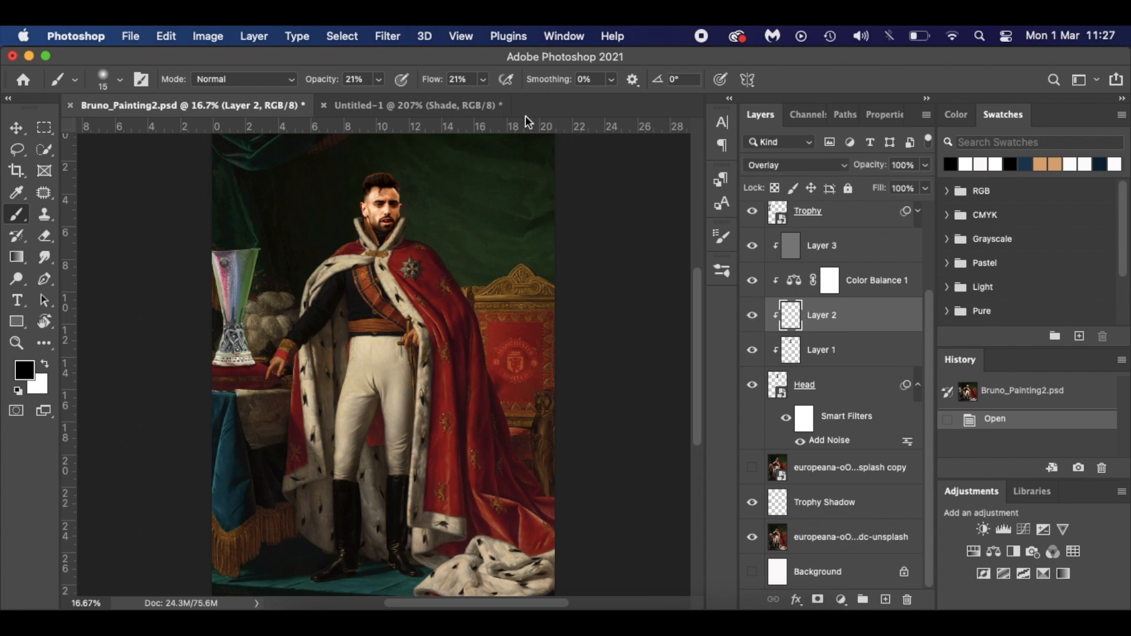
- Return to the Untitled-1 document and set the Shade layer's blend mode to Overlay
click(436, 106)
click(767, 170)
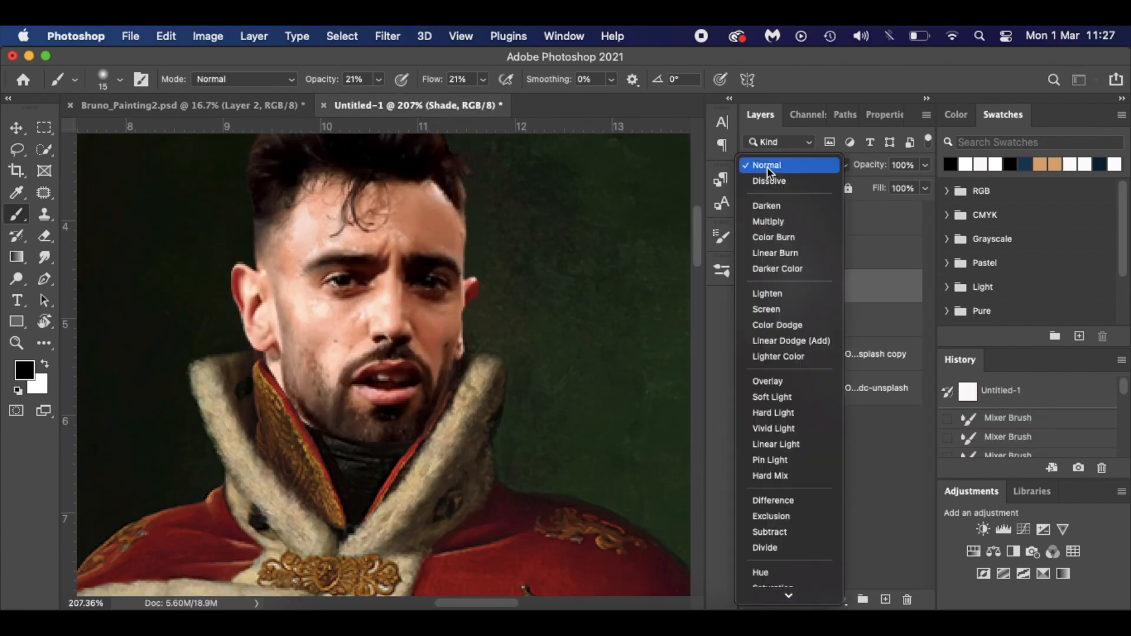
click(780, 383)
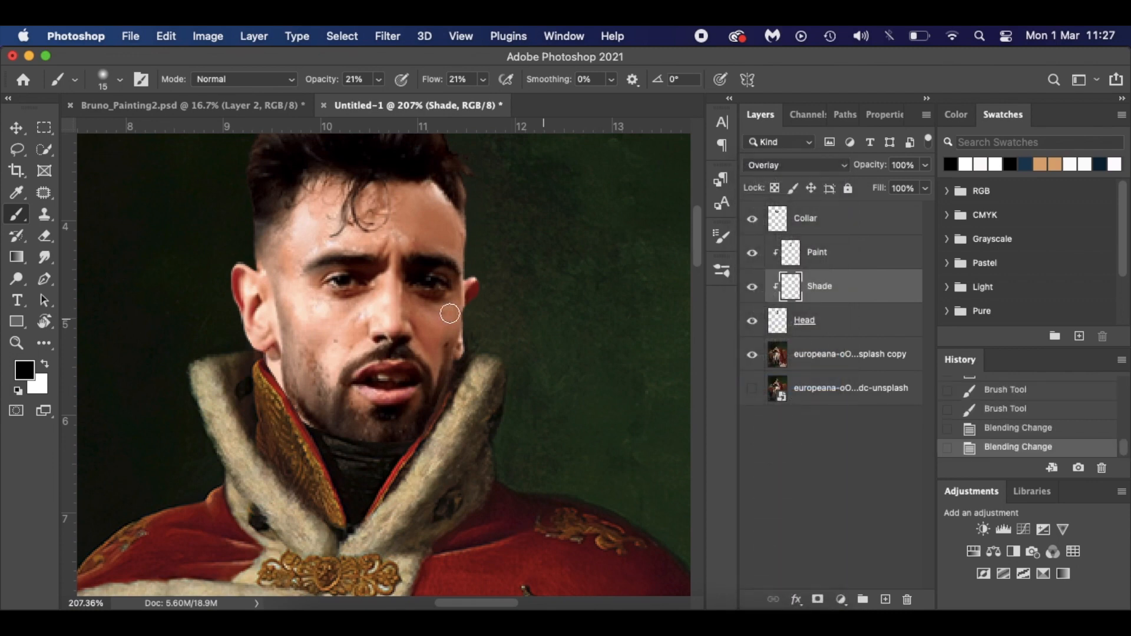
- Shade the jaw edge along the collar, try another stroke with brush opacity and flow at 100%, and undo that last stroke
drag(274, 375, 320, 427)
drag(320, 85, 568, 89)
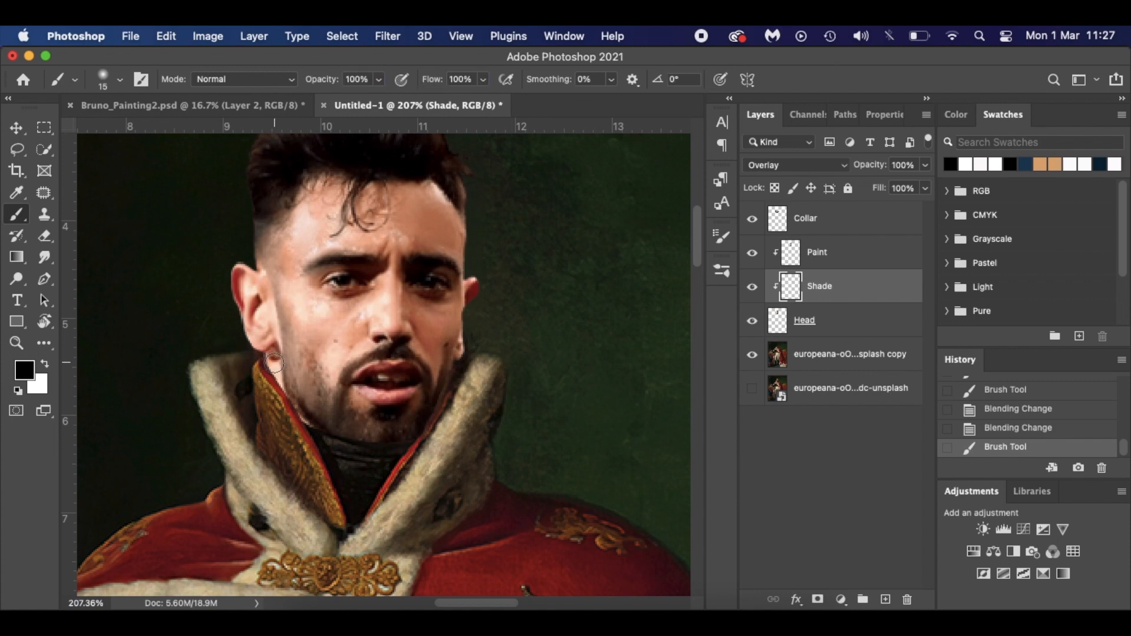
drag(284, 396, 379, 442)
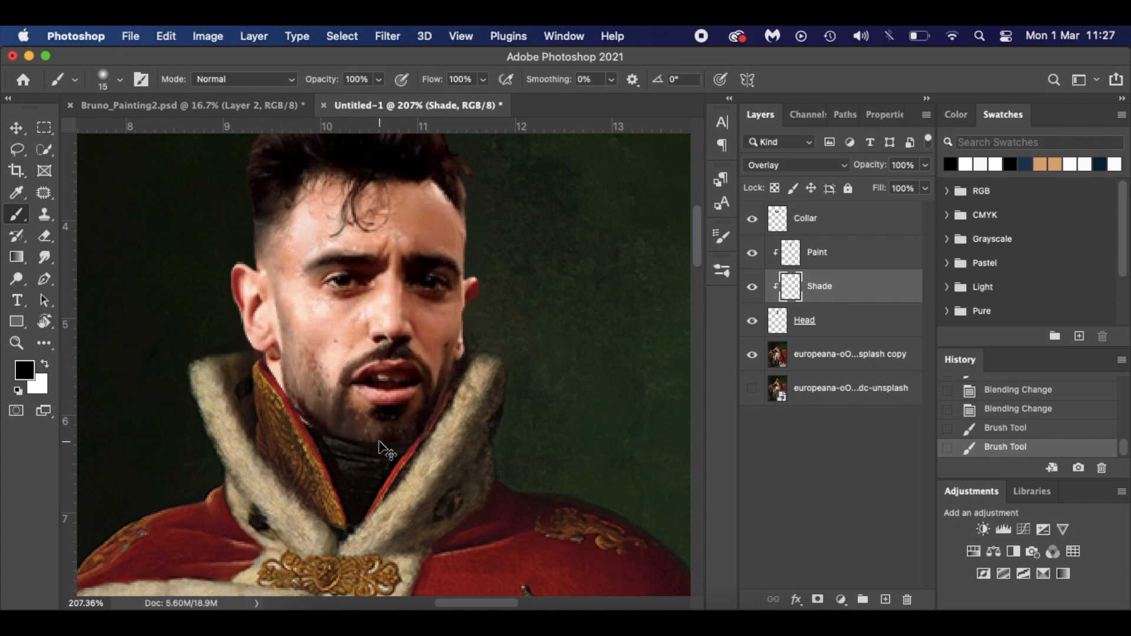
key(super+z)
- Set the brush opacity to 76% and flow to 74%, shade the lower jaw, and undo the last stroke
drag(325, 85, 304, 84)
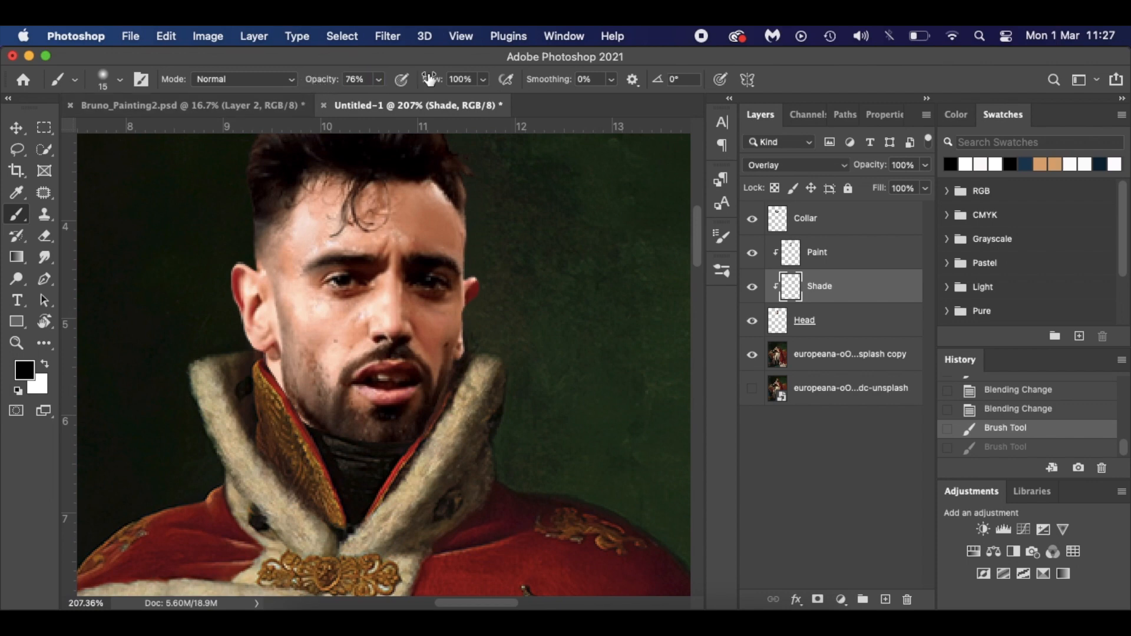
drag(433, 84, 410, 83)
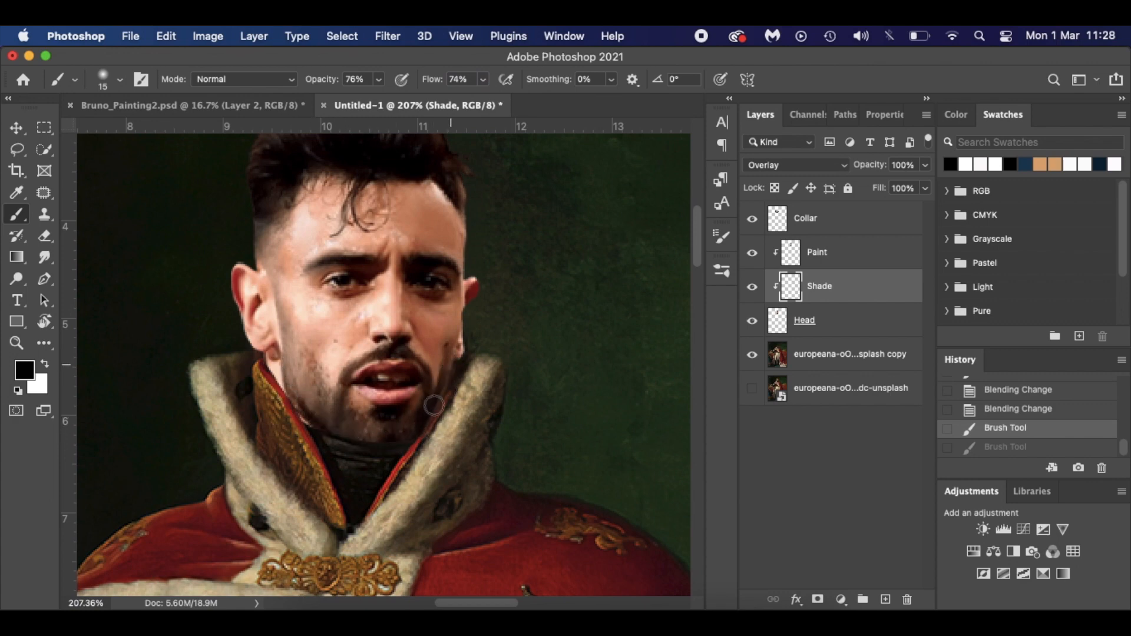
drag(299, 408, 312, 407)
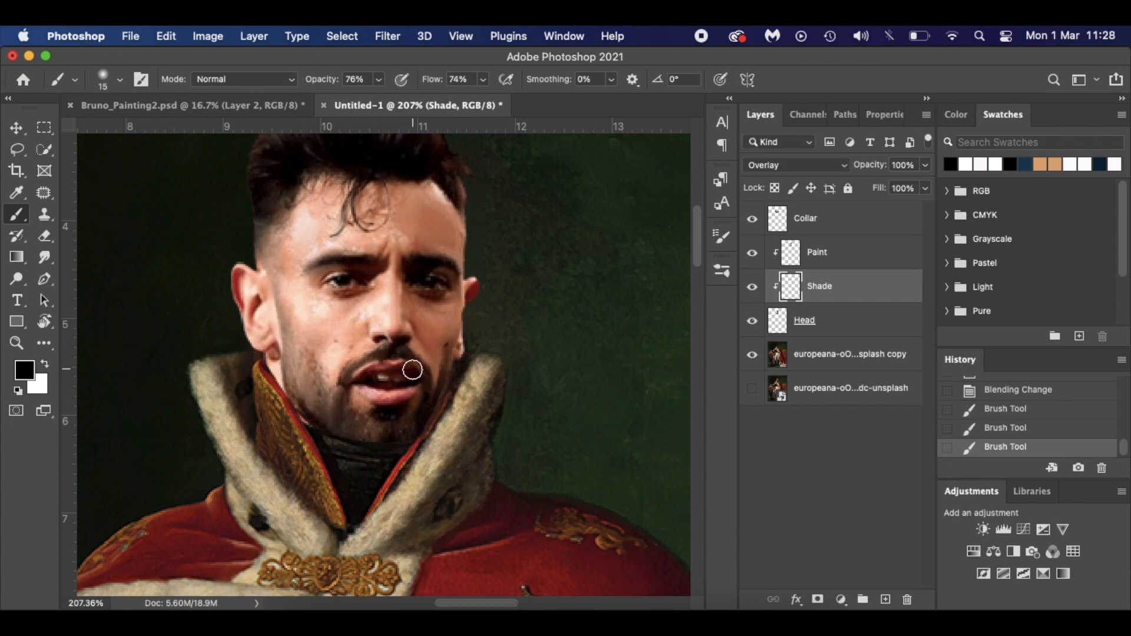
key(super+z)
- Shade around the upper lip, the jaw edge by the collar and the far ear with the brush reduced to size 9
key([)
key([)
drag(356, 368, 410, 357)
drag(431, 419, 458, 359)
drag(470, 298, 474, 287)
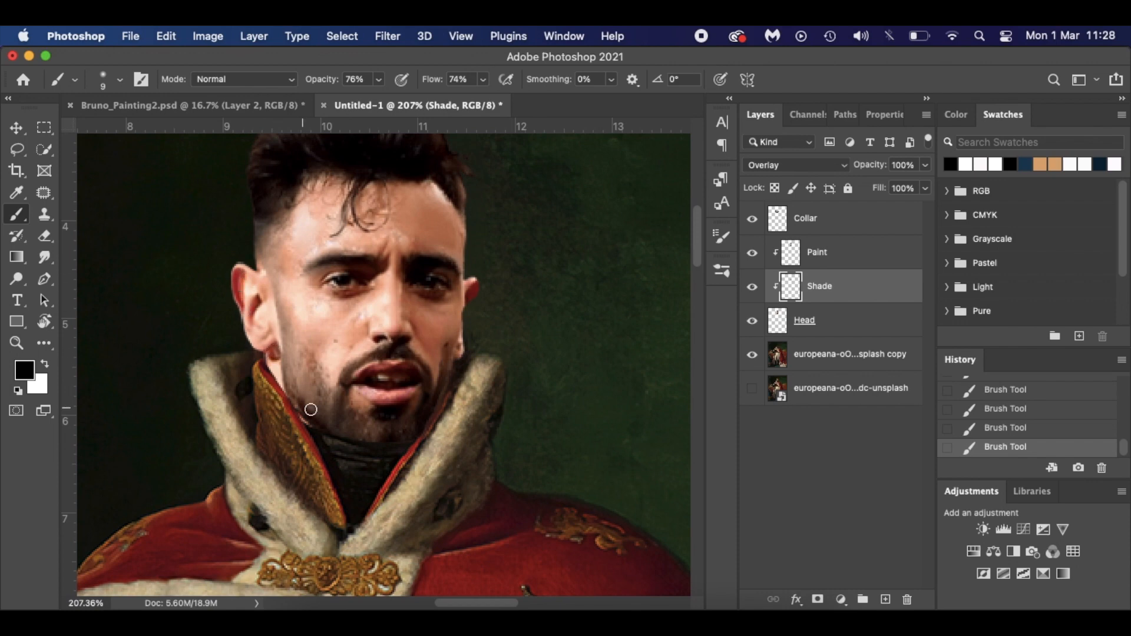
key(super+z)
scroll(297, 252, up, 3)
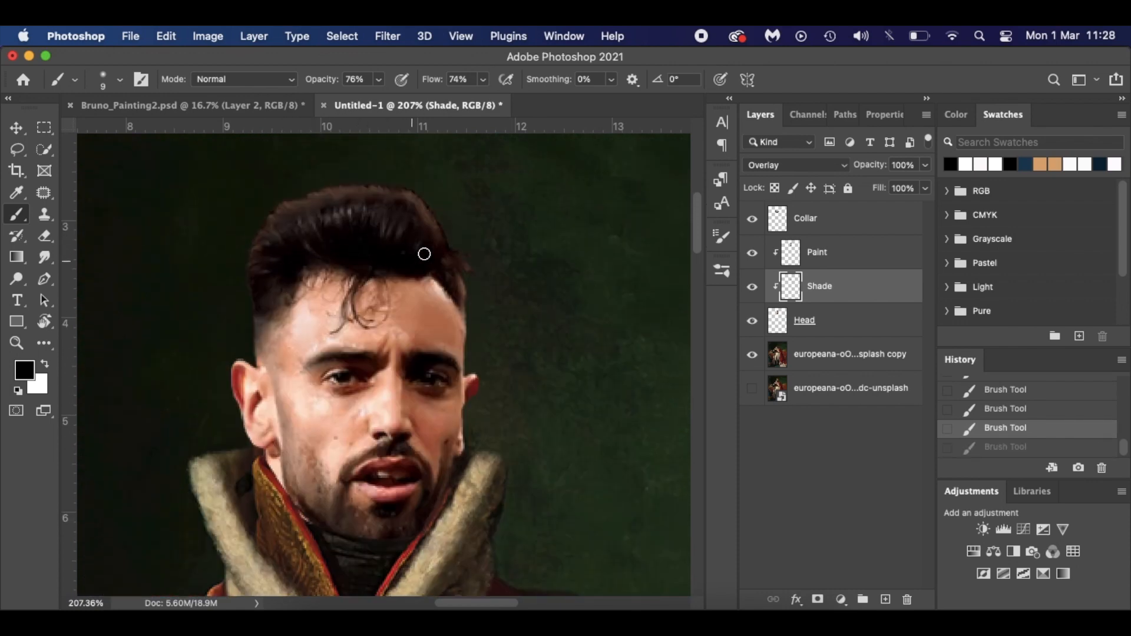
key(super+shift+z)
scroll(490, 339, down, 3)
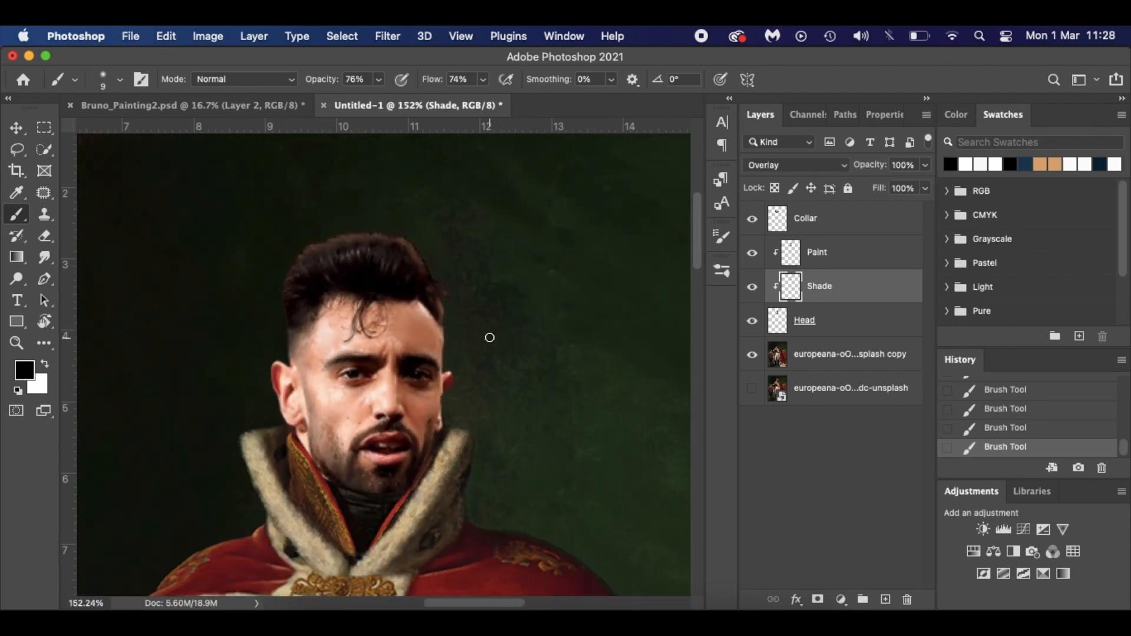
scroll(490, 338, down, 2)
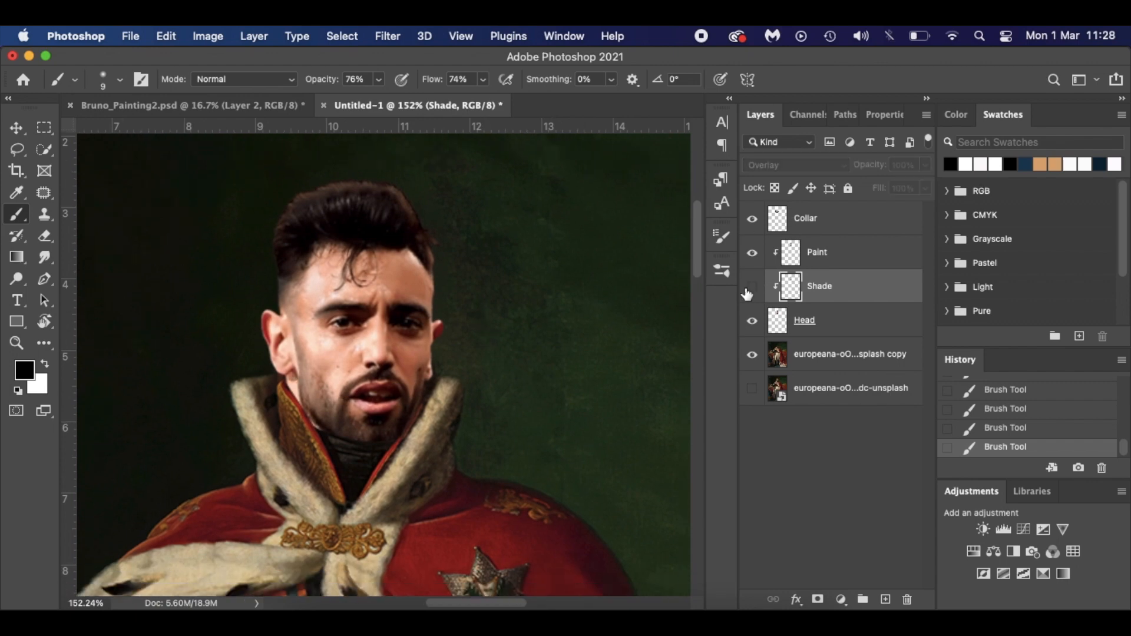
- Darken the lower beard and jawline above the collar on the Shade layer with the brush enlarged to size 25
key(])
key(])
key(])
key(])
mouse_move(312, 398)
mouse_down()
mouse_move(351, 438)
mouse_move(382, 439)
mouse_move(320, 412)
mouse_move(390, 440)
mouse_move(423, 402)
mouse_move(397, 431)
mouse_up()
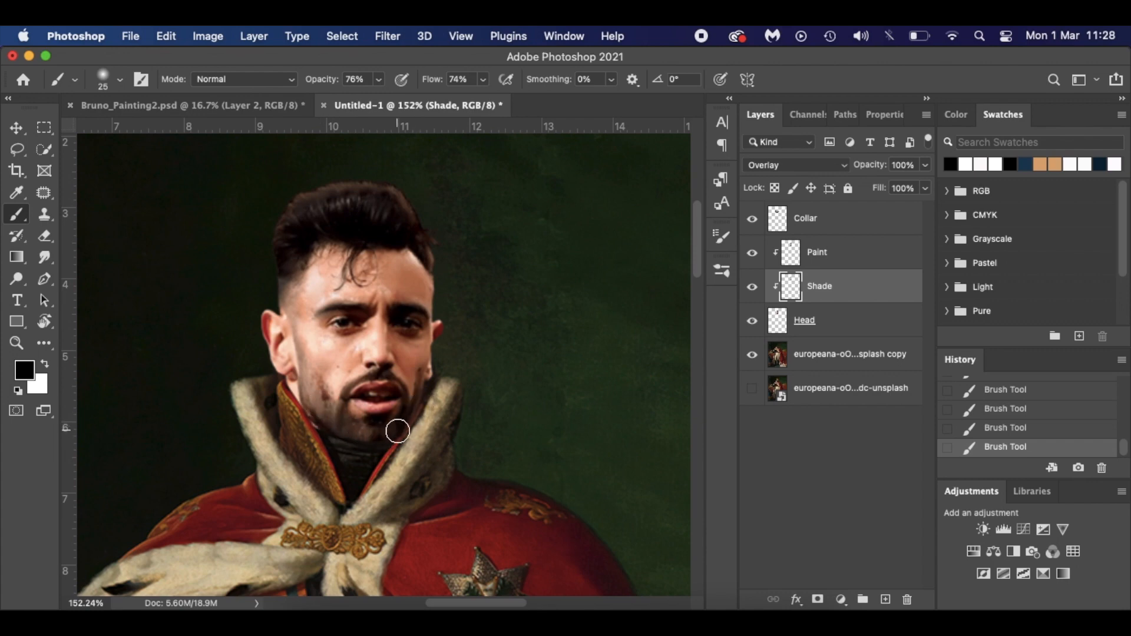
key(cmd+z)
drag(326, 429, 408, 439)
- Add a new clipped layer directly above the Head layer and fill it with 50% Gray
click(841, 323)
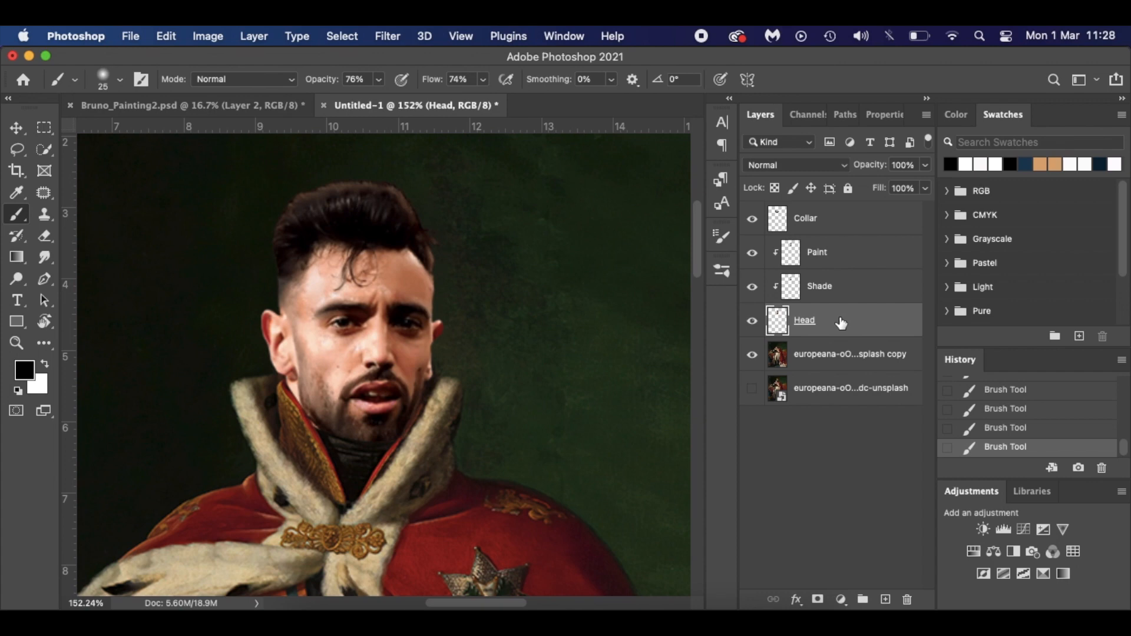
click(885, 599)
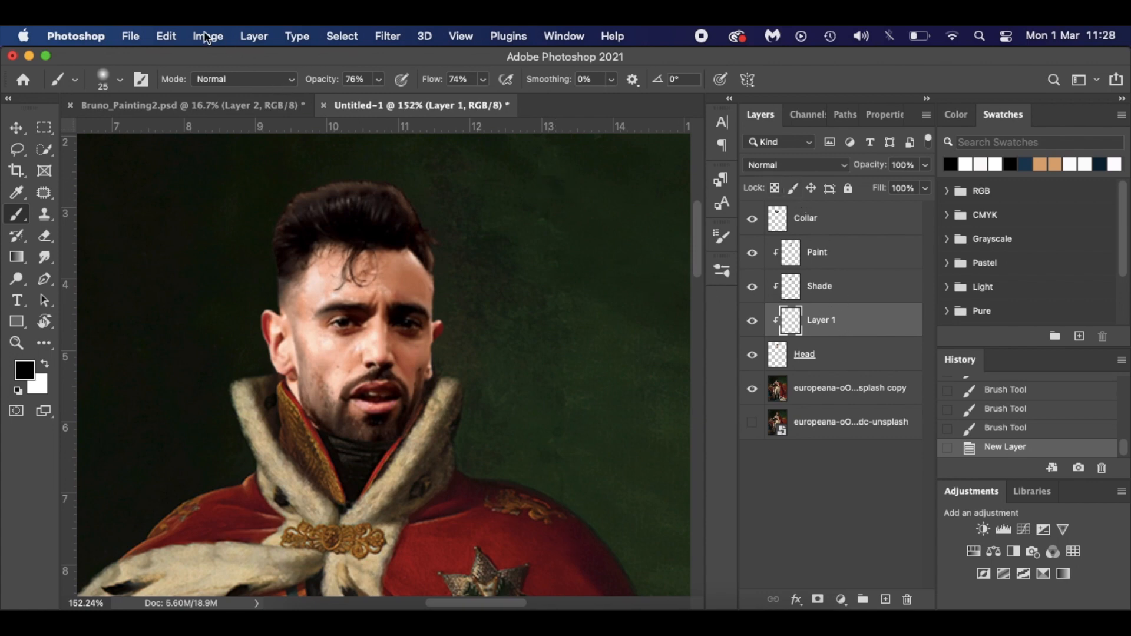
click(169, 37)
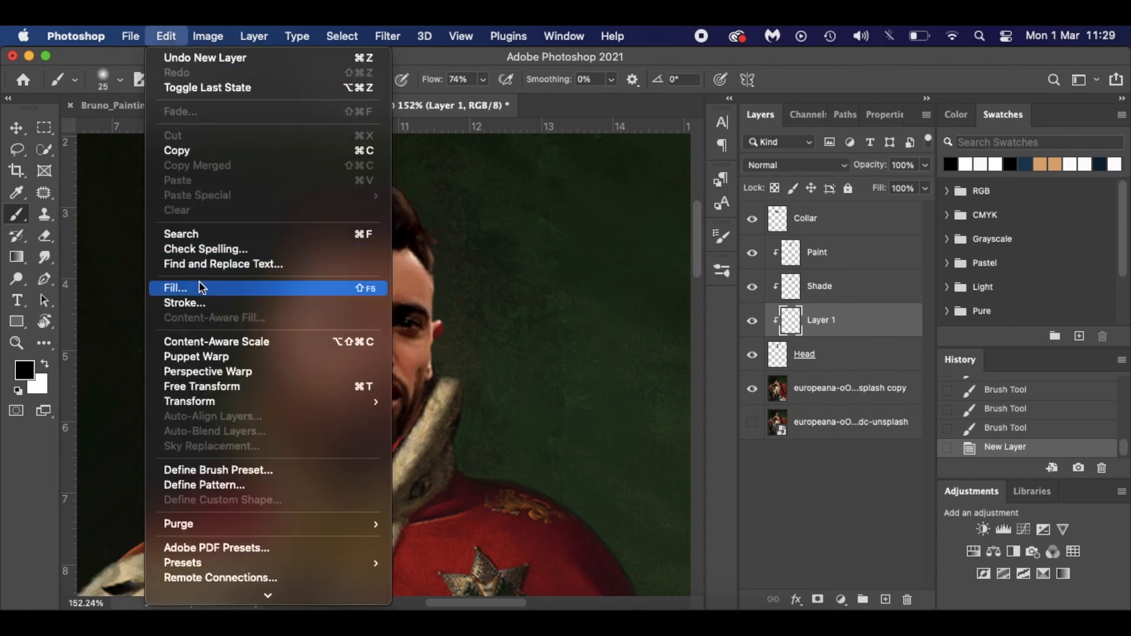
click(176, 288)
click(592, 252)
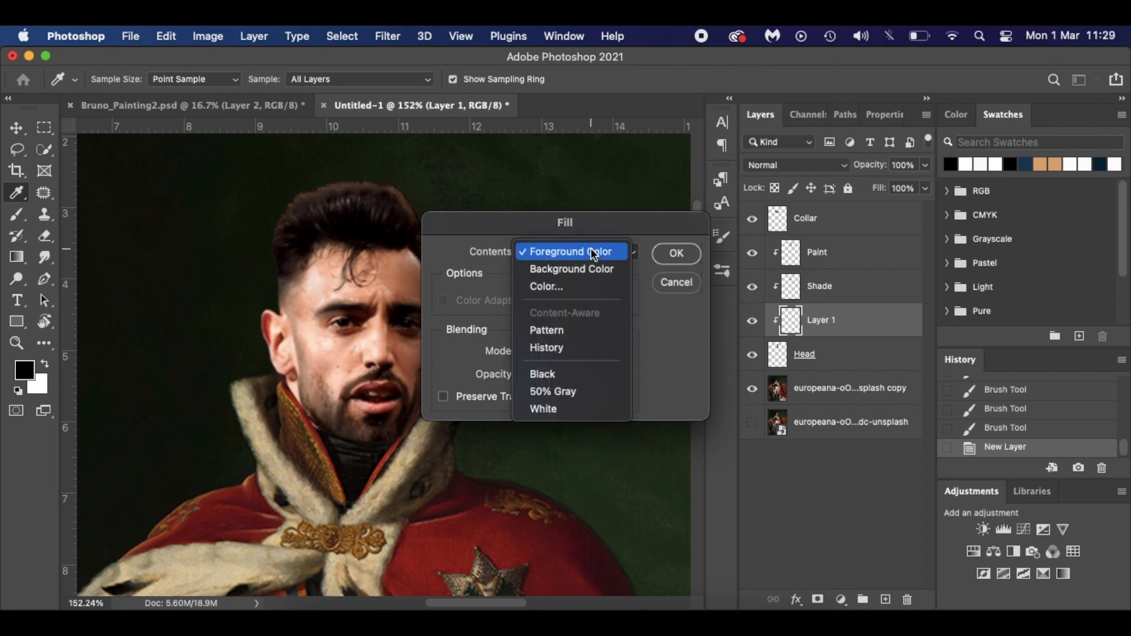
click(559, 391)
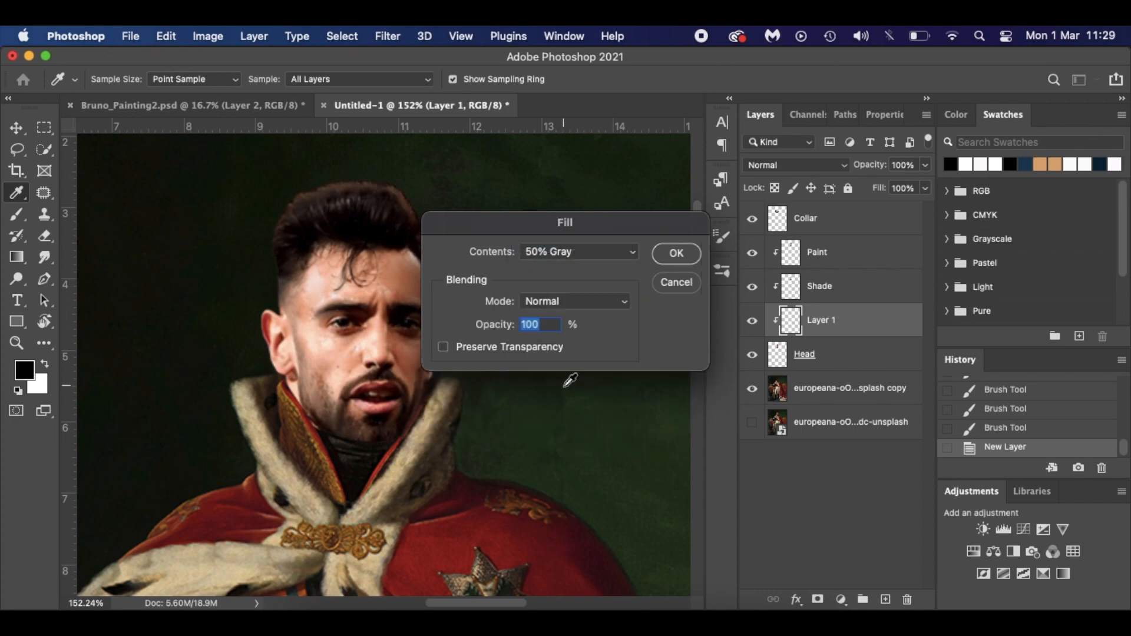
click(672, 254)
- Set the gray-filled layer's blend mode to Overlay
key(b)
click(784, 165)
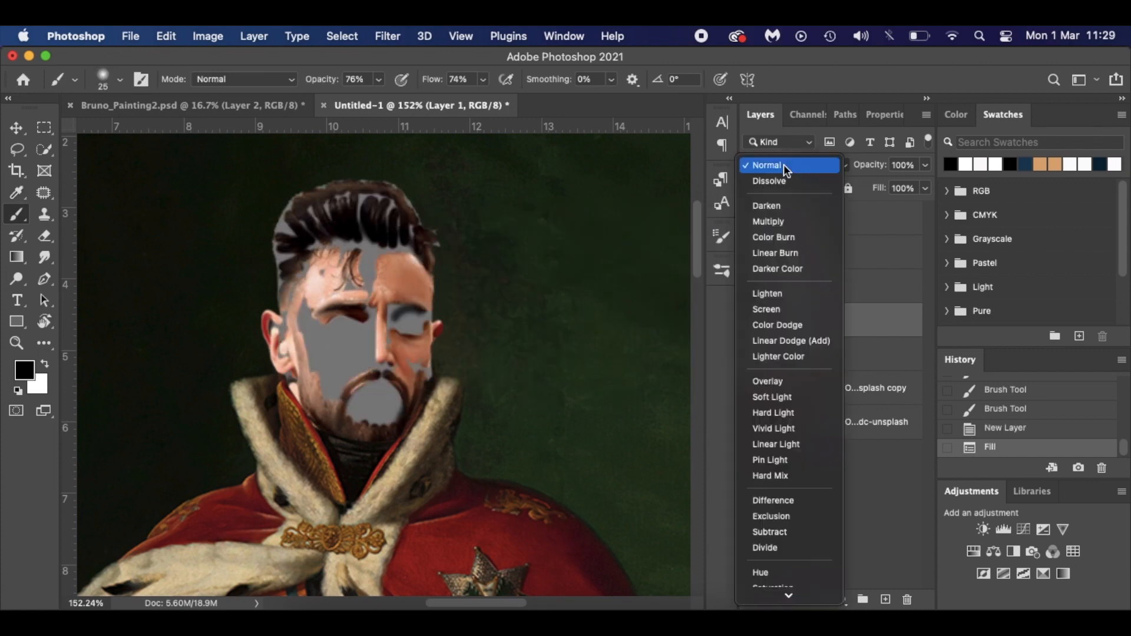
click(791, 380)
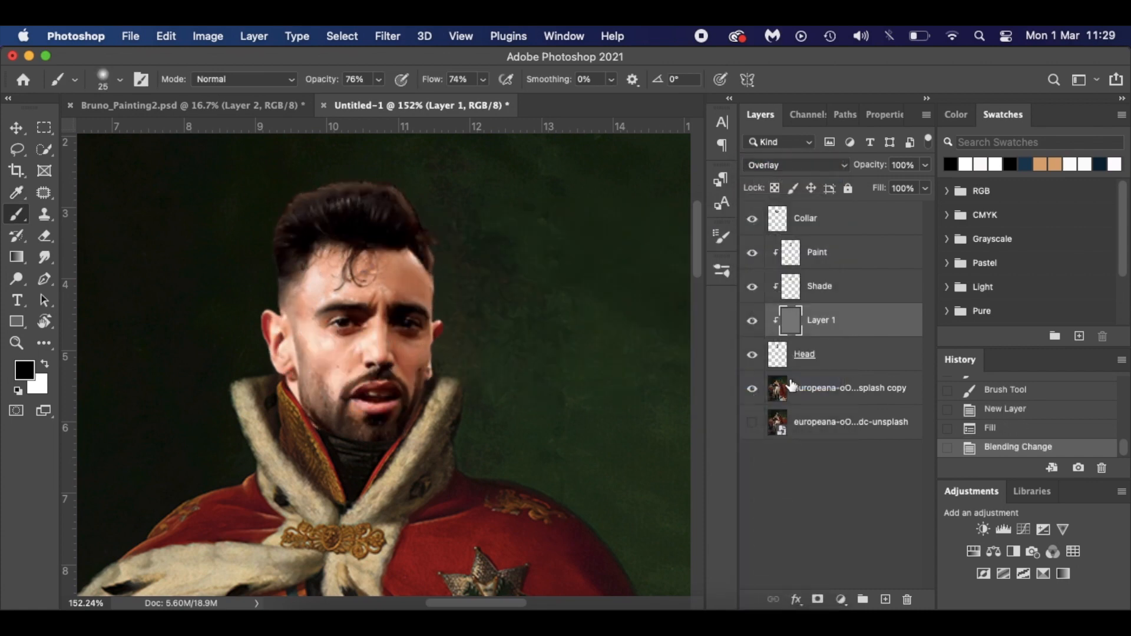
- Darken the shadows around the nose, mouth, jaw edge and ear on the gray layer using the Burn Tool at size 6
click(17, 278)
click(75, 294)
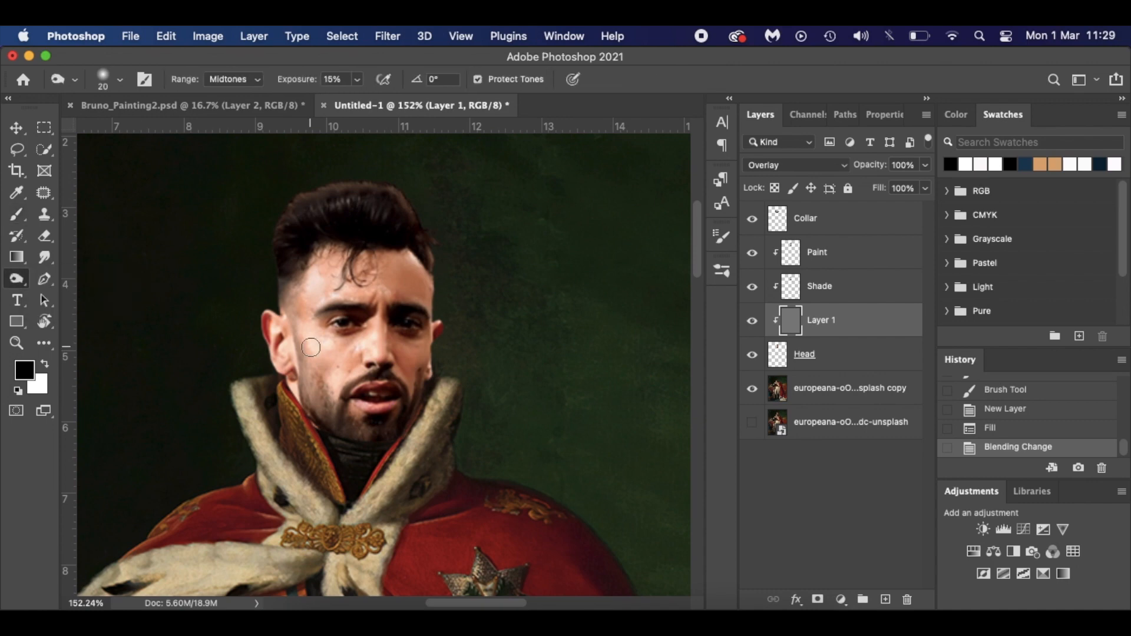
scroll(311, 347, up, 5)
key(bracketleft)
key(bracketleft)
key(bracketleft)
key(bracketleft)
key(bracketleft)
key(bracketleft)
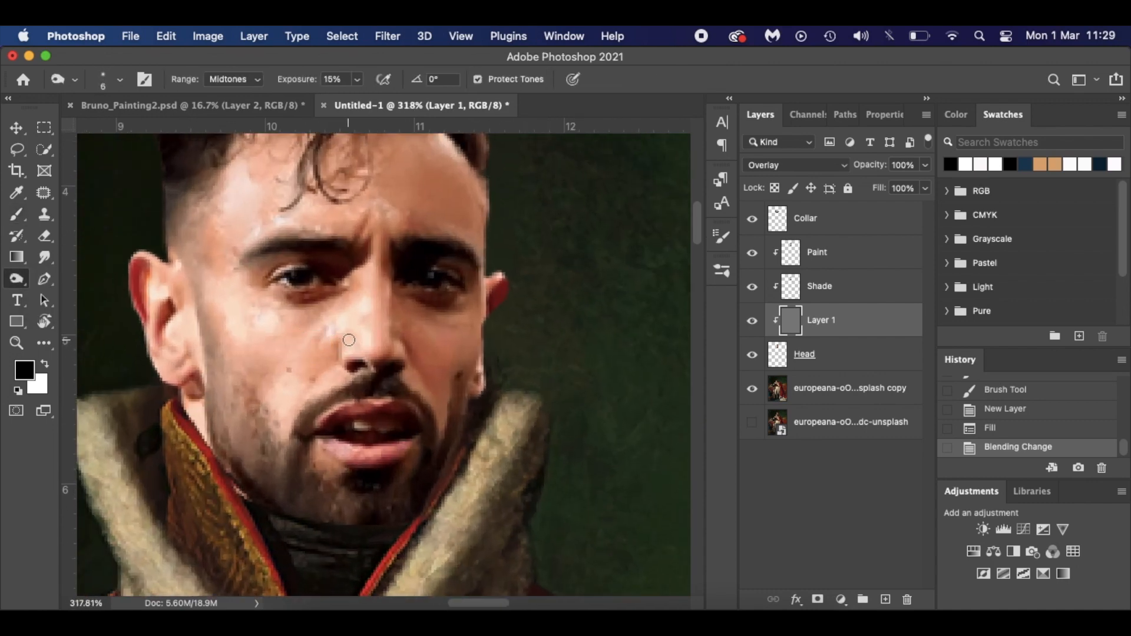
mouse_move(357, 370)
mouse_down()
mouse_move(416, 373)
mouse_move(444, 407)
mouse_up()
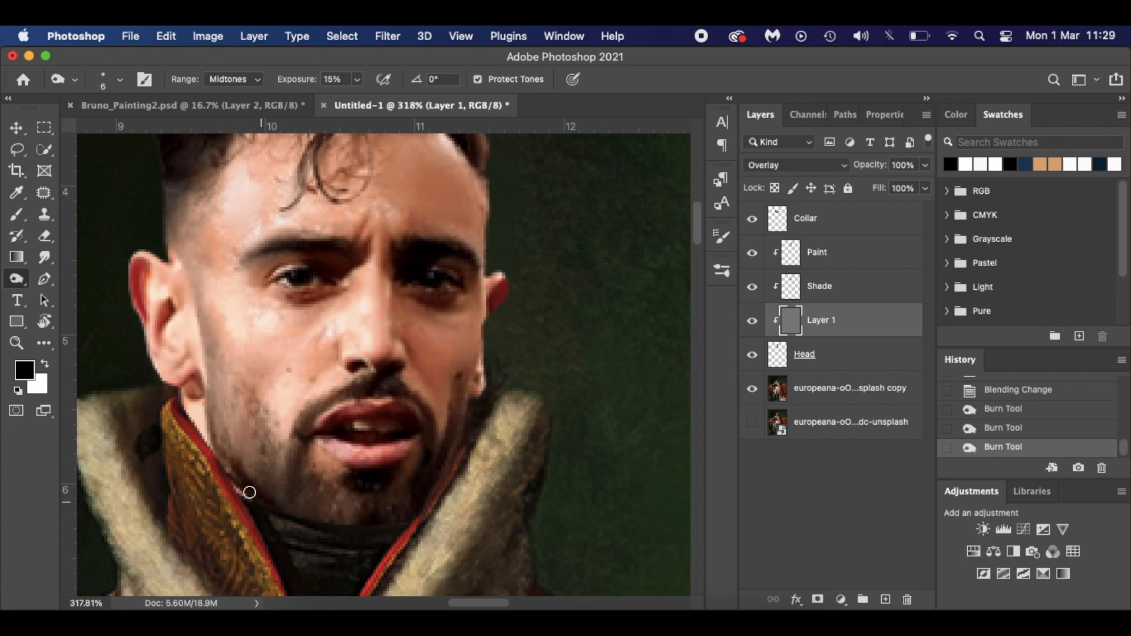
drag(241, 491, 205, 386)
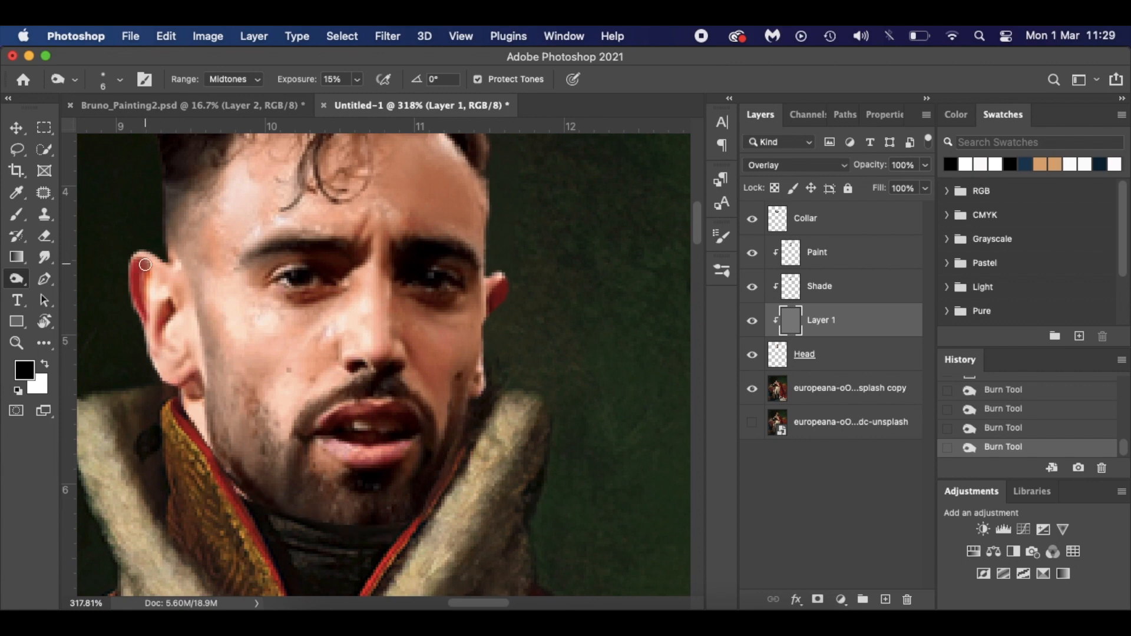
- Compare the portrait with the burned gray layer hidden and shown
scroll(169, 310, up, 3)
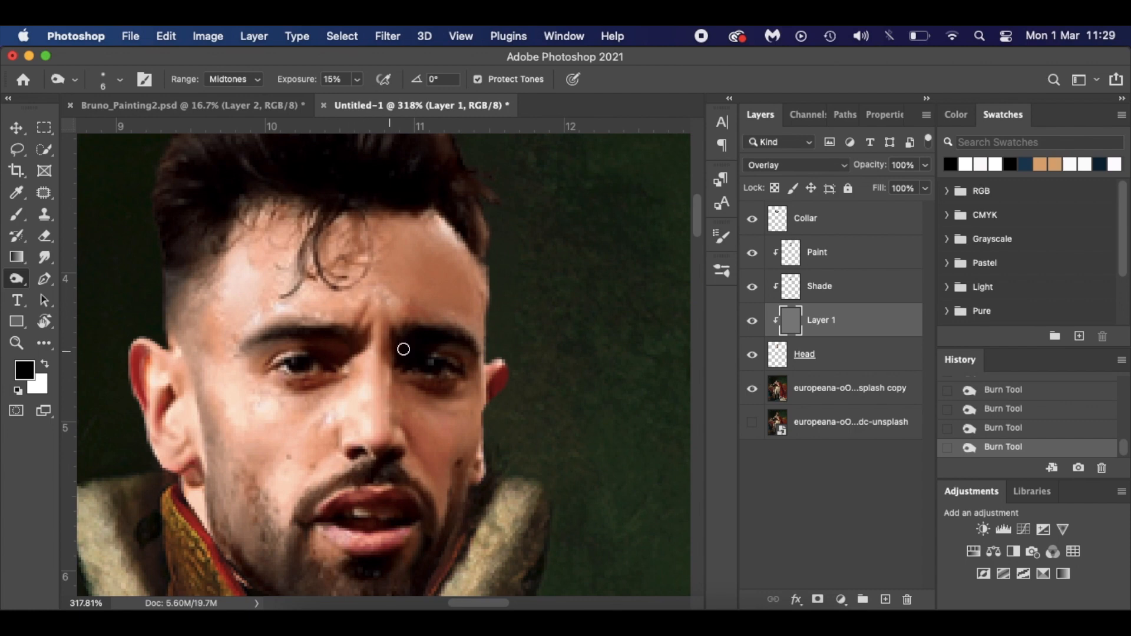
key(super+0)
click(753, 321)
click(752, 321)
scroll(377, 206, up, 5)
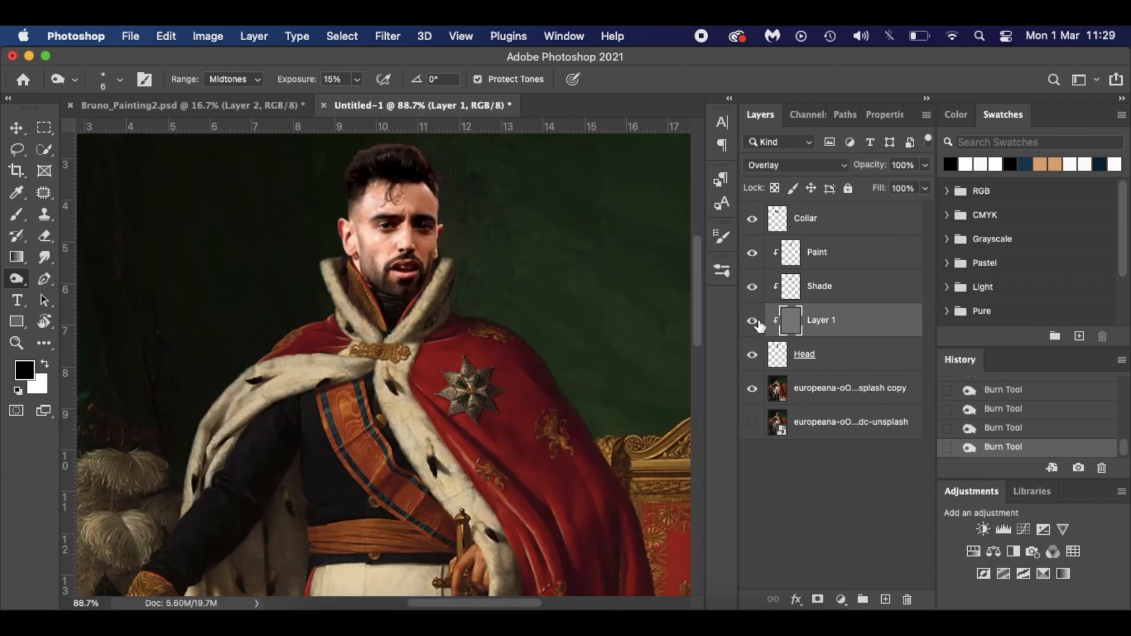
- Lighten the highlights on the nose, cheek and near ear using the Dodge Tool reduced to size 10
click(20, 288)
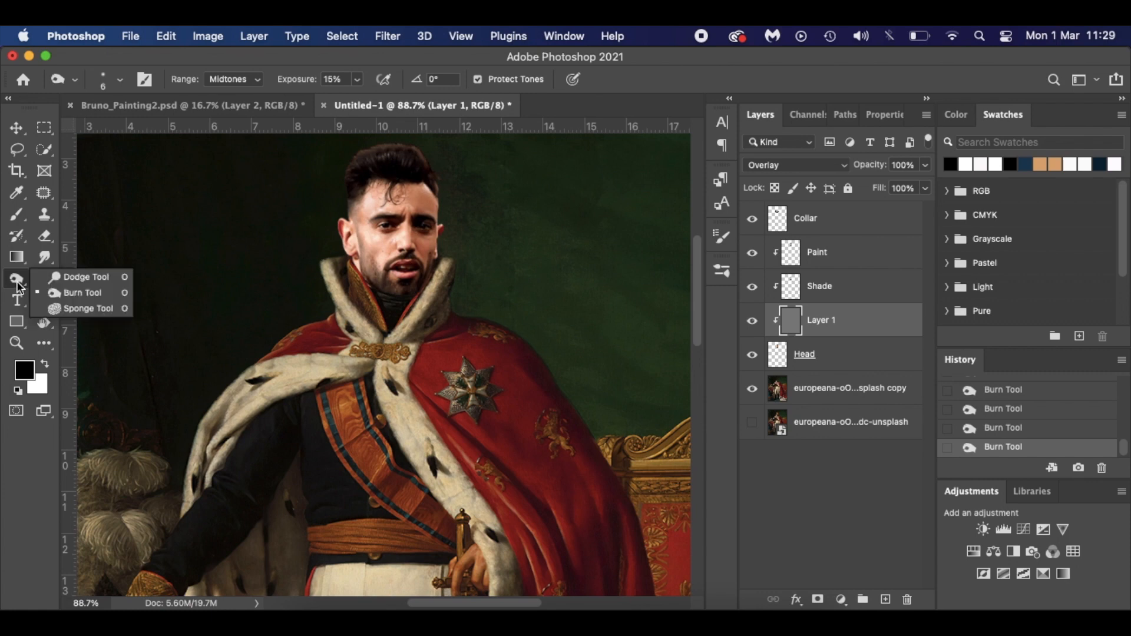
click(72, 289)
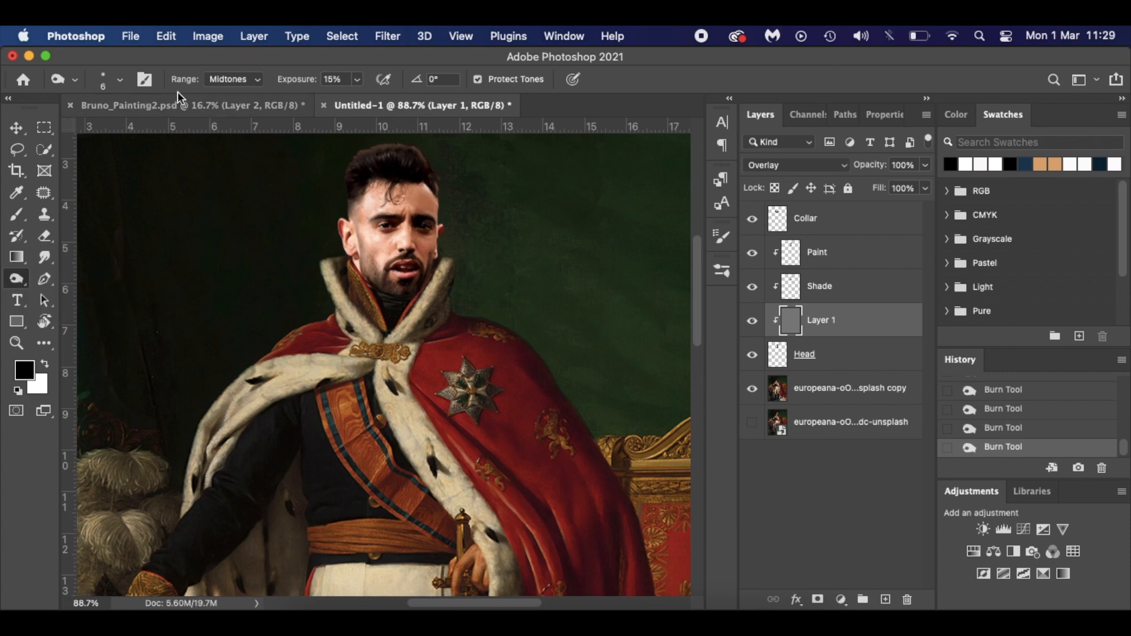
click(18, 286)
click(65, 278)
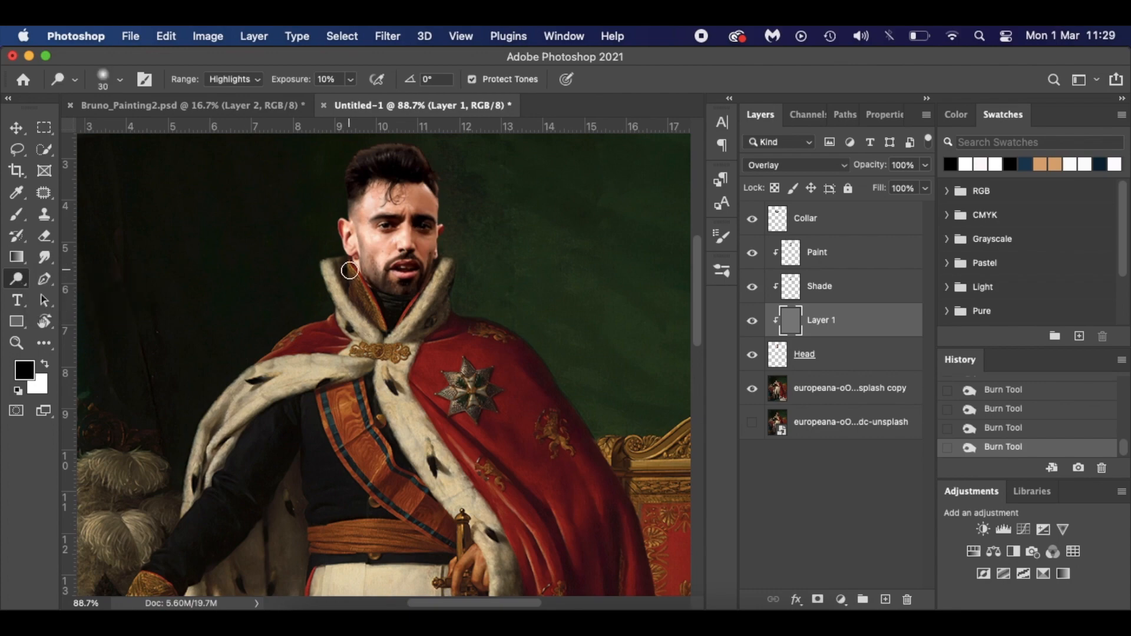
scroll(349, 271, up, 5)
scroll(349, 271, up, 5)
click(401, 361)
key(bracketleft)
key(bracketleft)
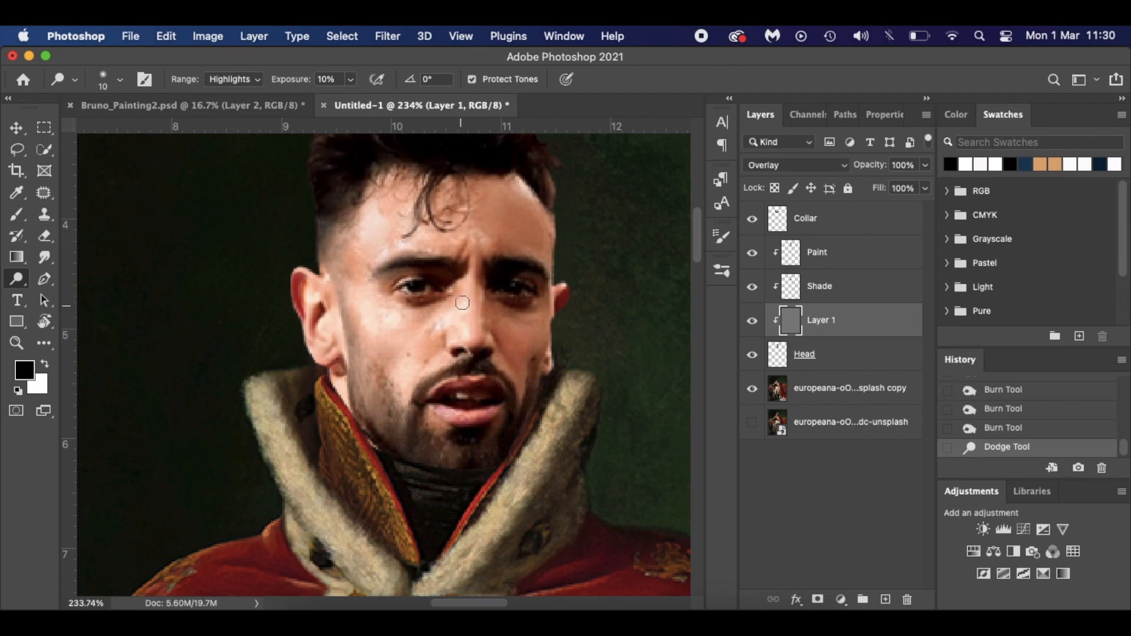
mouse_move(471, 288)
mouse_down()
mouse_move(471, 346)
mouse_move(462, 309)
mouse_move(405, 365)
mouse_move(386, 358)
mouse_up()
click(324, 316)
- Lighten the broader forehead highlights with the Dodge Tool enlarged to size 25, and check the whole painting
key(bracketright)
key(bracketright)
key(bracketright)
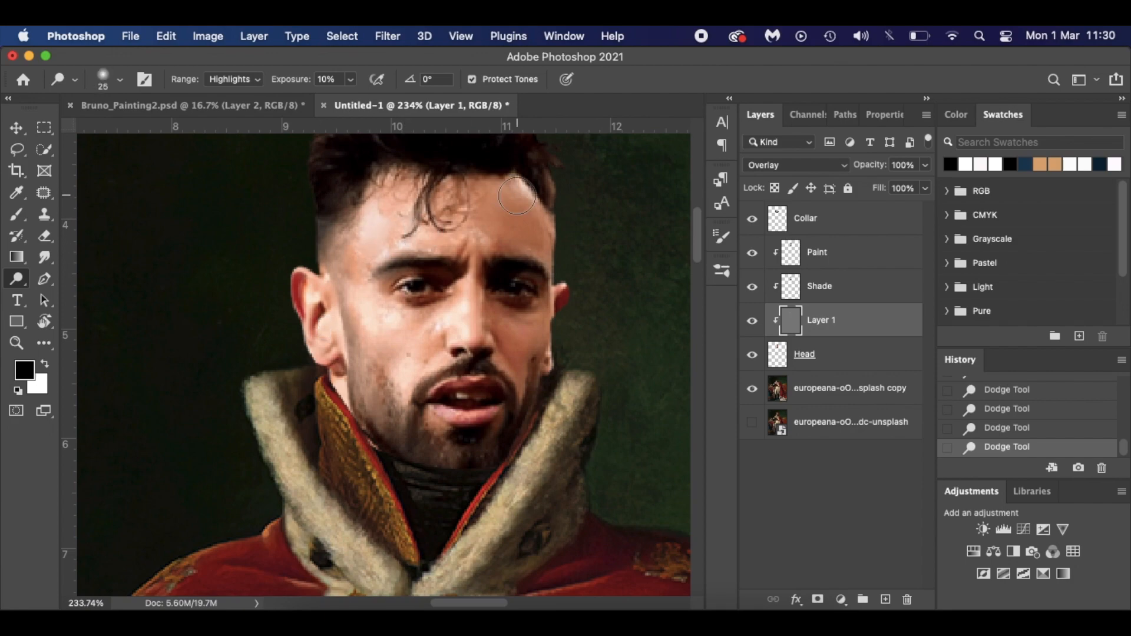
key(super+0)
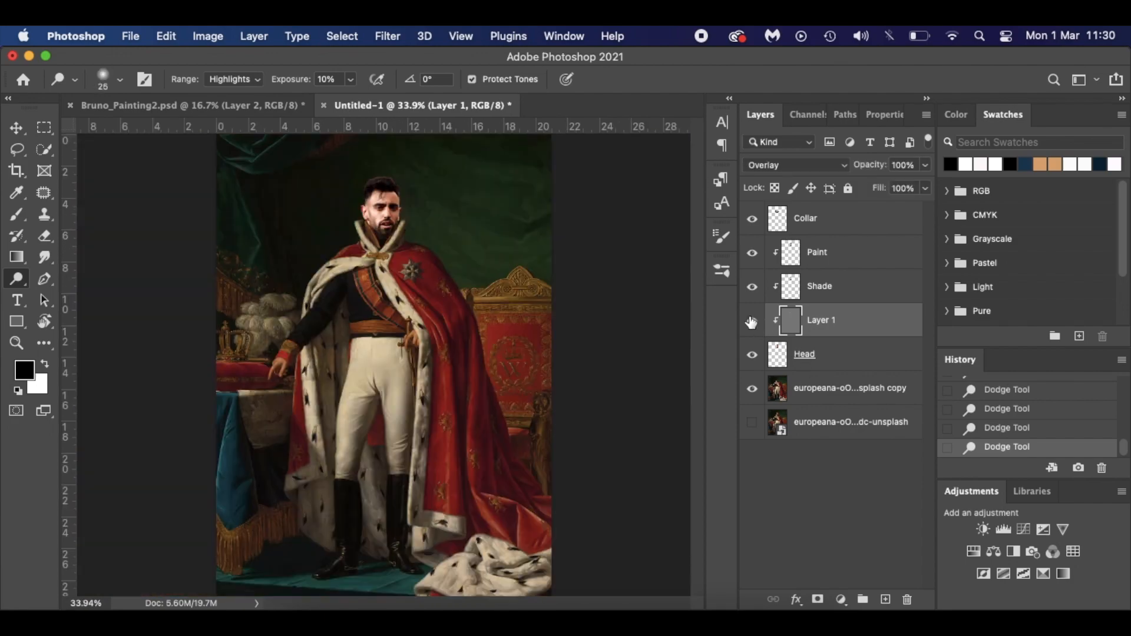
- Add a Color Balance adjustment layer directly above the Paint layer and clip it to the head group
key(super+plus)
key(super+plus)
key(super+plus)
scroll(420, 202, up, 10)
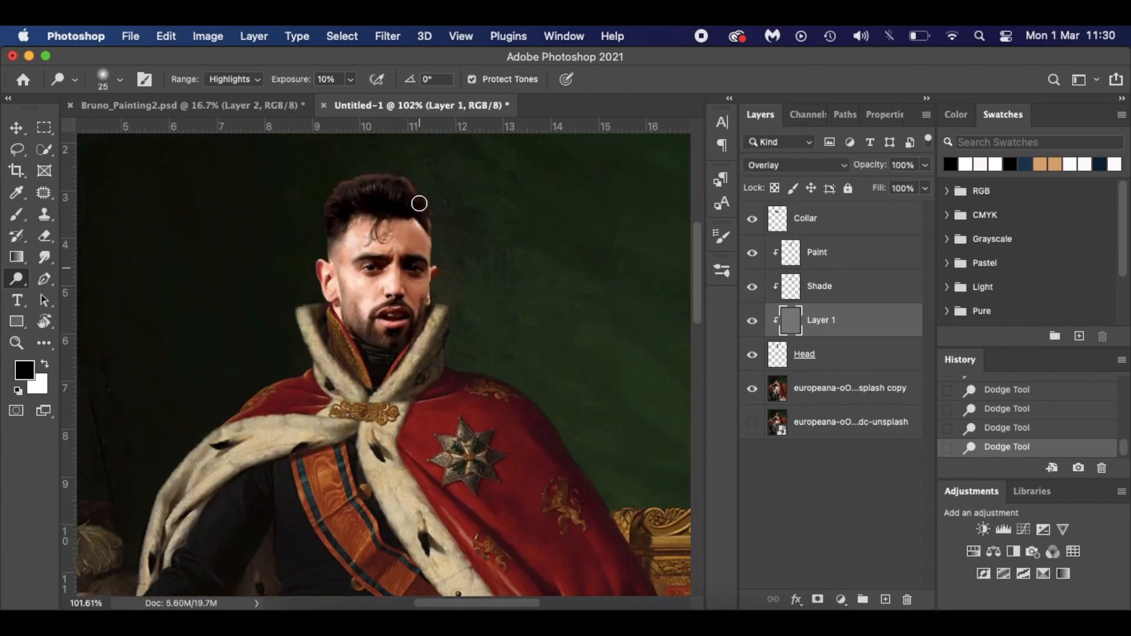
click(863, 362)
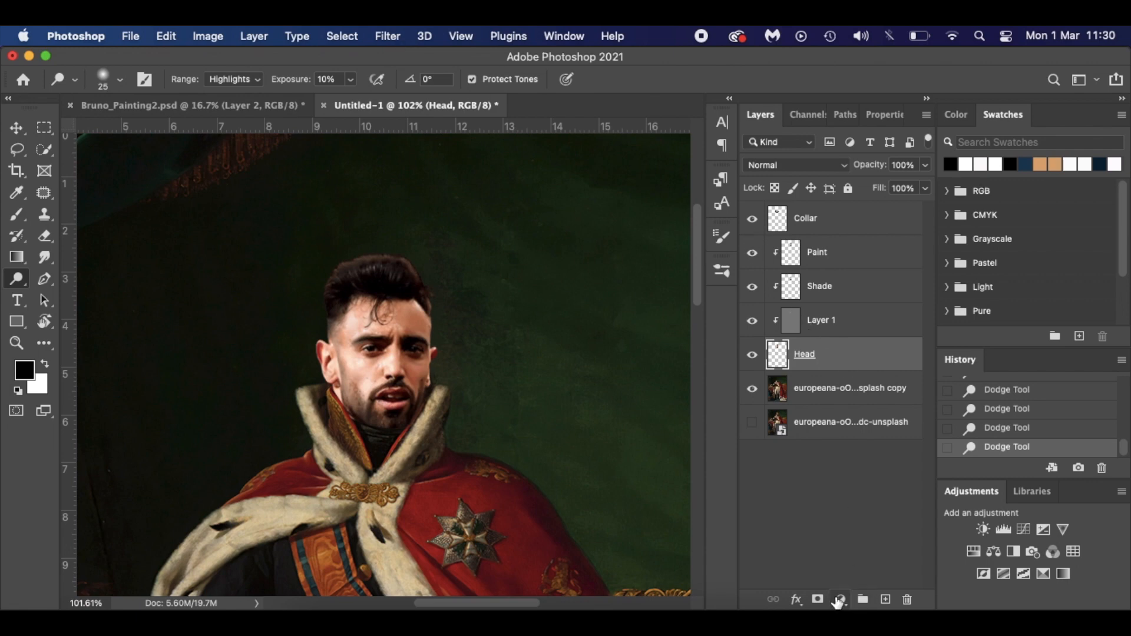
click(855, 259)
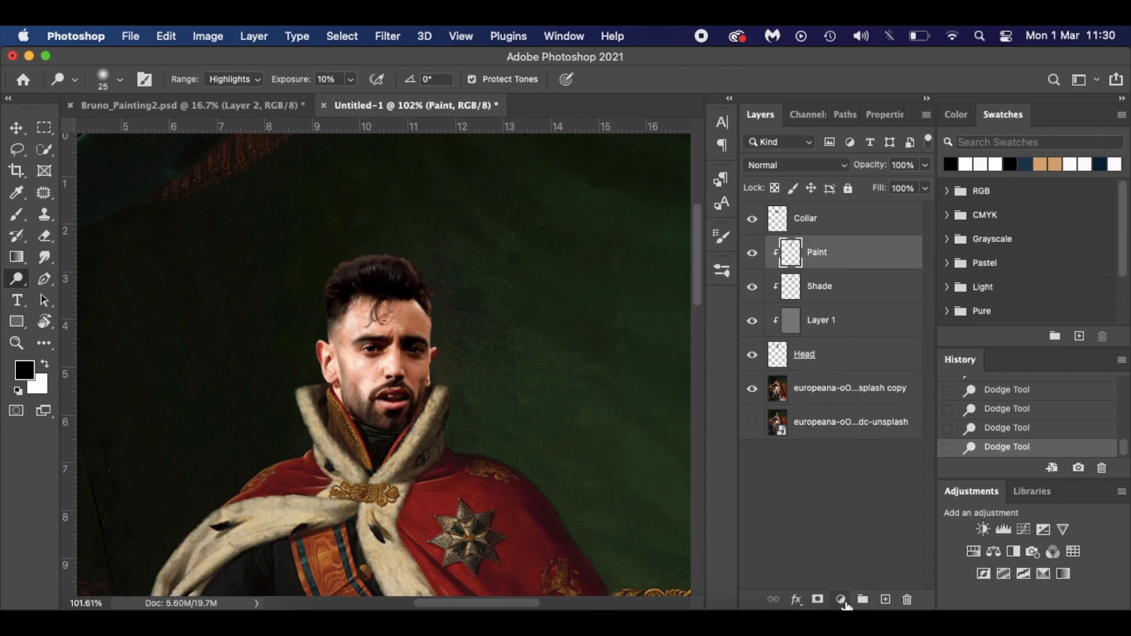
click(843, 601)
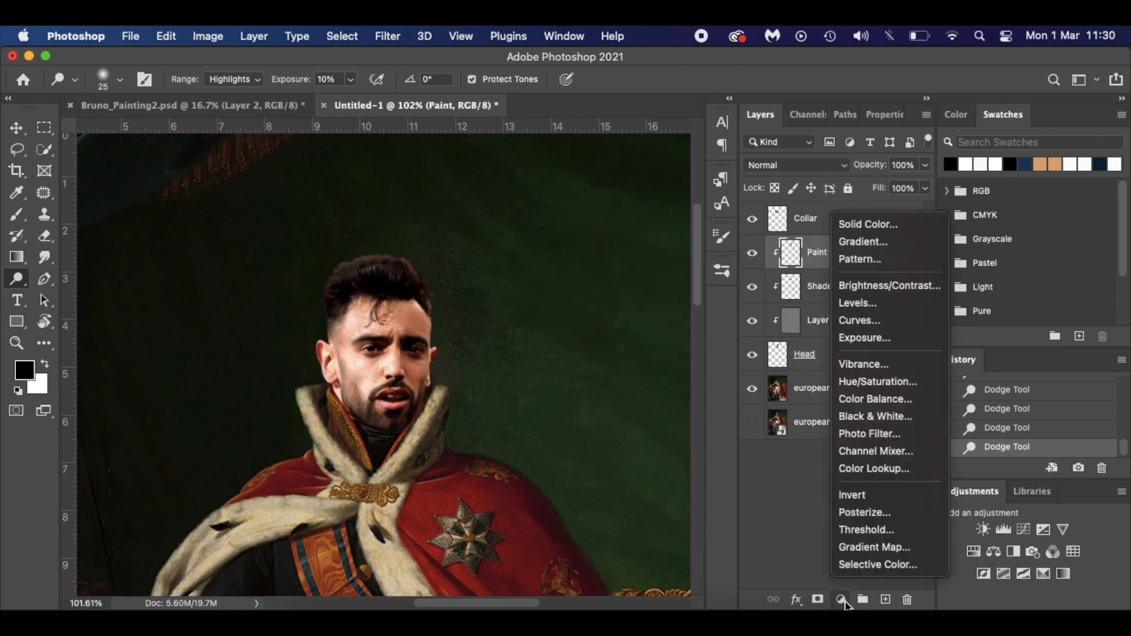
click(884, 399)
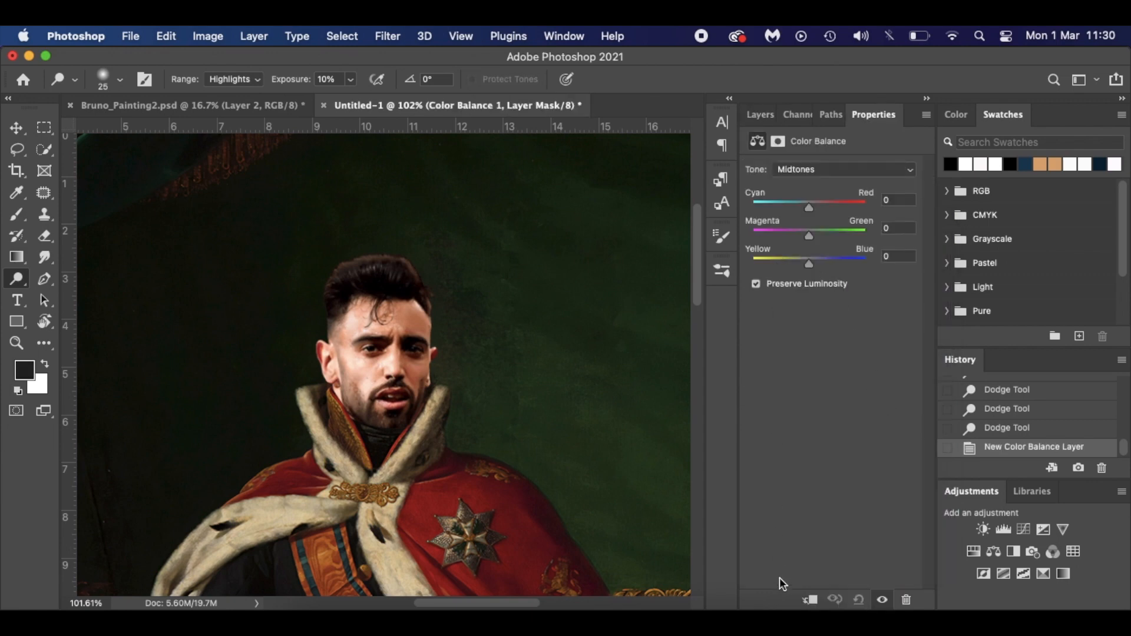
click(810, 601)
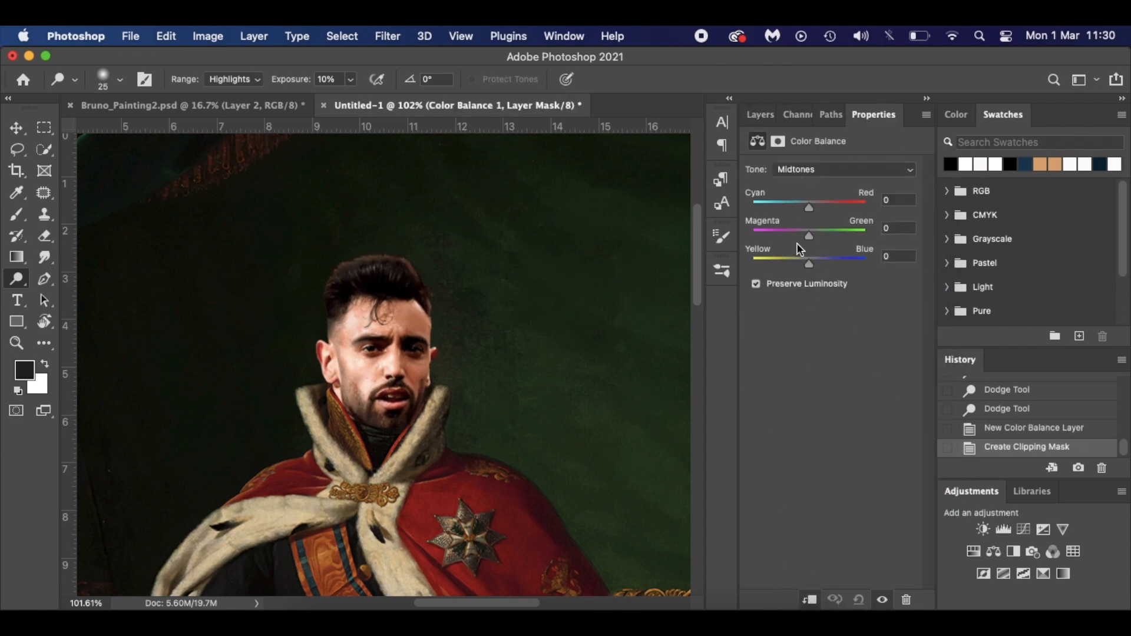
- Set the Color Balance midtones to +3 on Cyan–Red and -10 on Yellow–Blue, comparing the face with the painted hands
scroll(404, 425, down, 10)
scroll(404, 425, left, 4)
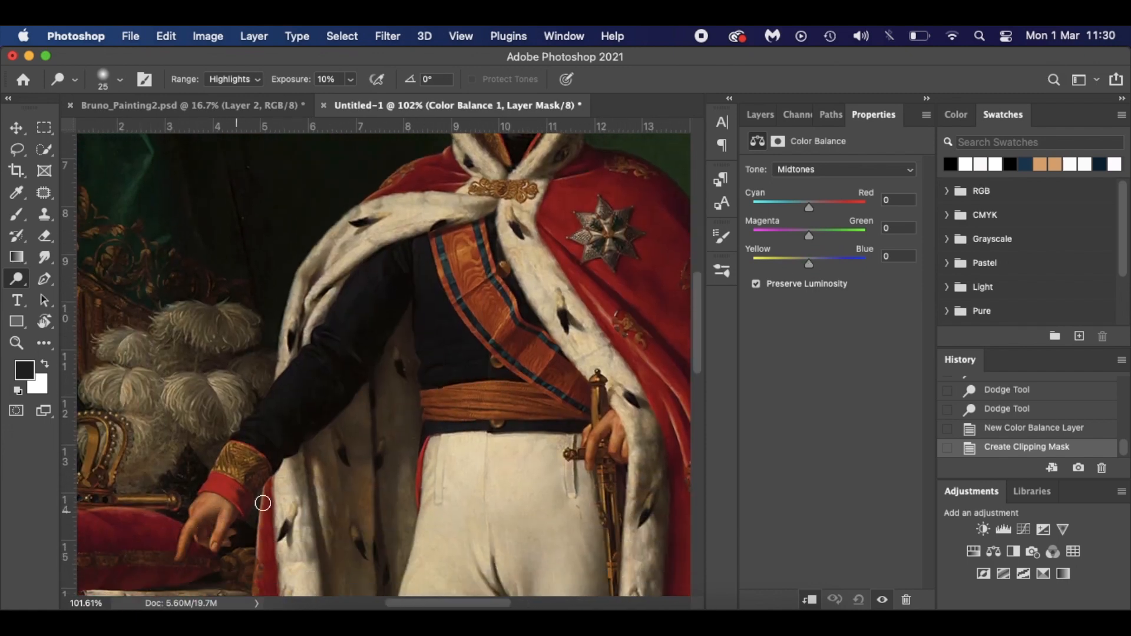
scroll(480, 469, up, 10)
scroll(480, 469, right, 4)
scroll(480, 469, up, 2)
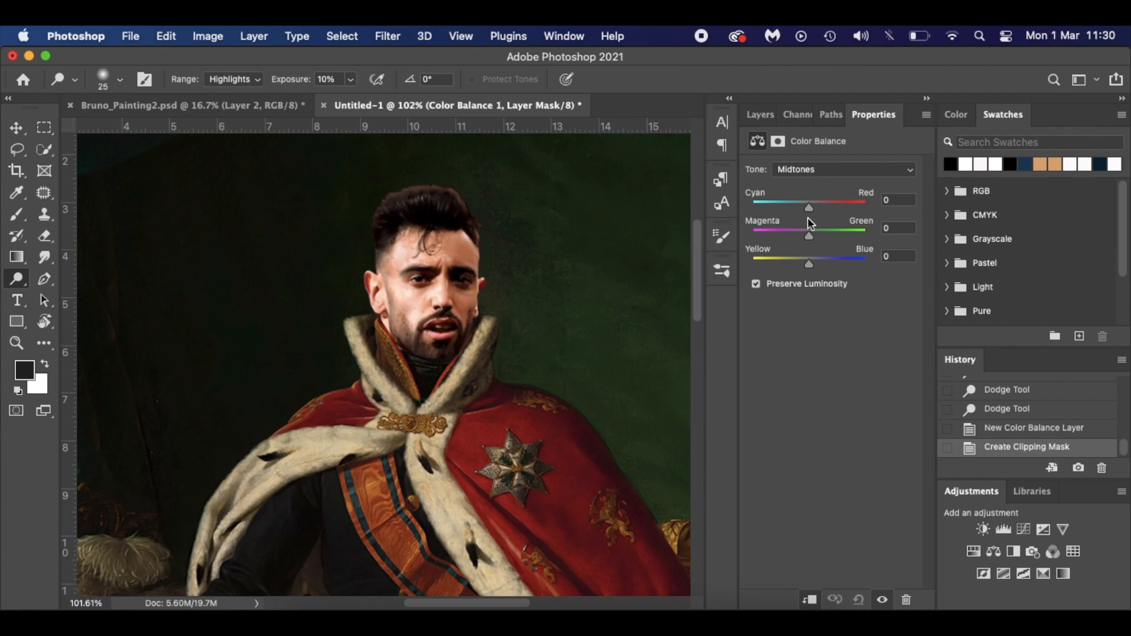
drag(809, 264, 808, 264)
drag(804, 264, 803, 264)
drag(813, 207, 810, 208)
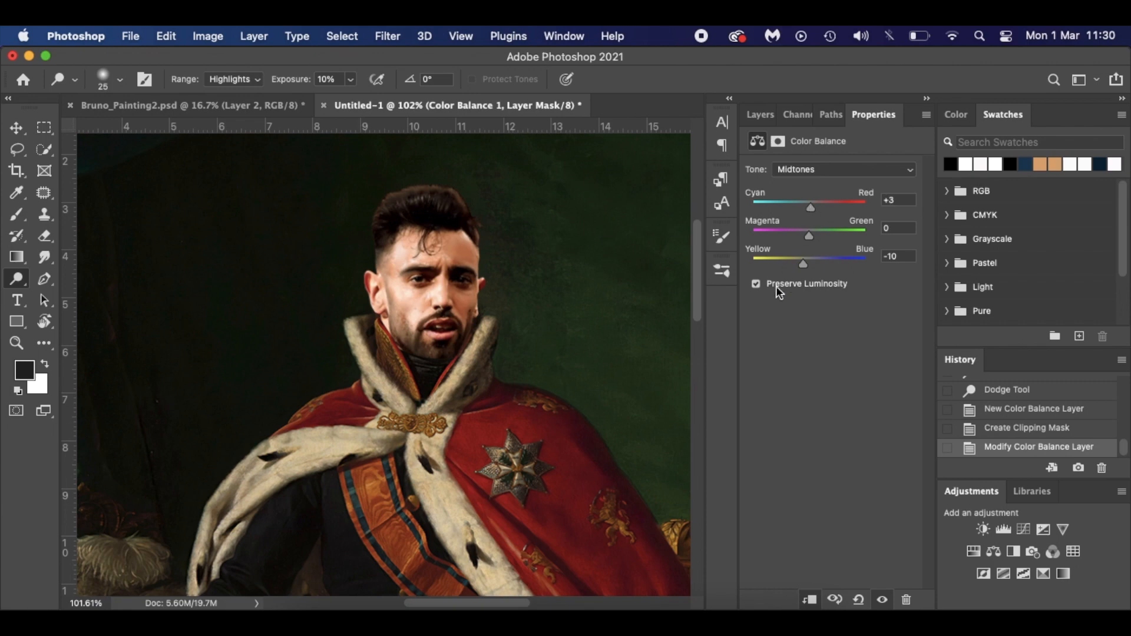
- Set the Color Balance shadows to +6 on Cyan–Red and -4 on Yellow–Blue
scroll(518, 460, down, 5)
scroll(518, 460, up, 5)
scroll(517, 460, down, 4)
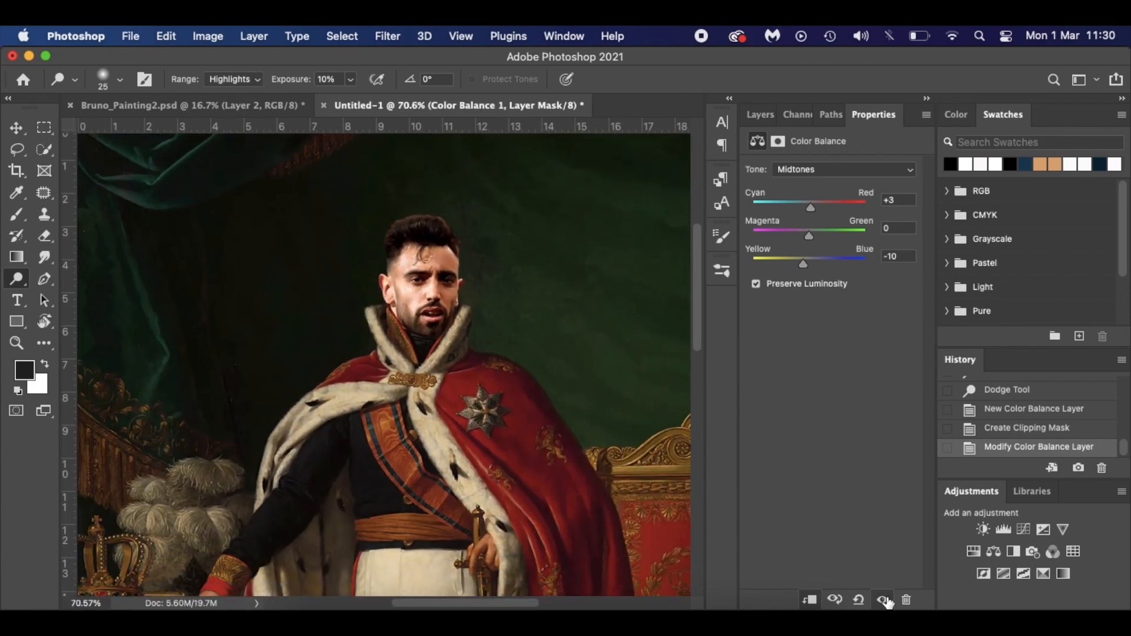
scroll(495, 354, up, 5)
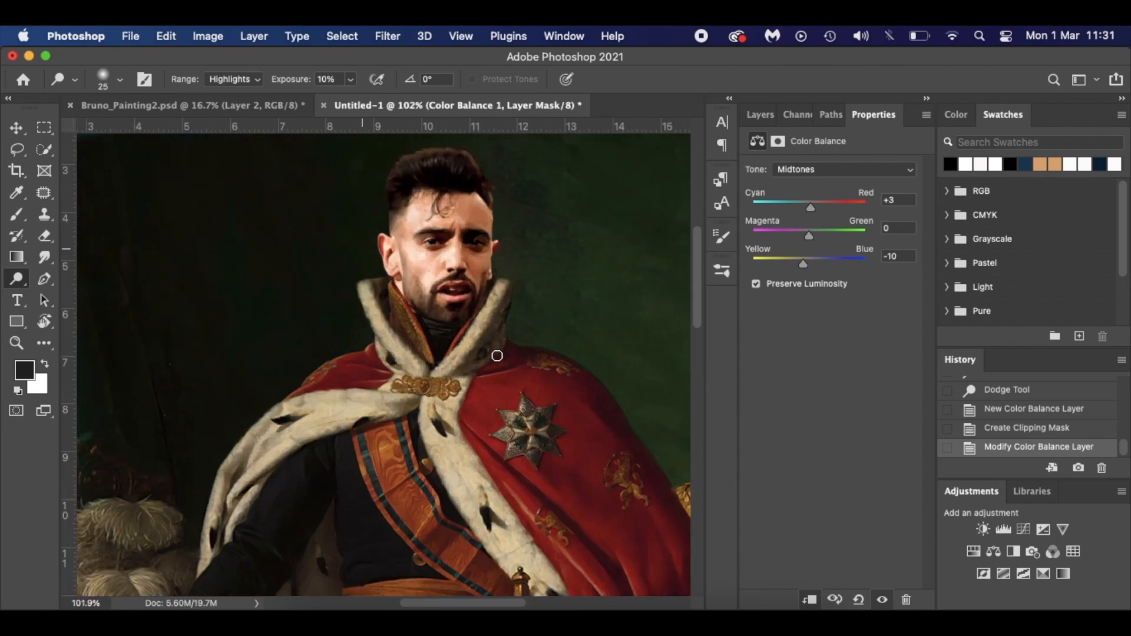
click(831, 169)
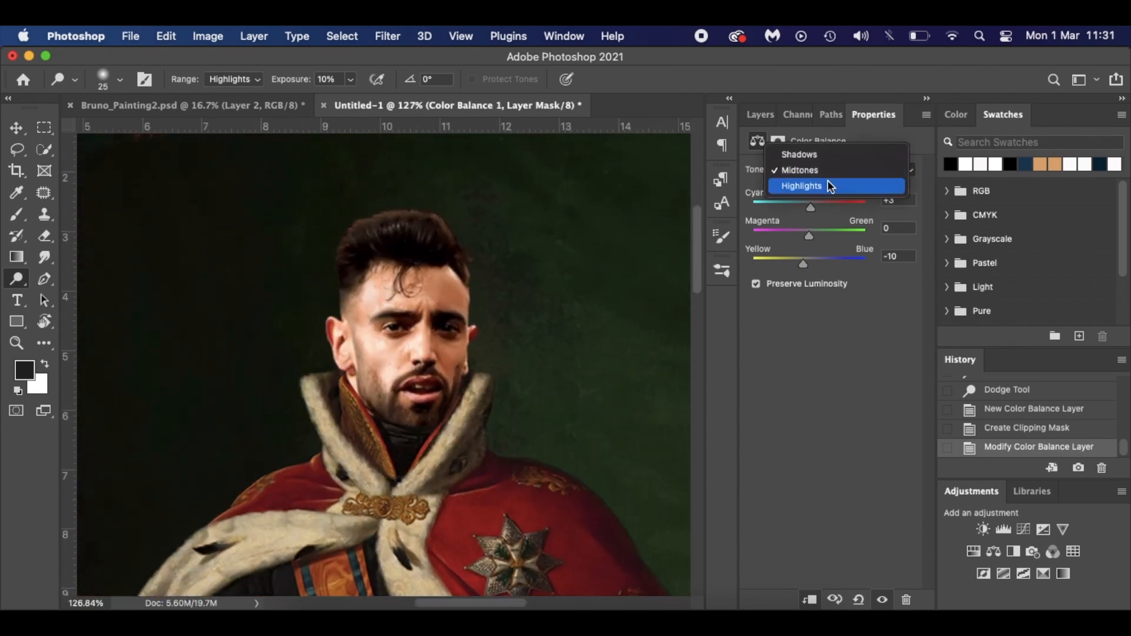
click(821, 155)
click(808, 263)
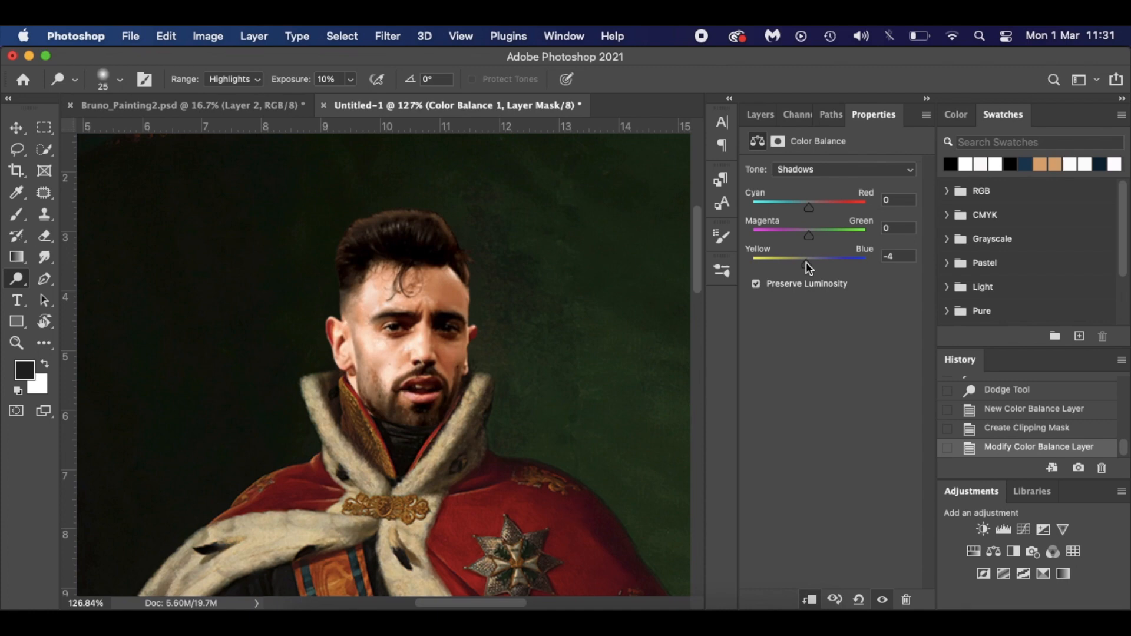
drag(807, 263, 806, 257)
click(811, 207)
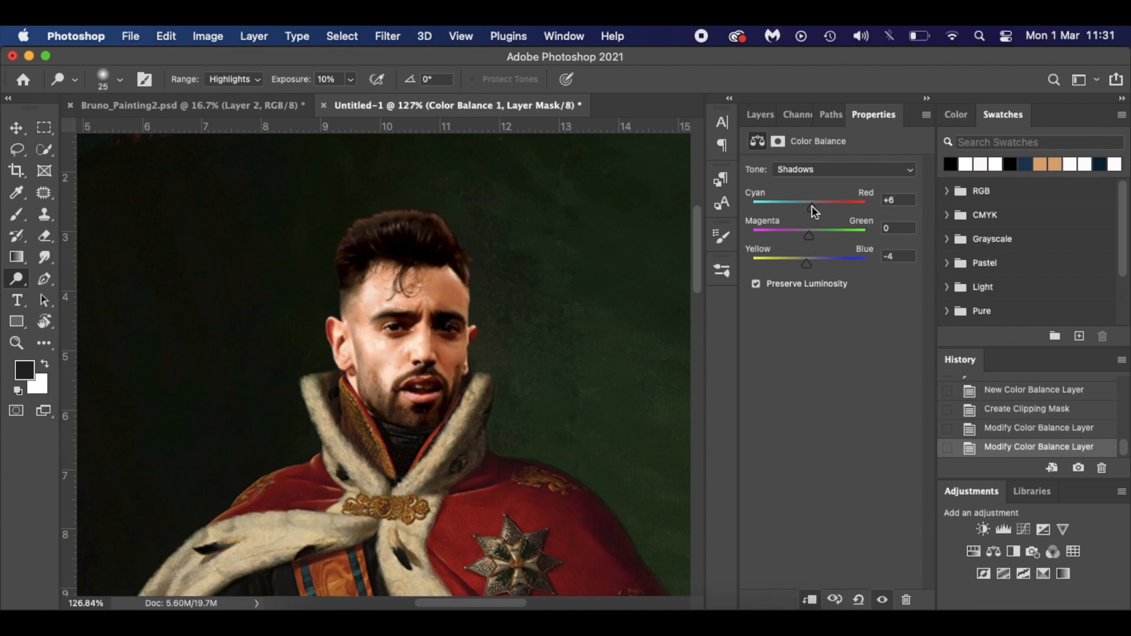
- Set the Color Balance highlights to -6 on Yellow–Blue and check the skin tone against the rest of the painting
click(795, 171)
click(805, 200)
click(808, 264)
drag(807, 265, 805, 264)
scroll(591, 324, down, 3)
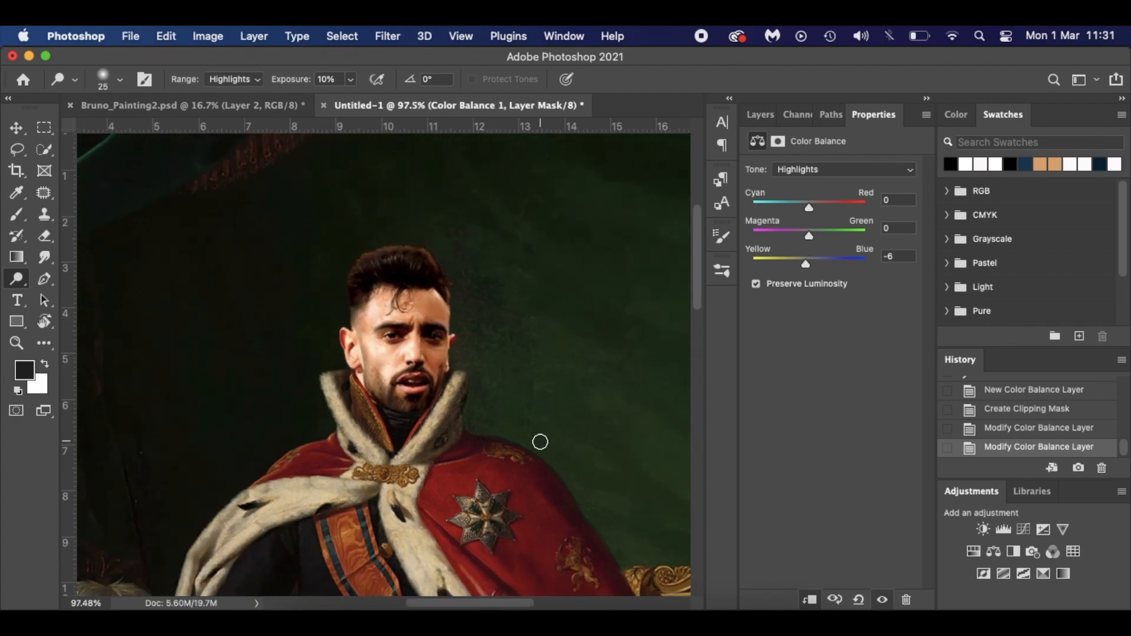
scroll(538, 442, down, 5)
scroll(540, 442, up, 2)
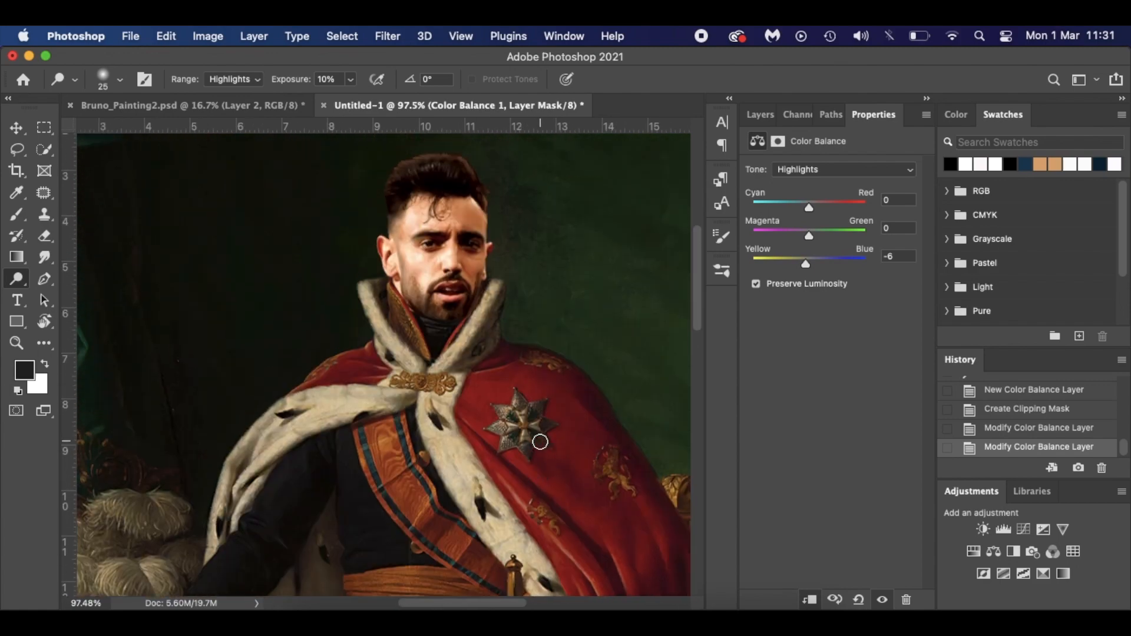
scroll(541, 442, down, 3)
scroll(541, 442, up, 4)
scroll(540, 442, up, 1)
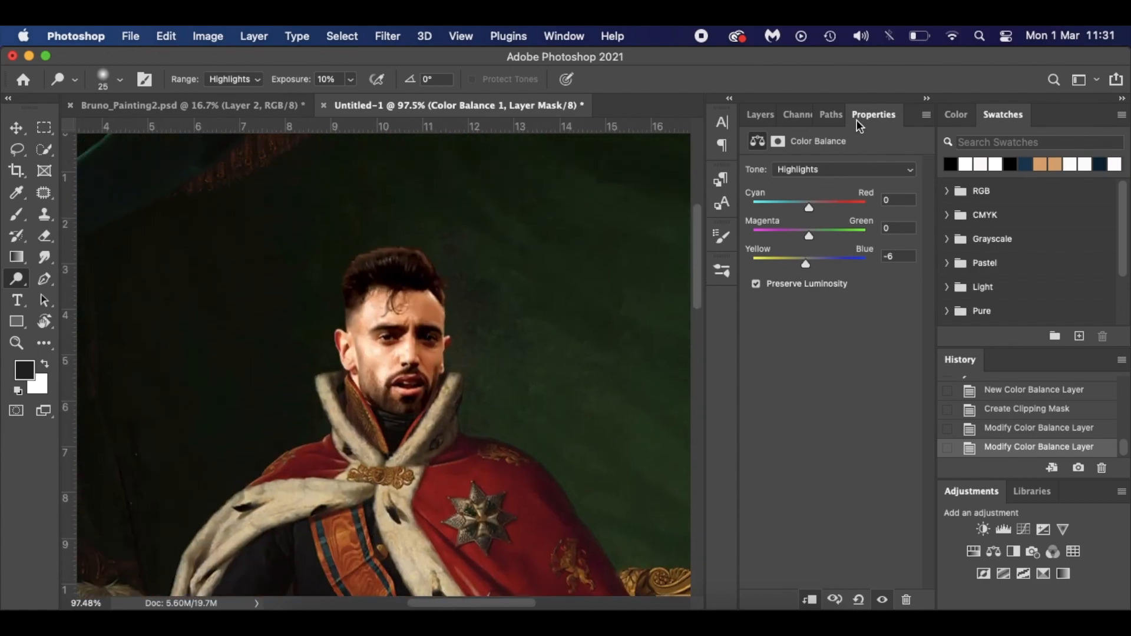
- Apply the Add Noise filter to the Head layer with a 3% amount, Gaussian distribution and Monochromatic enabled
click(759, 115)
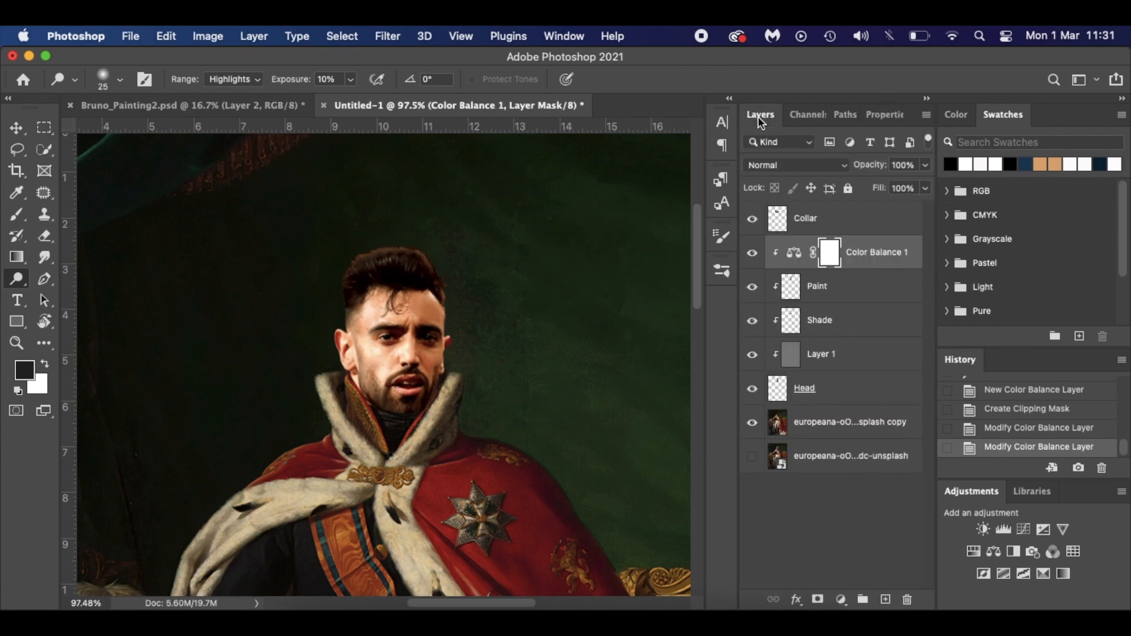
click(854, 395)
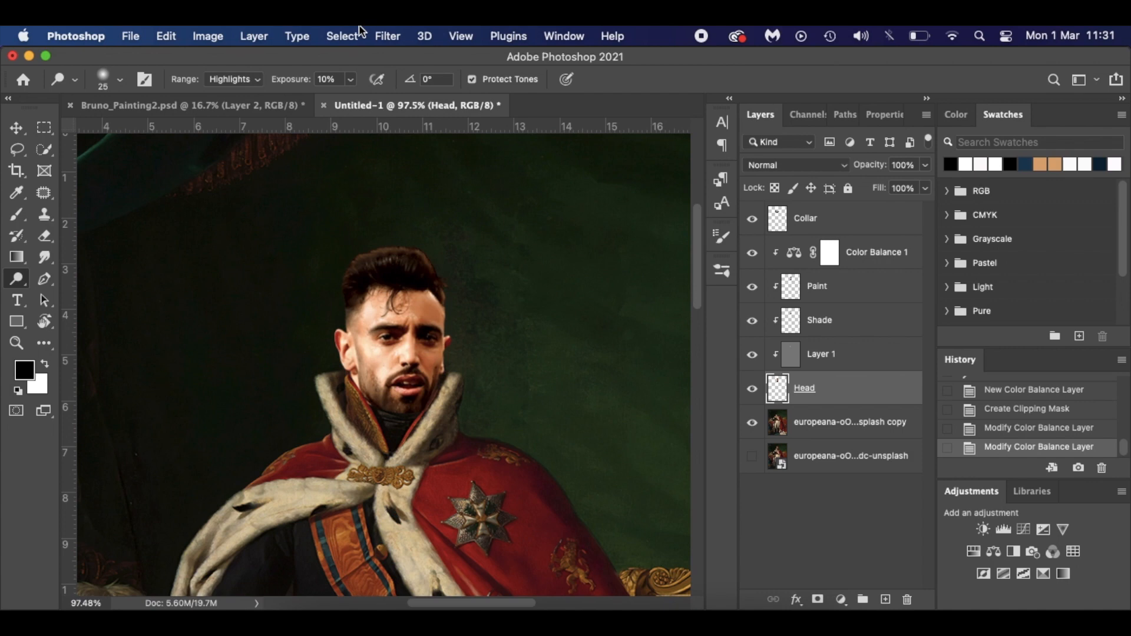
click(385, 31)
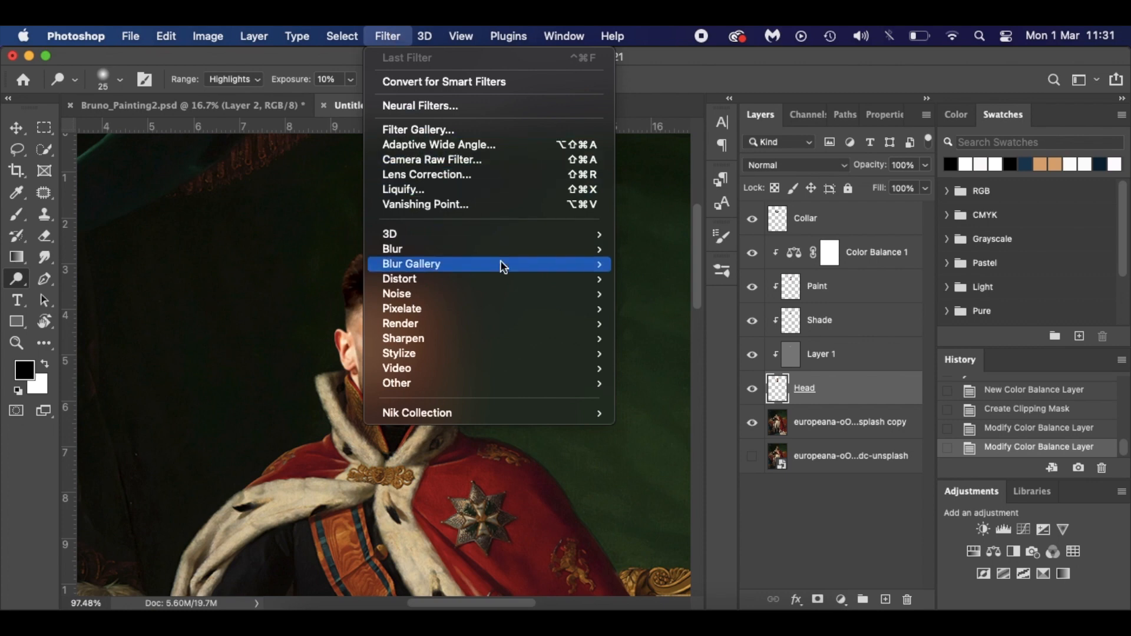
mouse_move(504, 291)
click(655, 291)
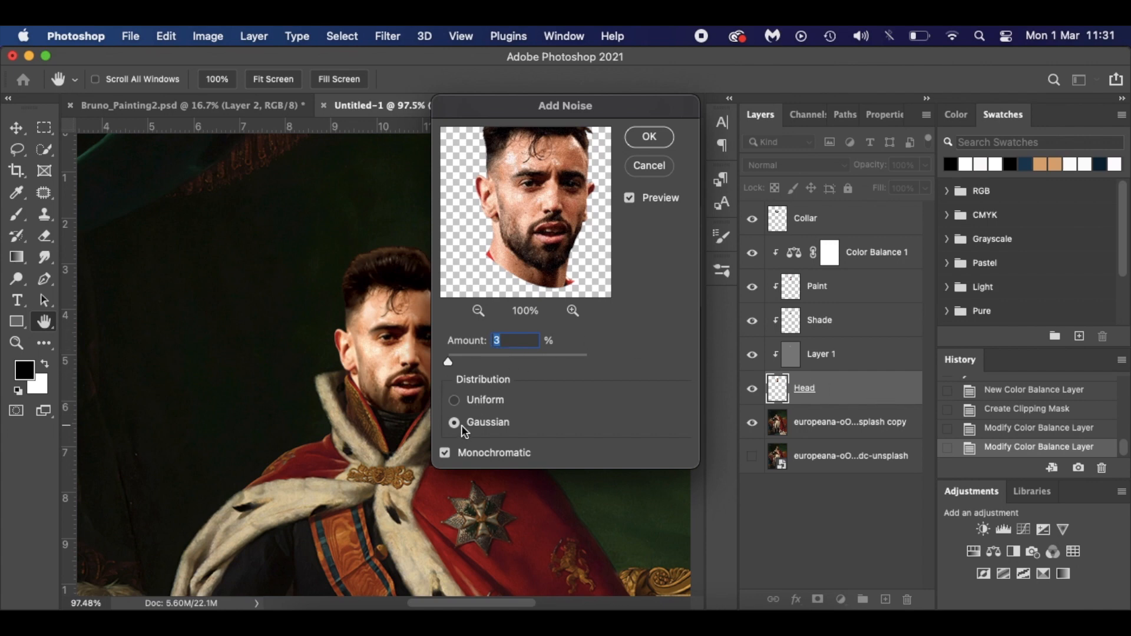
click(651, 140)
key(o)
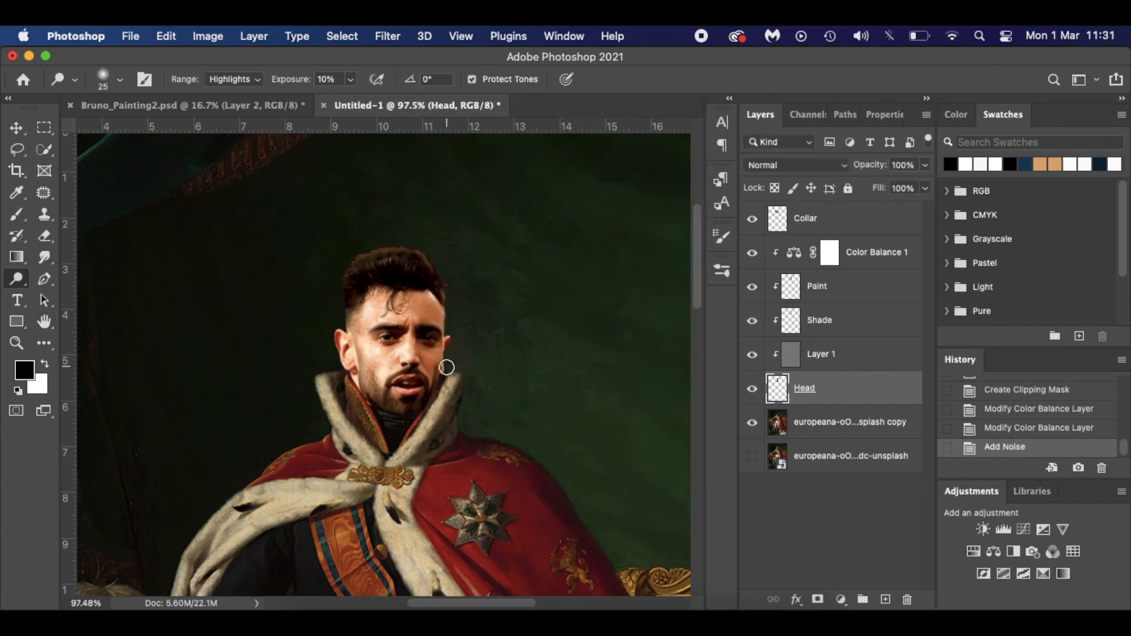
- Lasso the crown on the red cushion in the painting copy layer, remove it with a Content-Aware fill and deselect
scroll(447, 369, down, 5)
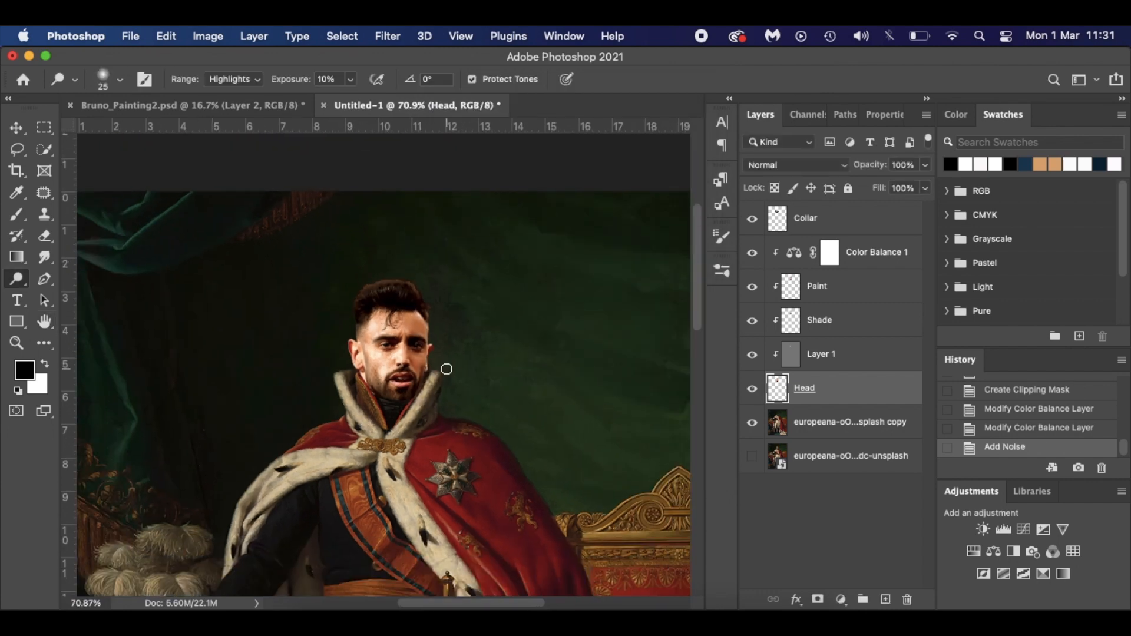
scroll(447, 369, down, 1)
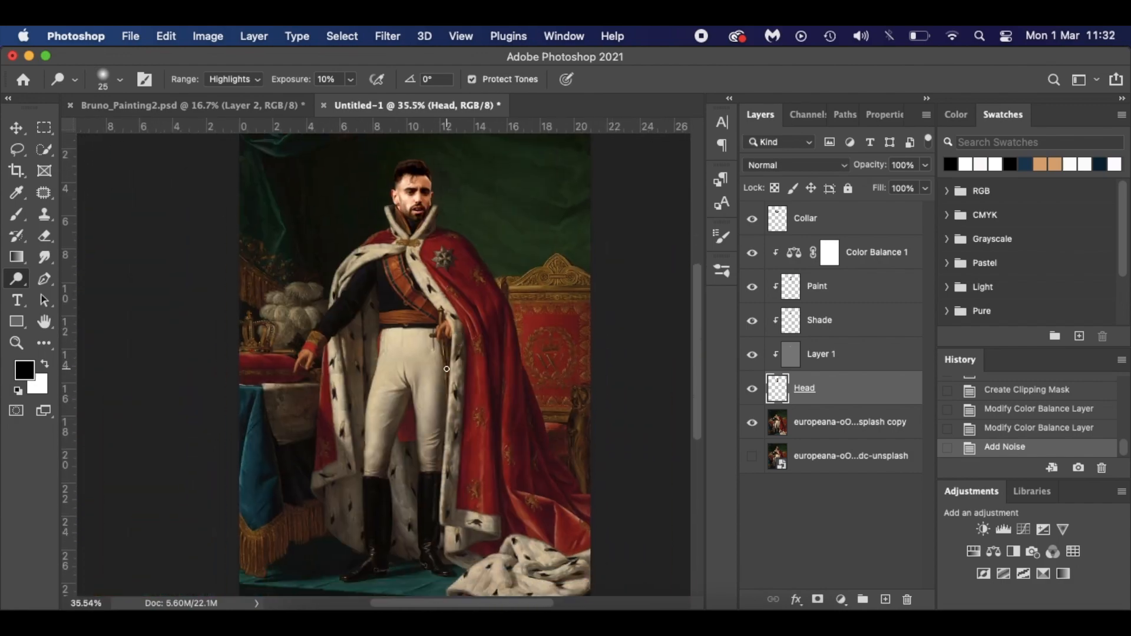
scroll(446, 369, up, 3)
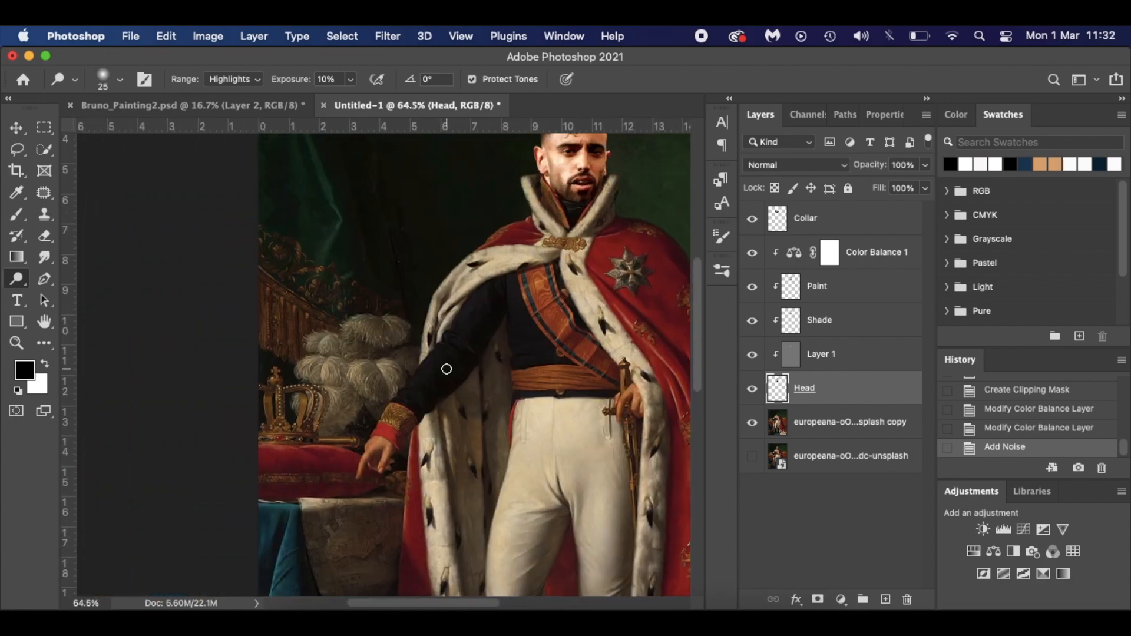
click(855, 439)
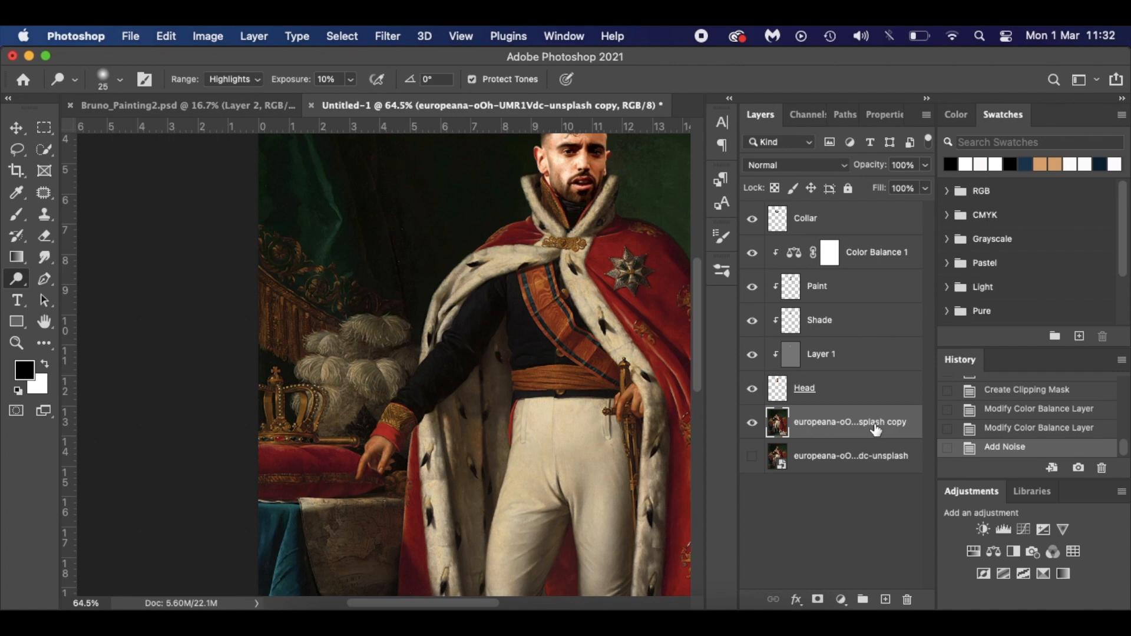
click(17, 150)
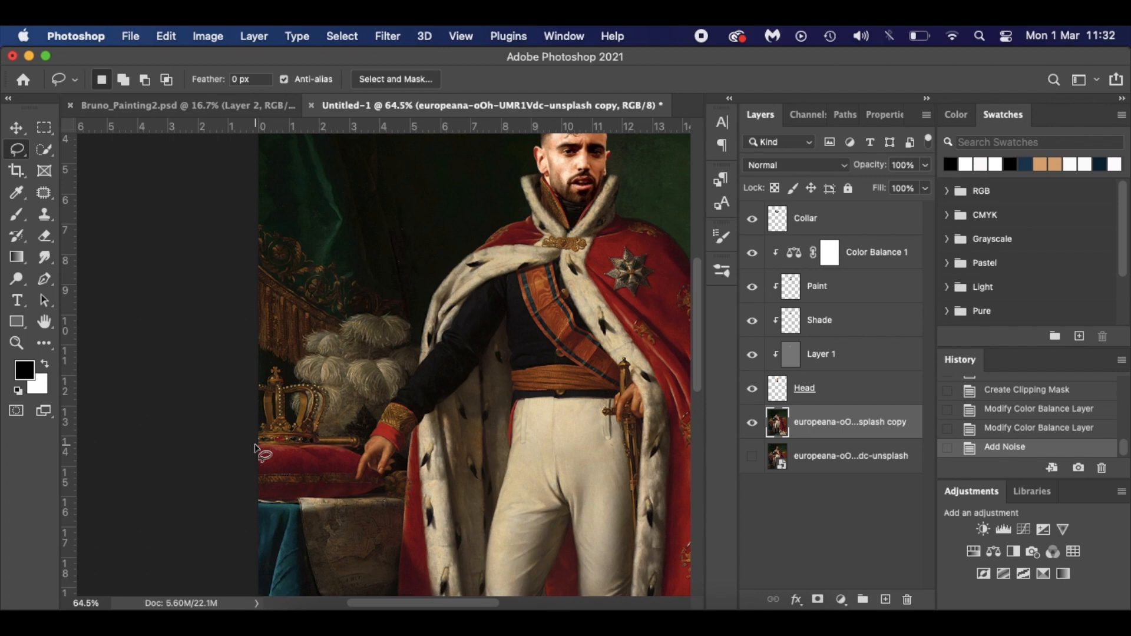
mouse_move(255, 447)
mouse_down()
mouse_move(318, 444)
mouse_move(333, 402)
mouse_move(323, 381)
mouse_move(284, 377)
mouse_move(273, 363)
mouse_move(255, 384)
mouse_move(258, 447)
mouse_up()
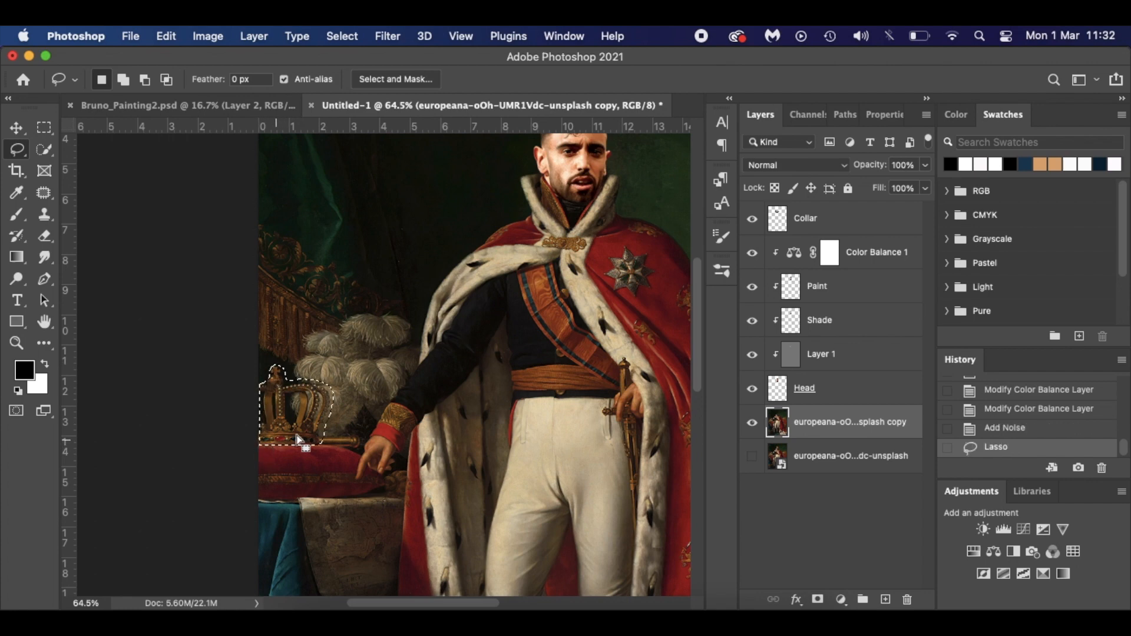
key(shift+BackSpace)
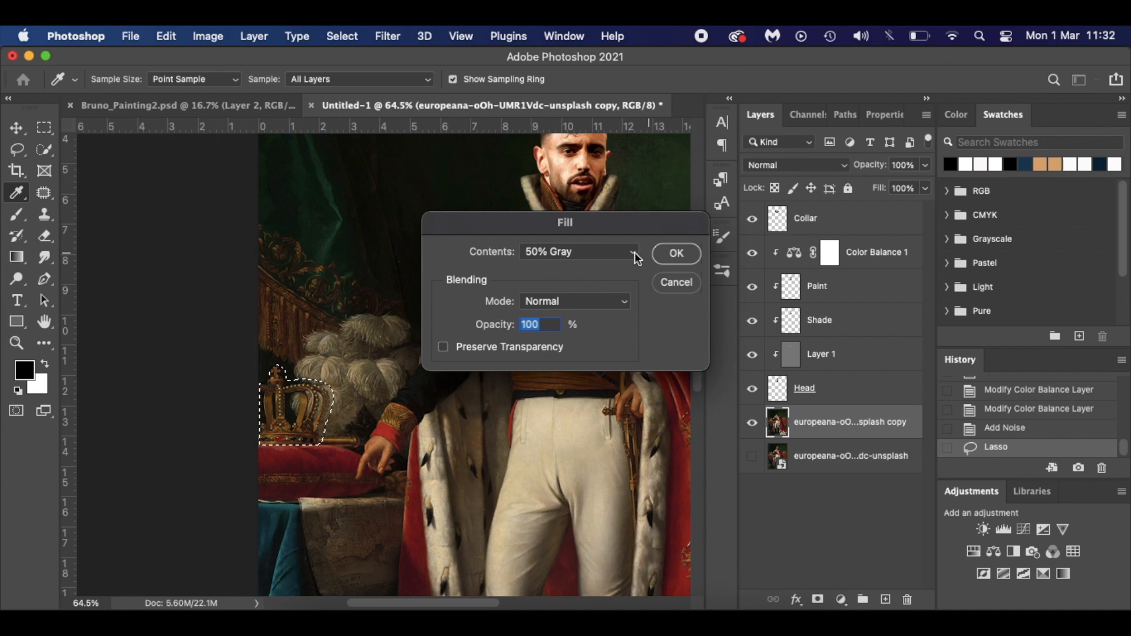
click(619, 252)
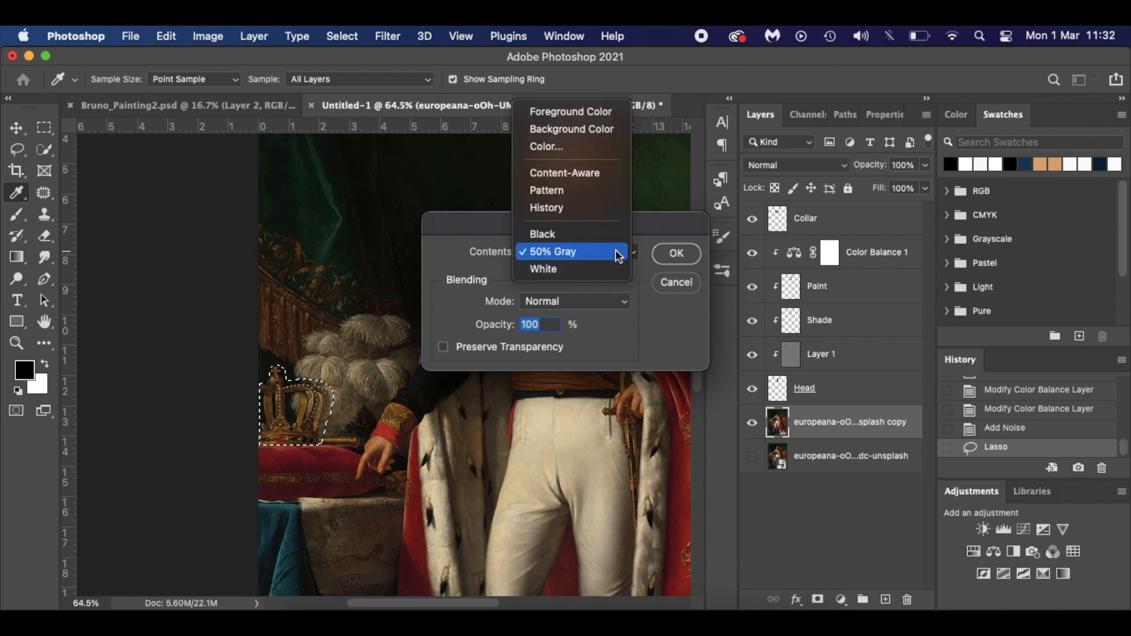
click(619, 174)
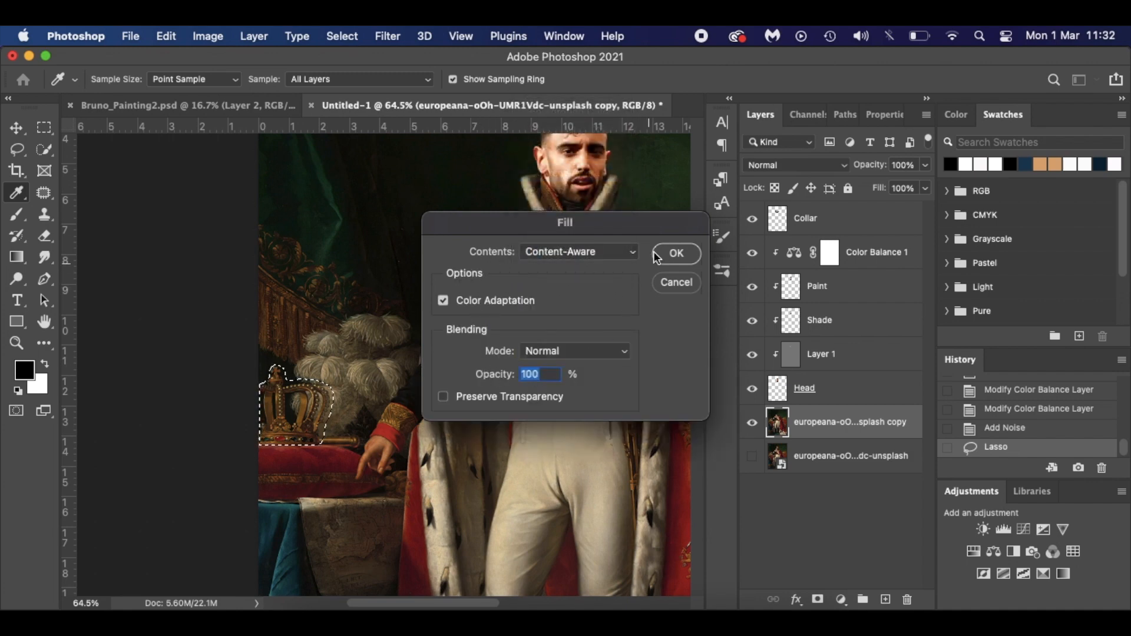
click(677, 254)
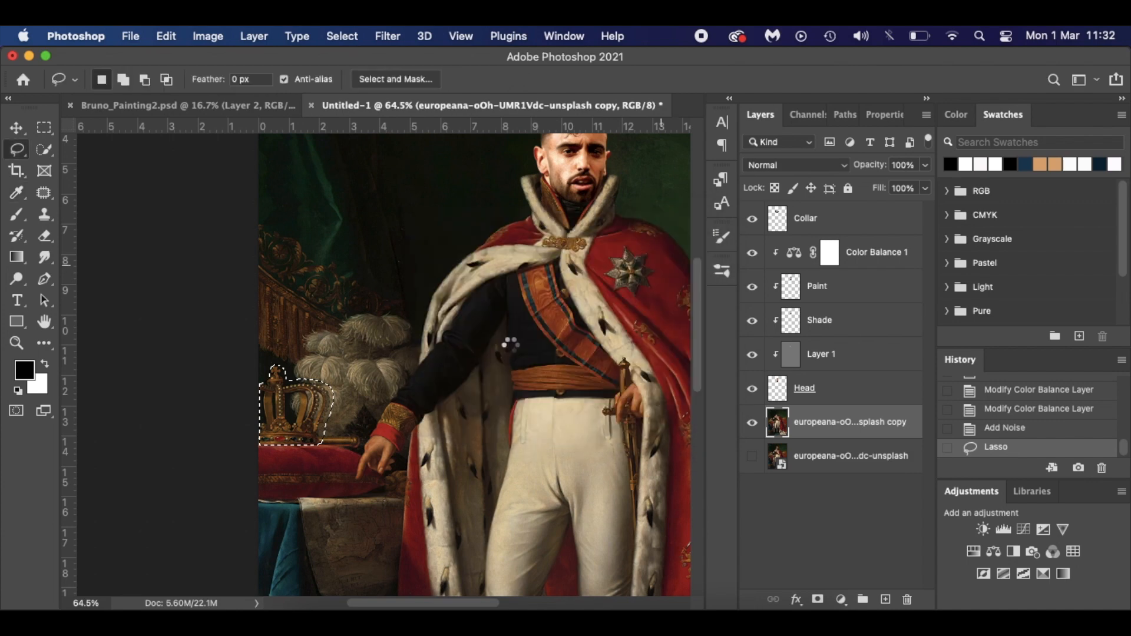
key(super+d)
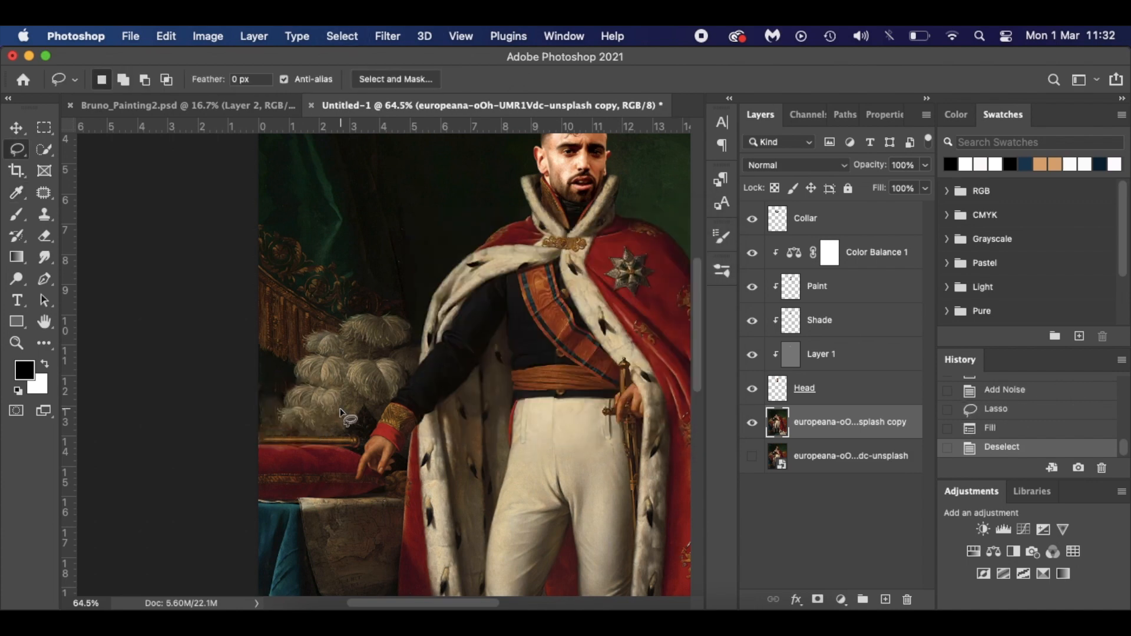
- Place the trophy PNG from the Bruno Edit folder into the painting and position it on the red cushion
click(319, 594)
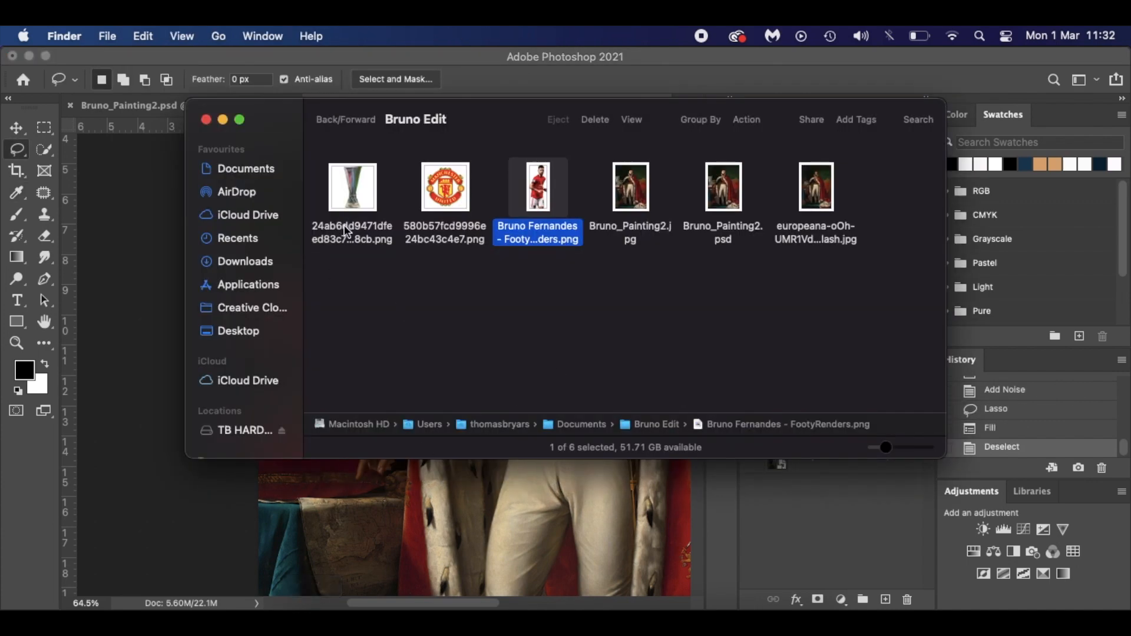
click(365, 205)
drag(365, 205, 319, 480)
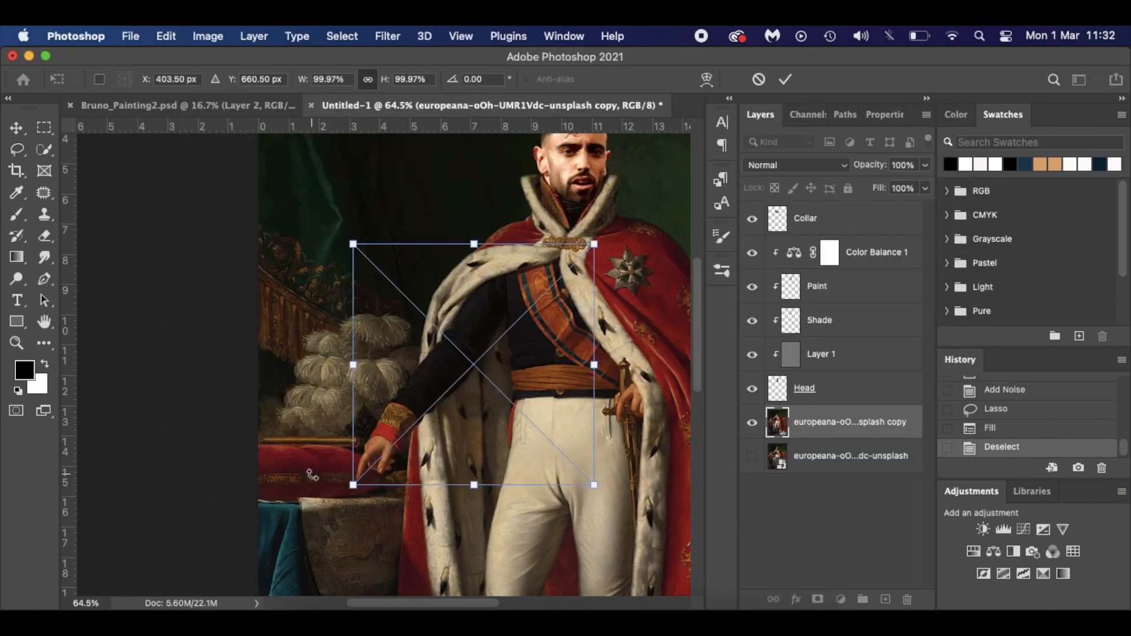
drag(486, 327, 309, 302)
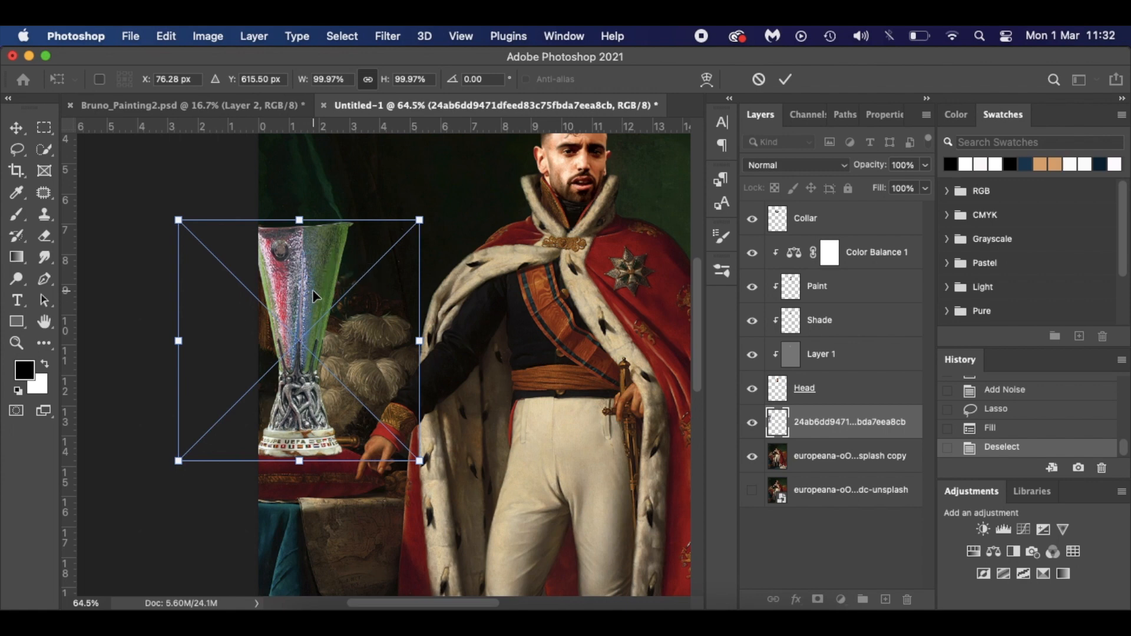
- Nudge the placed trophy horizontally to X 73.94 px and commit the placement
key(Left)
key(Left)
key(Left)
key(Left)
key(Right)
key(Right)
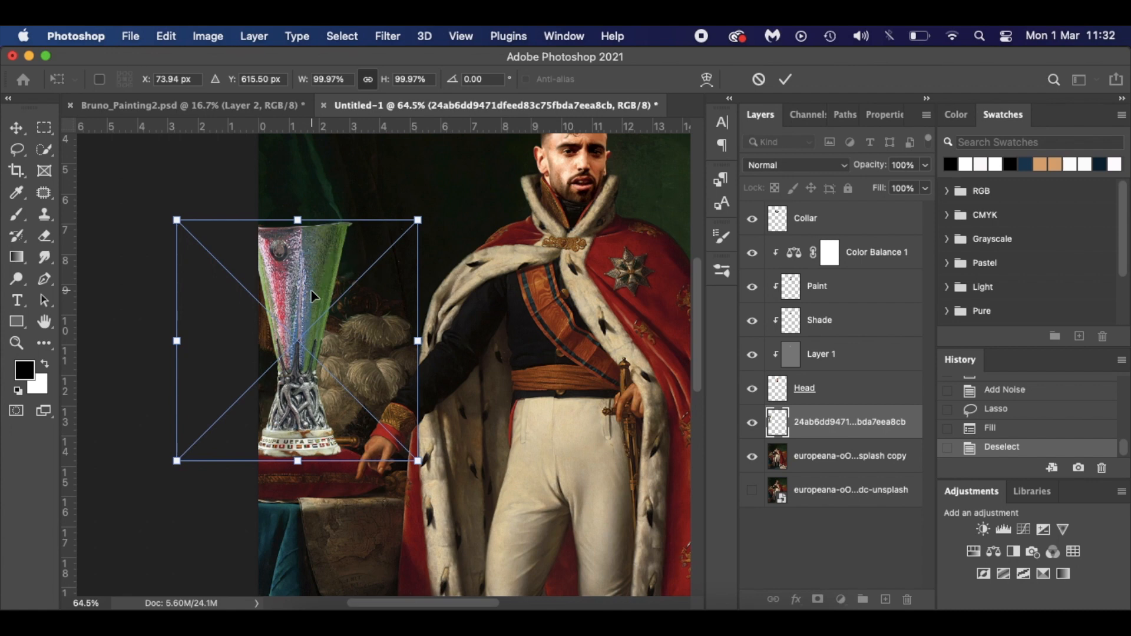
scroll(313, 294, down, 5)
scroll(313, 294, up, 5)
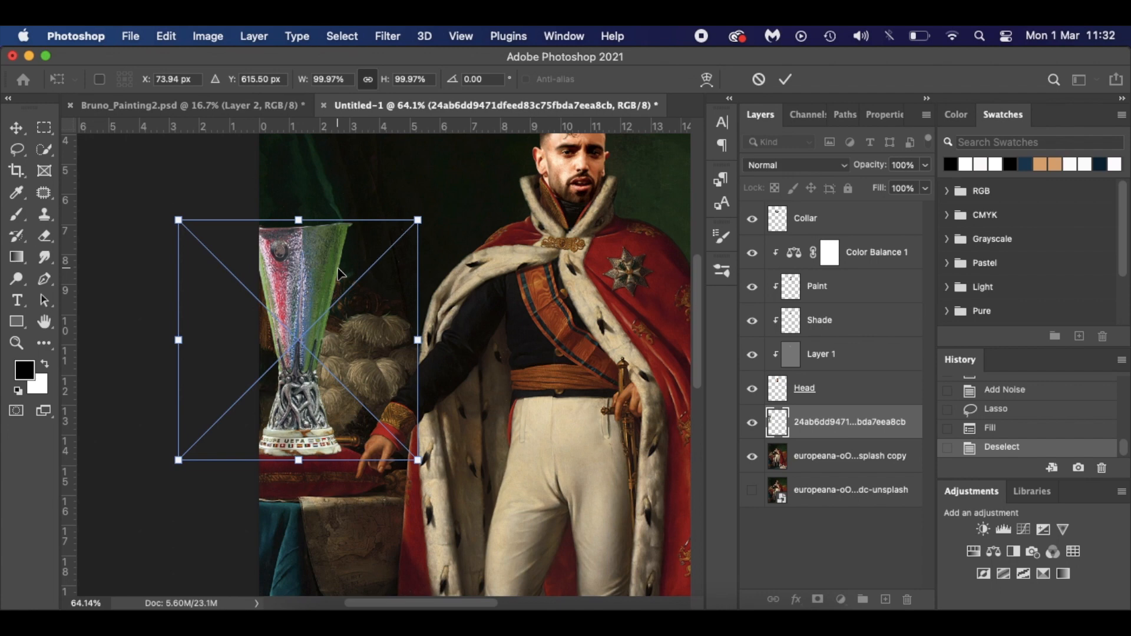
key(Return)
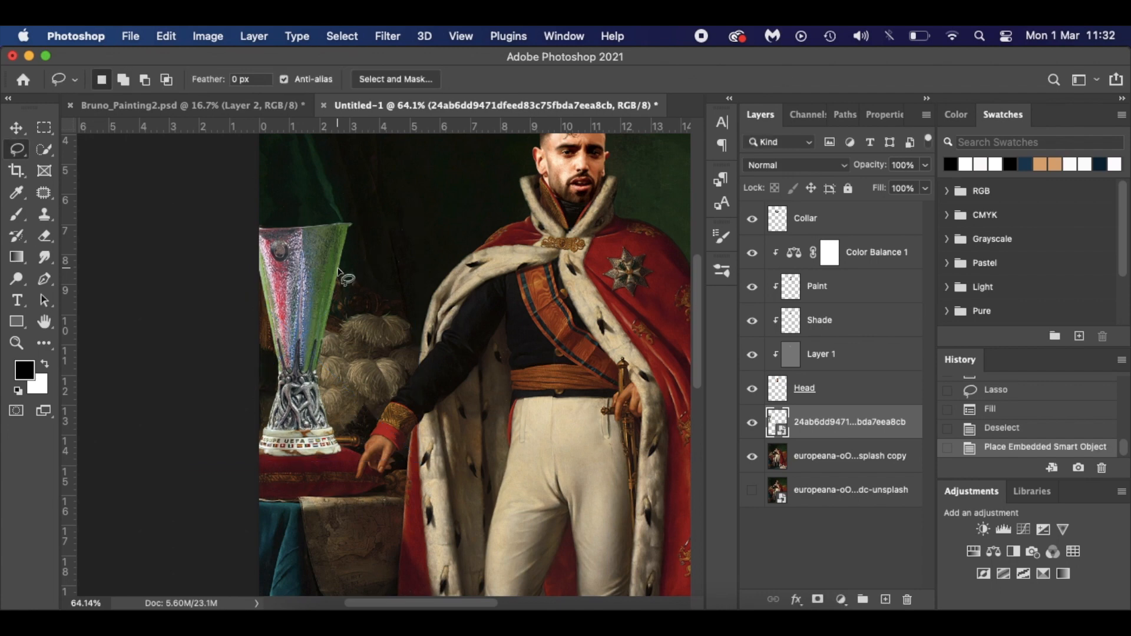
- Rename the placed trophy image's layer to "Trophy"
scroll(338, 269, down, 4)
scroll(338, 269, up, 3)
scroll(337, 269, right, 2)
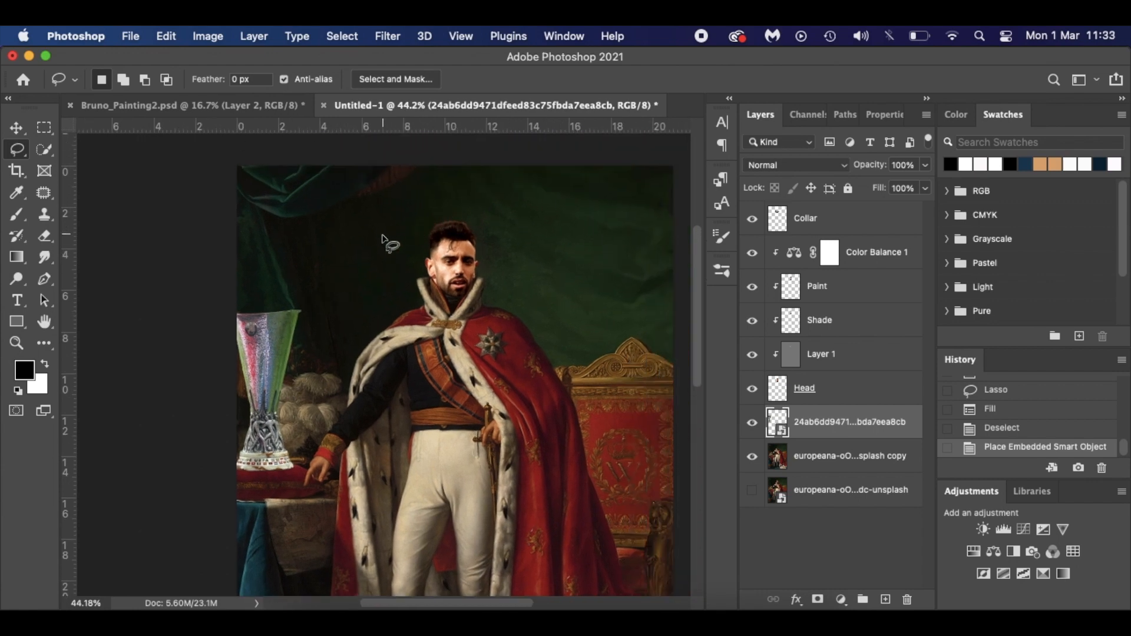
scroll(568, 386, down, 3)
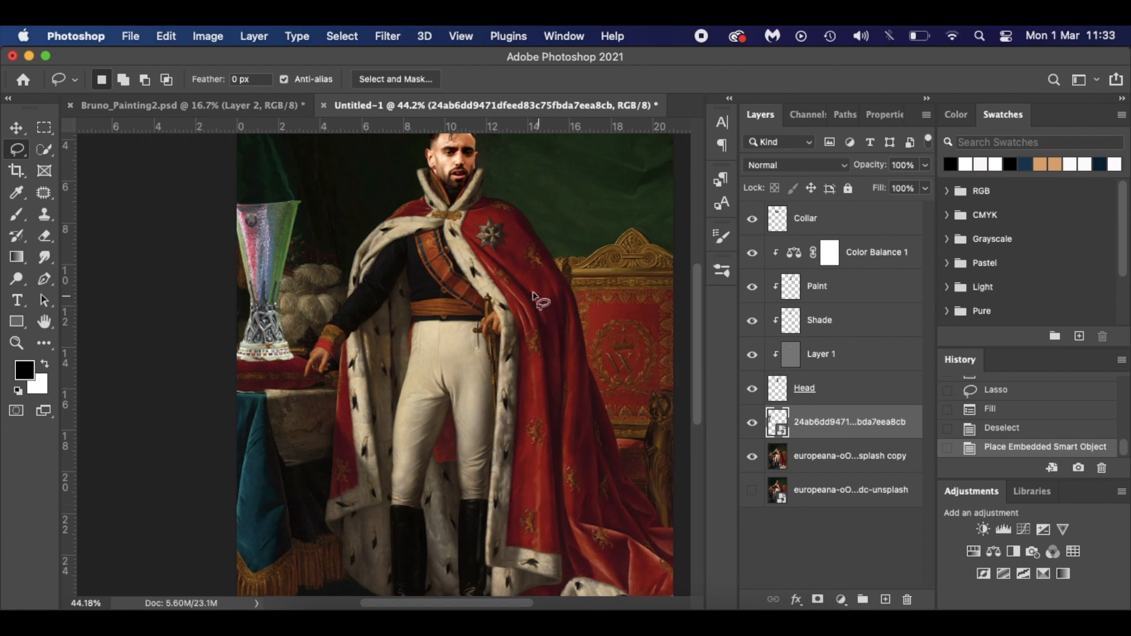
scroll(554, 283, up, 2)
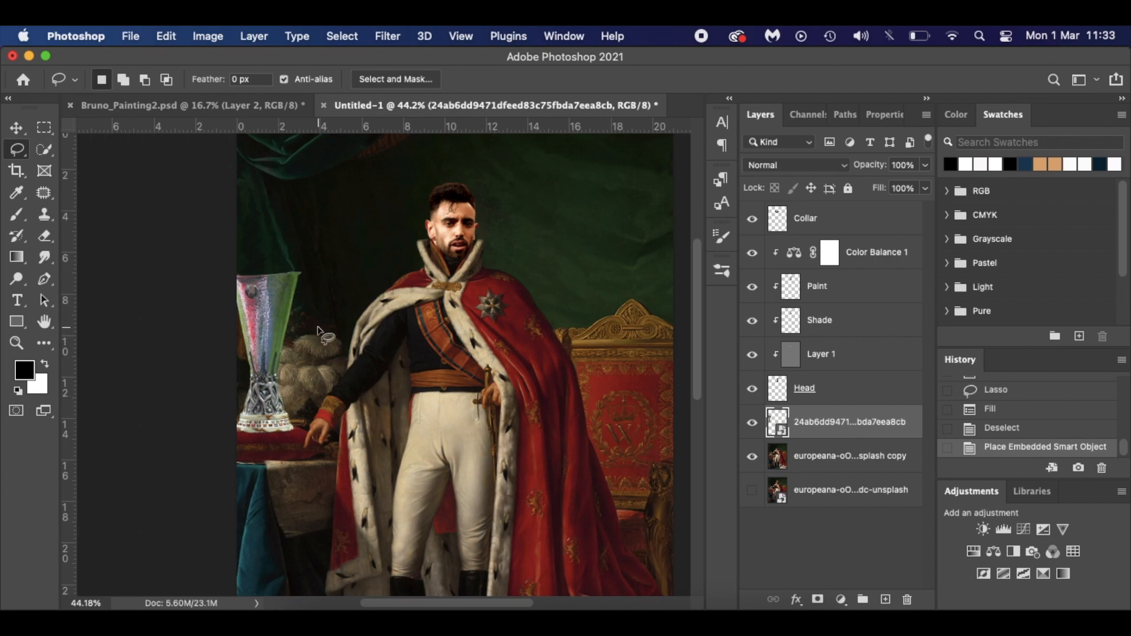
scroll(274, 348, up, 5)
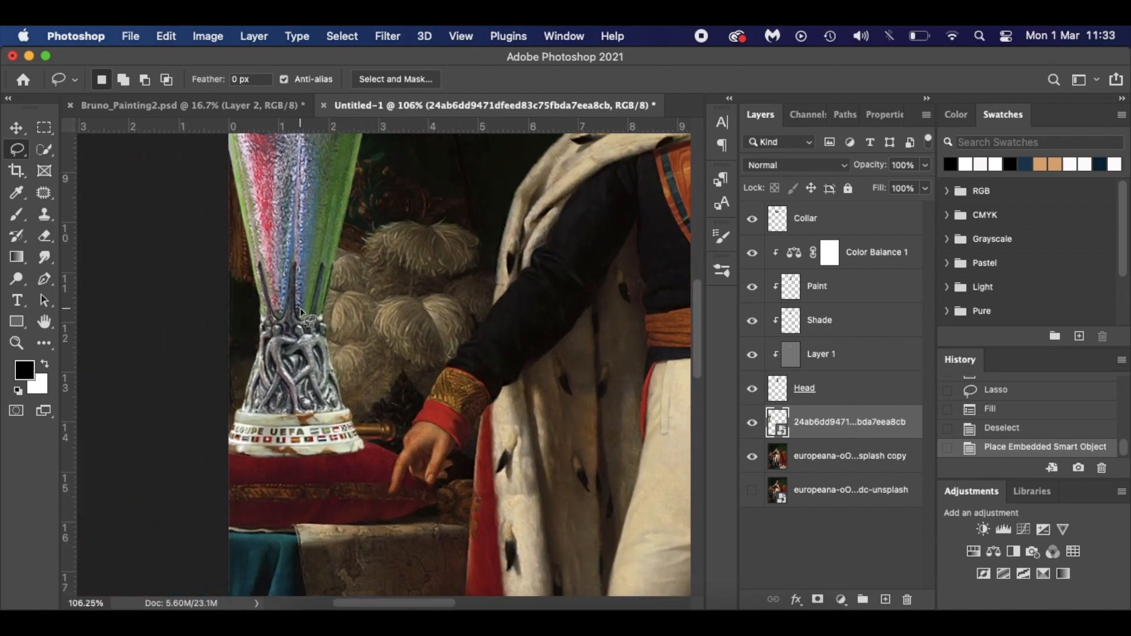
double_click(855, 430)
text(Trophy)
key(Return)
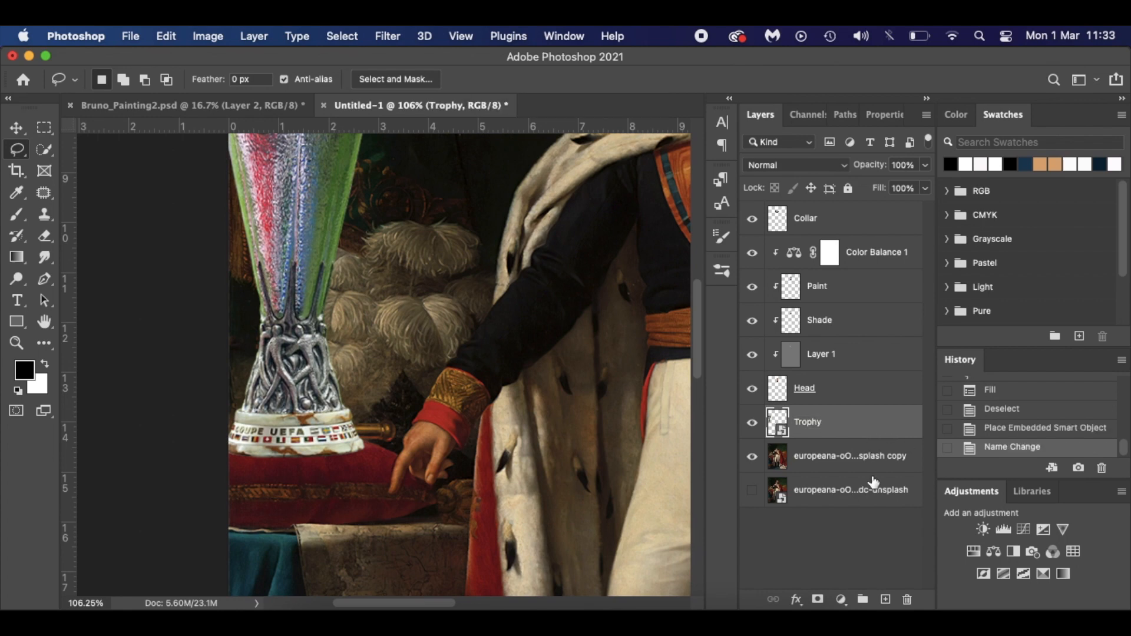
- Add a new layer beneath Trophy and brush a black contact shadow along the trophy's base with a size 25 soft brush
super+click(884, 599)
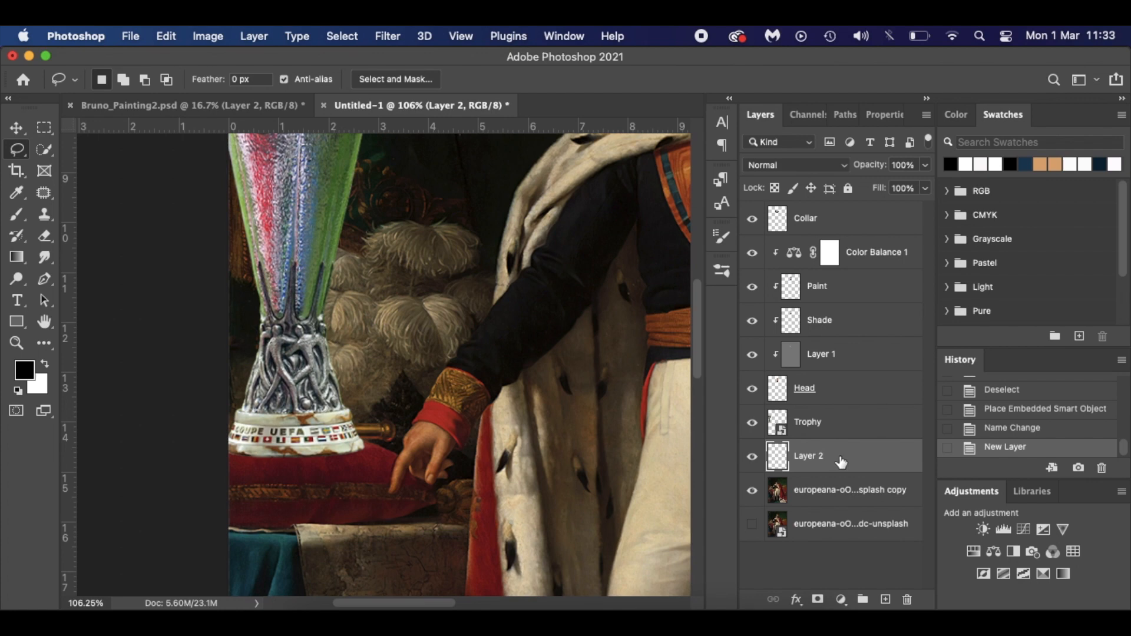
key(b)
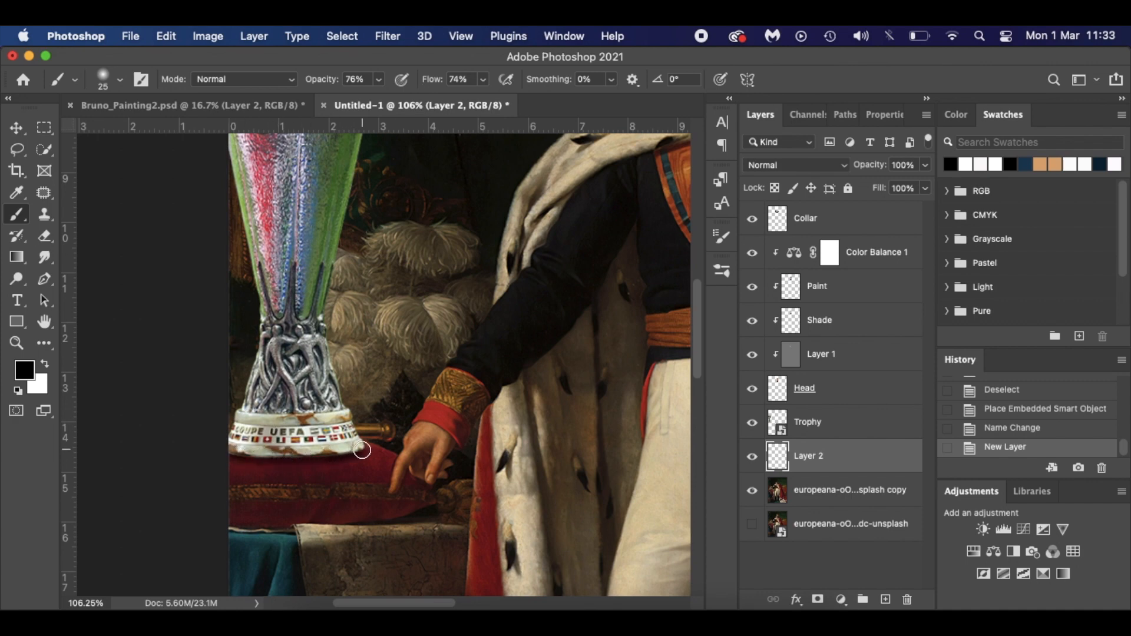
click(362, 451)
drag(358, 451, 198, 447)
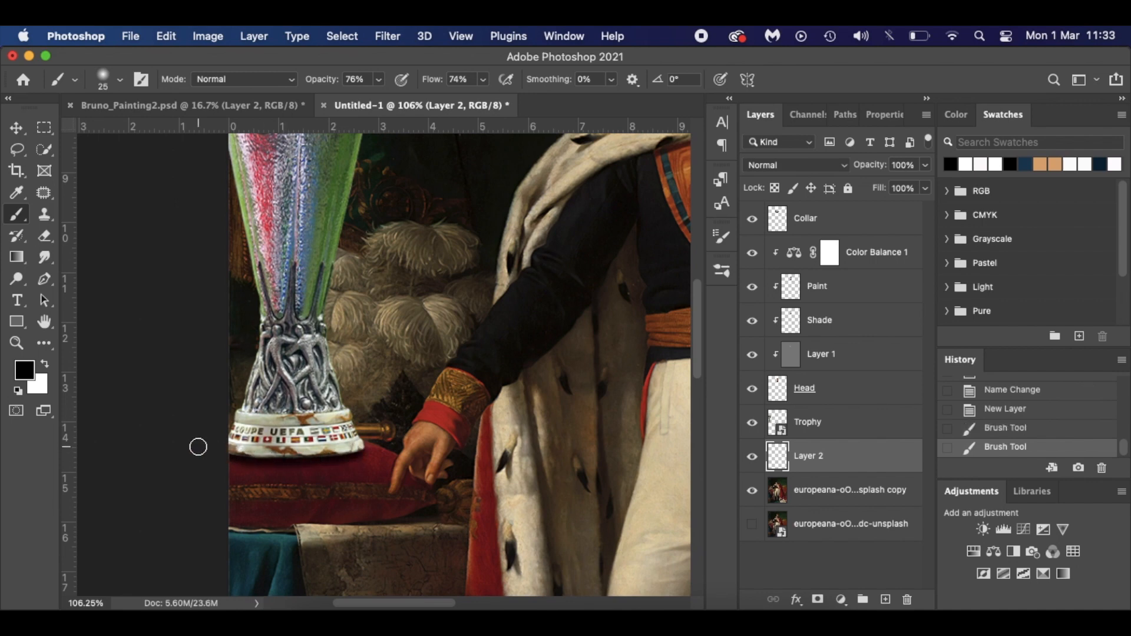
- Lower the opacity of the layer beneath Trophy to 83% and rename it "Shadow"
key(super+0)
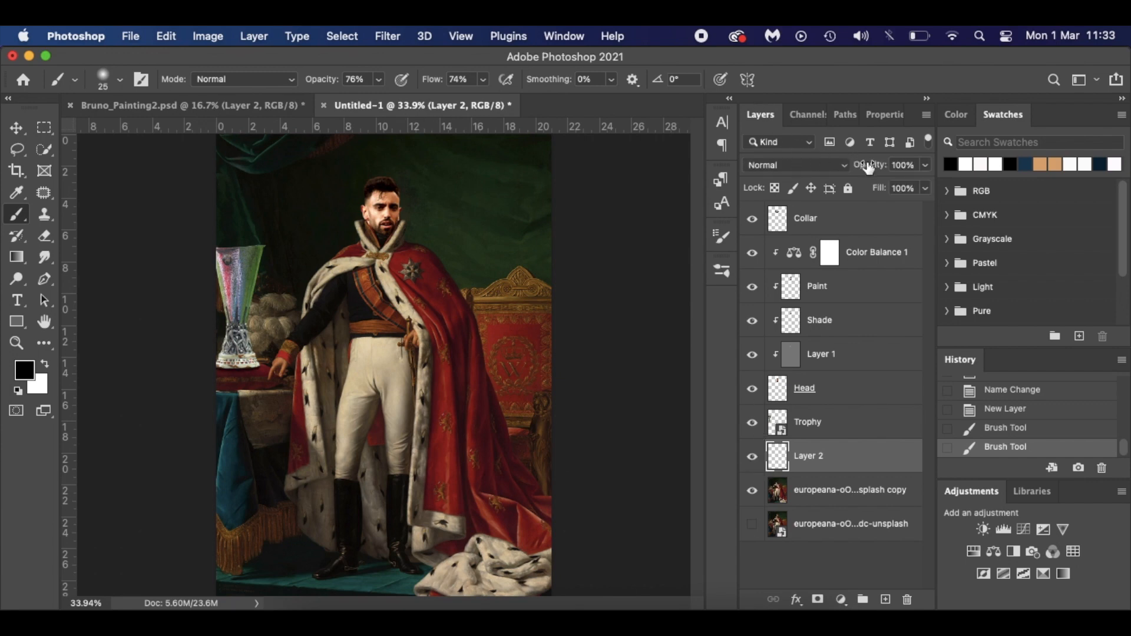
drag(869, 167, 855, 168)
scroll(366, 305, up, 6)
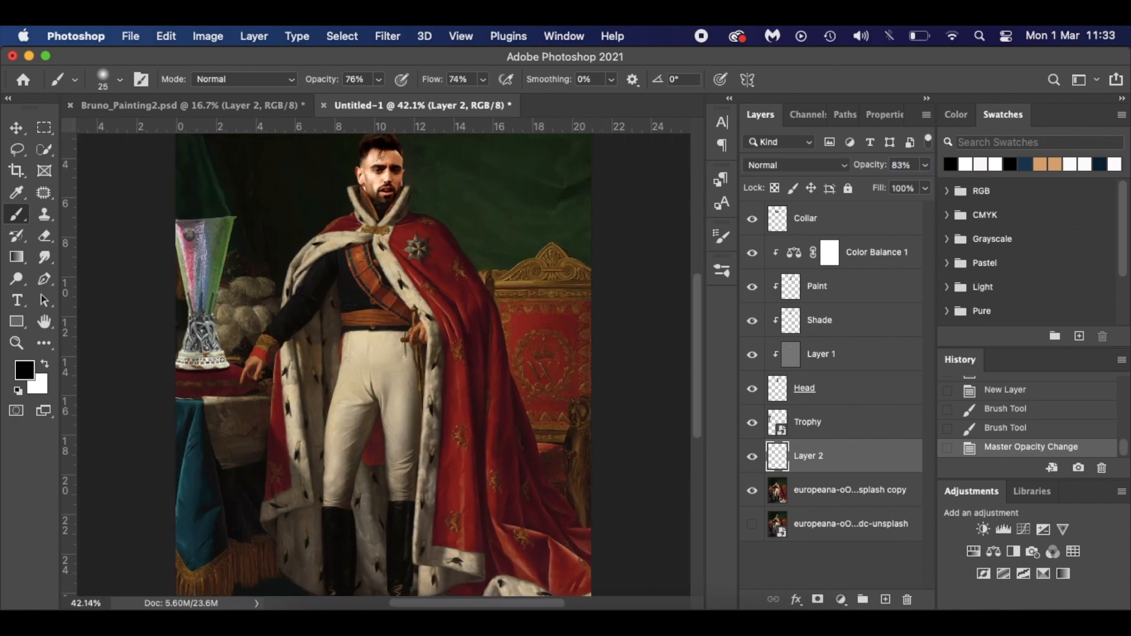
scroll(222, 361, left, 5)
scroll(222, 360, up, 2)
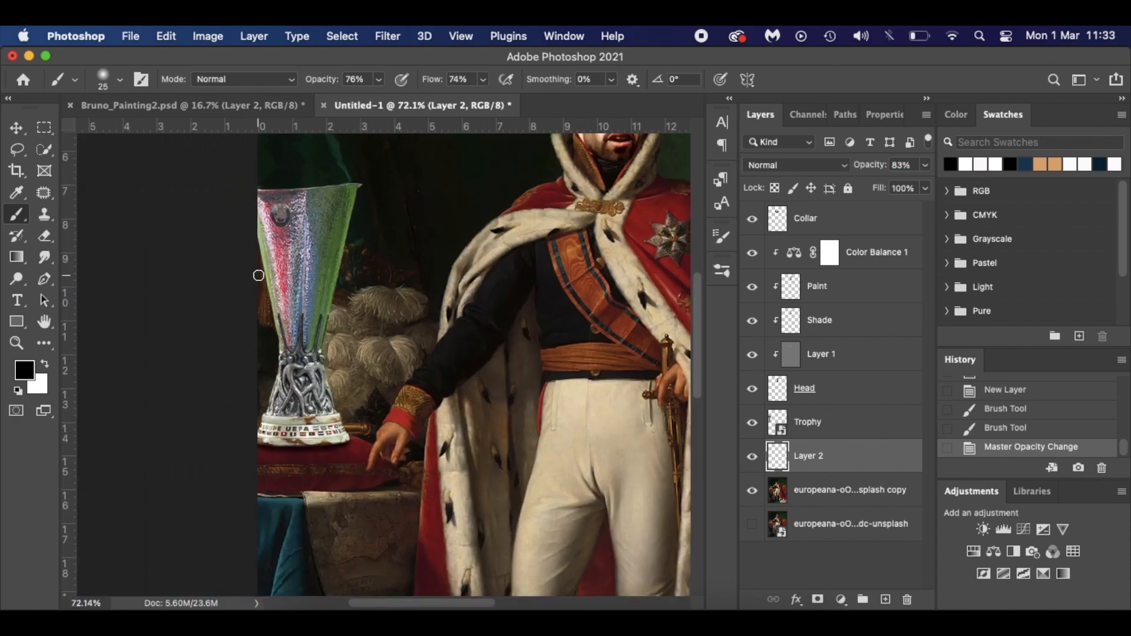
double_click(824, 458)
text(Shadow)
key(Return)
- Add a new layer directly above Trophy and switch to the Mixer Brush tool
click(851, 429)
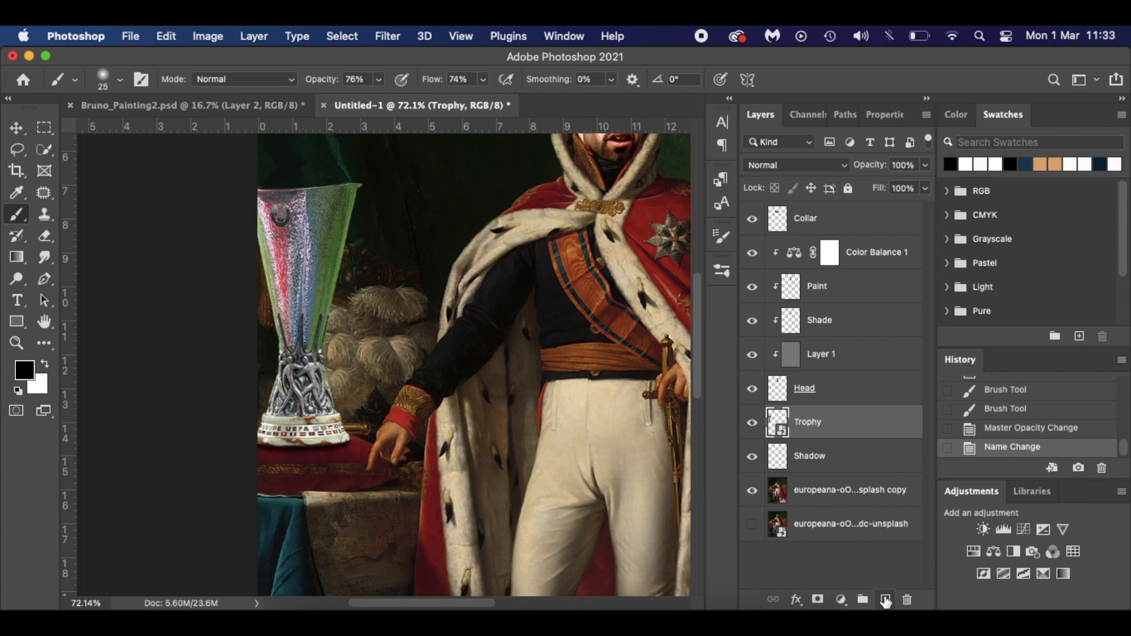
click(885, 600)
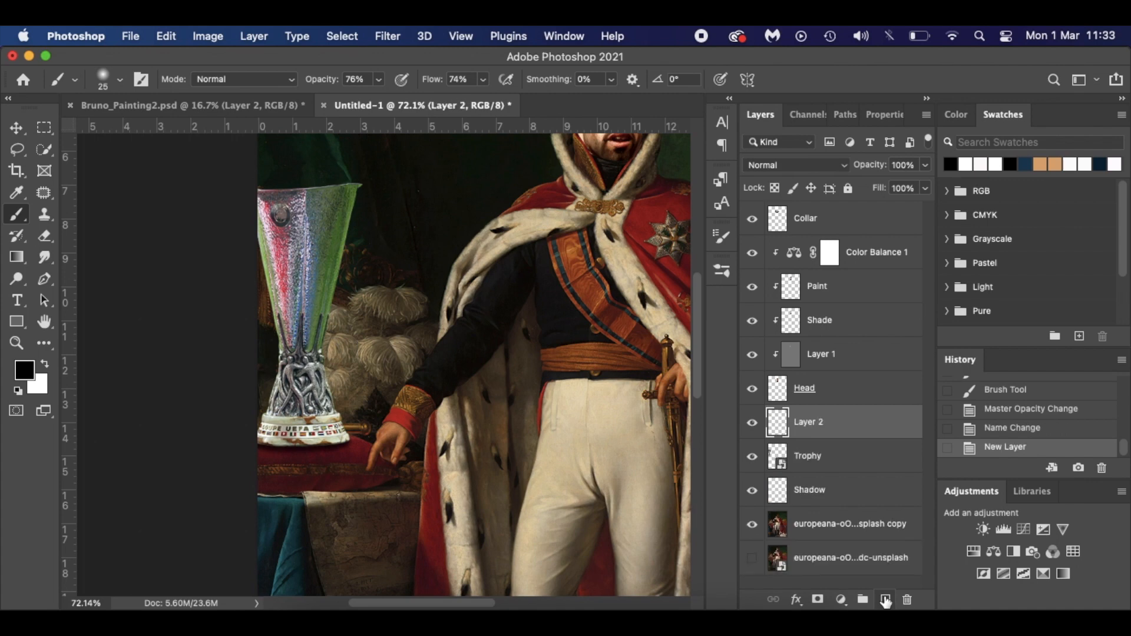
right_click(18, 218)
click(95, 262)
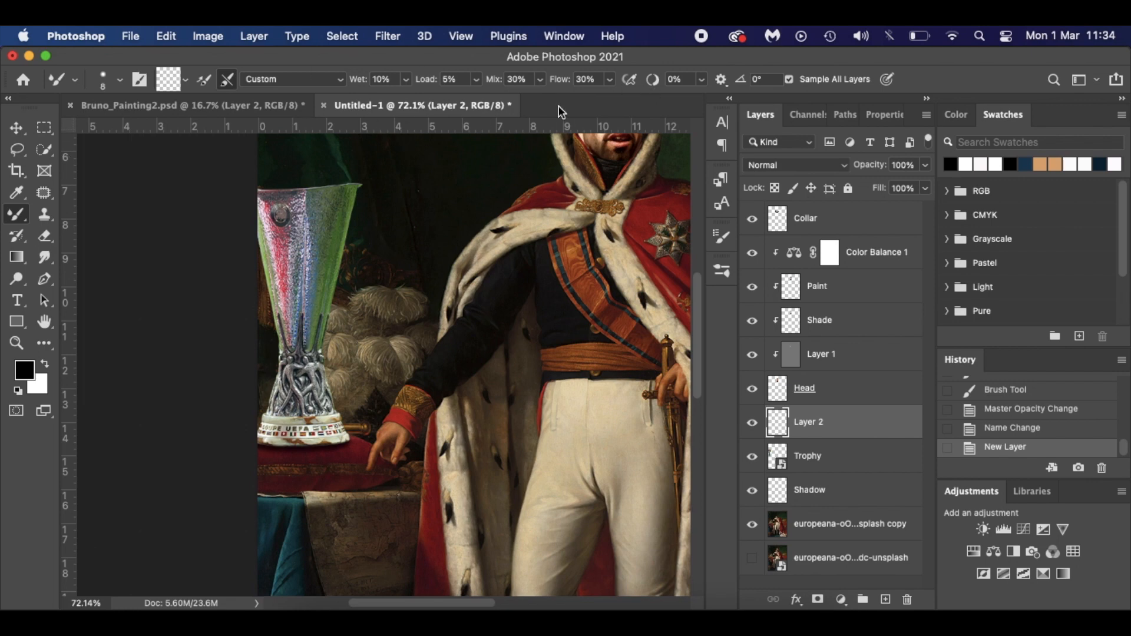
- Smear the trophy's coloured body and edges with the Mixer Brush at size 15 to give it a painted texture
scroll(257, 320, up, 5)
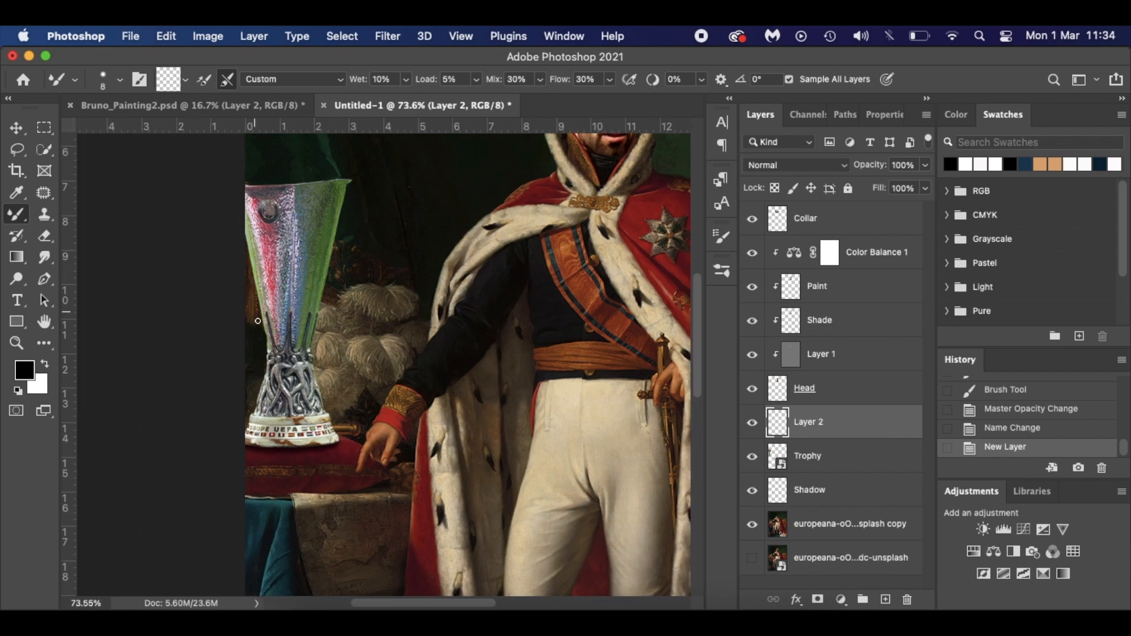
scroll(257, 320, up, 3)
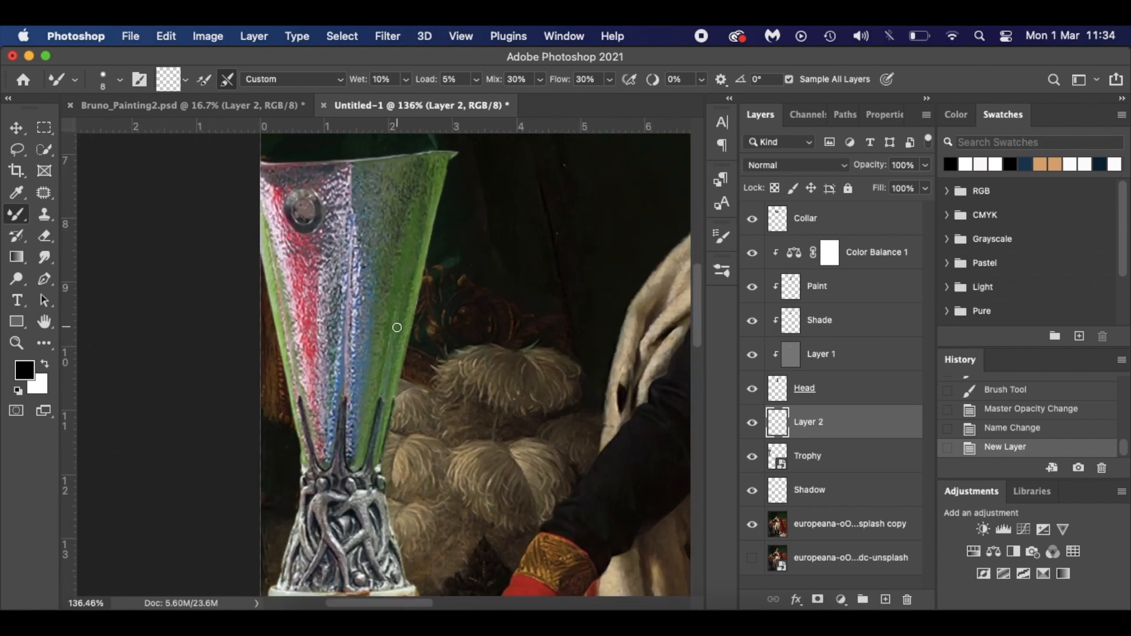
key(bracketright)
key(bracketright)
key(bracketright)
key(bracketleft)
key(bracketleft)
drag(355, 459, 370, 396)
drag(324, 457, 300, 383)
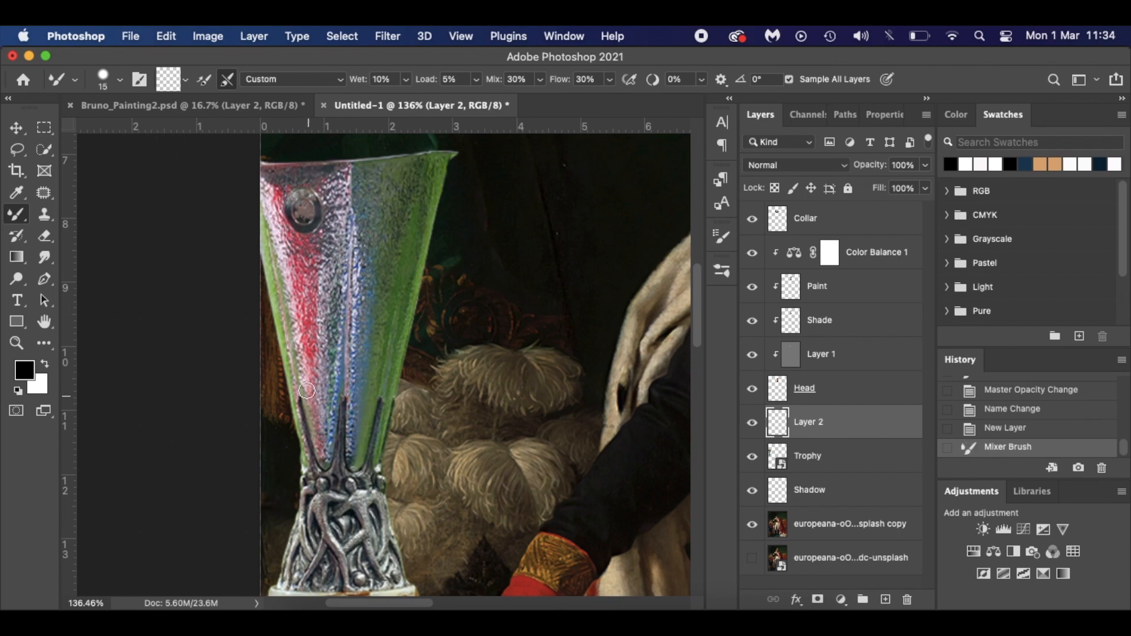
drag(285, 303, 296, 392)
drag(395, 362, 441, 156)
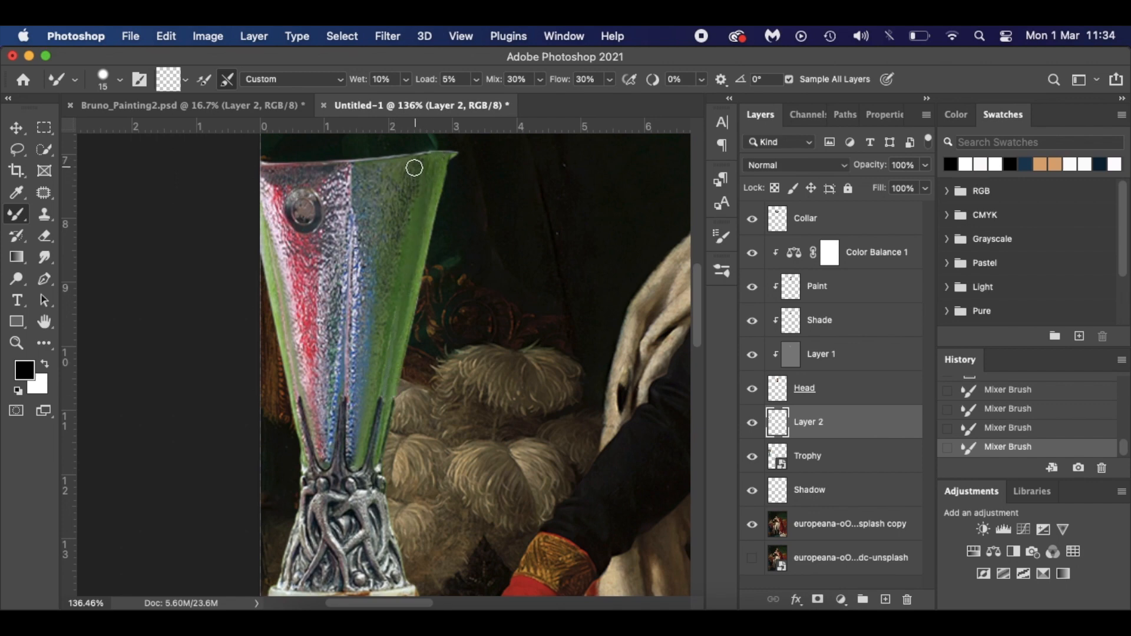
mouse_move(349, 176)
mouse_down()
mouse_move(341, 467)
mouse_move(363, 472)
mouse_move(384, 411)
mouse_move(316, 466)
mouse_move(297, 402)
mouse_up()
- Blend the trophy's white base and metal figures with the Mixer Brush, reducing the brush size to 9 for the finer details
scroll(297, 402, down, 5)
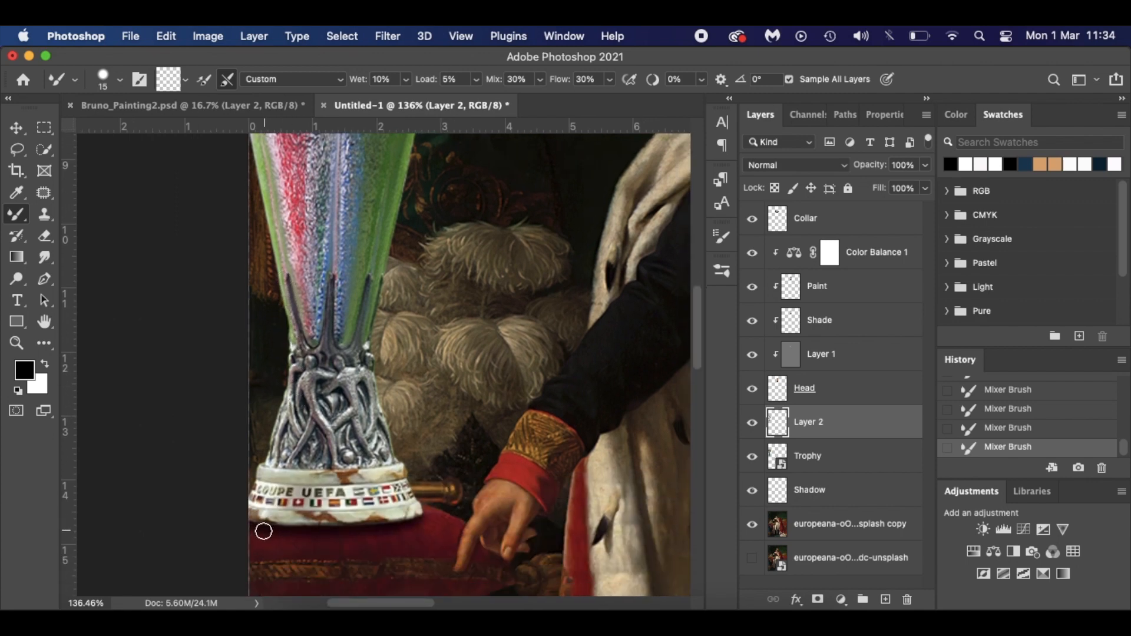
mouse_move(283, 523)
mouse_down()
mouse_move(419, 512)
mouse_move(387, 510)
mouse_move(409, 482)
mouse_move(403, 467)
mouse_move(266, 471)
mouse_up()
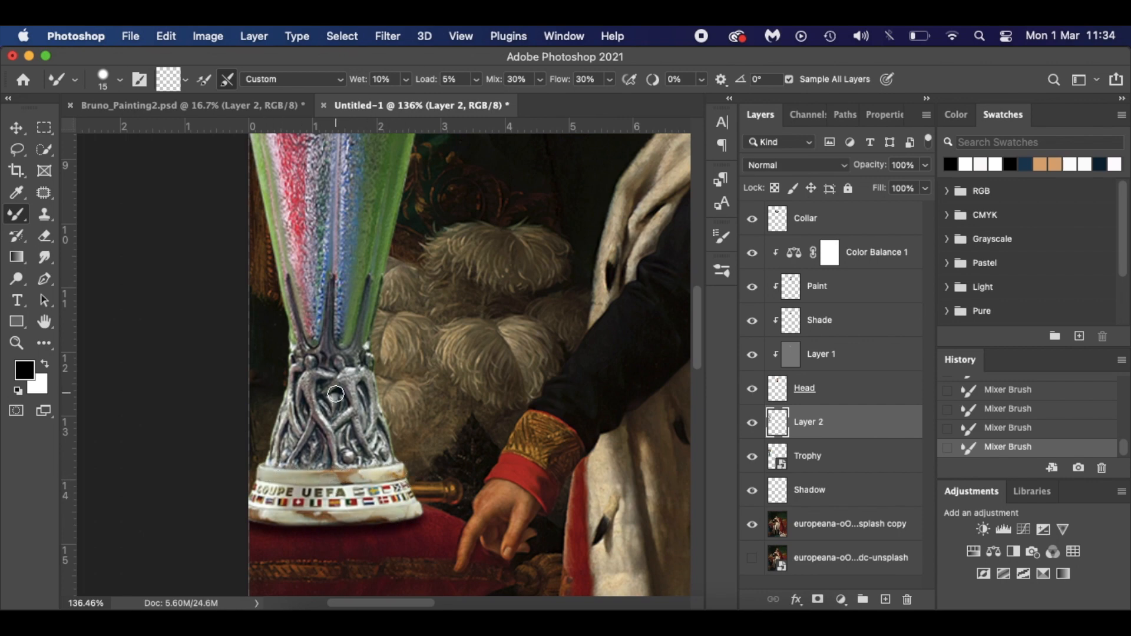
key(bracketleft)
- Clip the mixer-painted layer to Trophy and toggle its visibility to compare the painted effect
scroll(406, 405, down, 5)
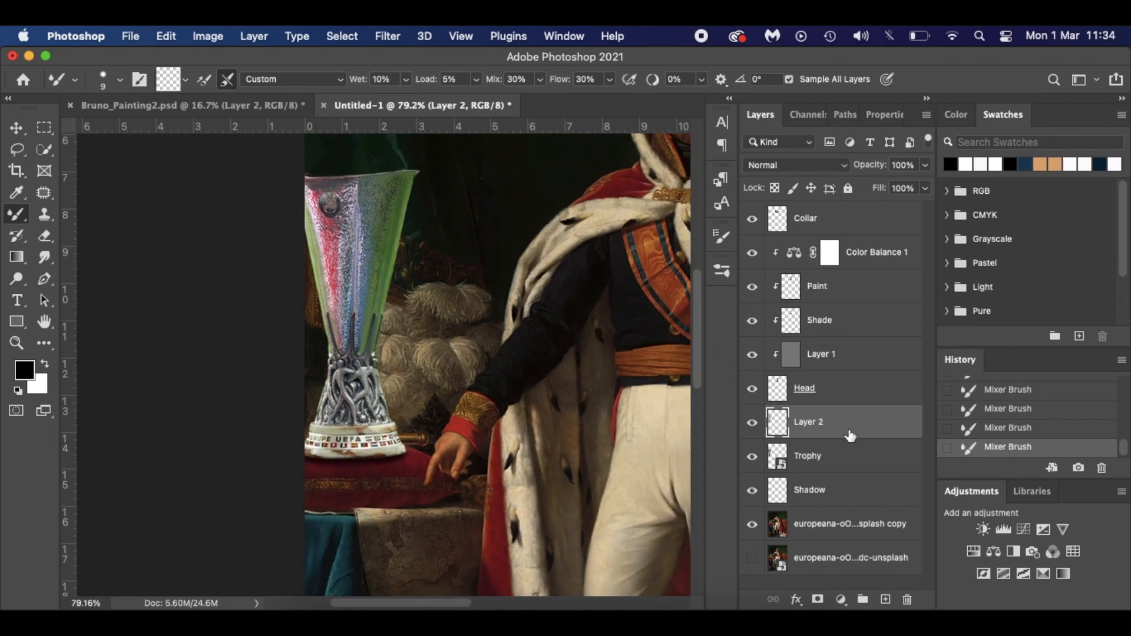
key(super+alt+g)
click(752, 423)
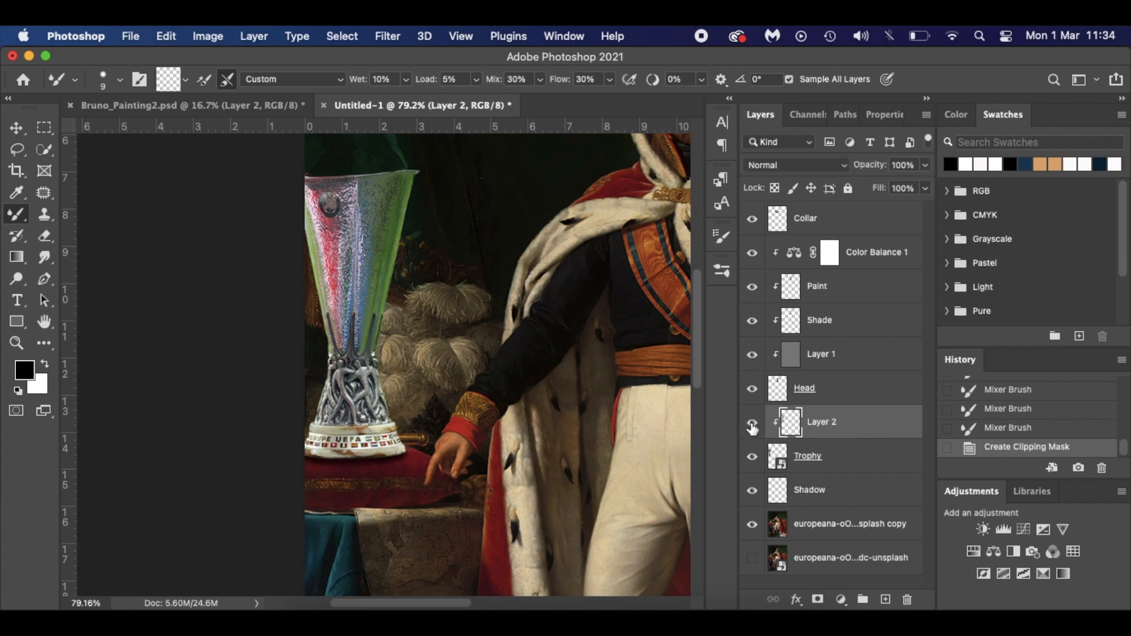
- Lasso the wreath, crown and W emblem on the chair back in the portrait copy layer and replace it with a Content-Aware fill
scroll(476, 441, down, 5)
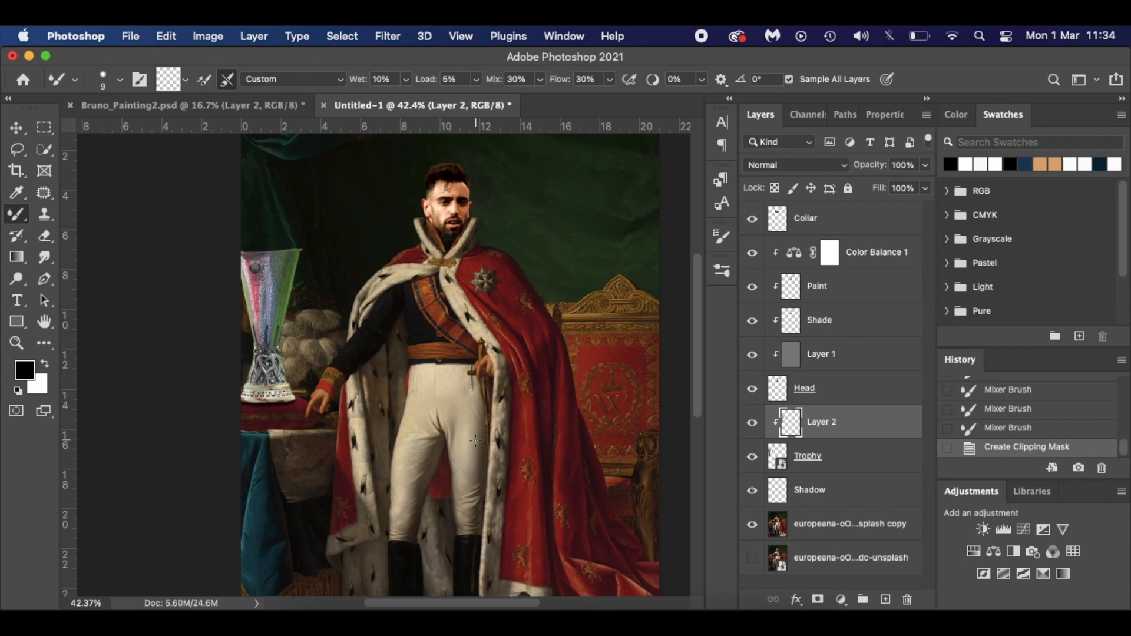
scroll(475, 441, right, 3)
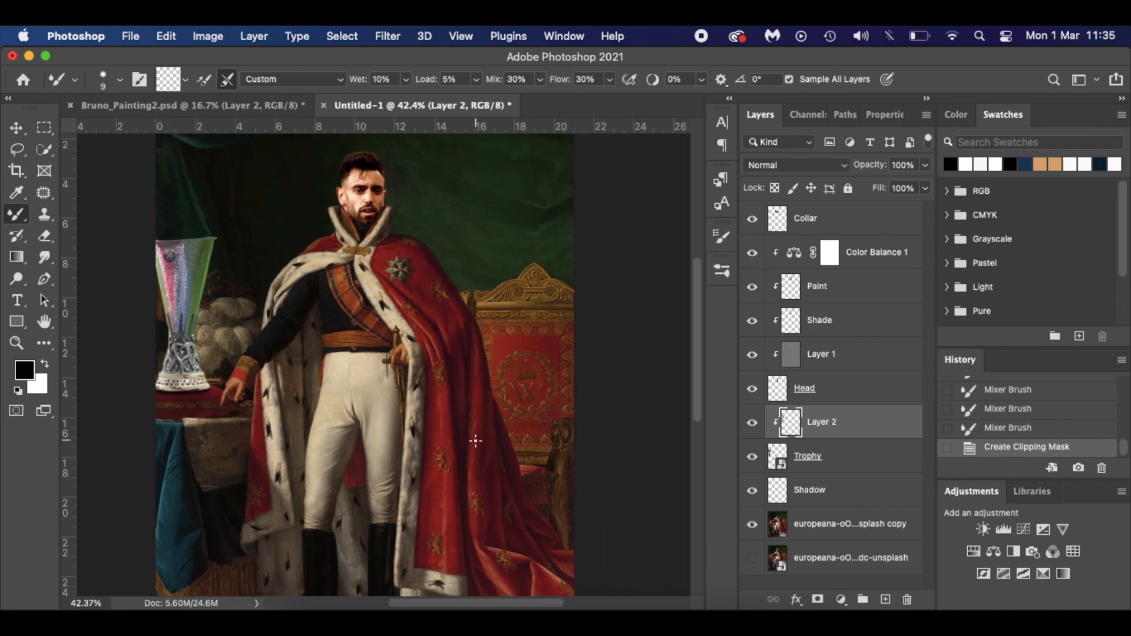
scroll(476, 440, right, 2)
scroll(475, 440, down, 1)
click(858, 527)
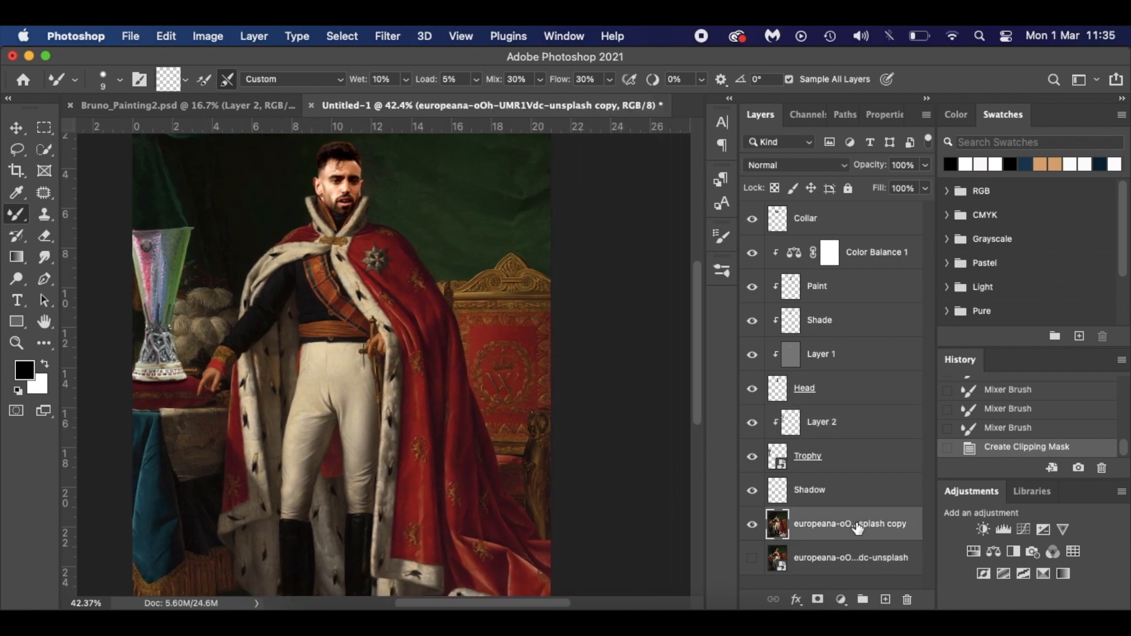
scroll(496, 356, up, 5)
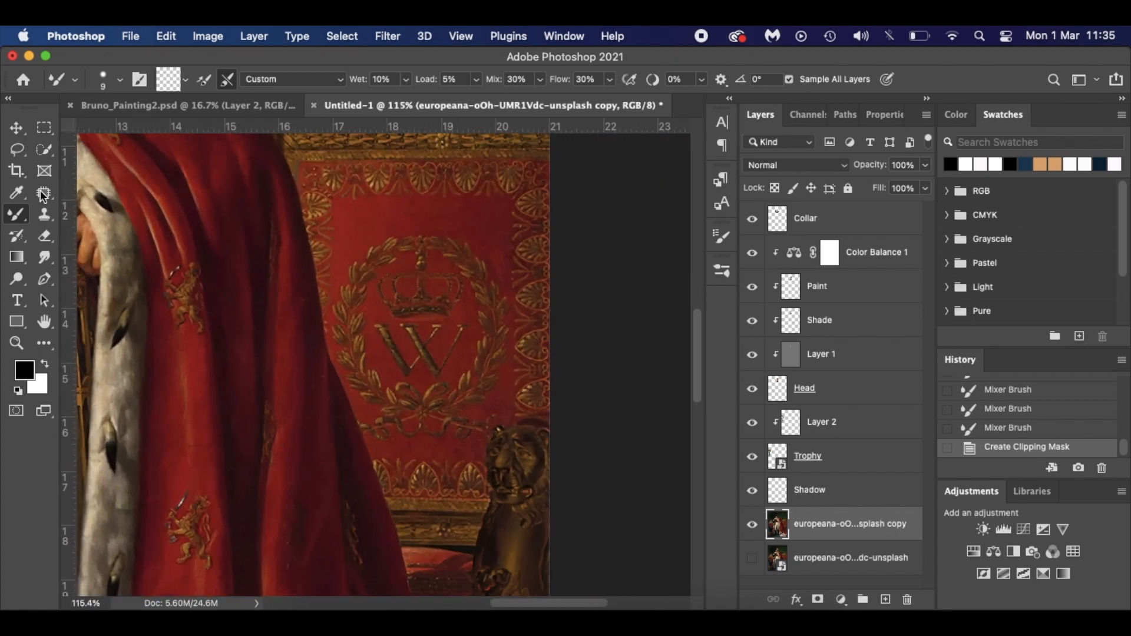
click(17, 151)
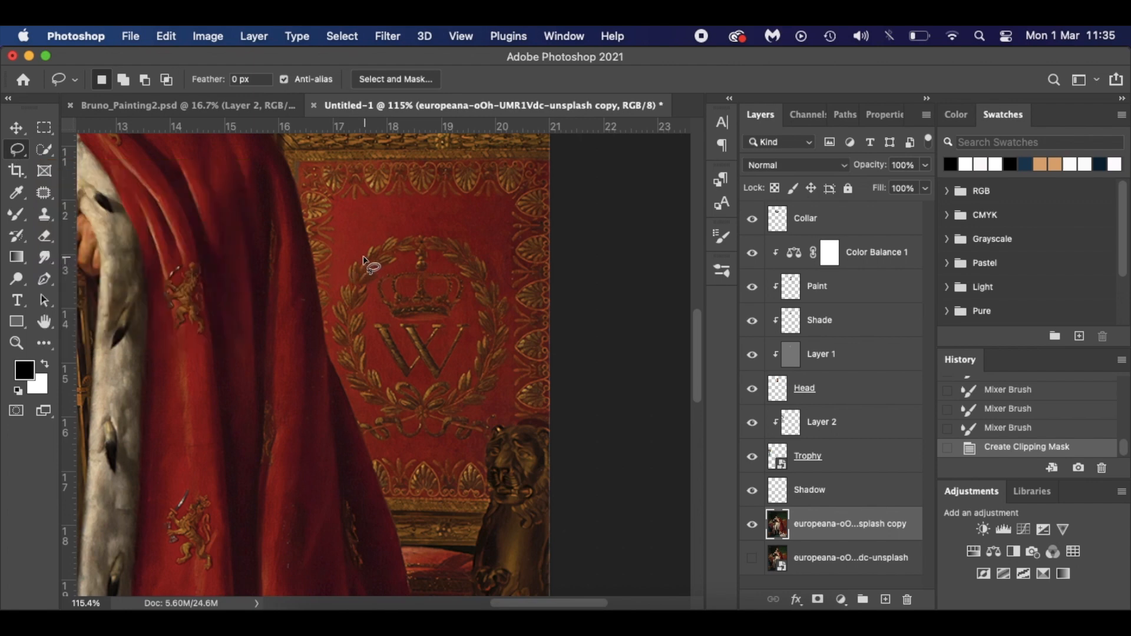
mouse_move(363, 257)
mouse_down()
mouse_move(395, 233)
mouse_move(443, 233)
mouse_move(481, 249)
mouse_move(510, 313)
mouse_move(497, 419)
mouse_move(454, 442)
mouse_move(368, 439)
mouse_move(330, 319)
mouse_move(363, 255)
mouse_up()
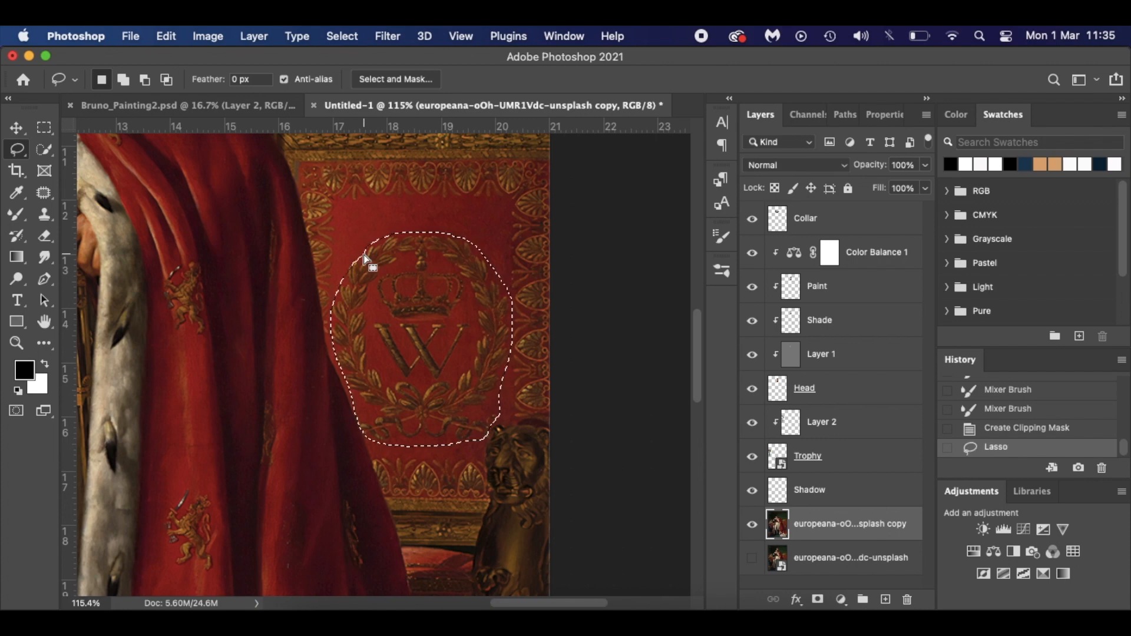
key(shift+BackSpace)
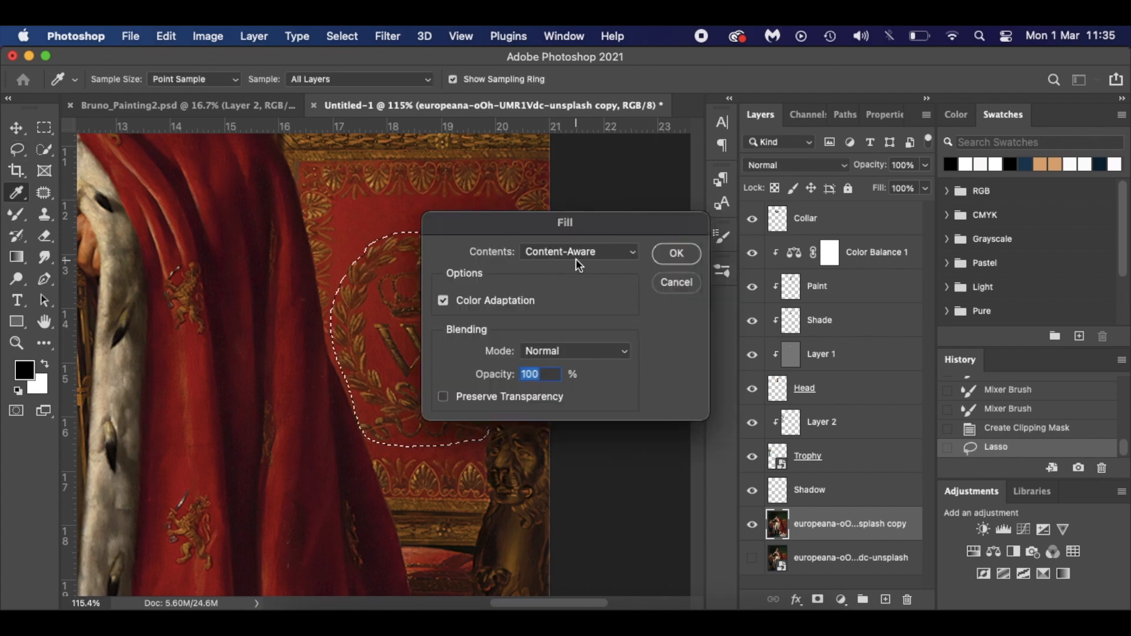
click(676, 255)
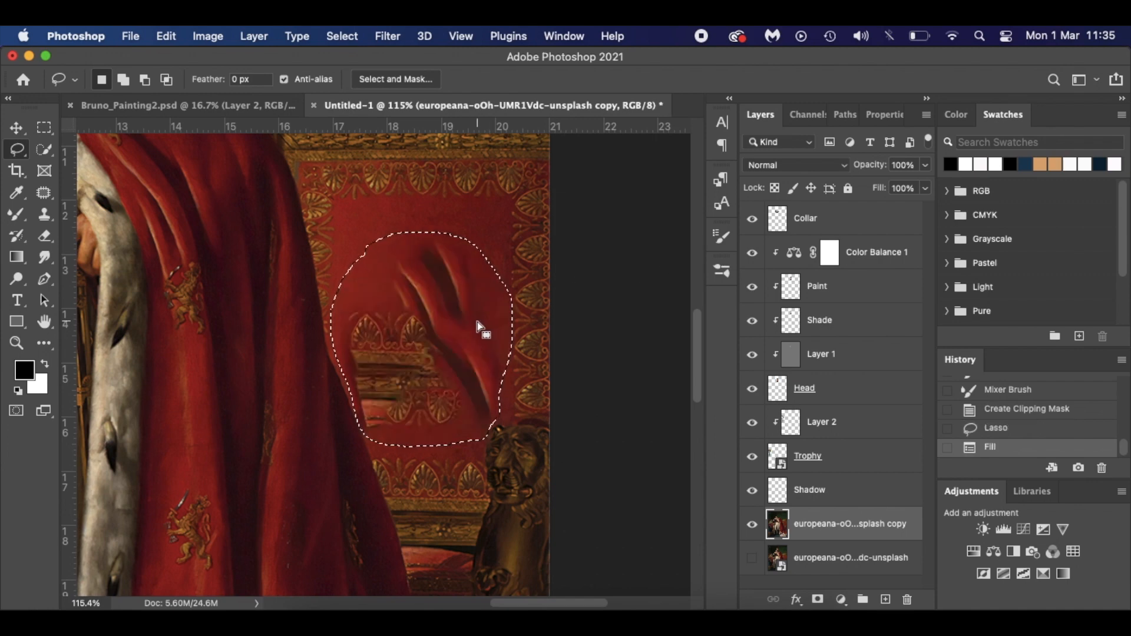
key(super+d)
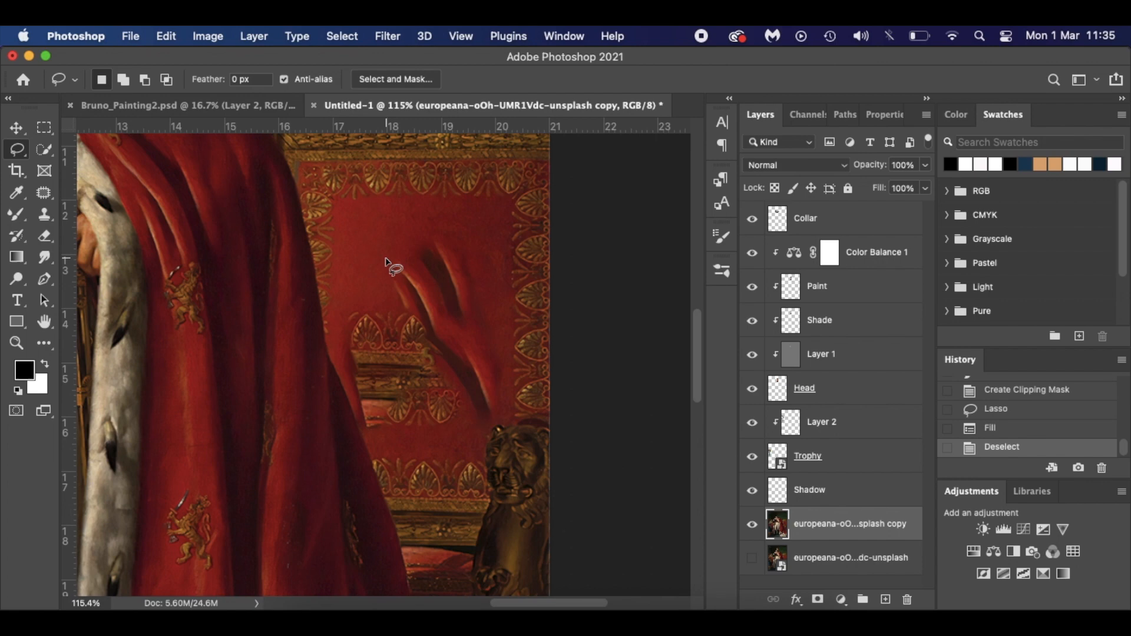
- Remove the stray drapery folds and gold ornament from the chair's red panel with further lassoed Content-Aware fills
mouse_move(393, 254)
mouse_down()
mouse_move(439, 245)
mouse_move(460, 257)
mouse_move(495, 381)
mouse_move(489, 417)
mouse_move(454, 433)
mouse_move(371, 433)
mouse_move(352, 386)
mouse_move(349, 327)
mouse_move(387, 265)
mouse_up()
key(shift+BackSpace)
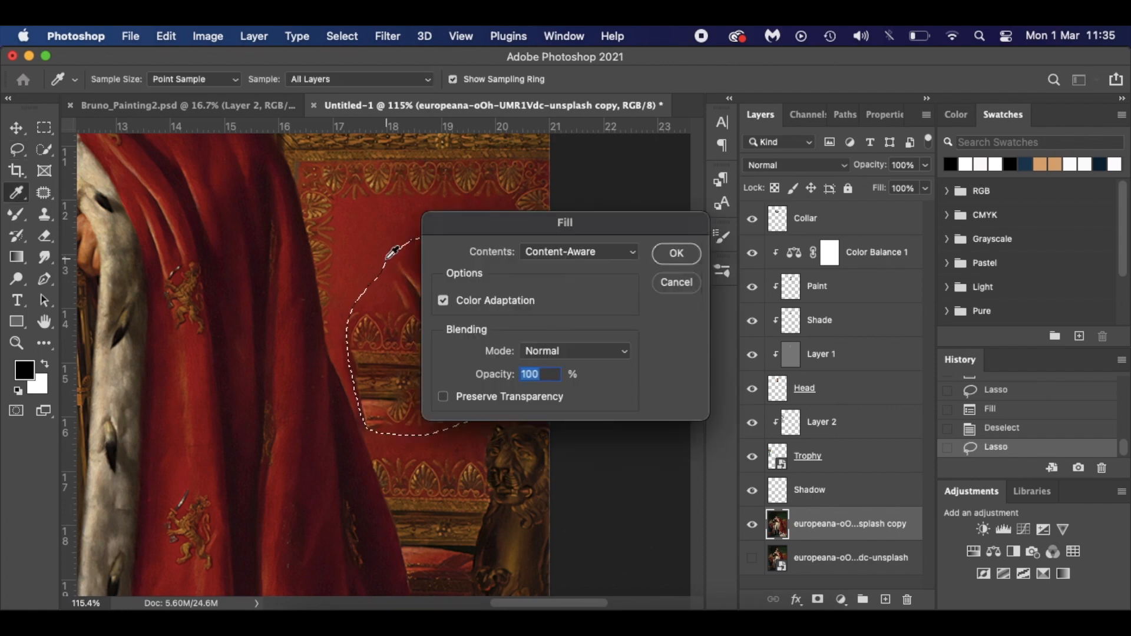
click(675, 254)
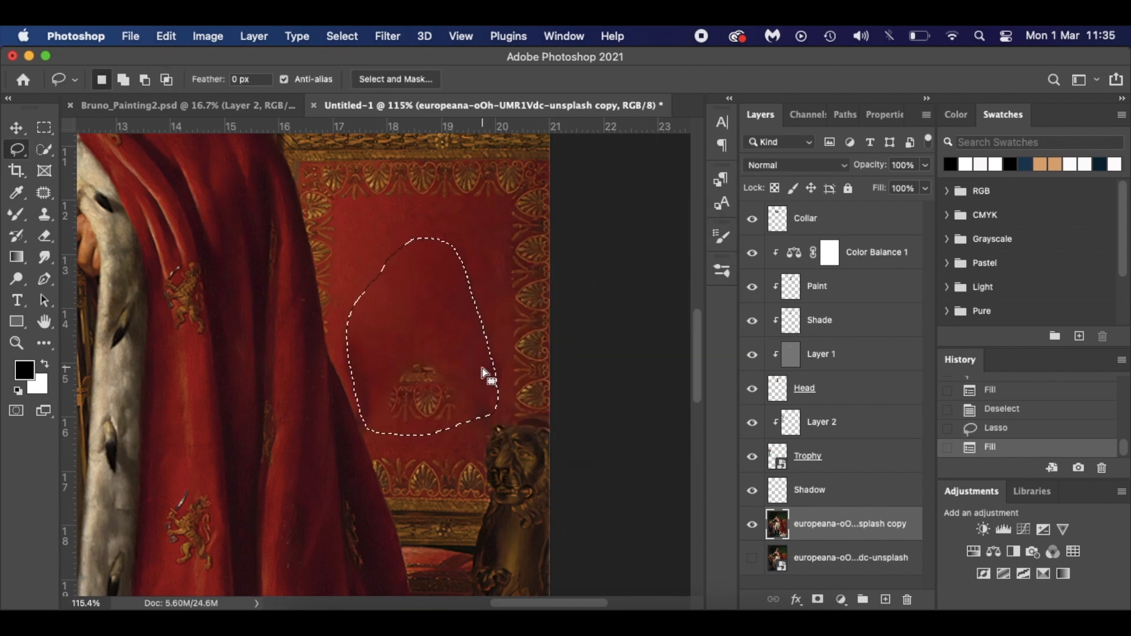
key(super+d)
mouse_move(393, 368)
mouse_down()
mouse_move(415, 360)
mouse_move(450, 372)
mouse_move(480, 411)
mouse_move(476, 430)
mouse_move(451, 440)
mouse_move(379, 420)
mouse_move(404, 372)
mouse_up()
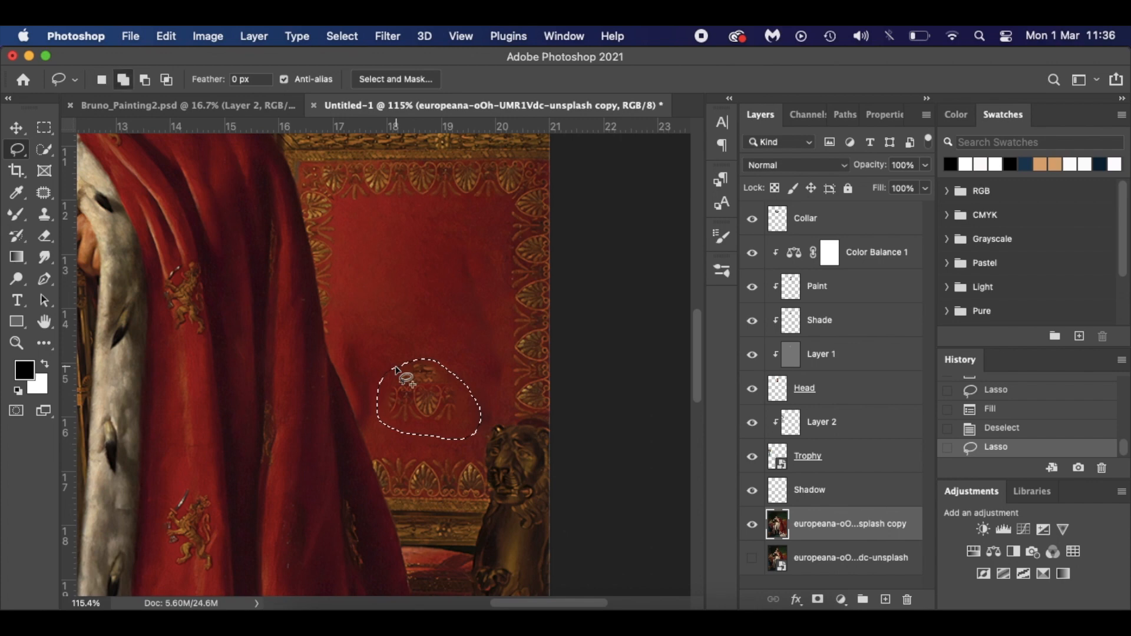
key(shift+BackSpace)
key(Return)
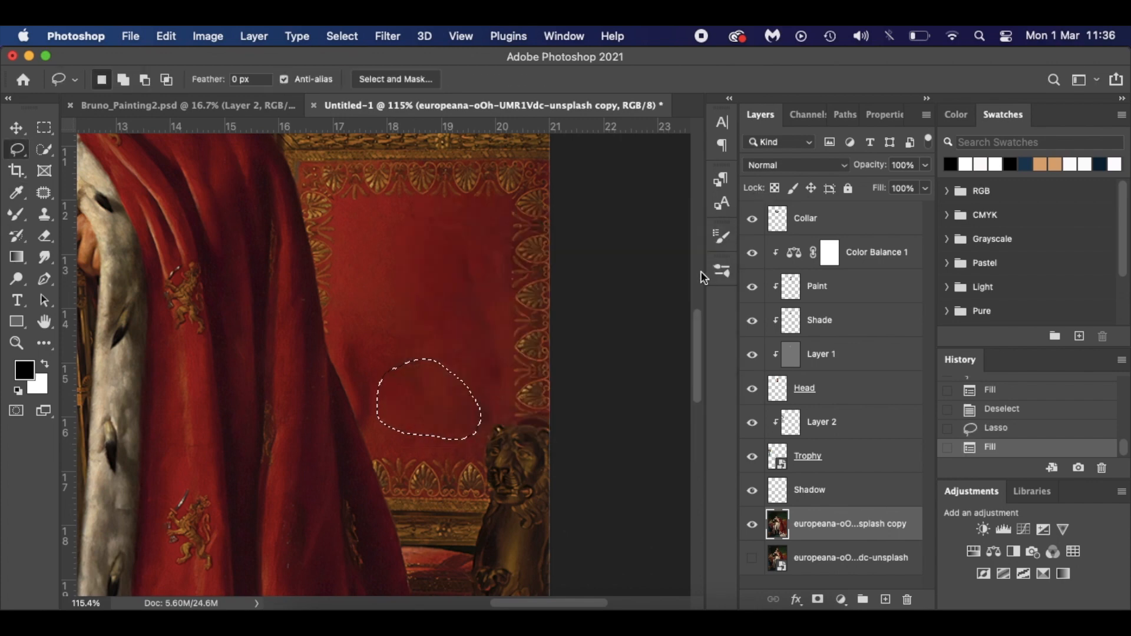
key(super+d)
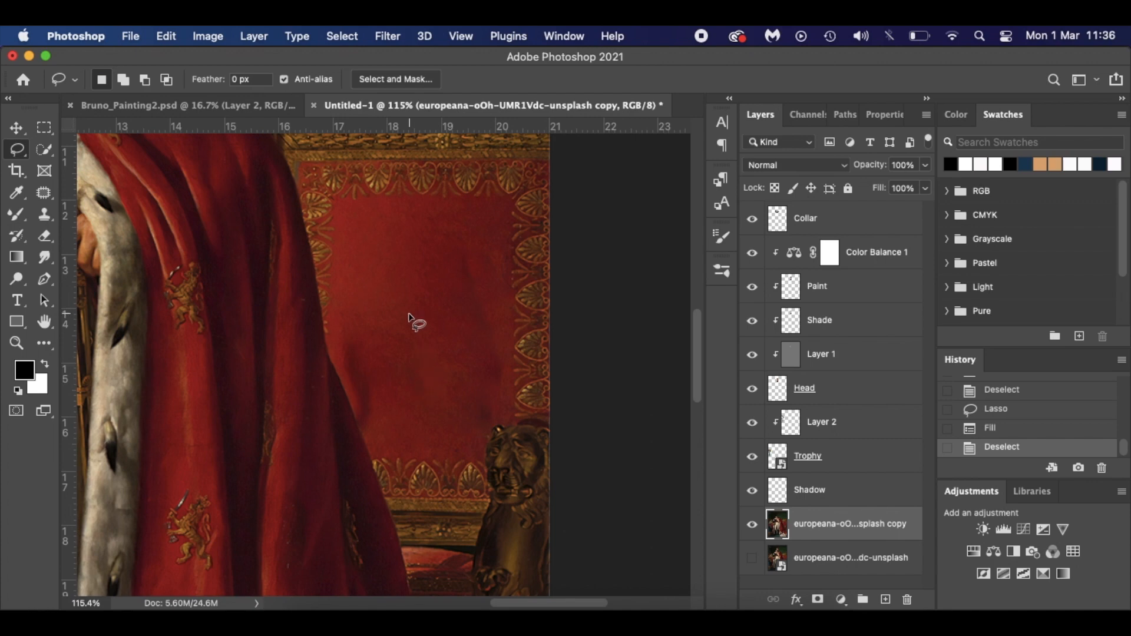
- Even out the upper and lower areas of the chair's red panel with the Patch tool, sampling clean fabric within the panel
click(44, 192)
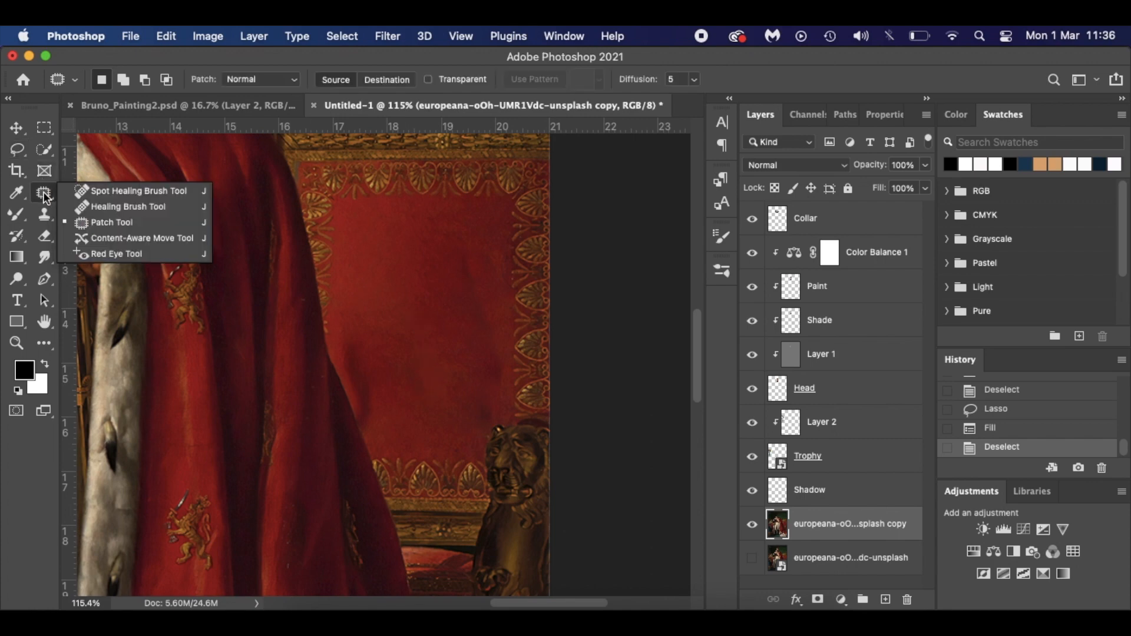
click(107, 221)
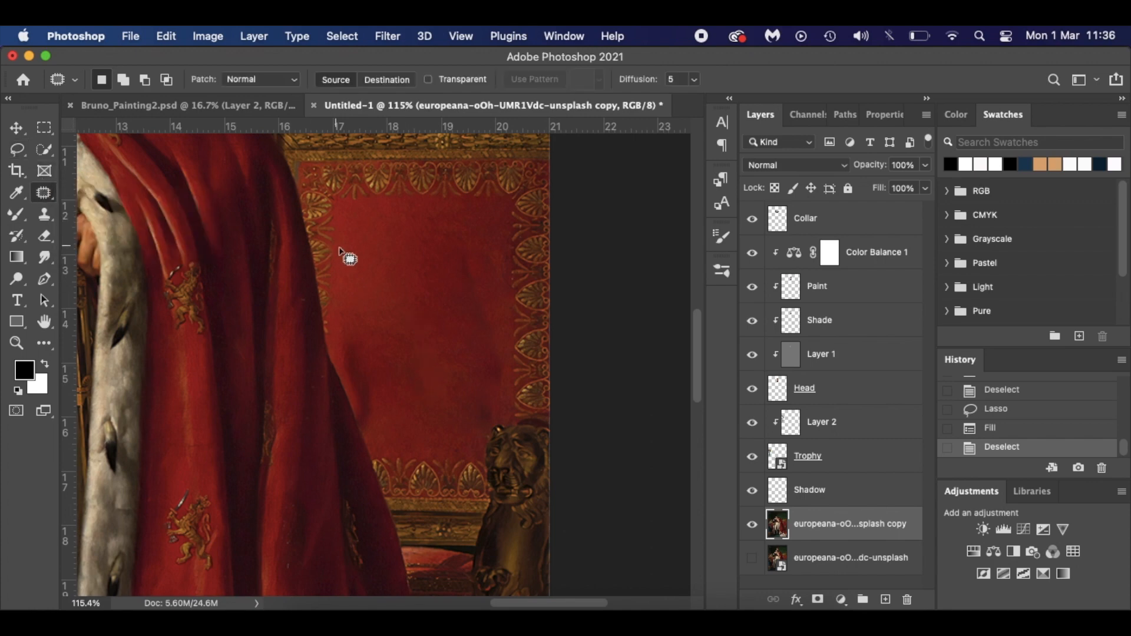
mouse_move(355, 231)
mouse_down()
mouse_move(359, 263)
mouse_move(408, 278)
mouse_move(488, 259)
mouse_move(496, 240)
mouse_move(367, 229)
mouse_up()
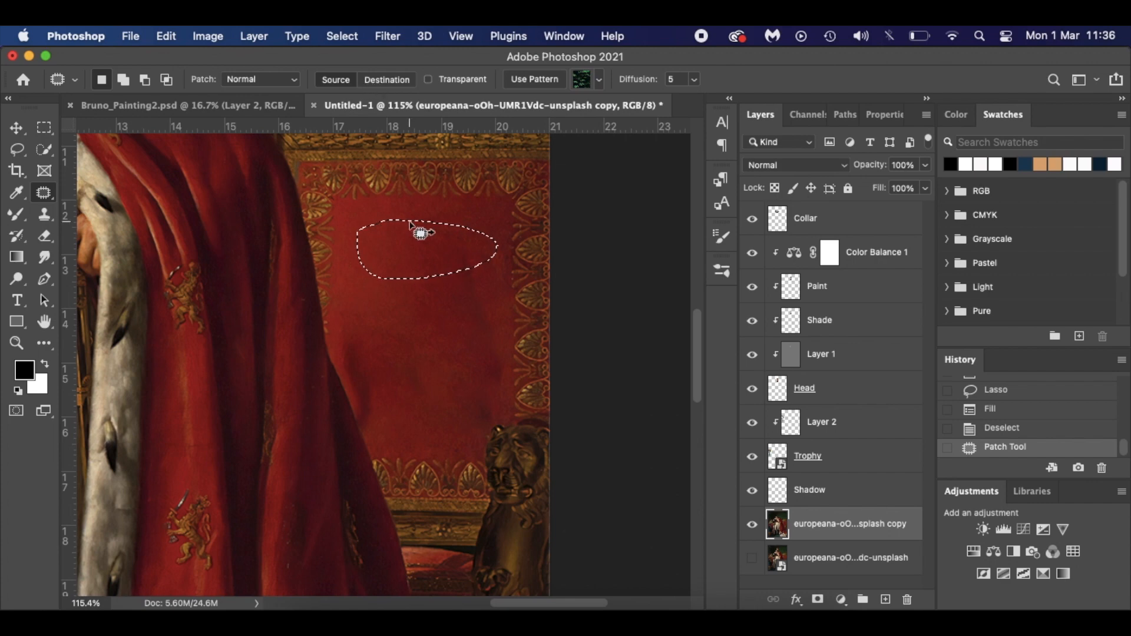
drag(428, 263, 426, 392)
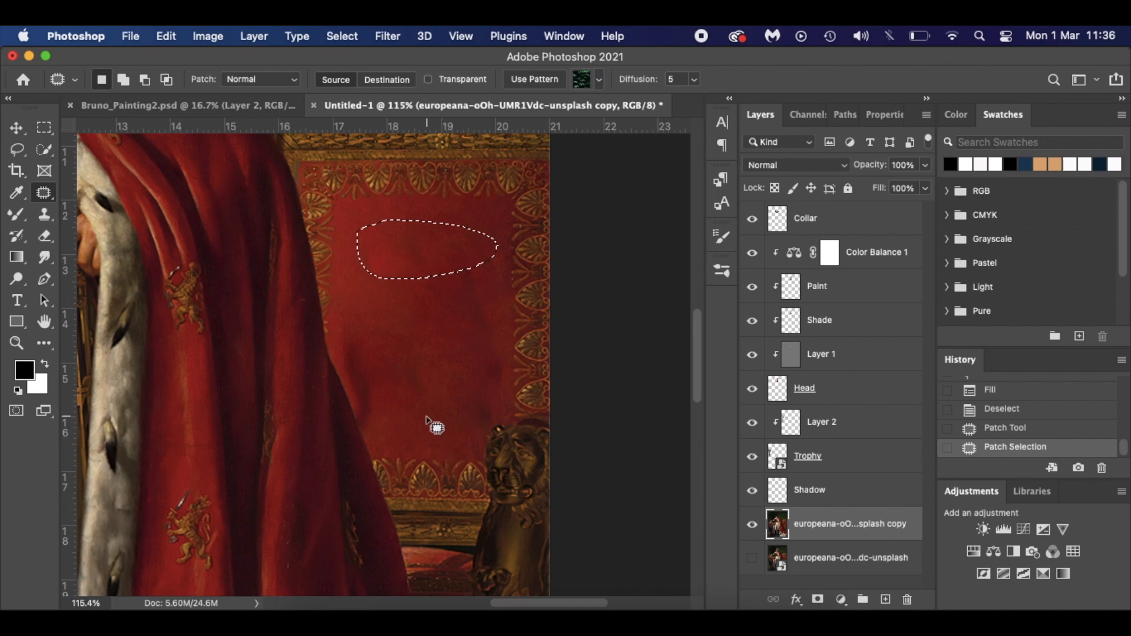
key(super+d)
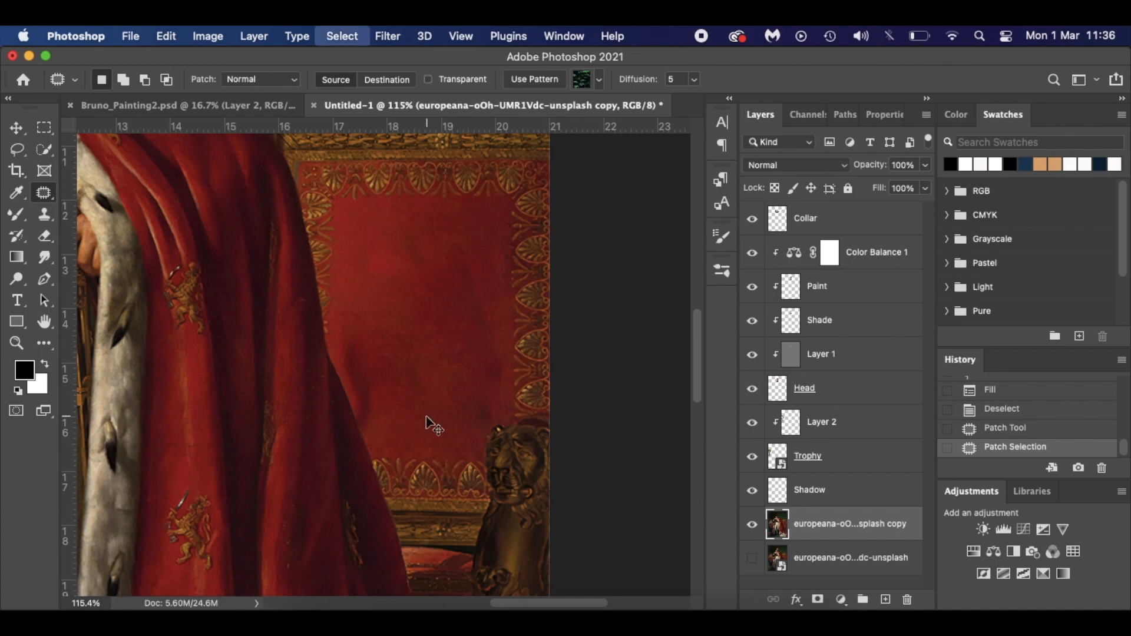
mouse_move(354, 352)
mouse_down()
mouse_move(432, 342)
mouse_move(477, 354)
mouse_move(494, 403)
mouse_move(433, 435)
mouse_move(382, 418)
mouse_move(352, 376)
mouse_move(356, 349)
mouse_up()
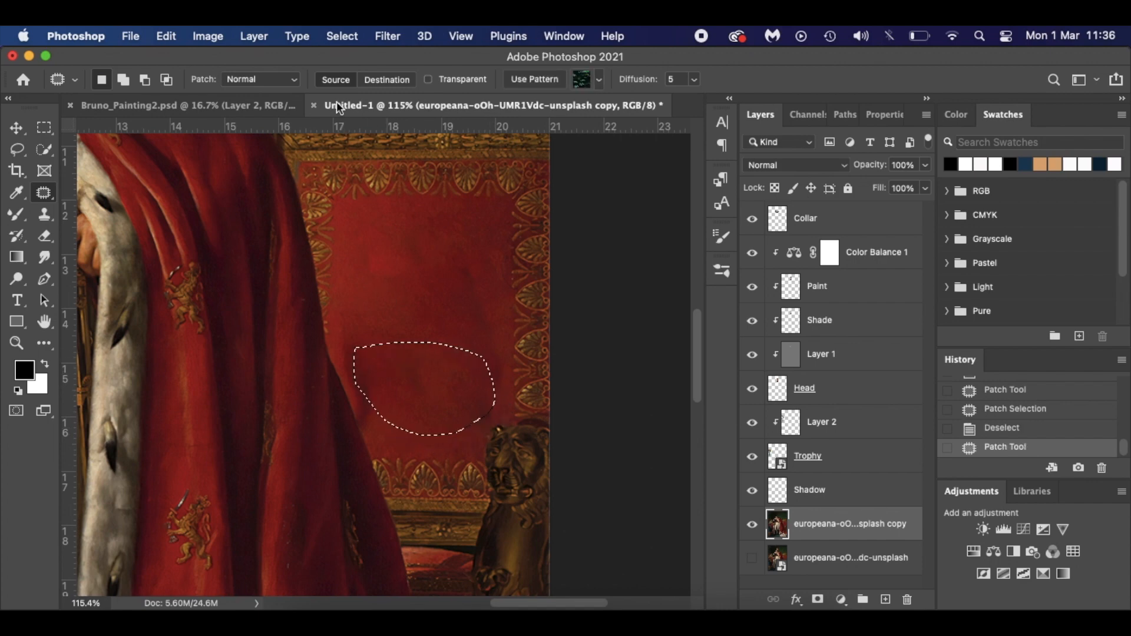
drag(435, 378, 435, 257)
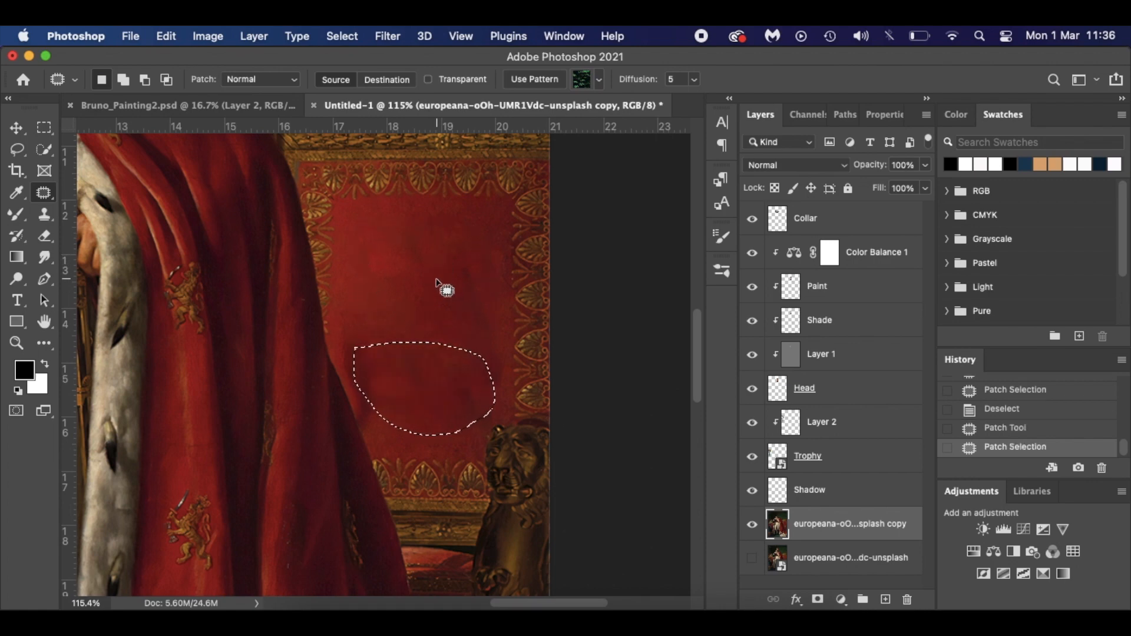
key(super+d)
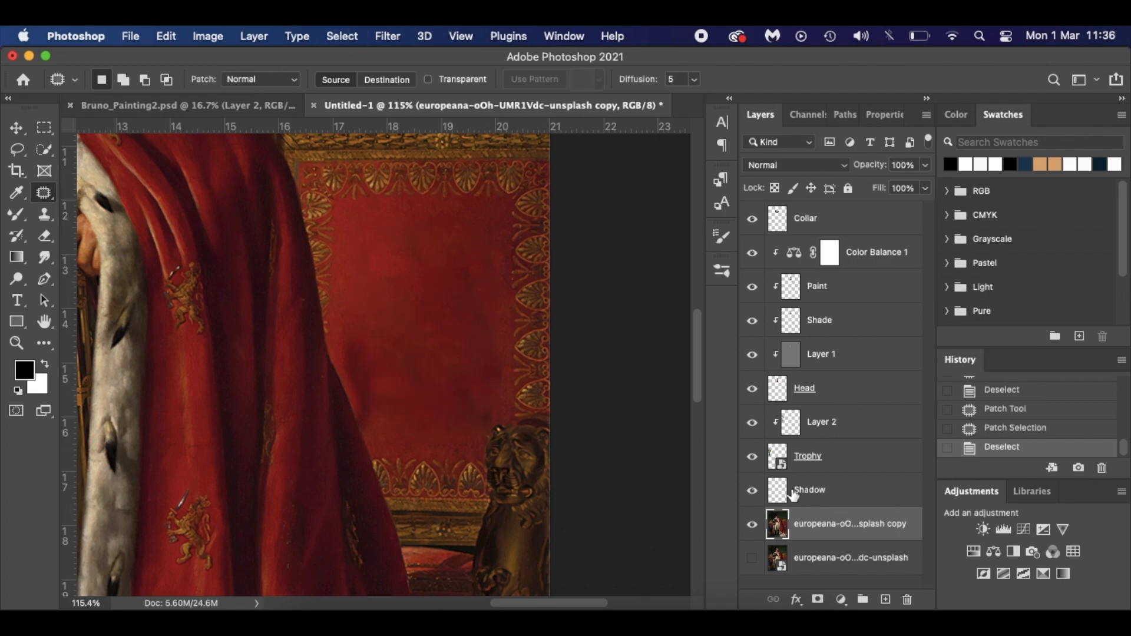
- Place the Manchester United crest image directly above the portrait copy layer and scale it to 9.72%
click(259, 104)
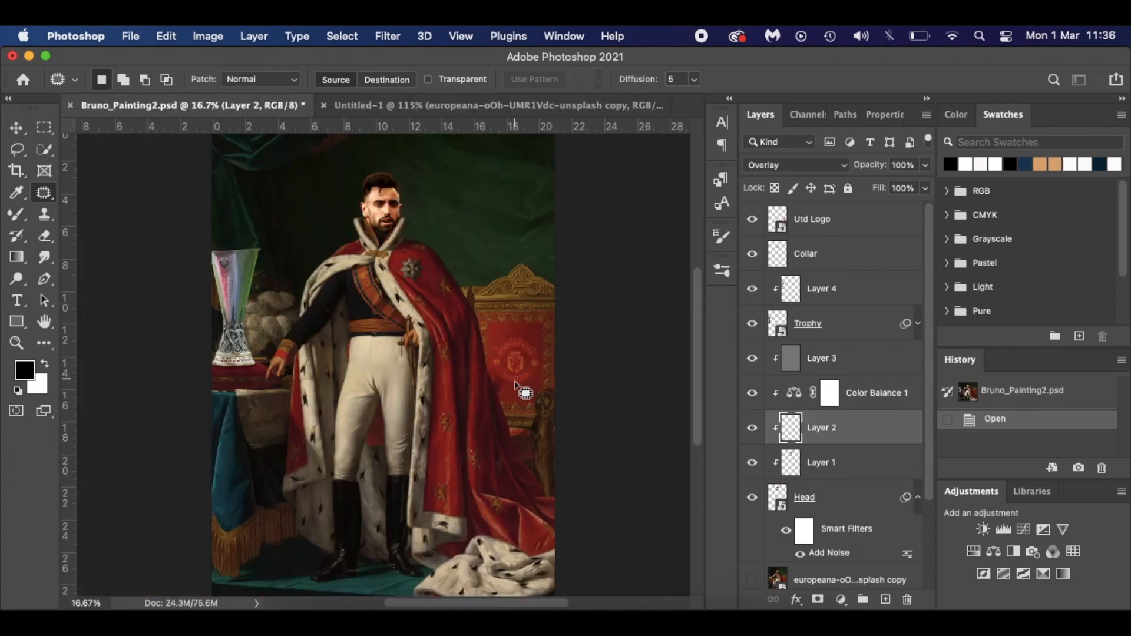
click(483, 109)
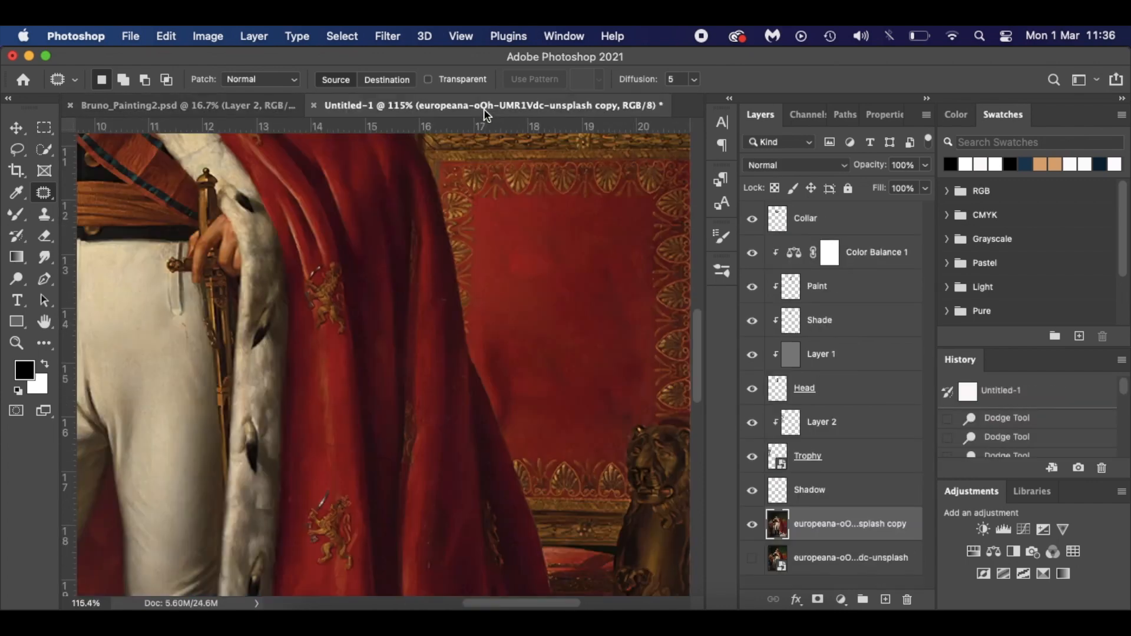
scroll(568, 383, right, 2)
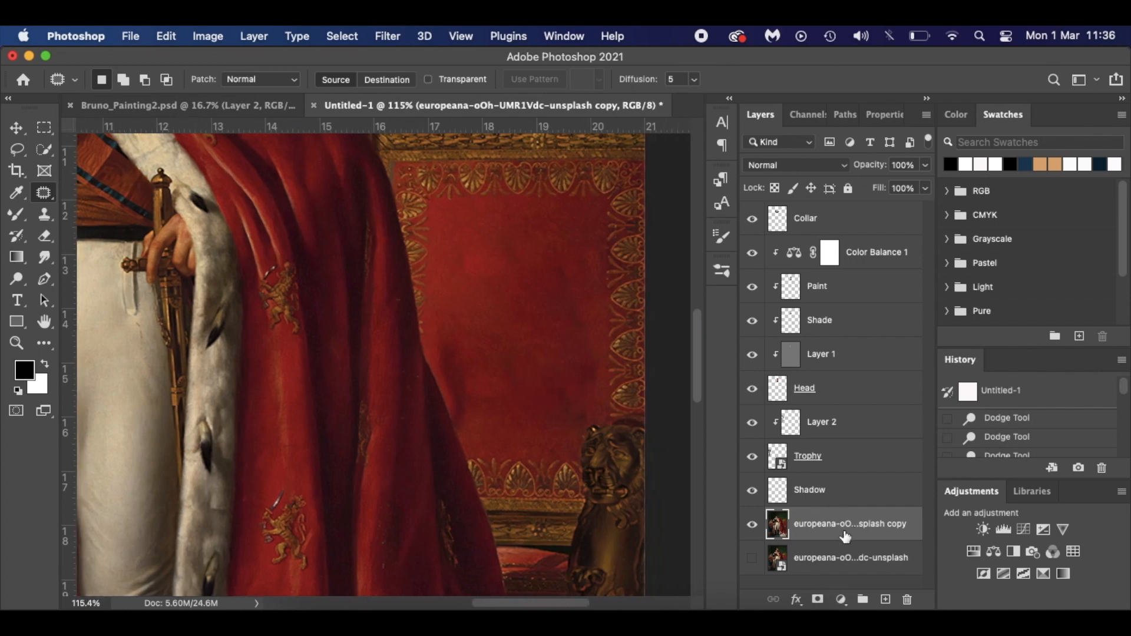
click(314, 618)
drag(445, 187, 499, 516)
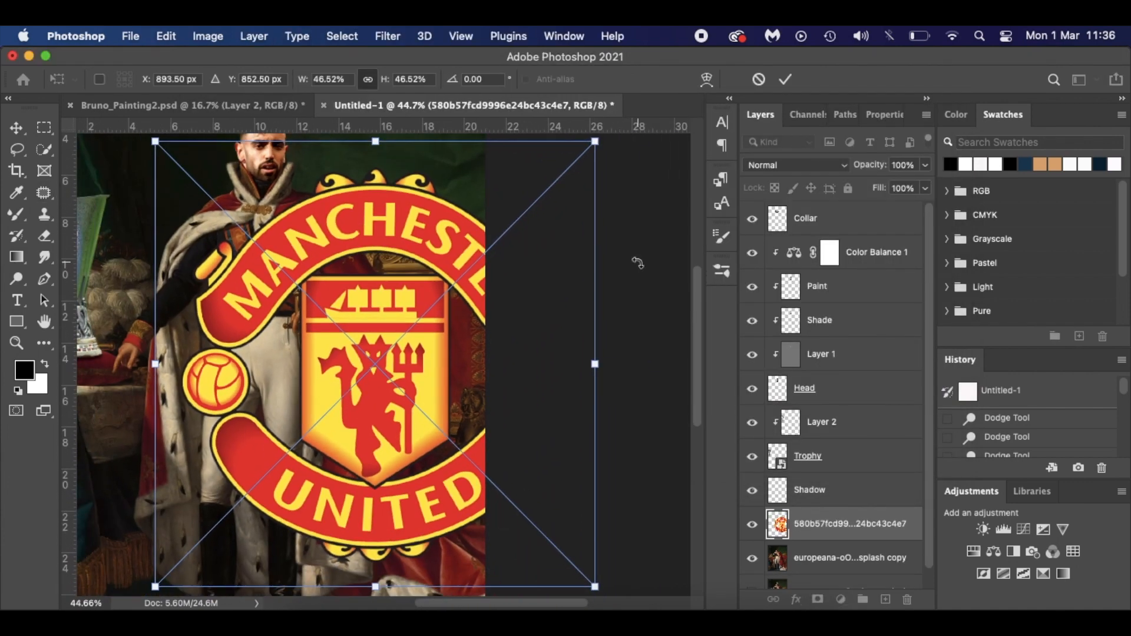
drag(600, 151, 465, 357)
scroll(386, 361, up, 5)
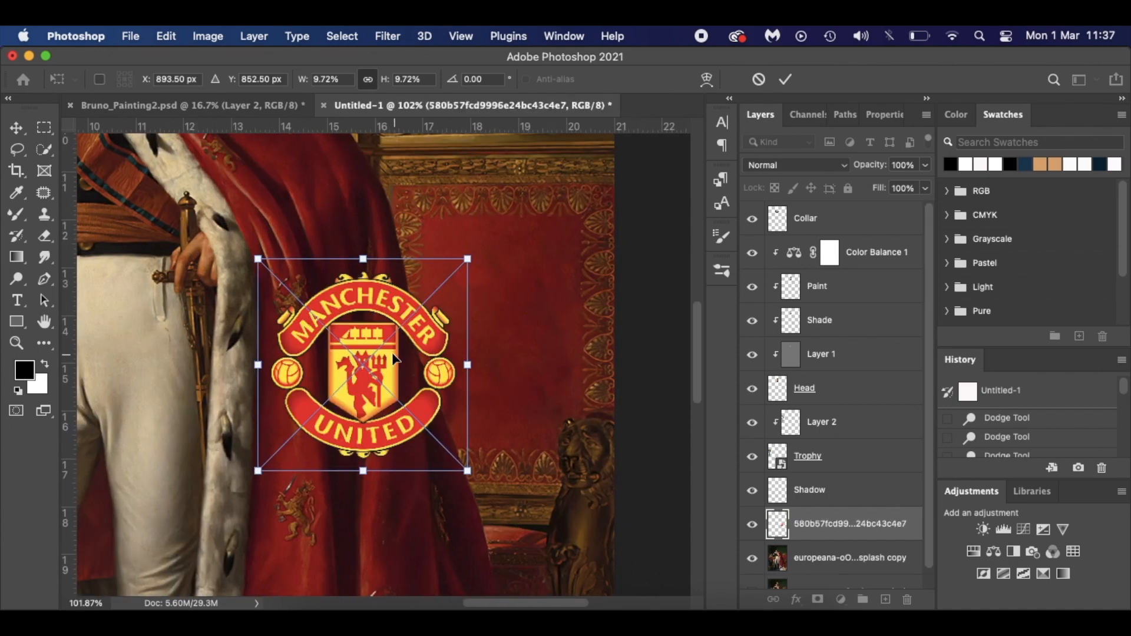
- Move the crest onto the chair's red panel, scale it to 7.72% and centre it there
drag(391, 358, 519, 318)
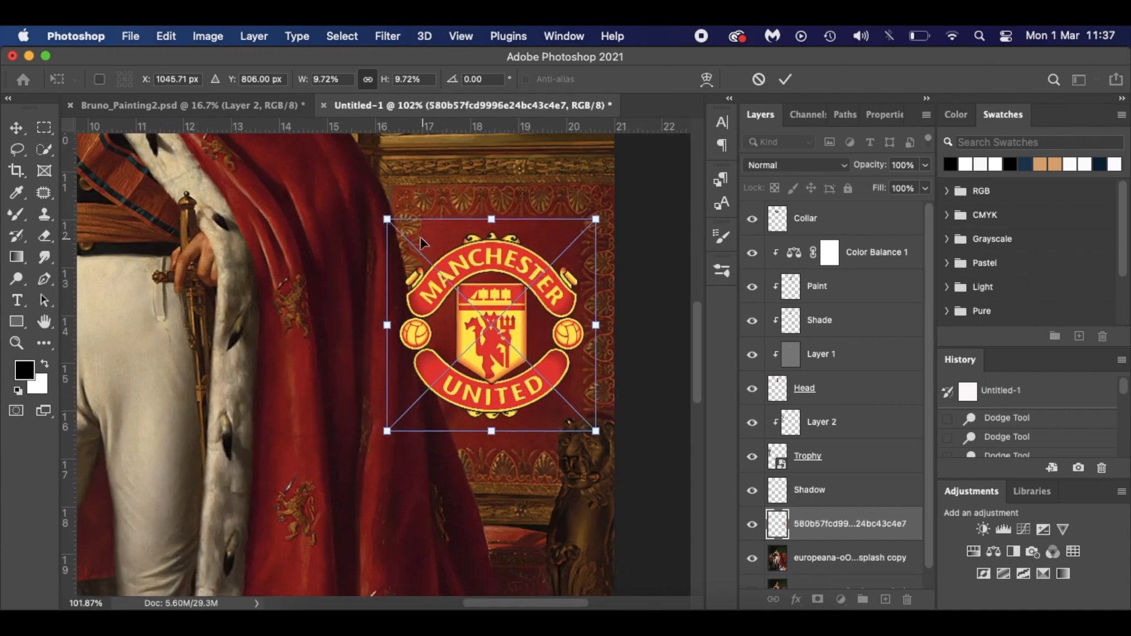
drag(387, 218, 430, 263)
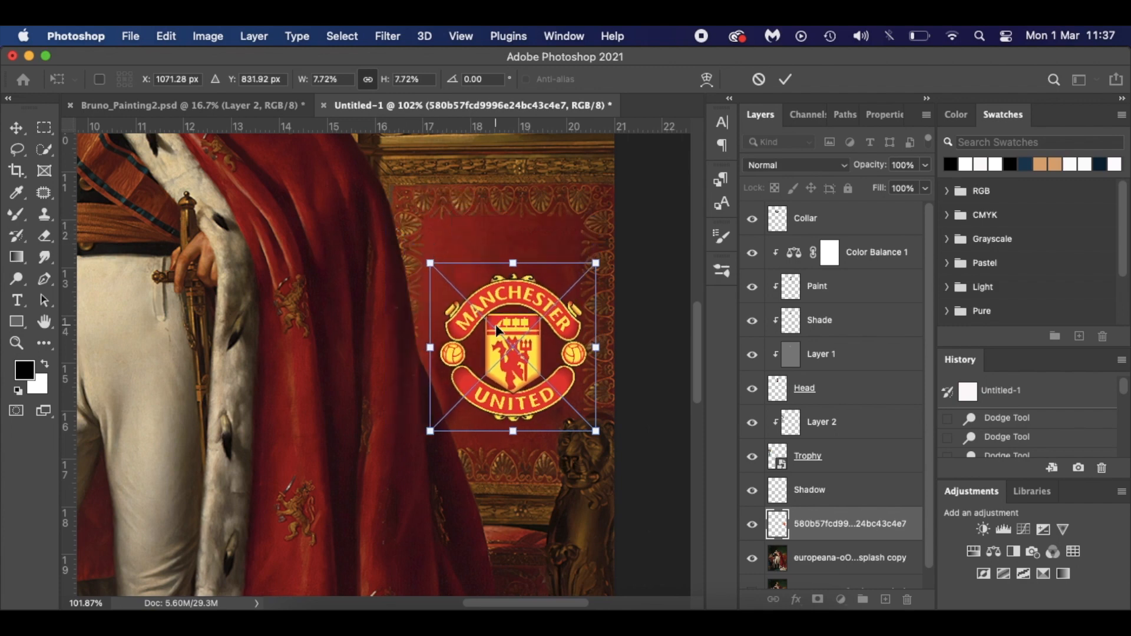
mouse_move(497, 328)
mouse_down()
mouse_move(491, 317)
mouse_move(494, 328)
mouse_up()
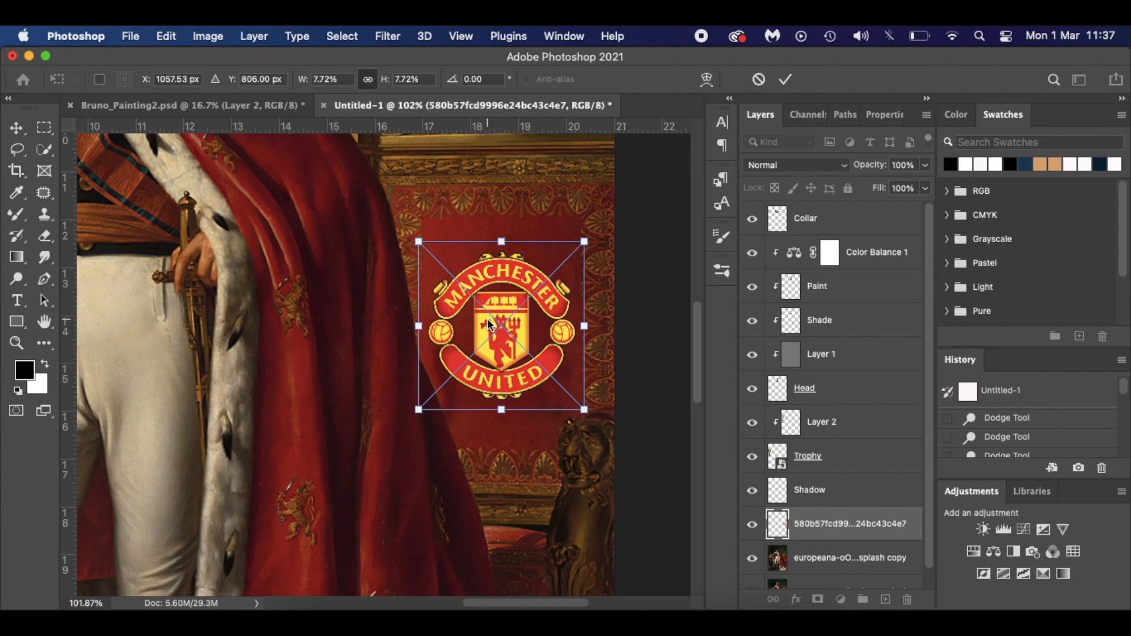
- Skew the crest's left side slightly upward to match the chair back's perspective and commit the placement
right_click(489, 324)
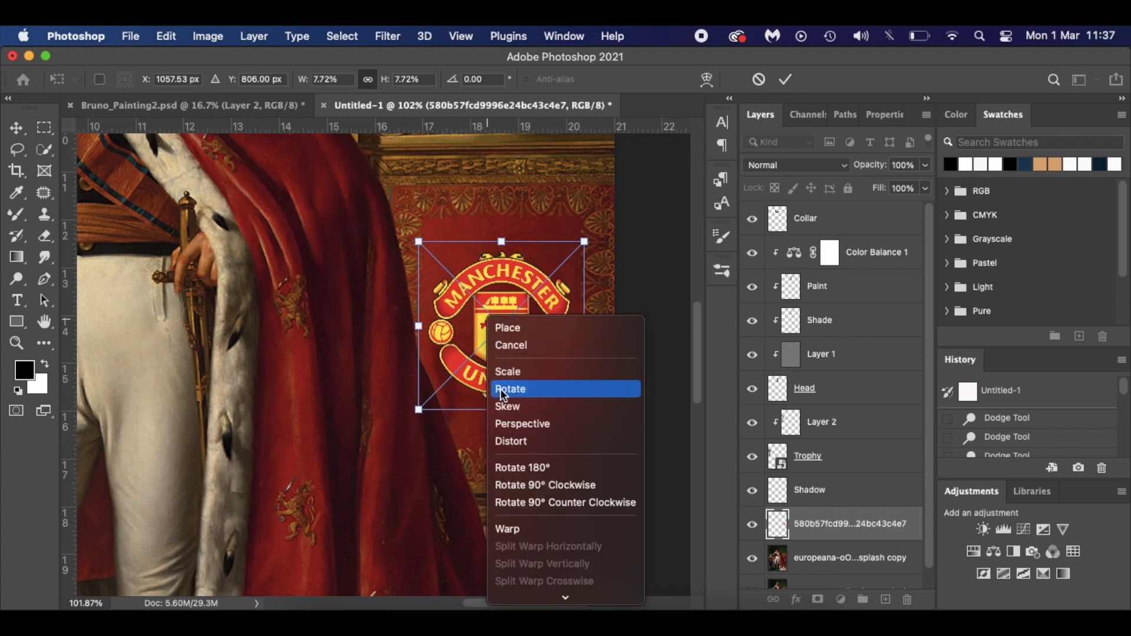
click(514, 442)
right_click(456, 342)
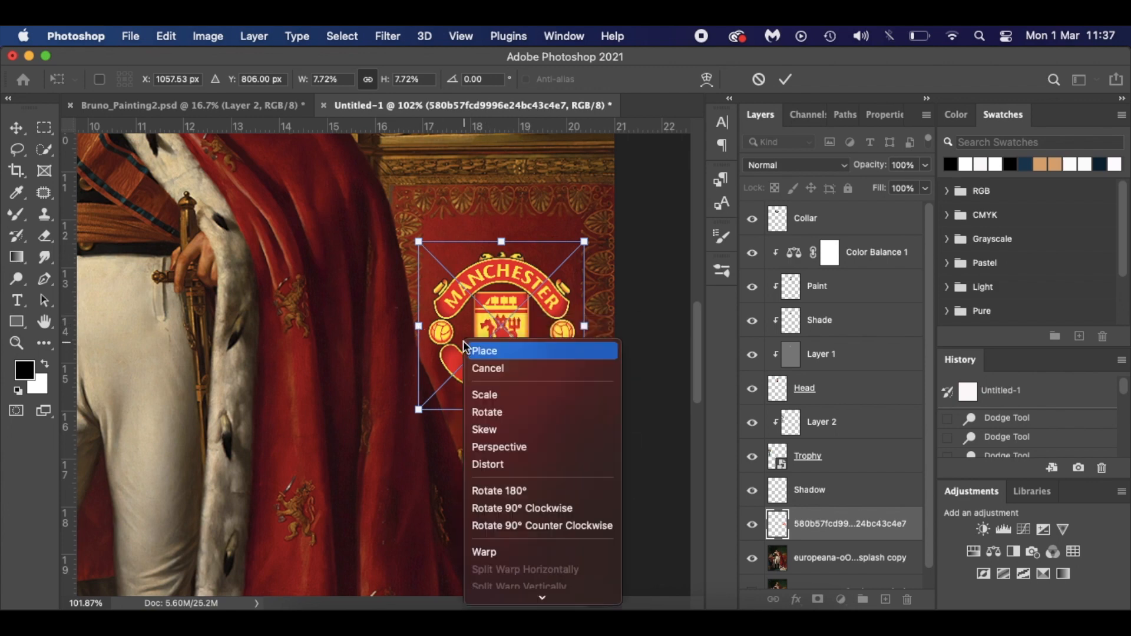
click(489, 430)
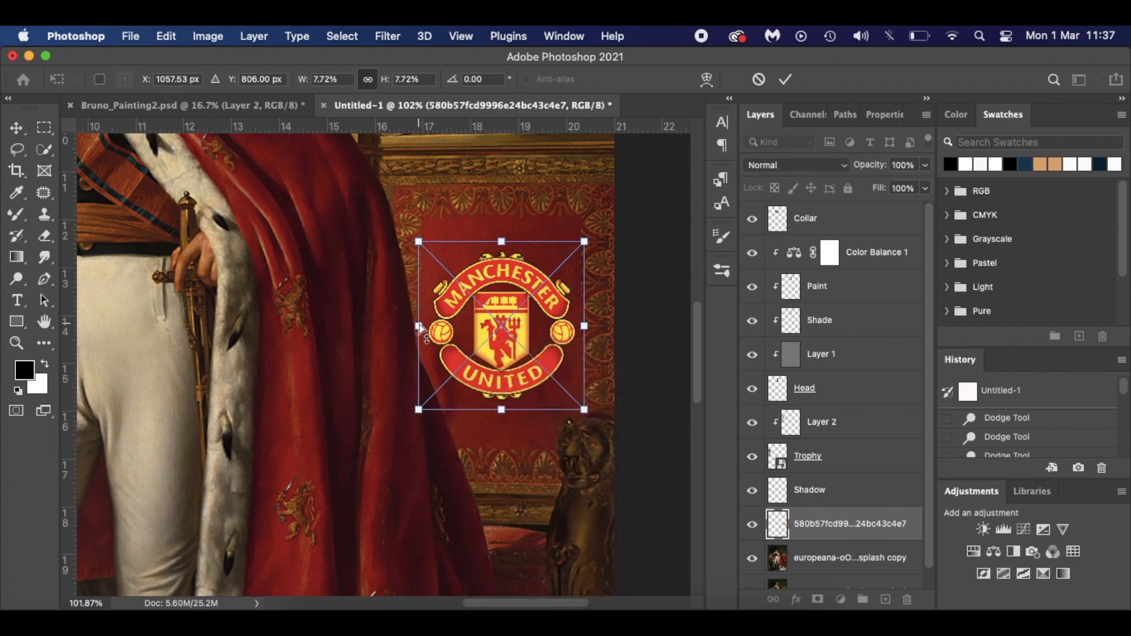
drag(419, 327, 419, 323)
key(Return)
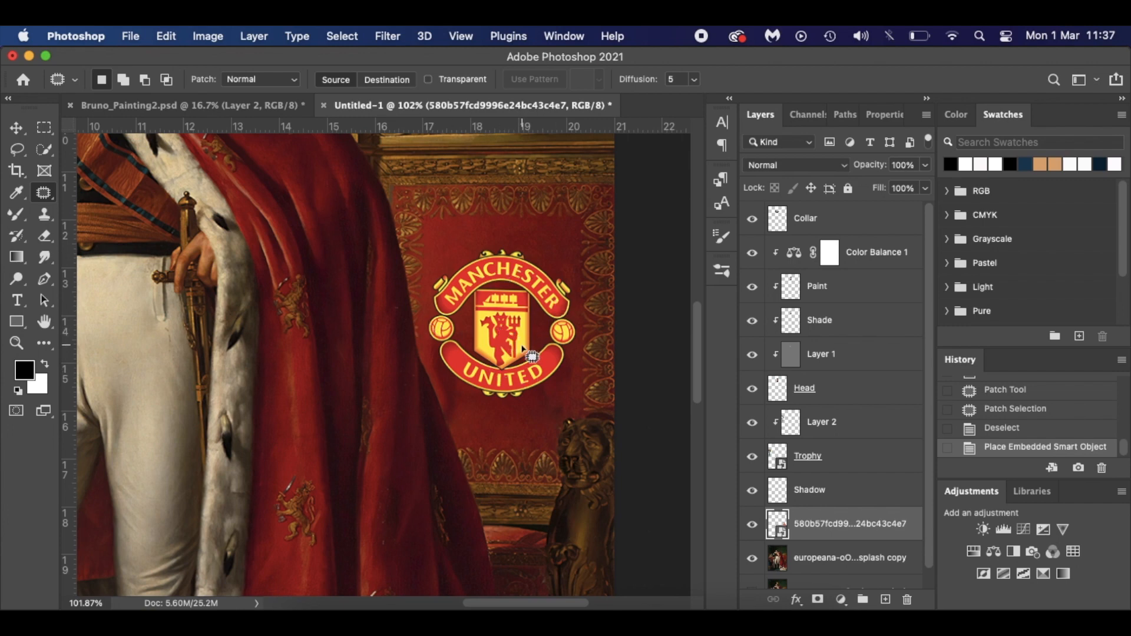
- Lower the Manchester United crest layer's fill to 29% so it blends into the chair's red fabric
drag(878, 188, 864, 185)
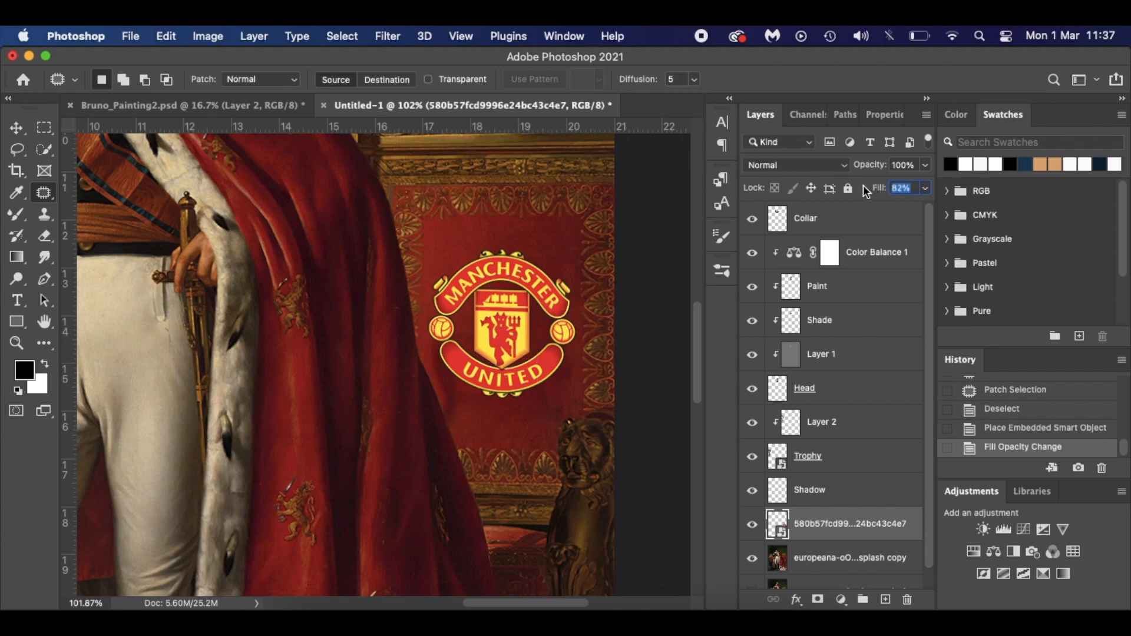
drag(861, 192, 874, 193)
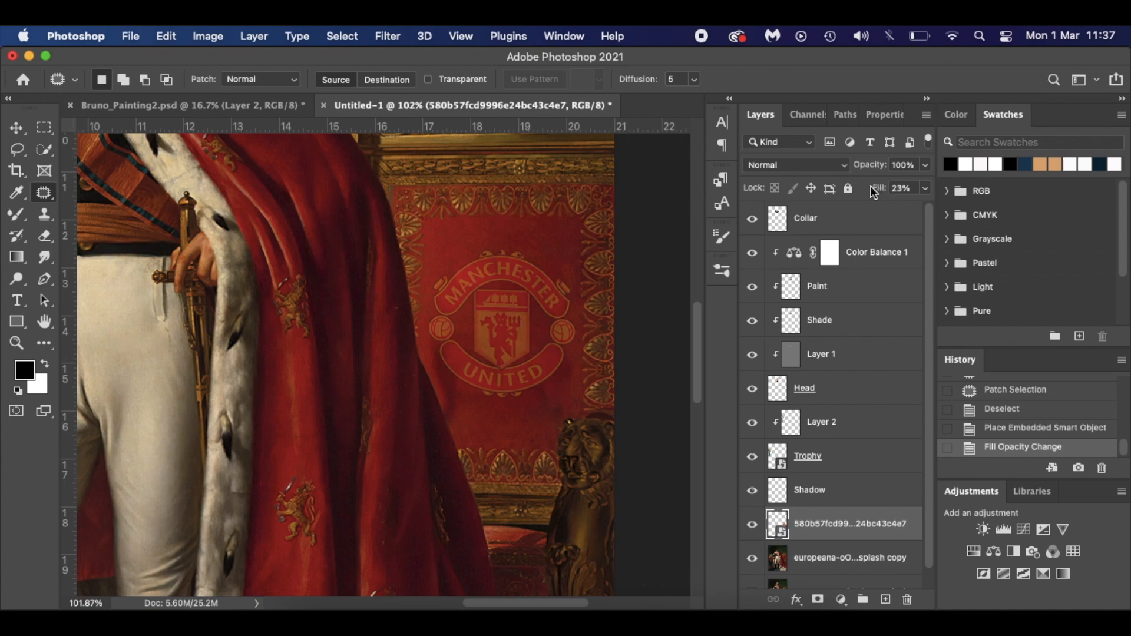
drag(878, 193, 882, 193)
key(super+0)
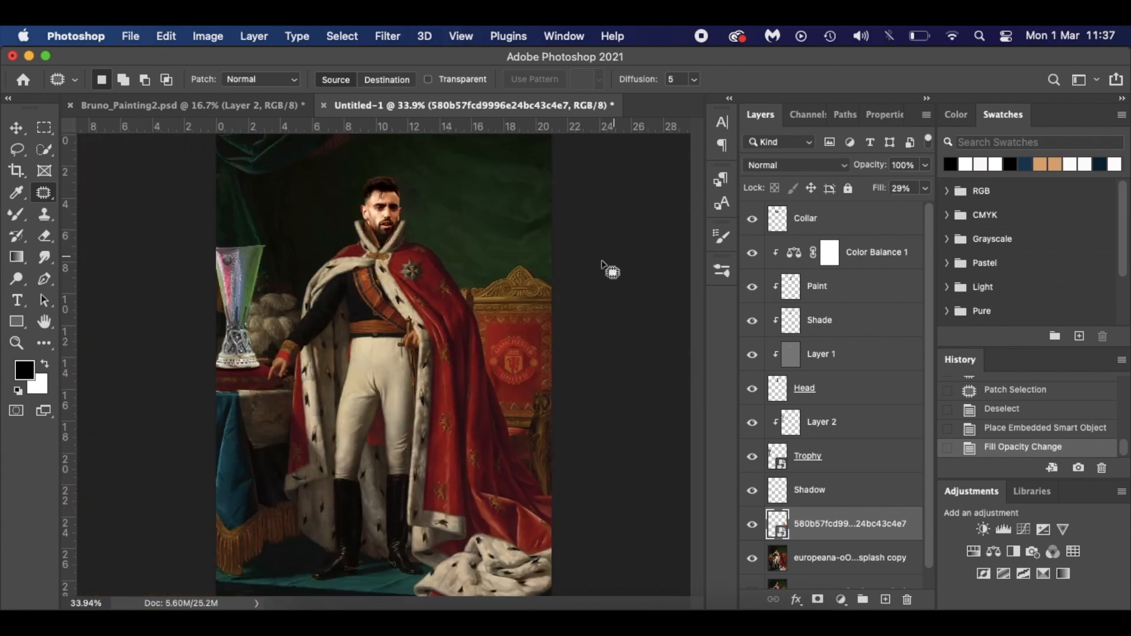
key(v)
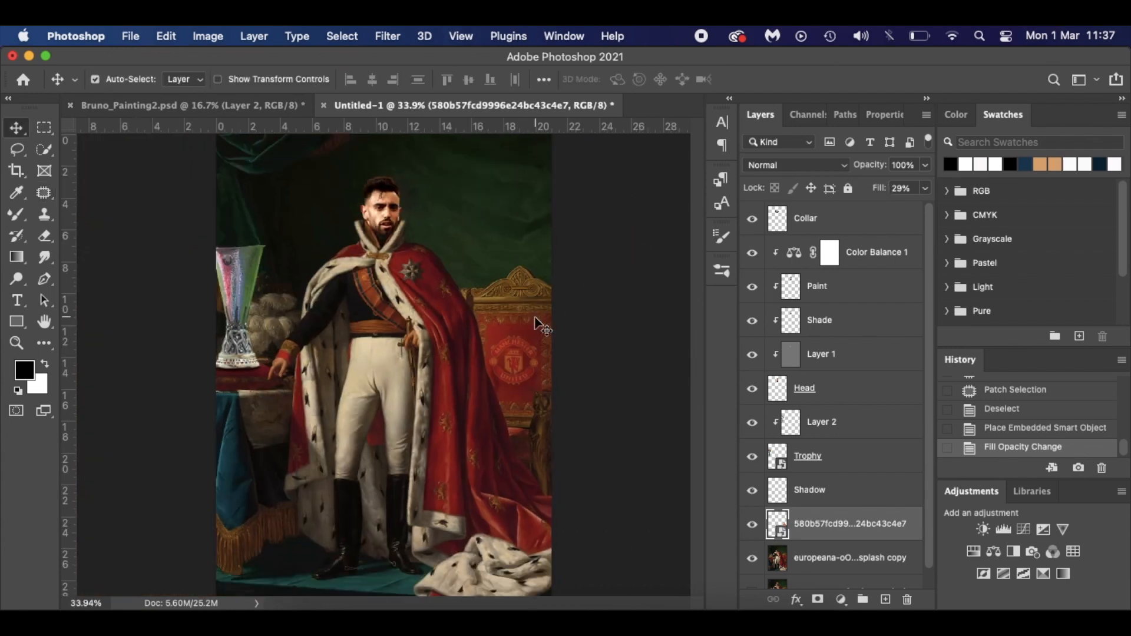
- Check the Bruno_Painting2.psd version, and examine the composite's head, collar, trophy and crest up close and as a whole
click(277, 107)
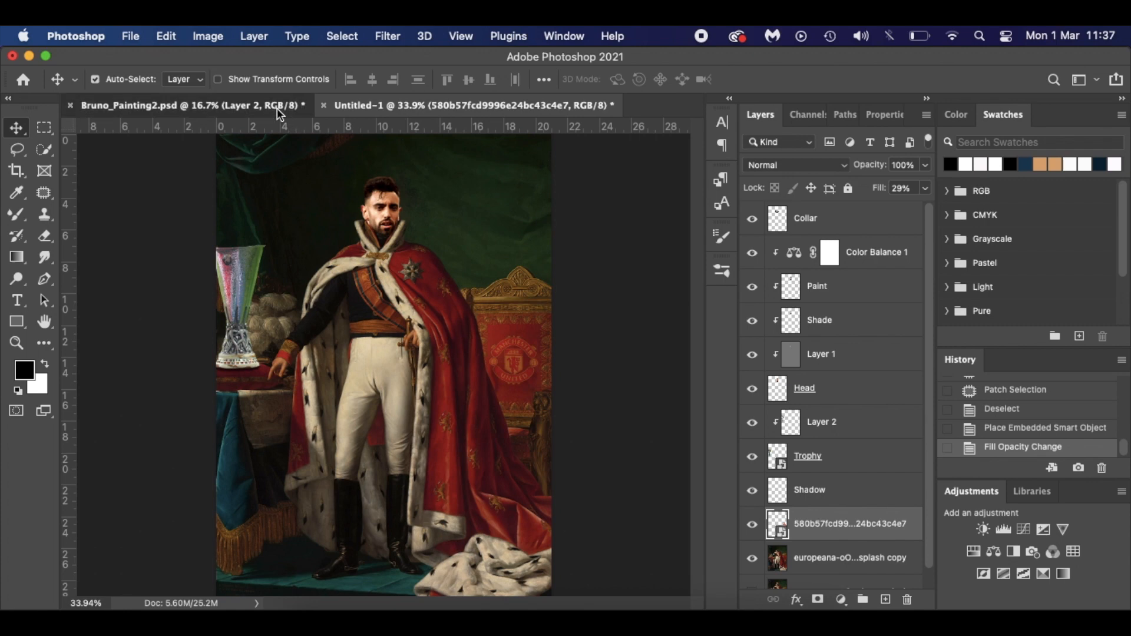
click(555, 109)
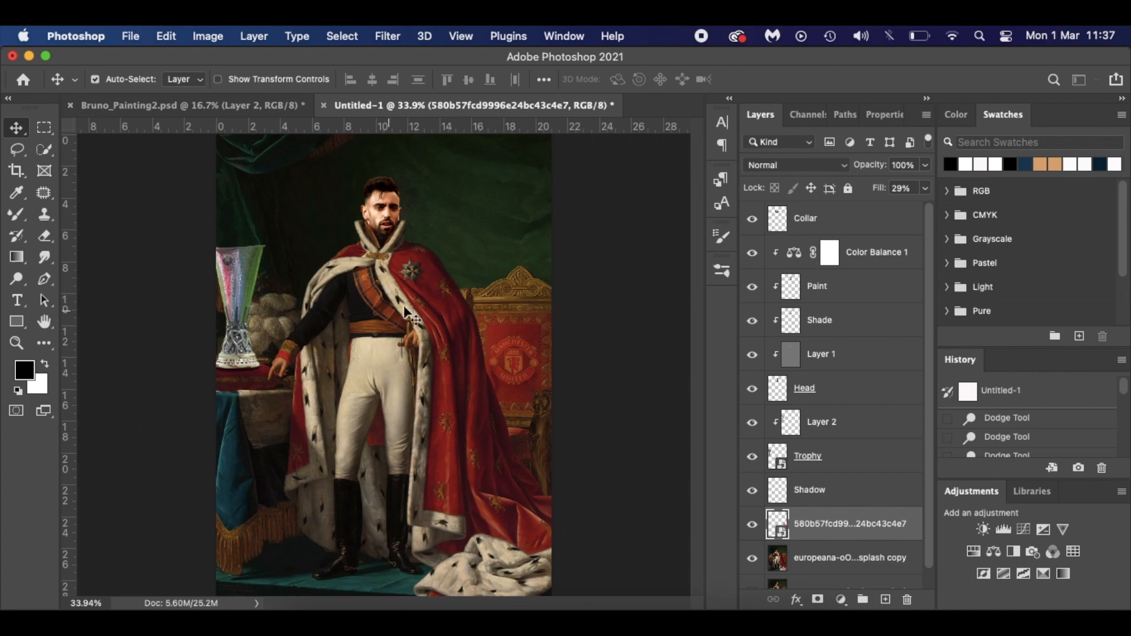
scroll(400, 262, up, 2)
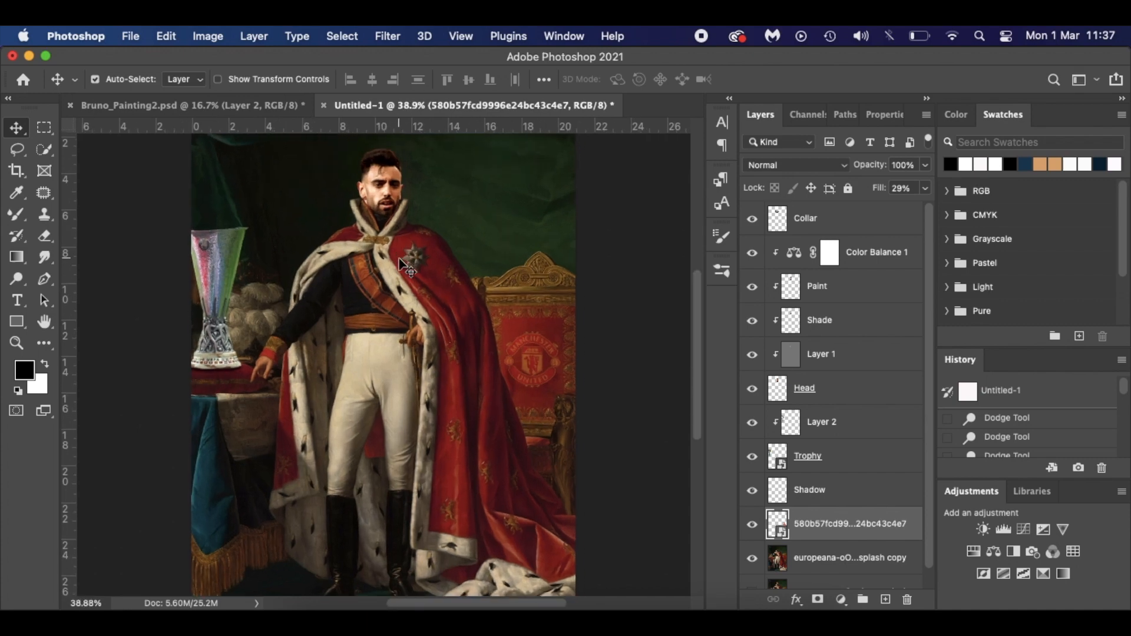
scroll(400, 262, up, 10)
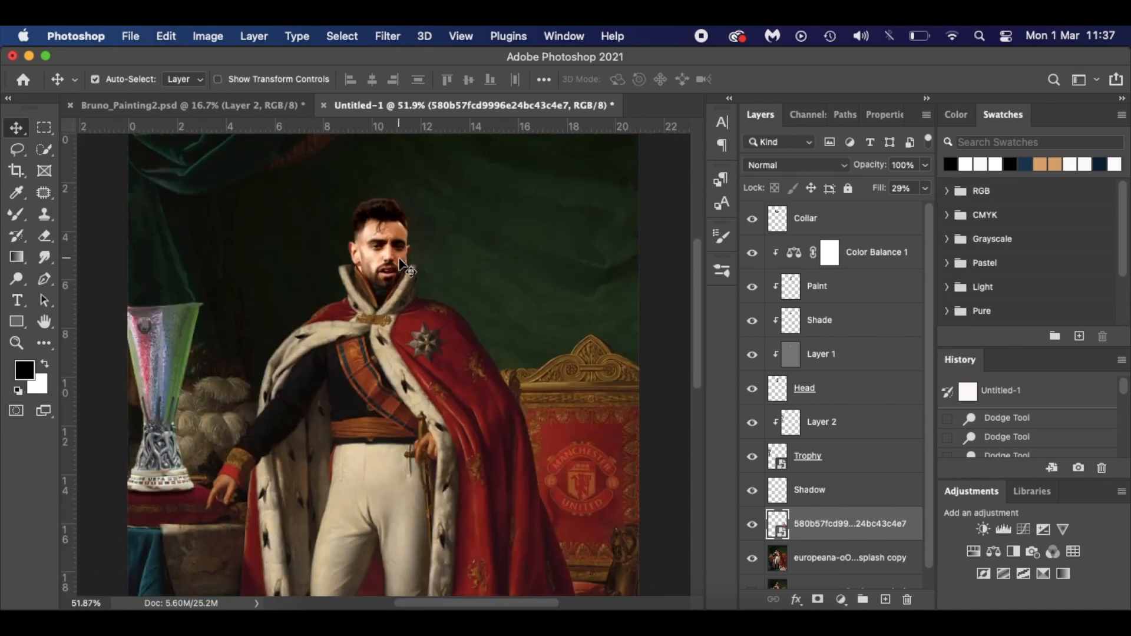
scroll(399, 262, up, 5)
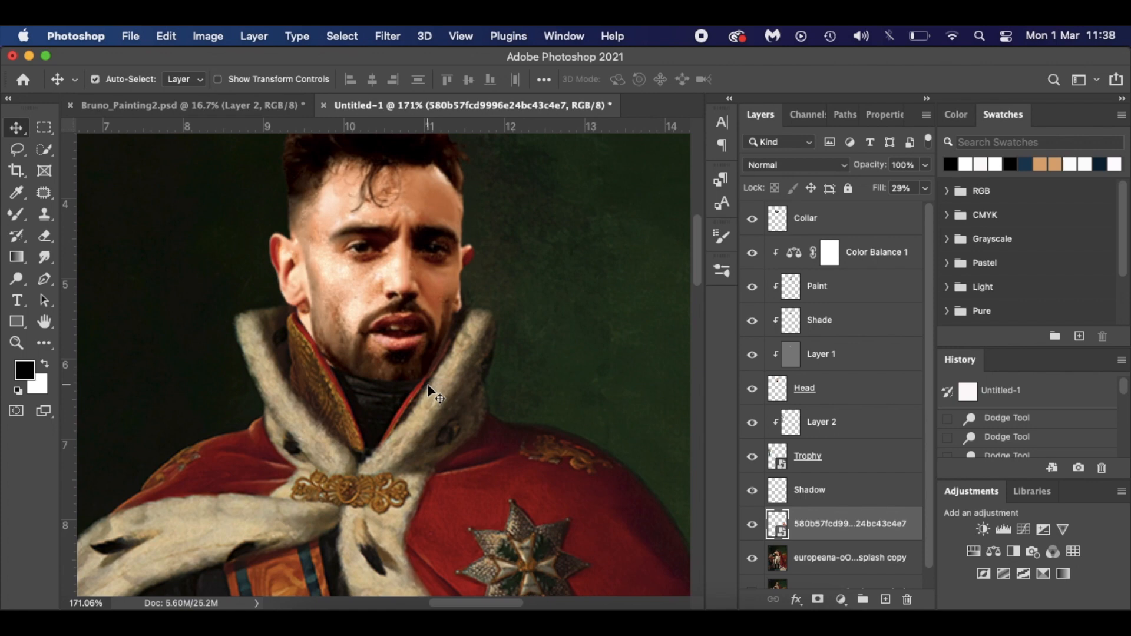
scroll(428, 386, down, 5)
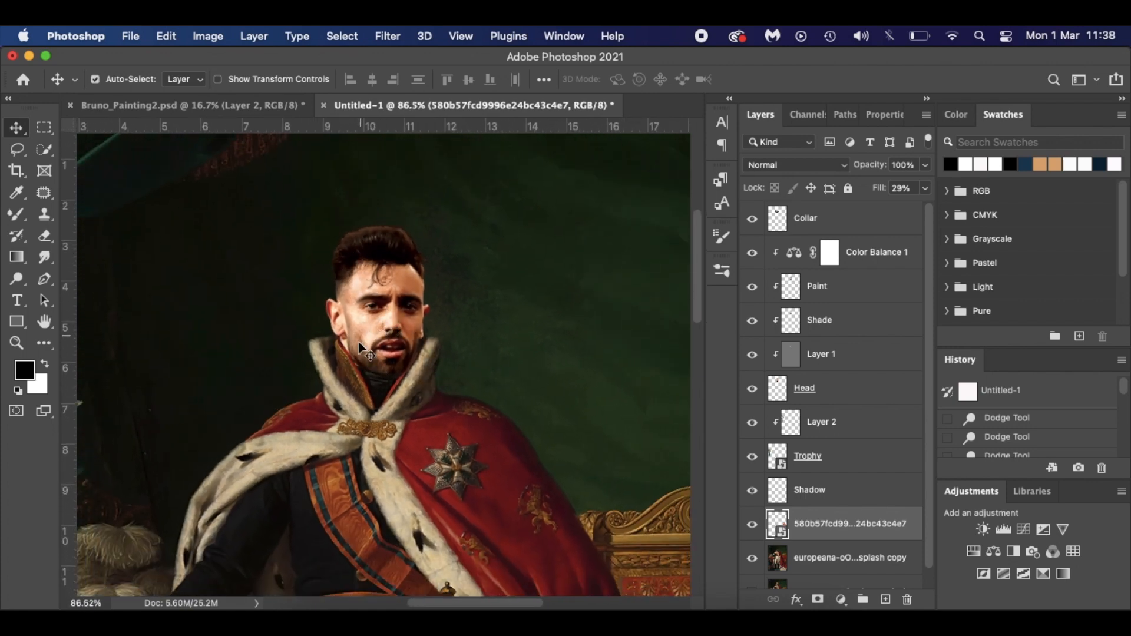
scroll(369, 339, up, 4)
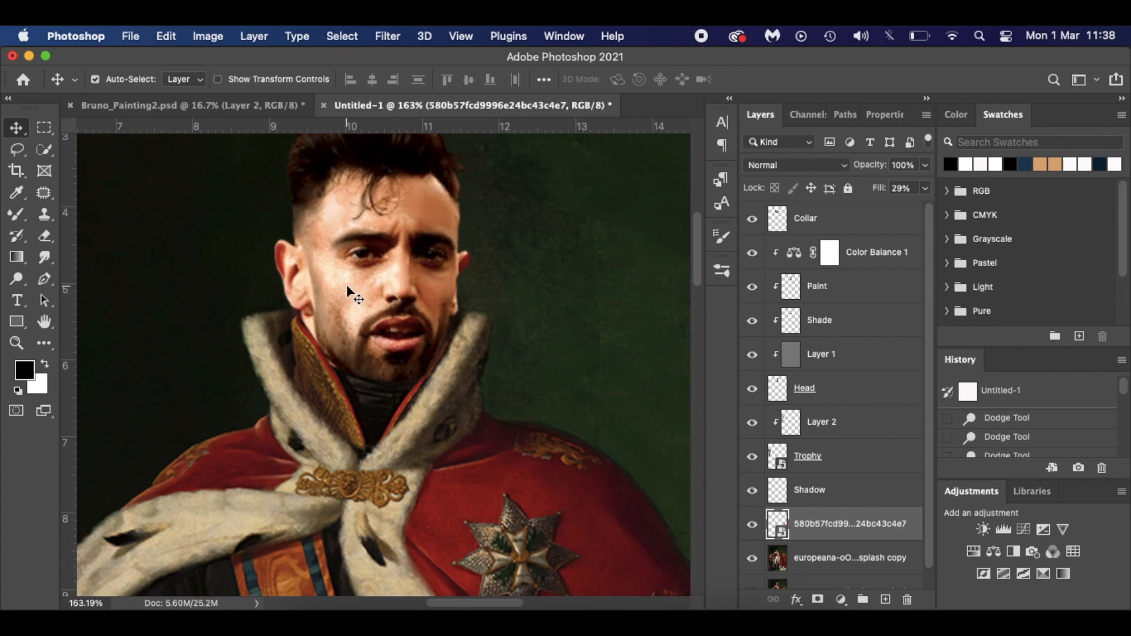
scroll(347, 288, down, 5)
scroll(347, 288, down, 3)
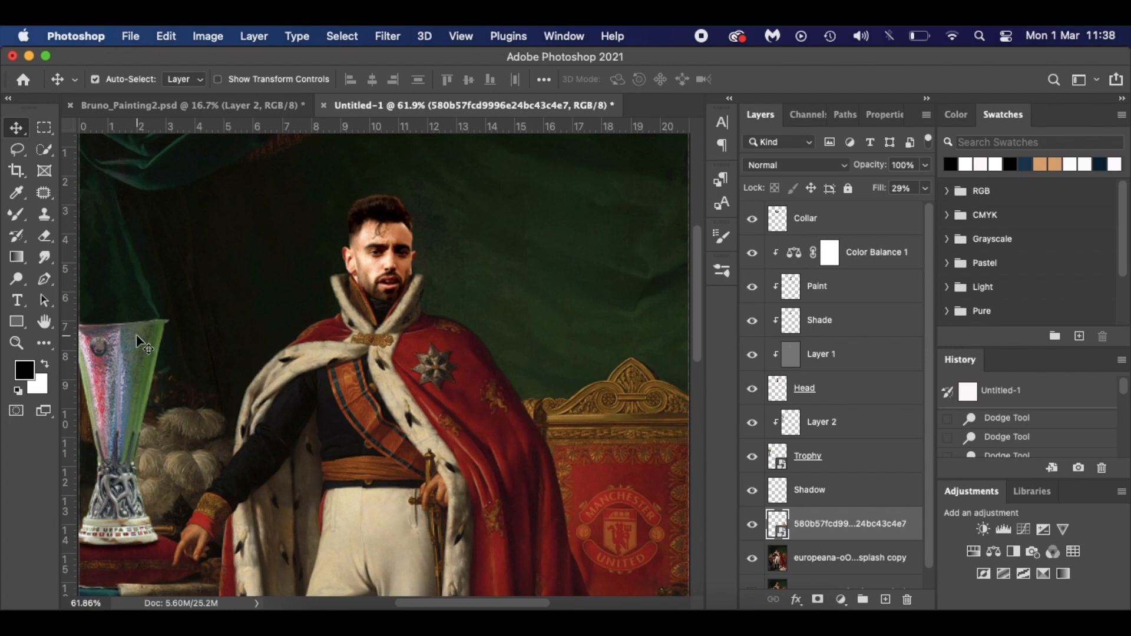
scroll(137, 342, down, 3)
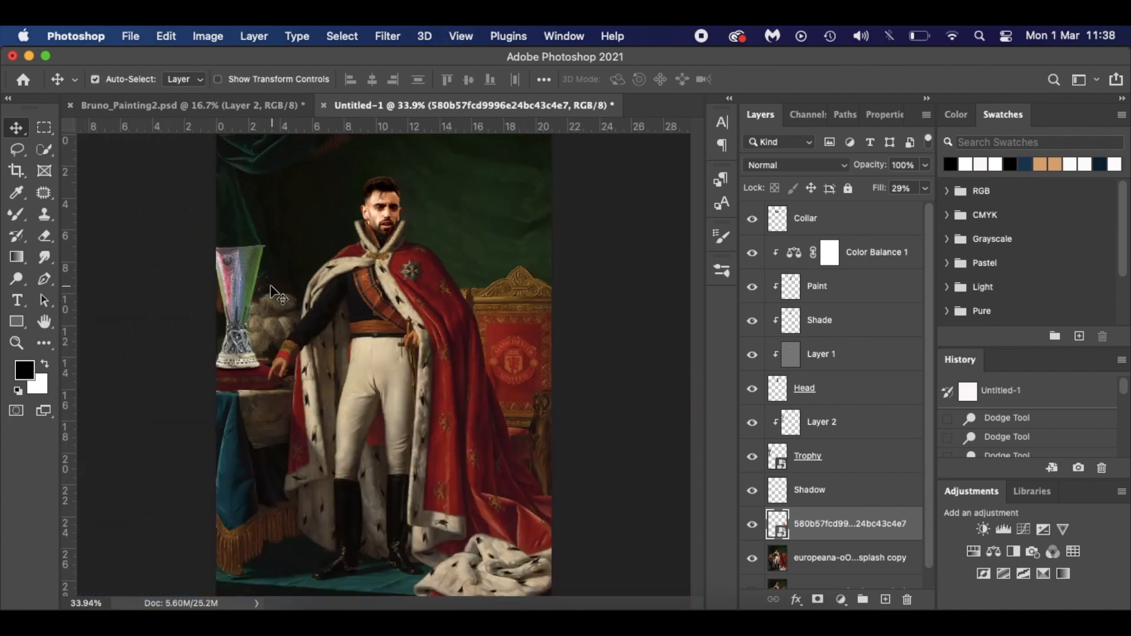